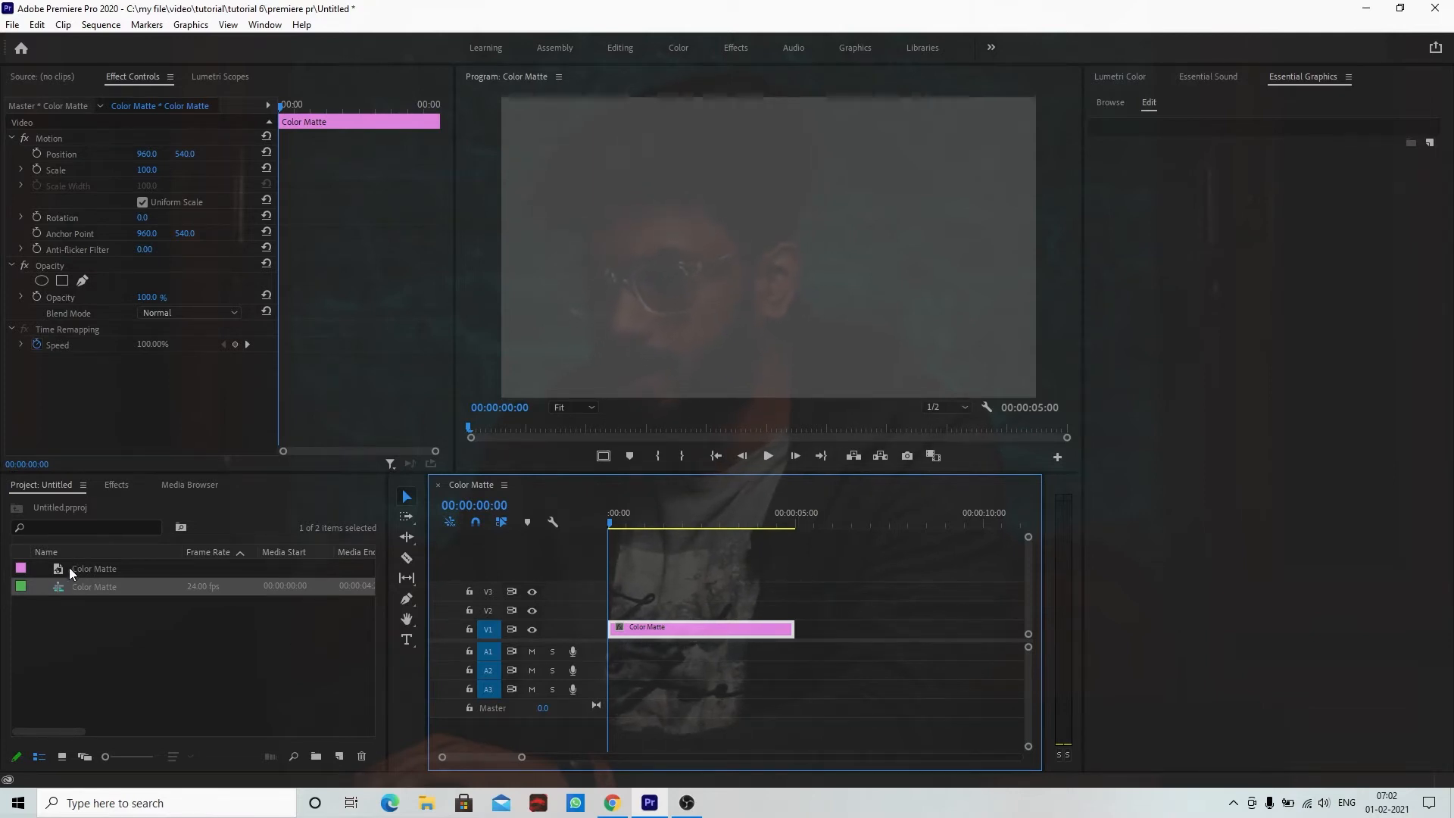
Step: Review the sequence settings, including the frame size and timebase, and accept them as they are
left_click(101, 25)
left_click(148, 43)
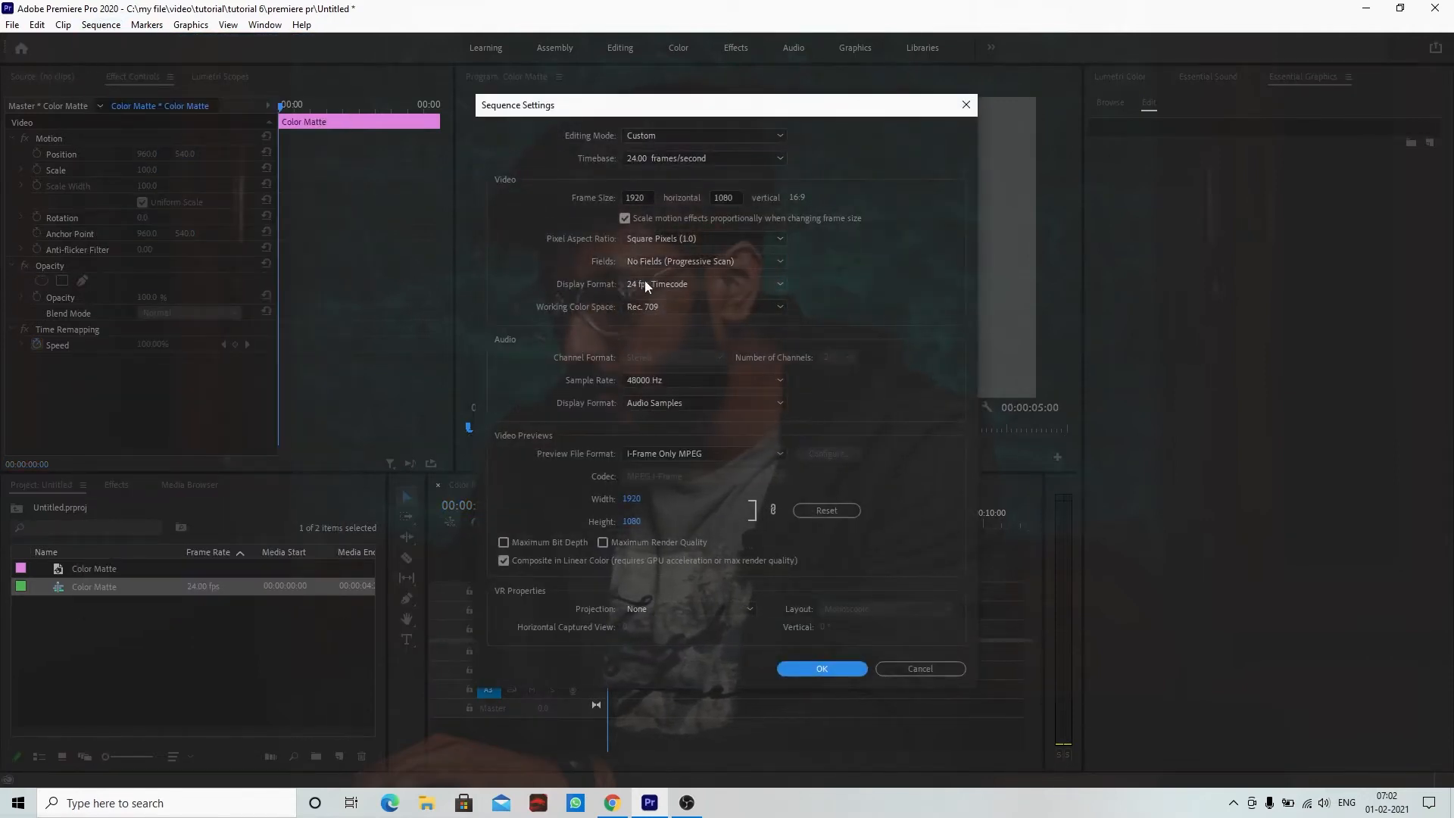
left_click(824, 668)
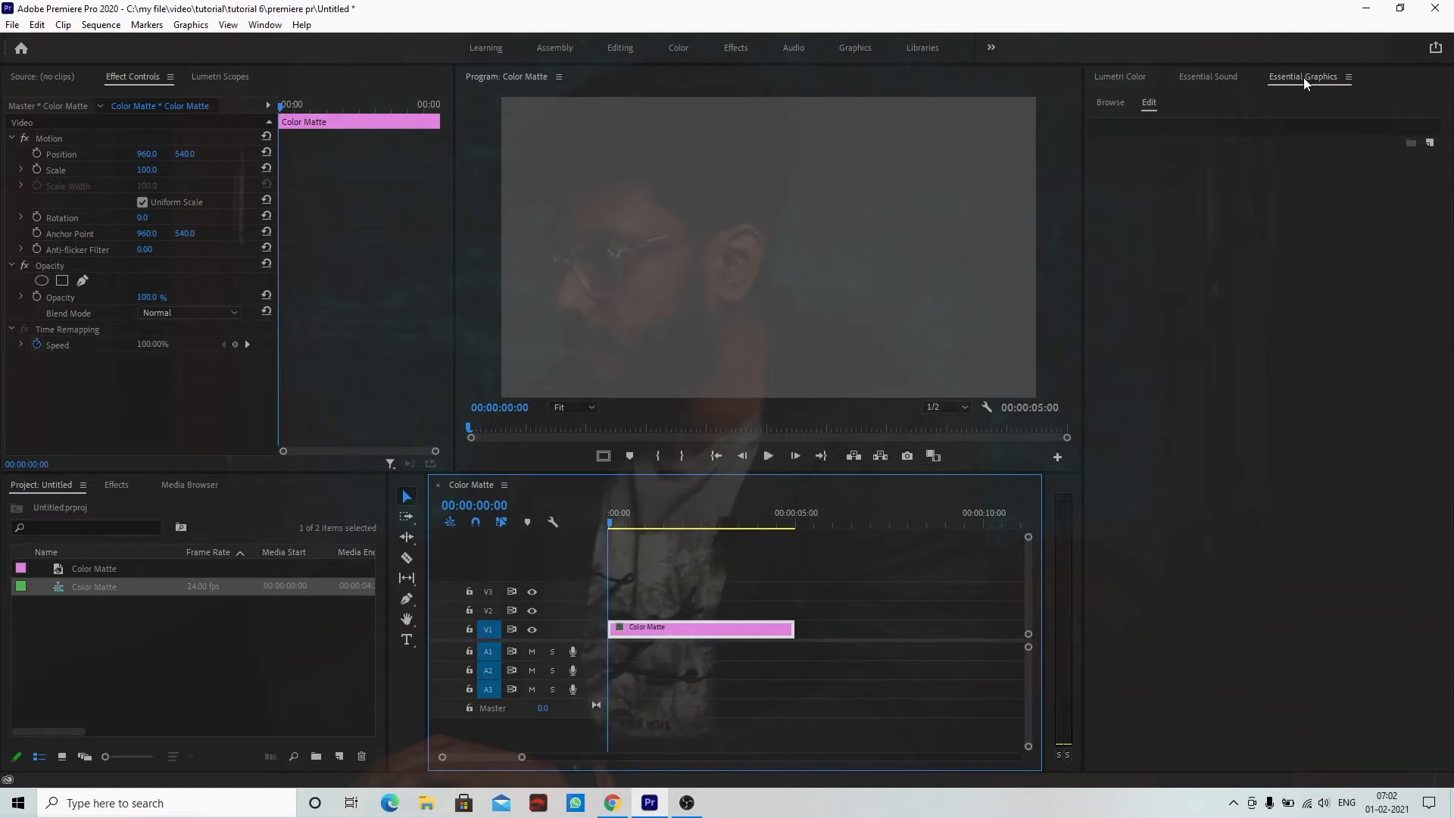
Step: Place the Classic Lower Third Two Lines template on track V2 above the color matte, and extend the matte clip to 00:00:09:18
left_click(265, 24)
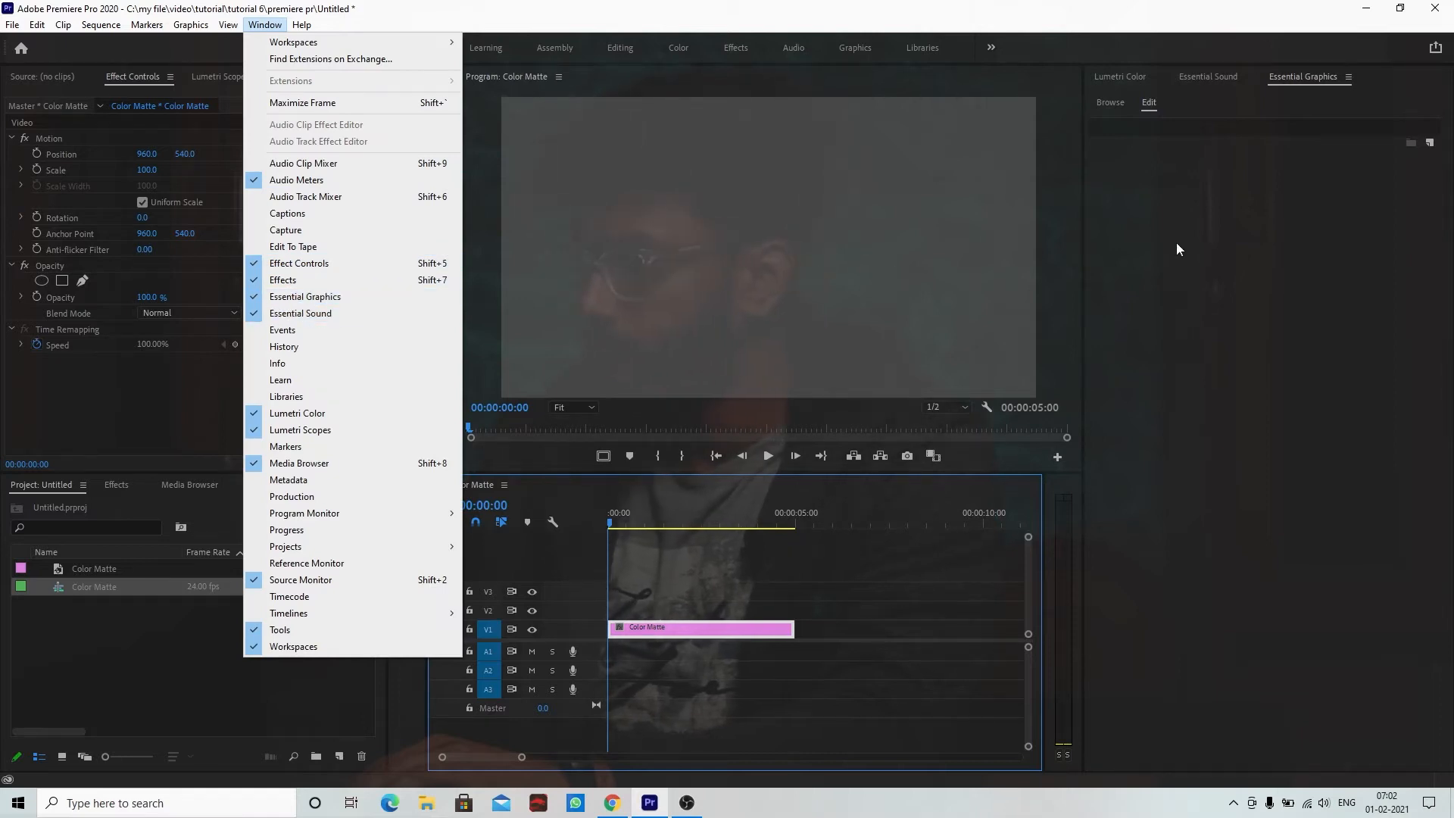
left_click(1243, 160)
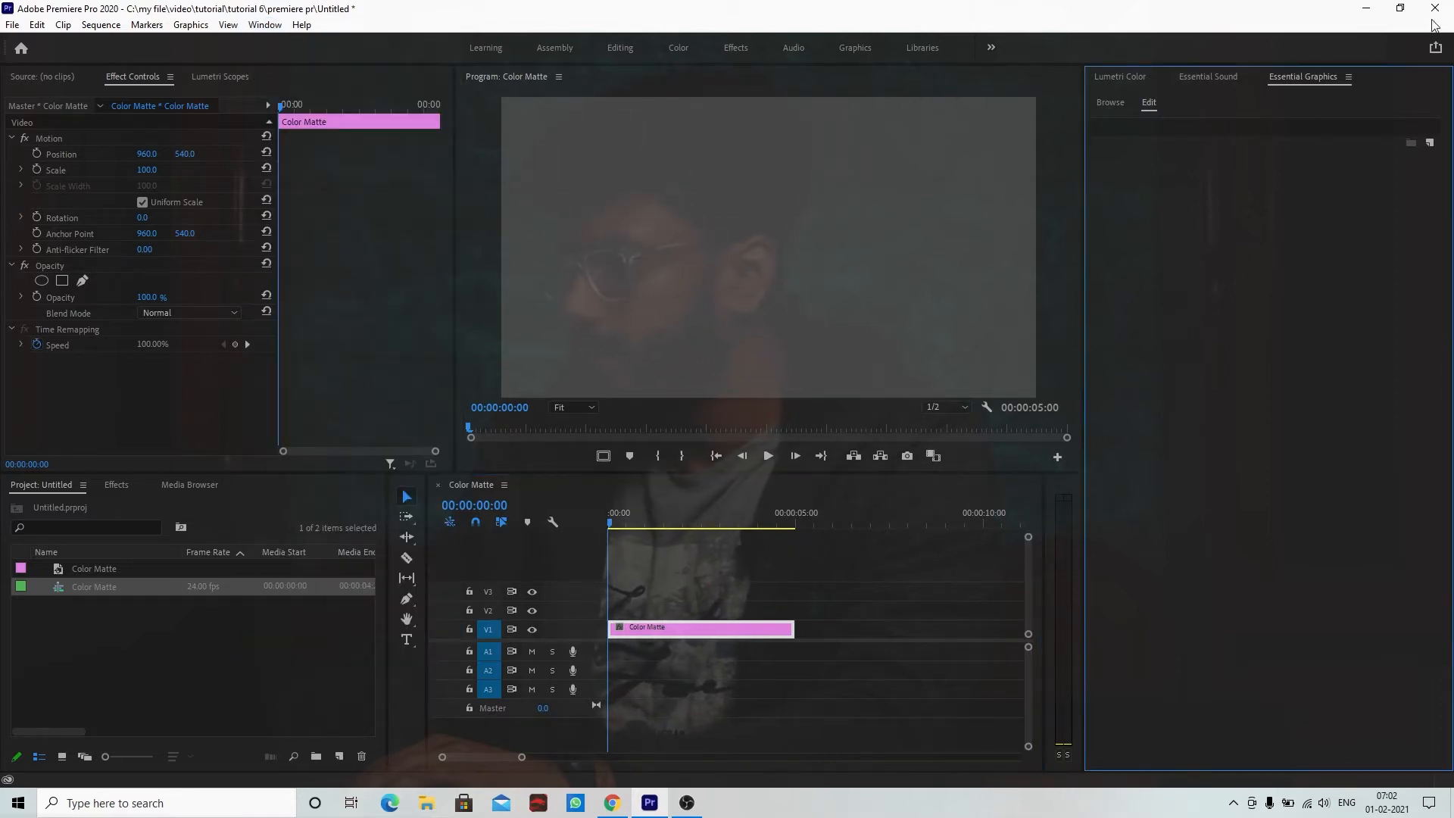
left_click(1111, 102)
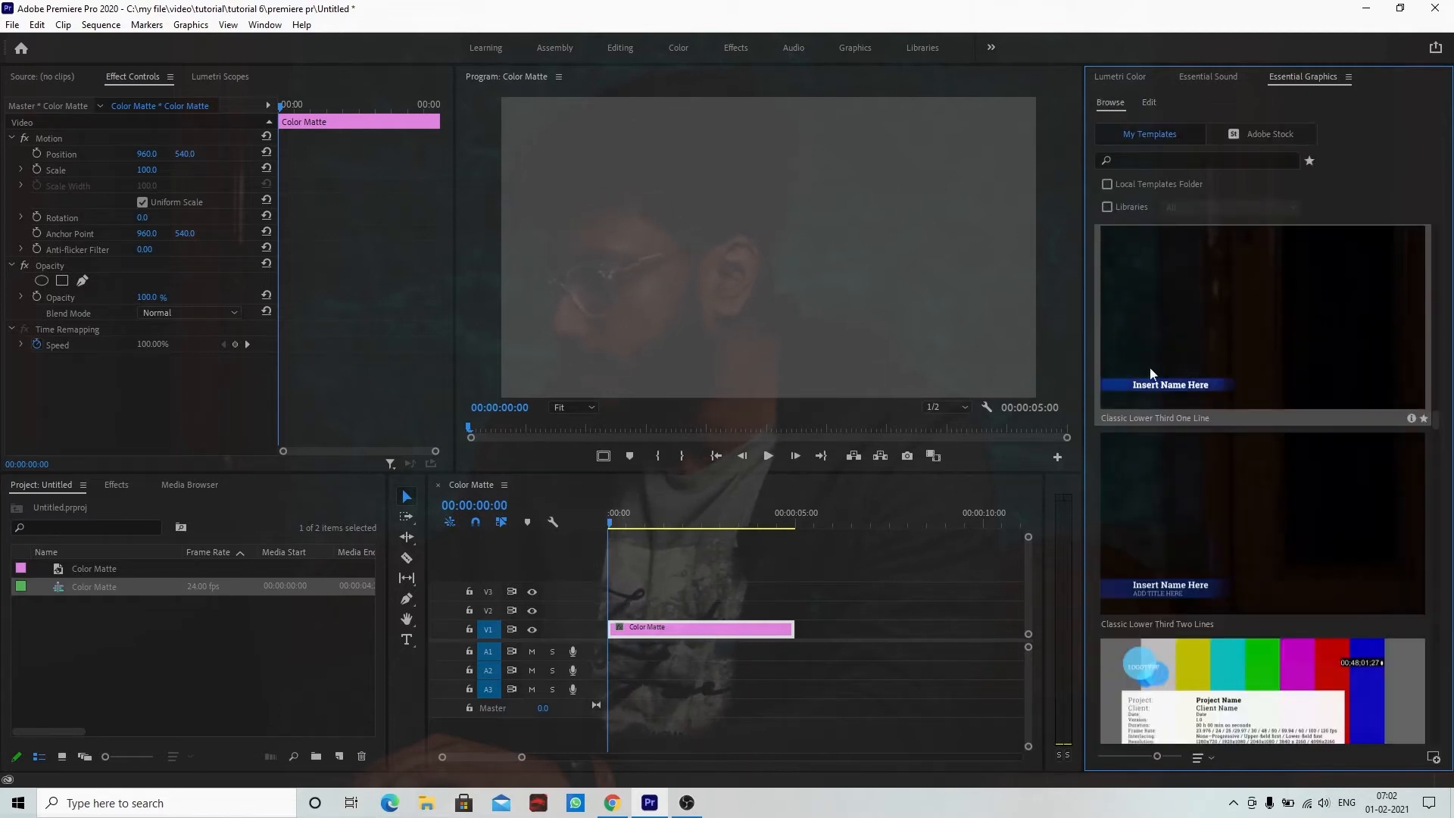
scroll(1306, 410, "down", 5)
scroll(1302, 432, "down", 6)
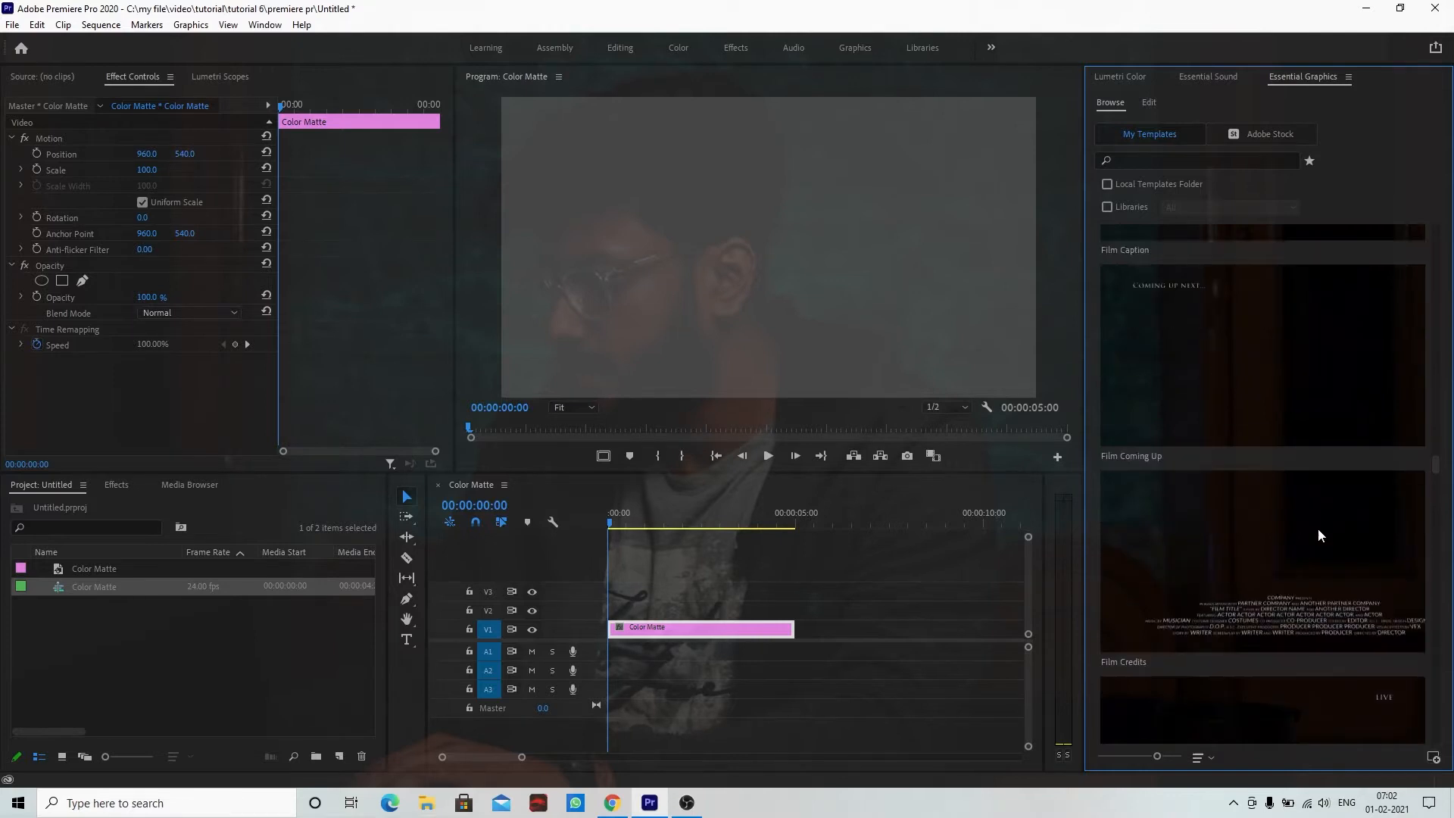
scroll(1297, 489, "down", 5)
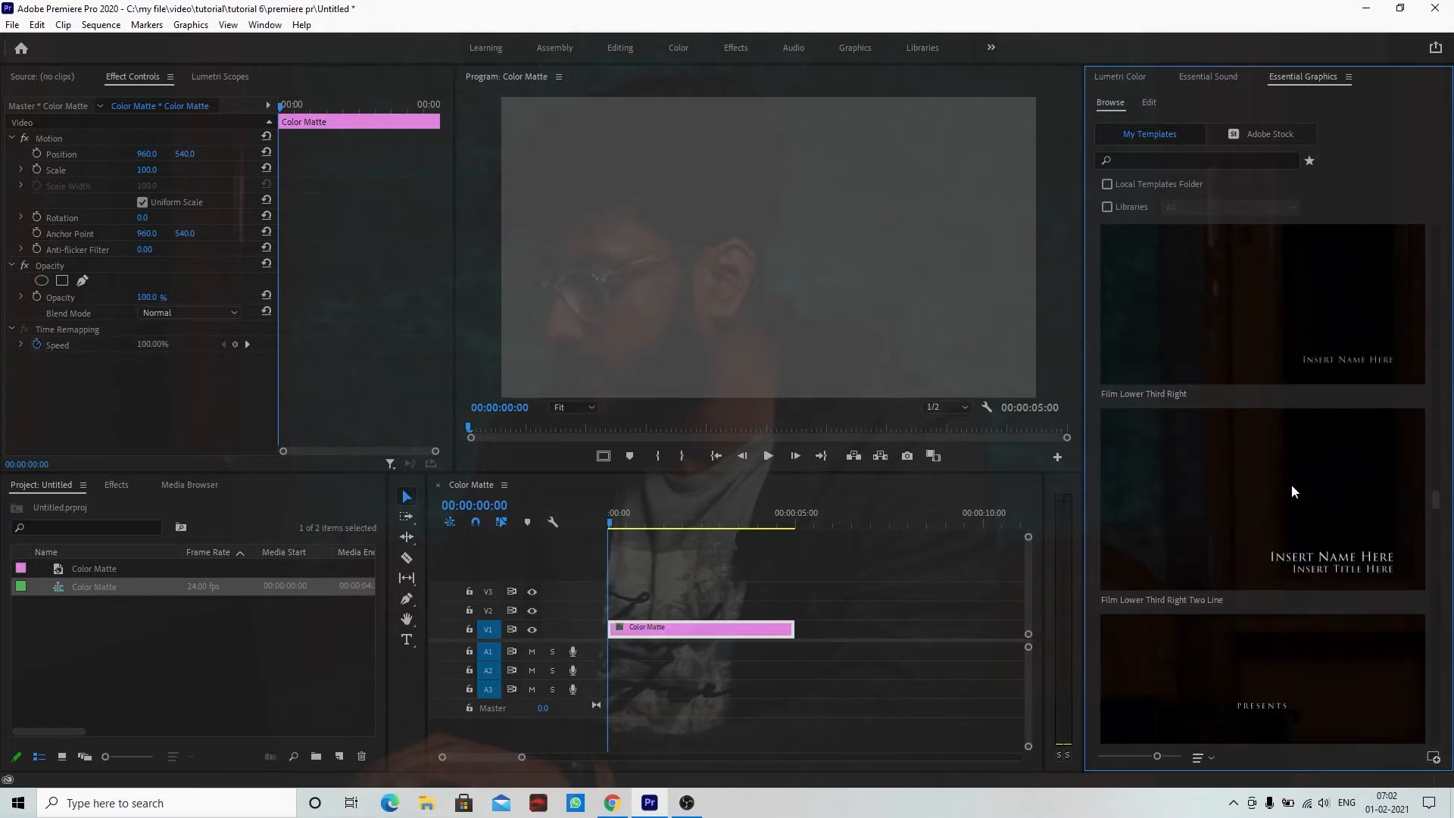
scroll(1292, 485, "down", 10)
scroll(1292, 485, "up", 12)
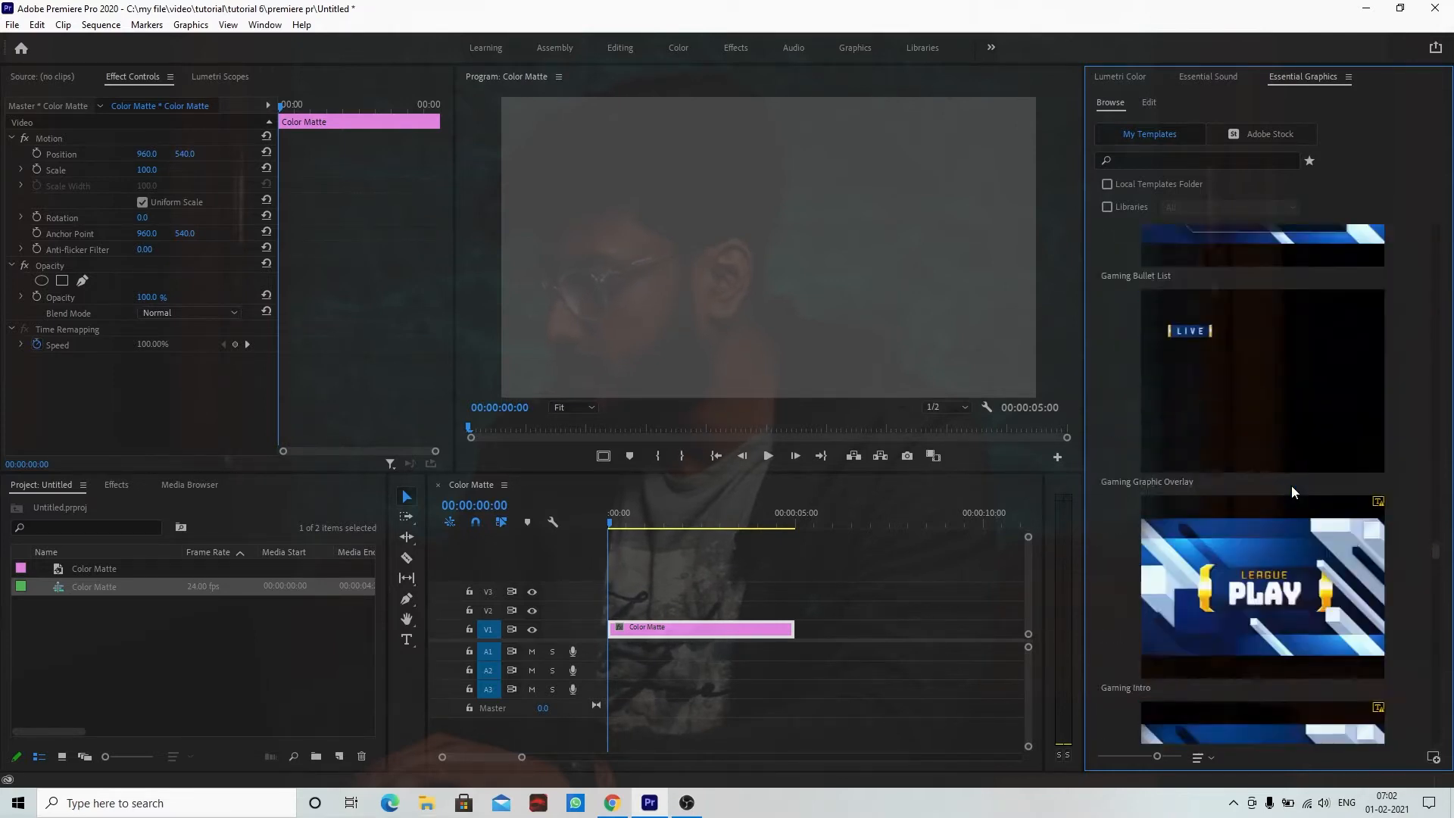
scroll(1292, 491, "up", 6)
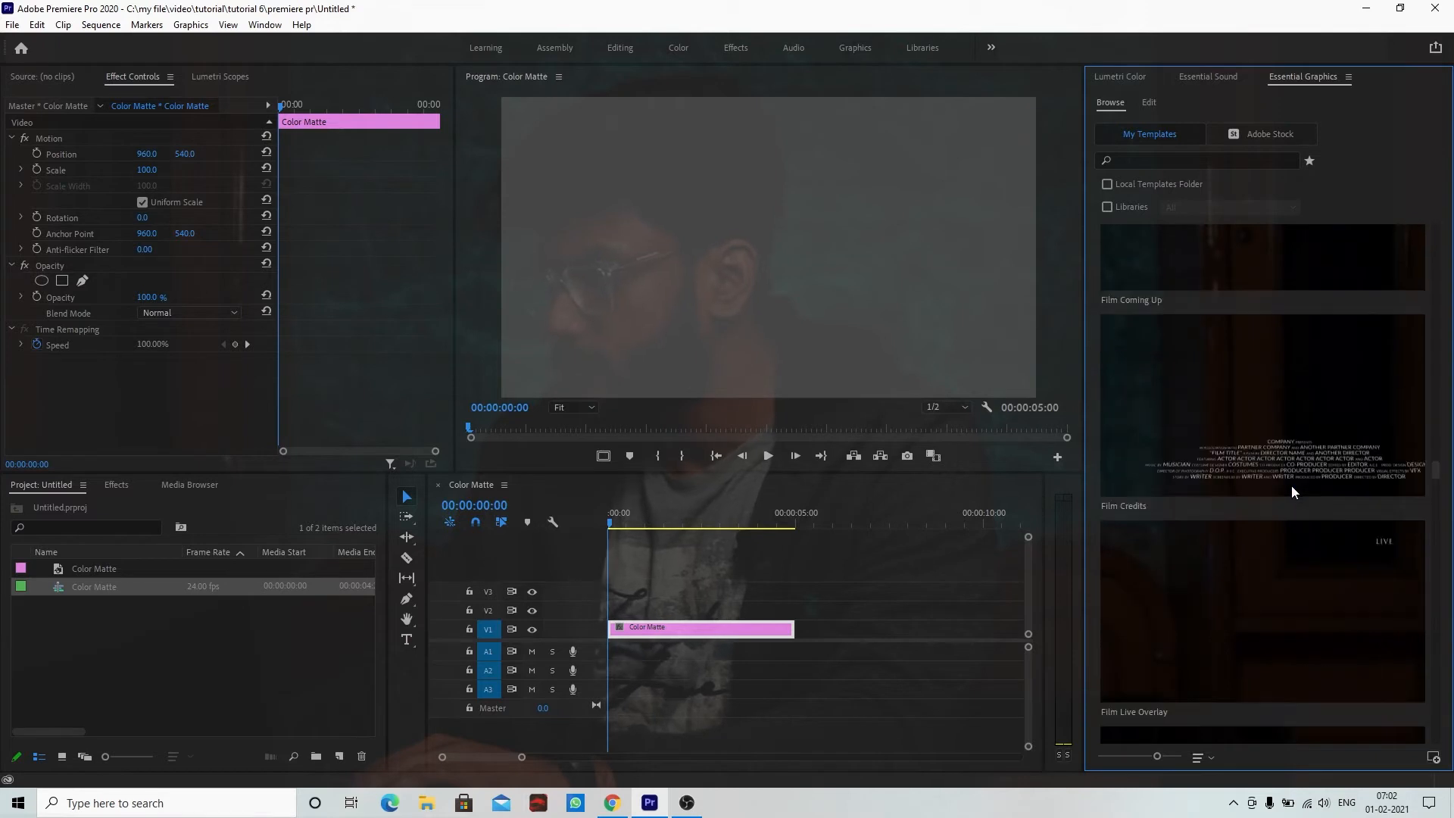
scroll(1292, 485, "up", 6)
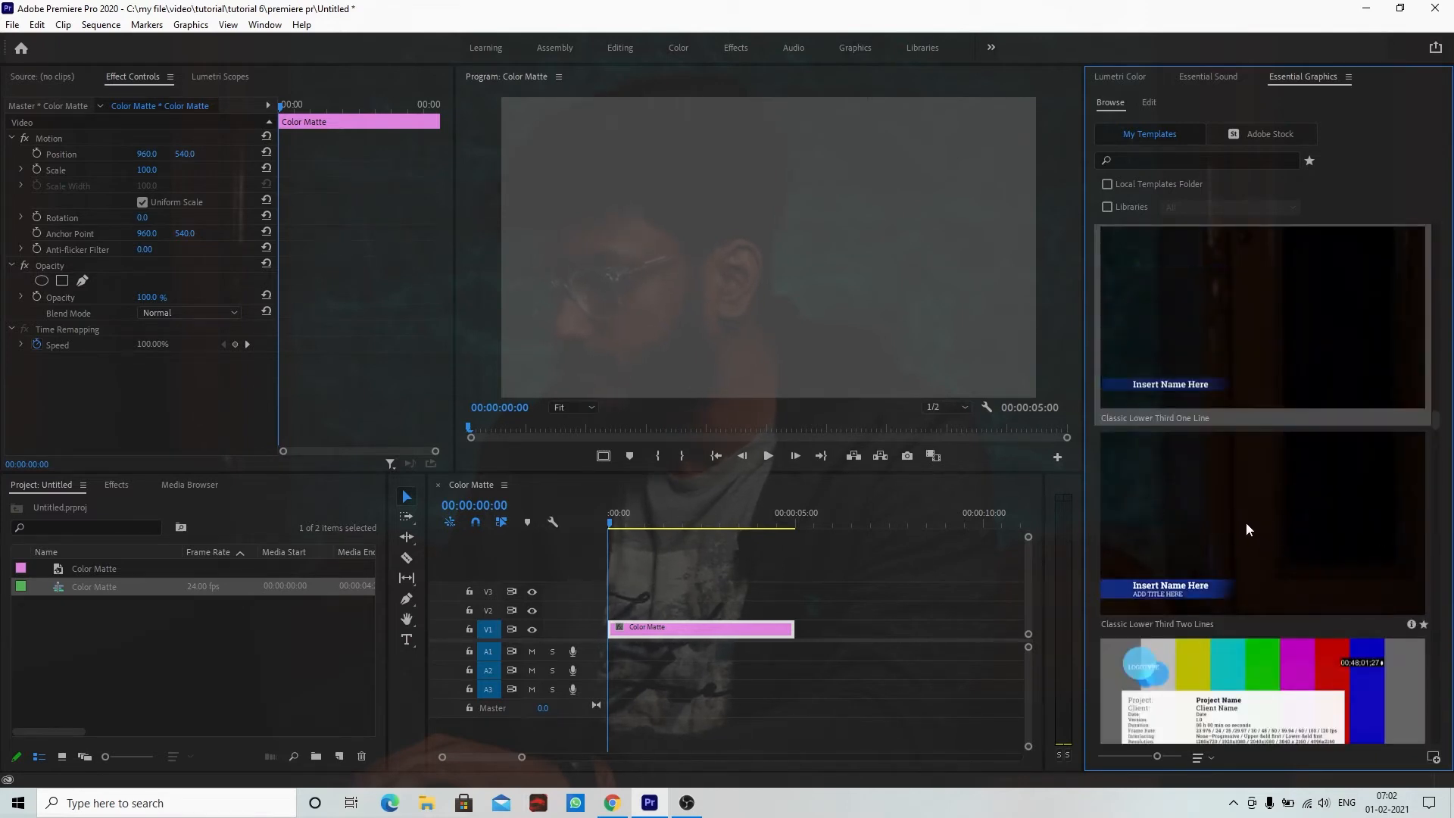
left_click_drag(1247, 509, 636, 615)
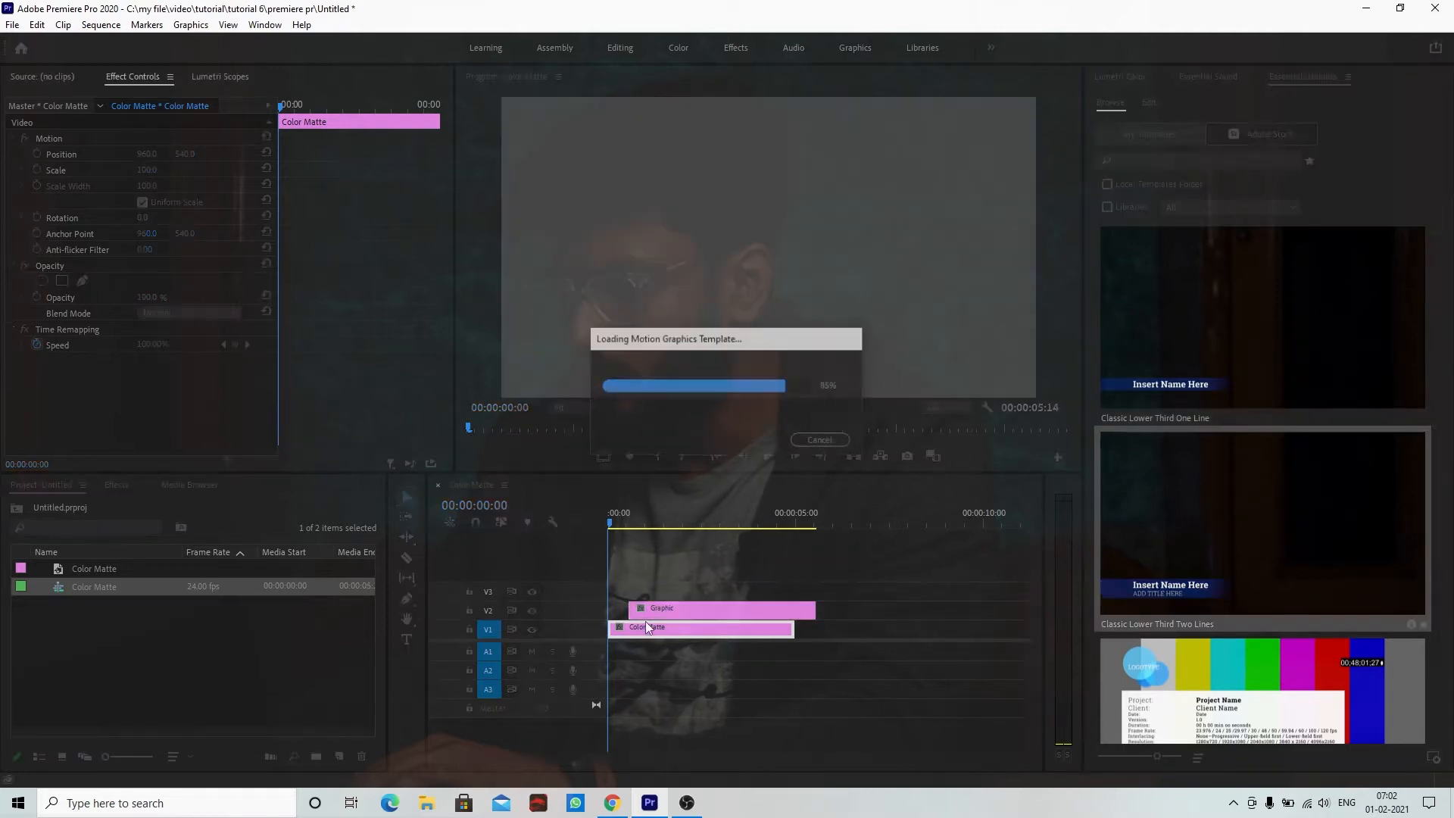
left_click_drag(793, 629, 975, 638)
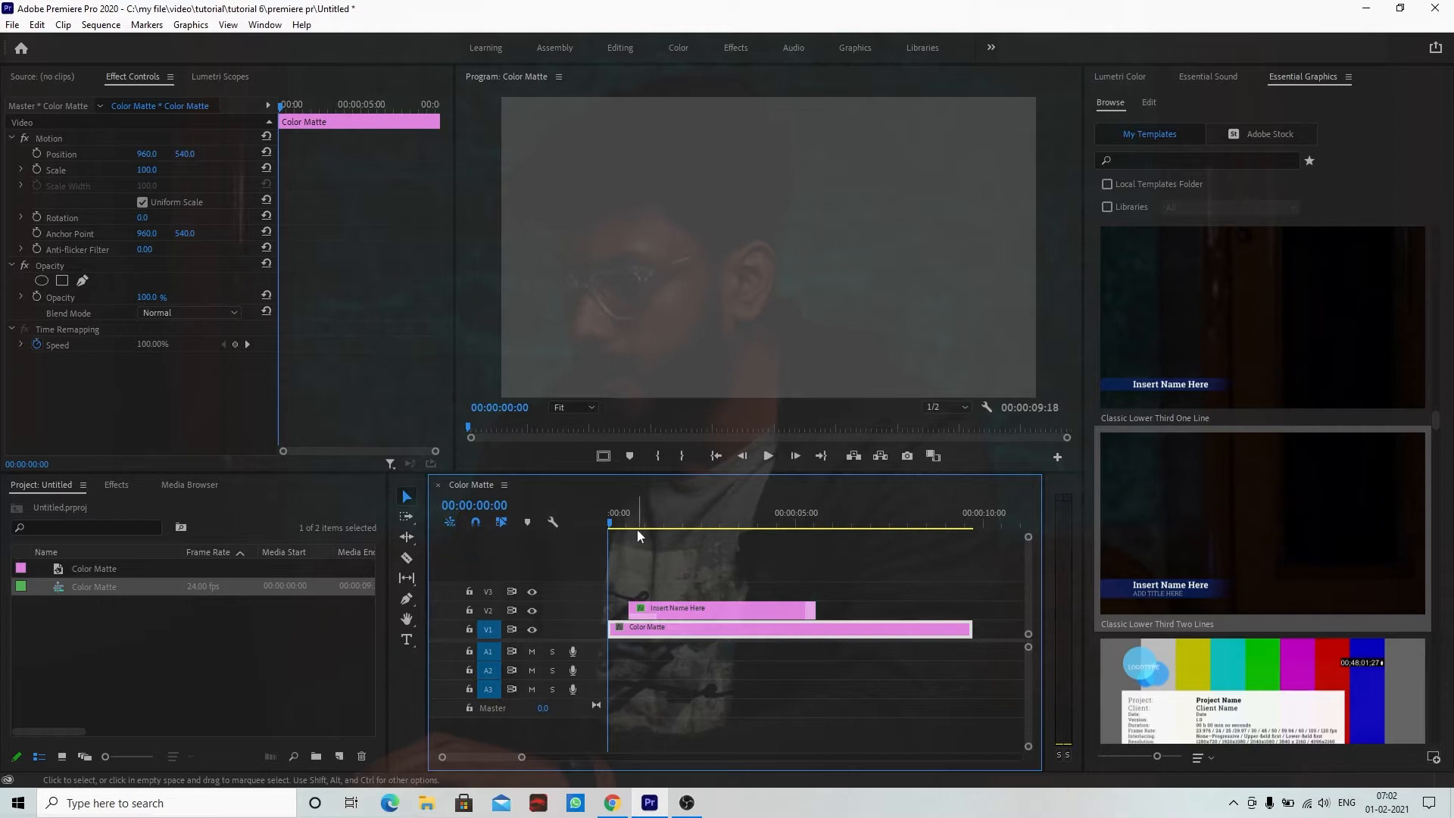
Step: Play back the lower third's opening animation and its ending in the sequence
key("space")
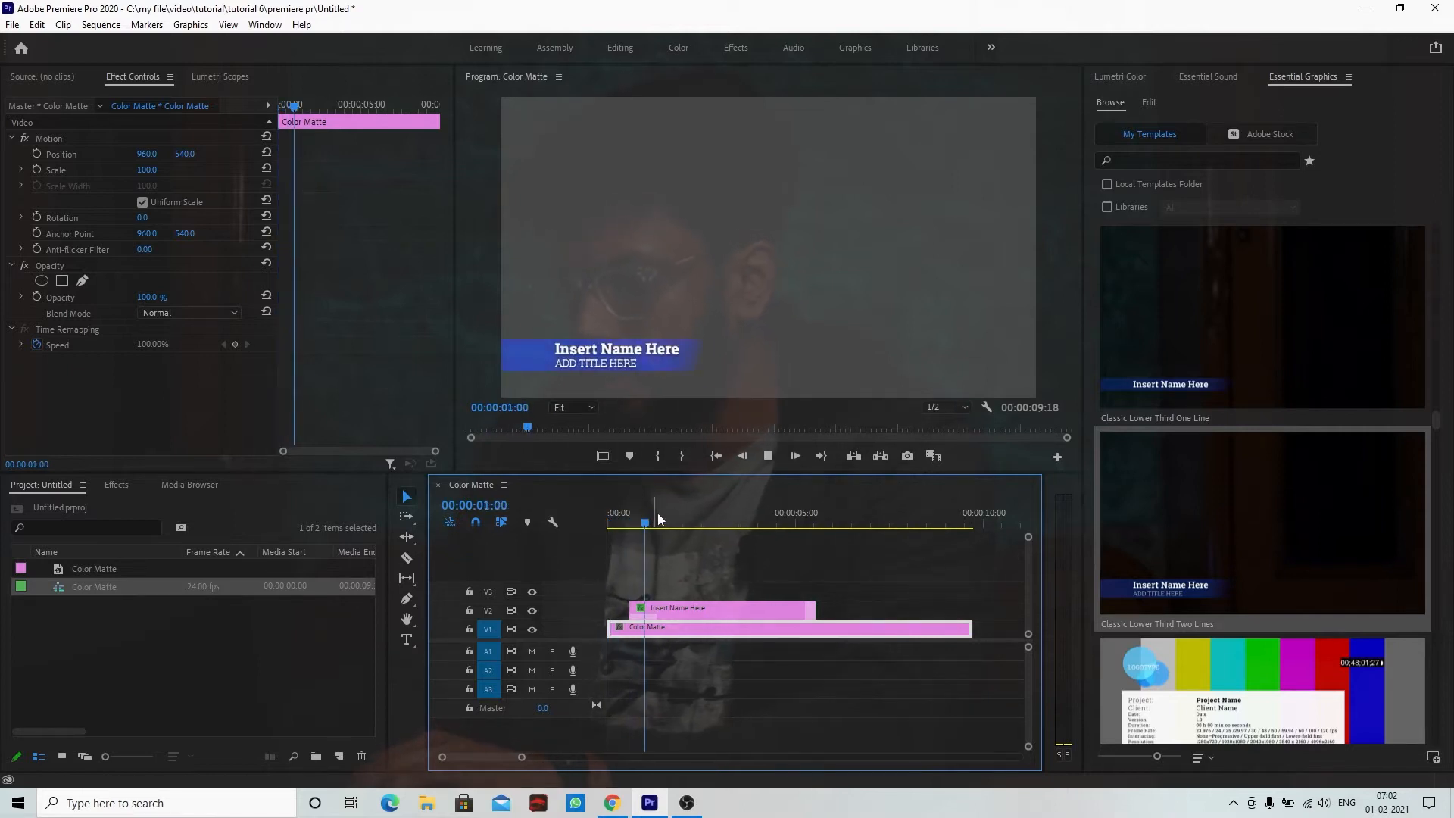
key("space")
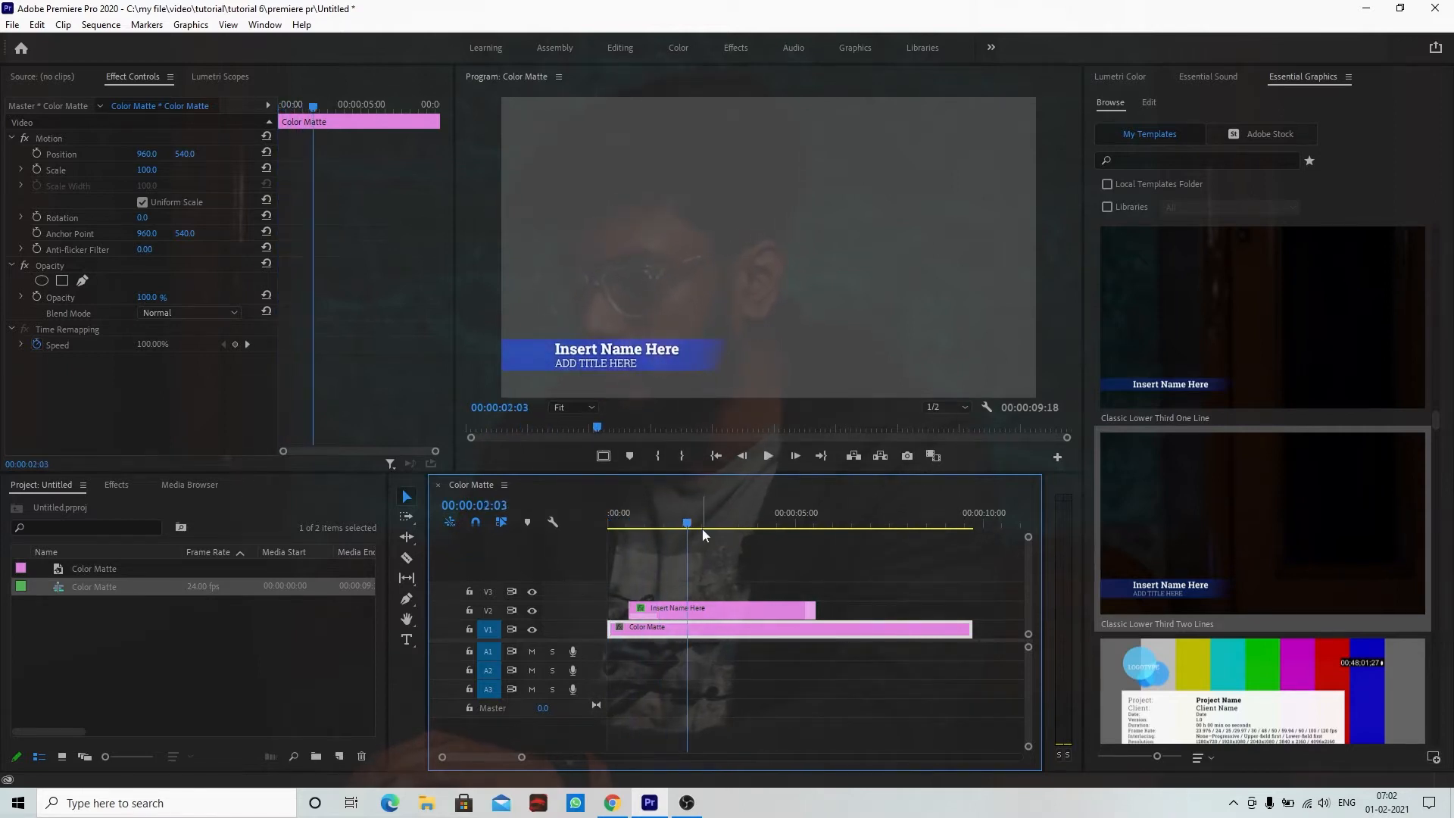
left_click(779, 512)
key("space")
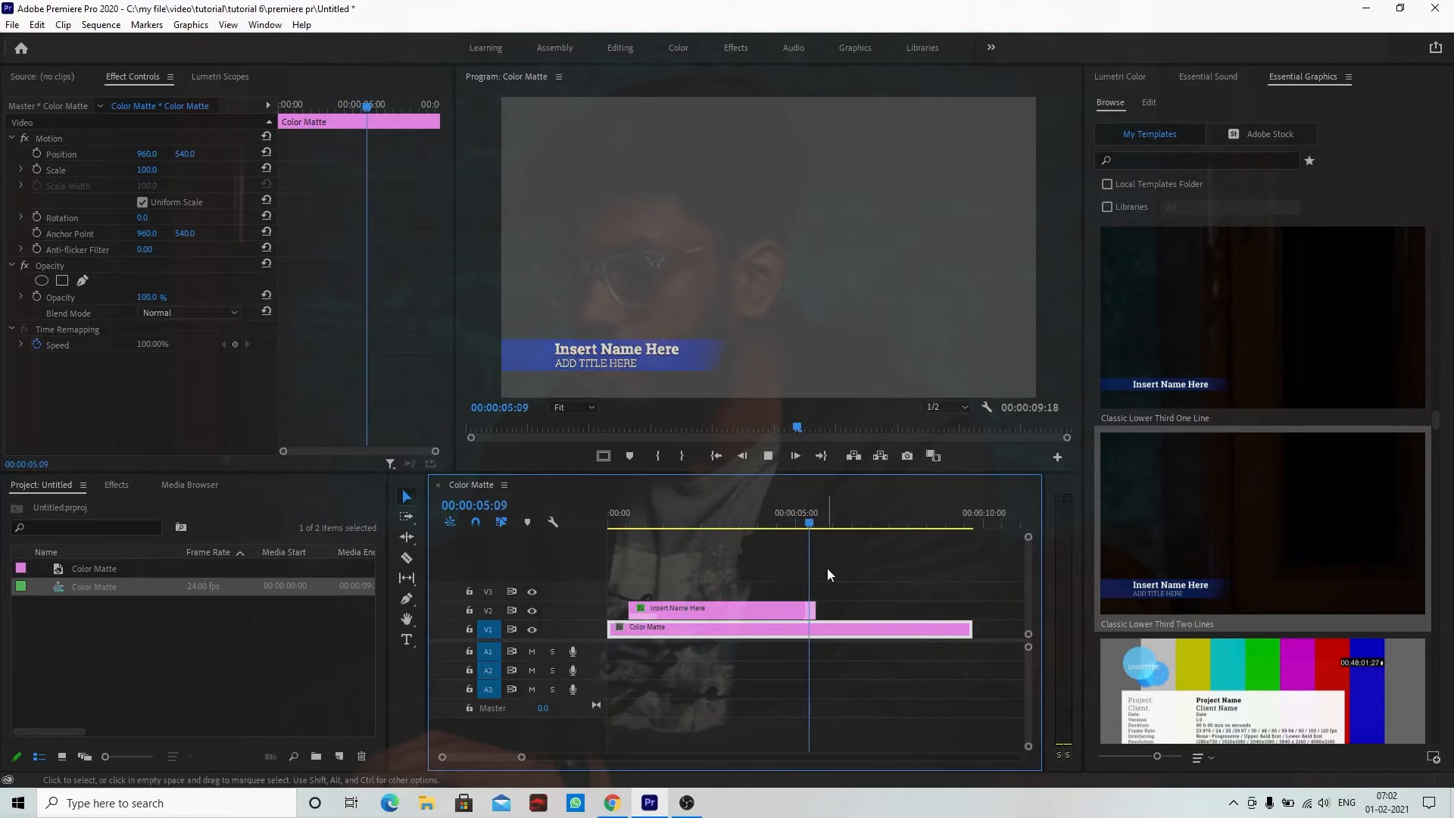
Step: Replace the "Insert Name Here" text in the lower third graphic with the presenter's full name
left_click_drag(622, 523, 657, 525)
left_click(689, 607)
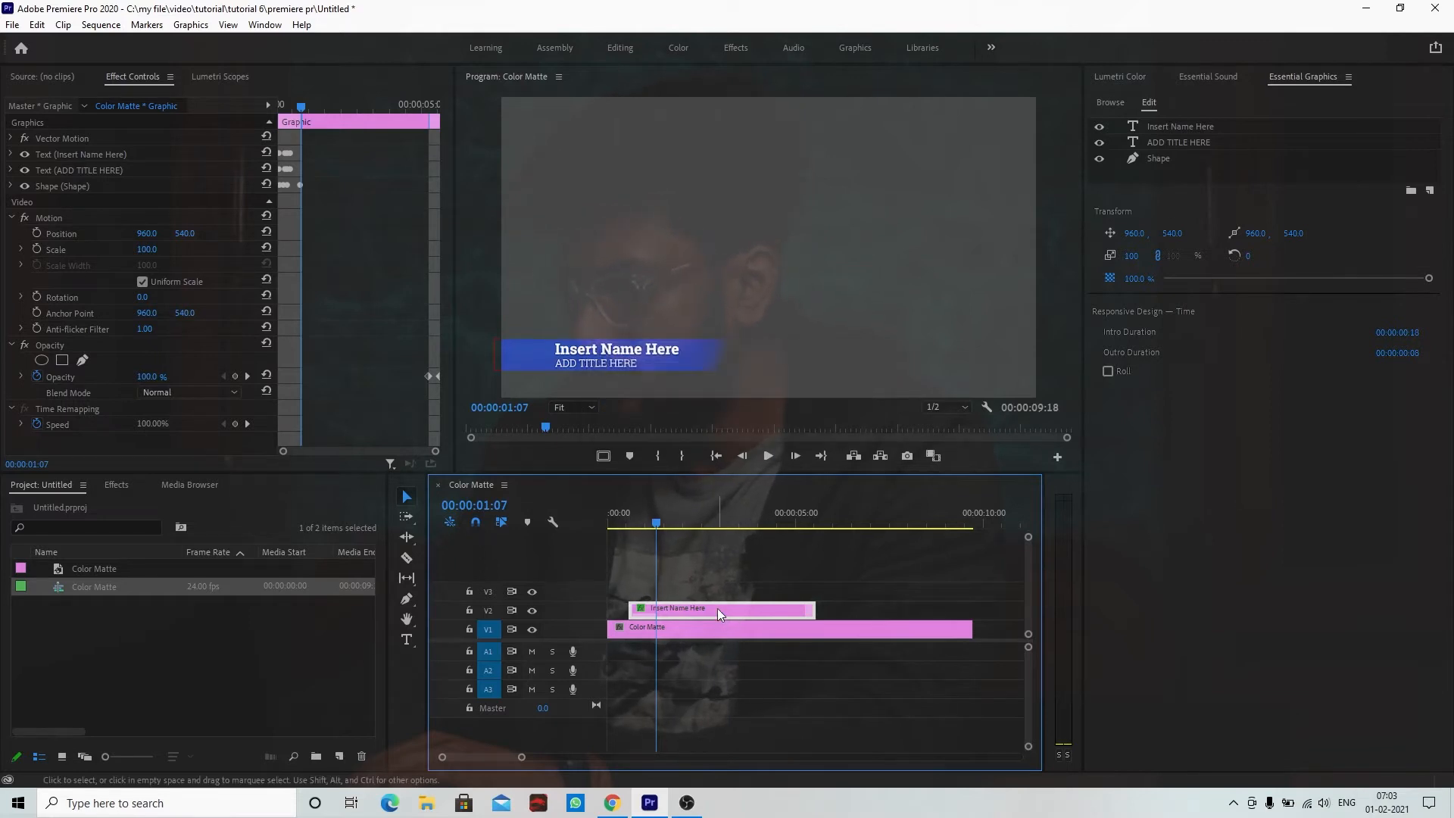
left_click(1111, 104)
left_click(1150, 103)
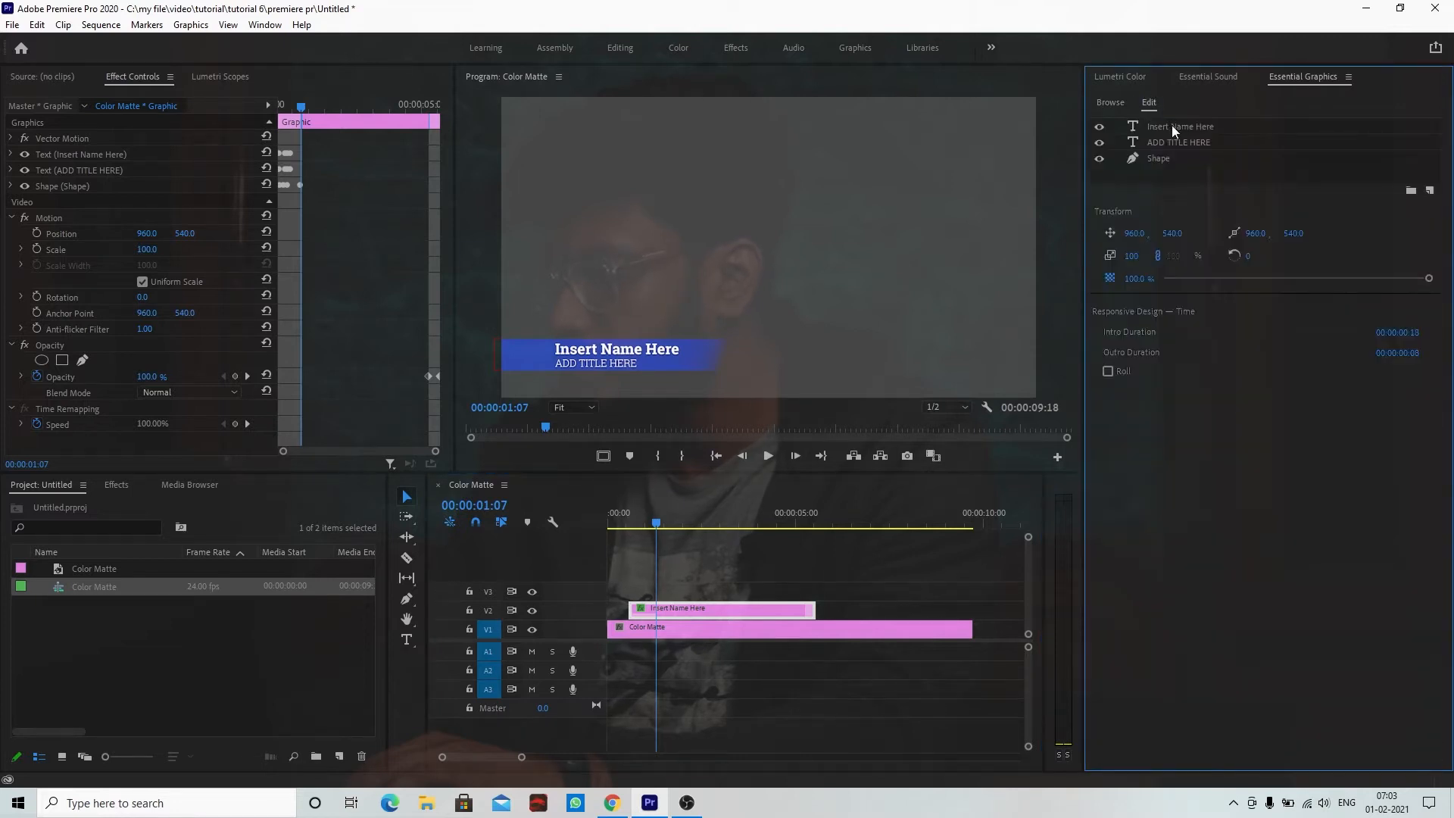
left_click(1171, 125)
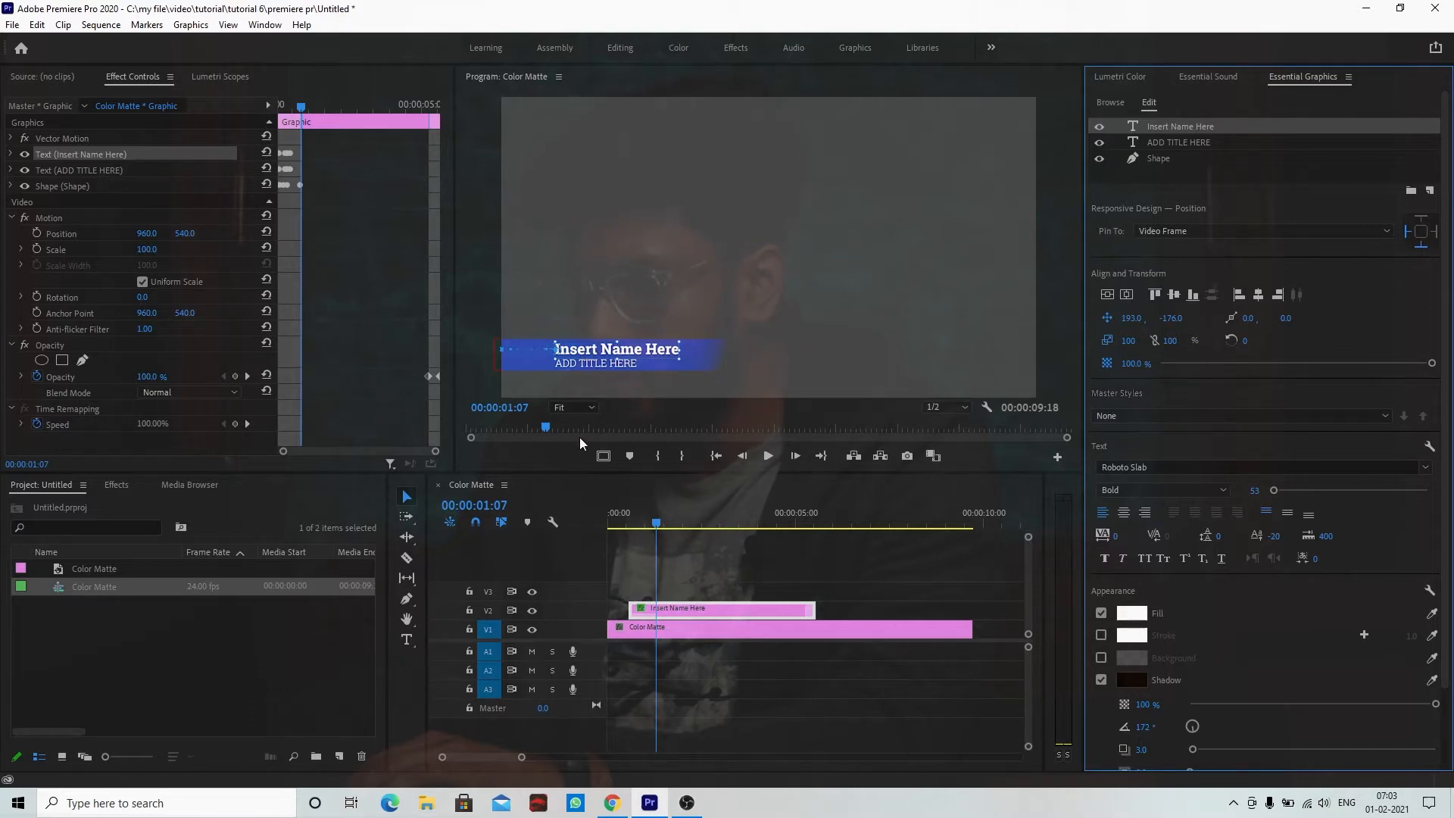
left_click(407, 640)
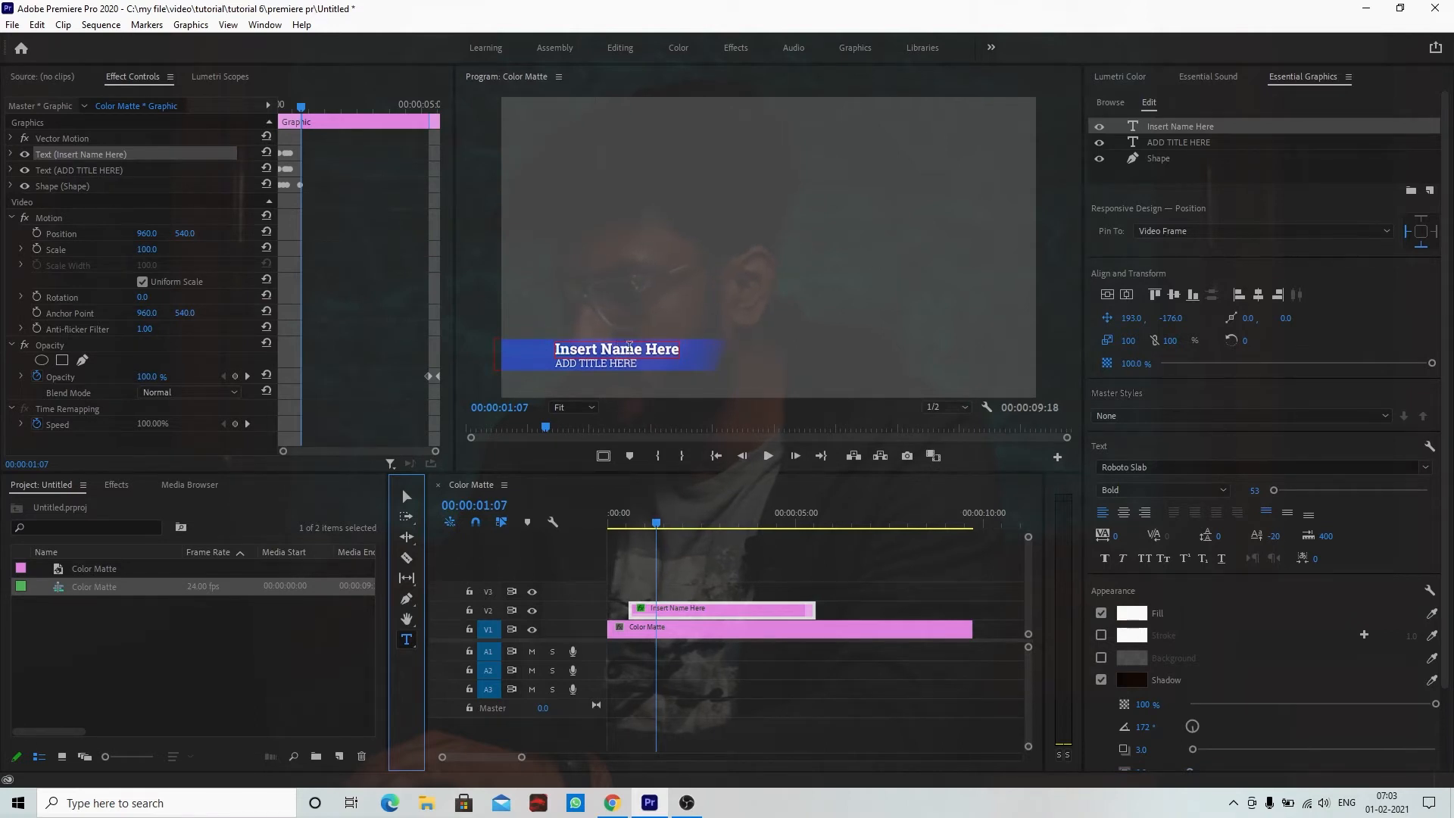
left_click(629, 349)
key("ctrl+a")
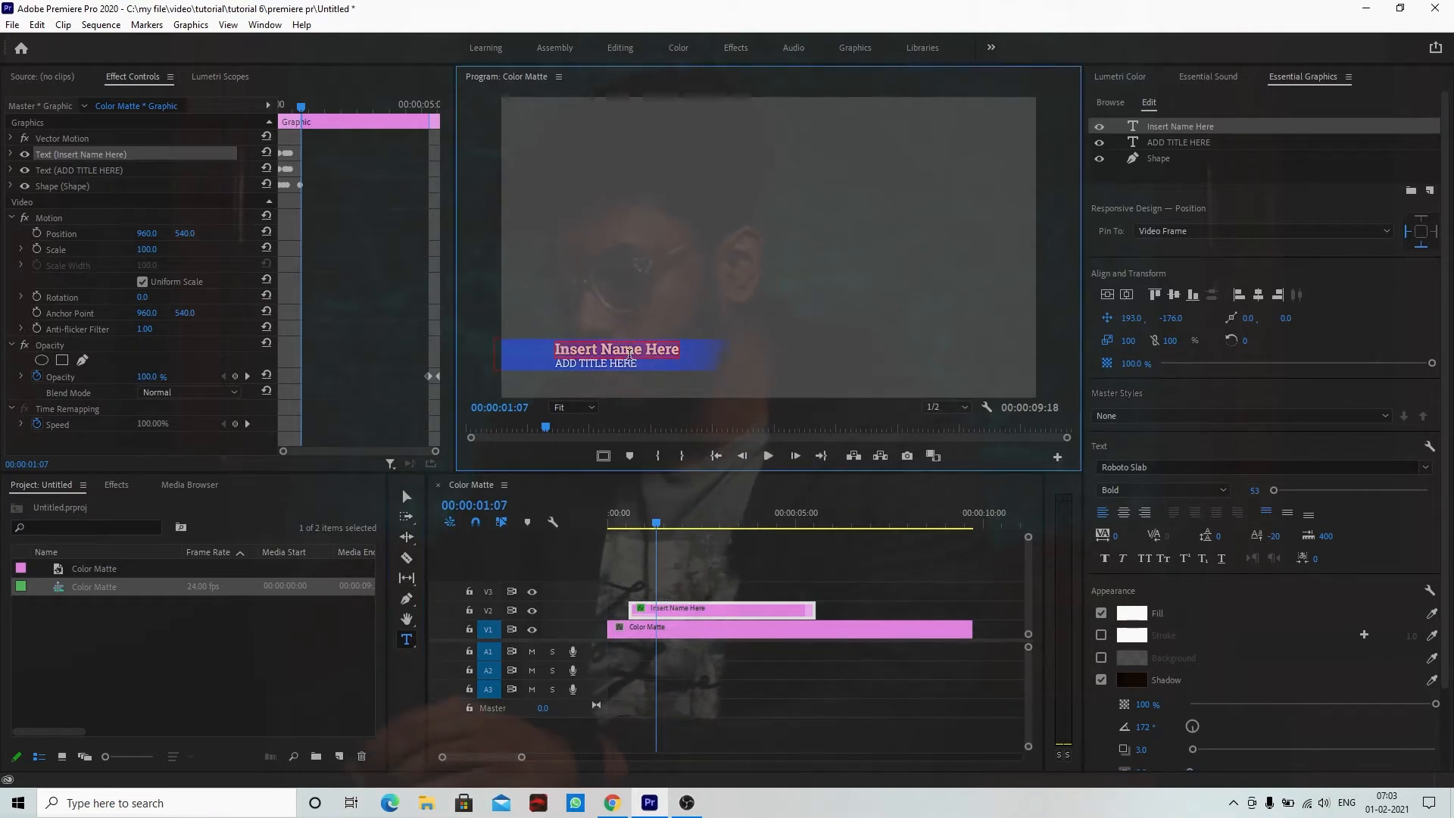
type("arindam kar")
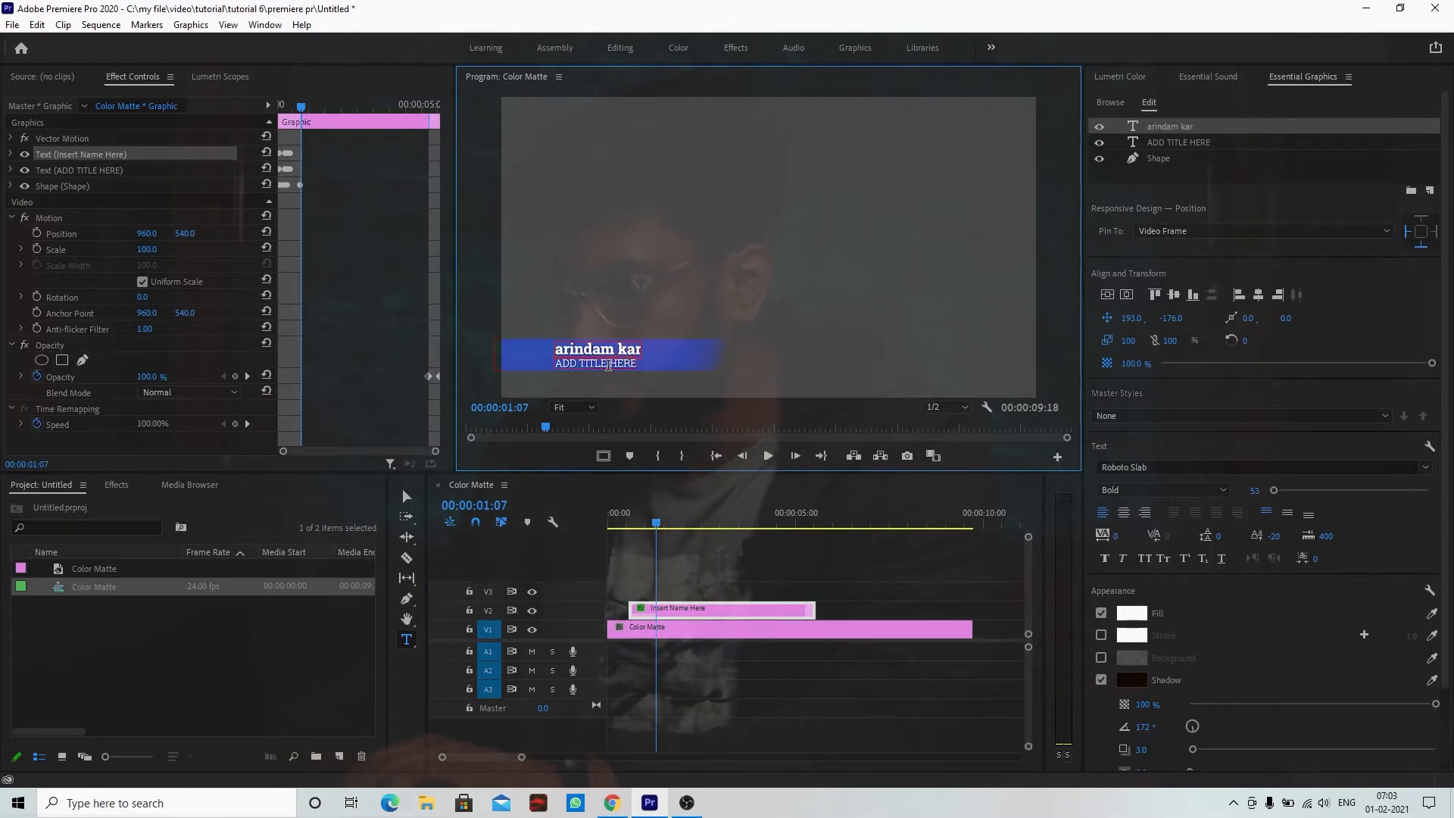
Step: Replace the "ADD TITLE HERE" line of the lower third with "tutorial 6"
left_click(609, 364)
key("ctrl+a")
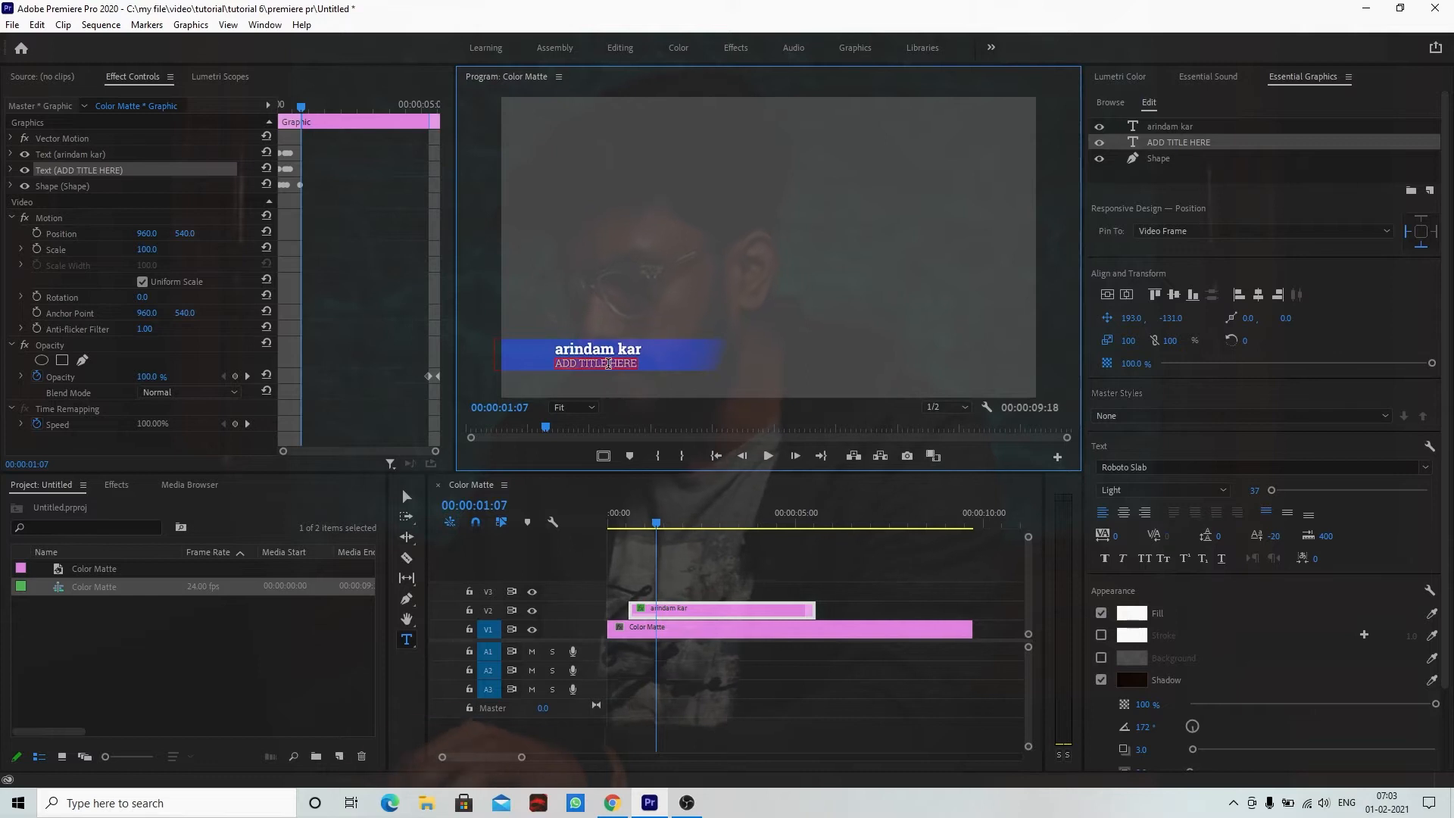
type("tutorial 6")
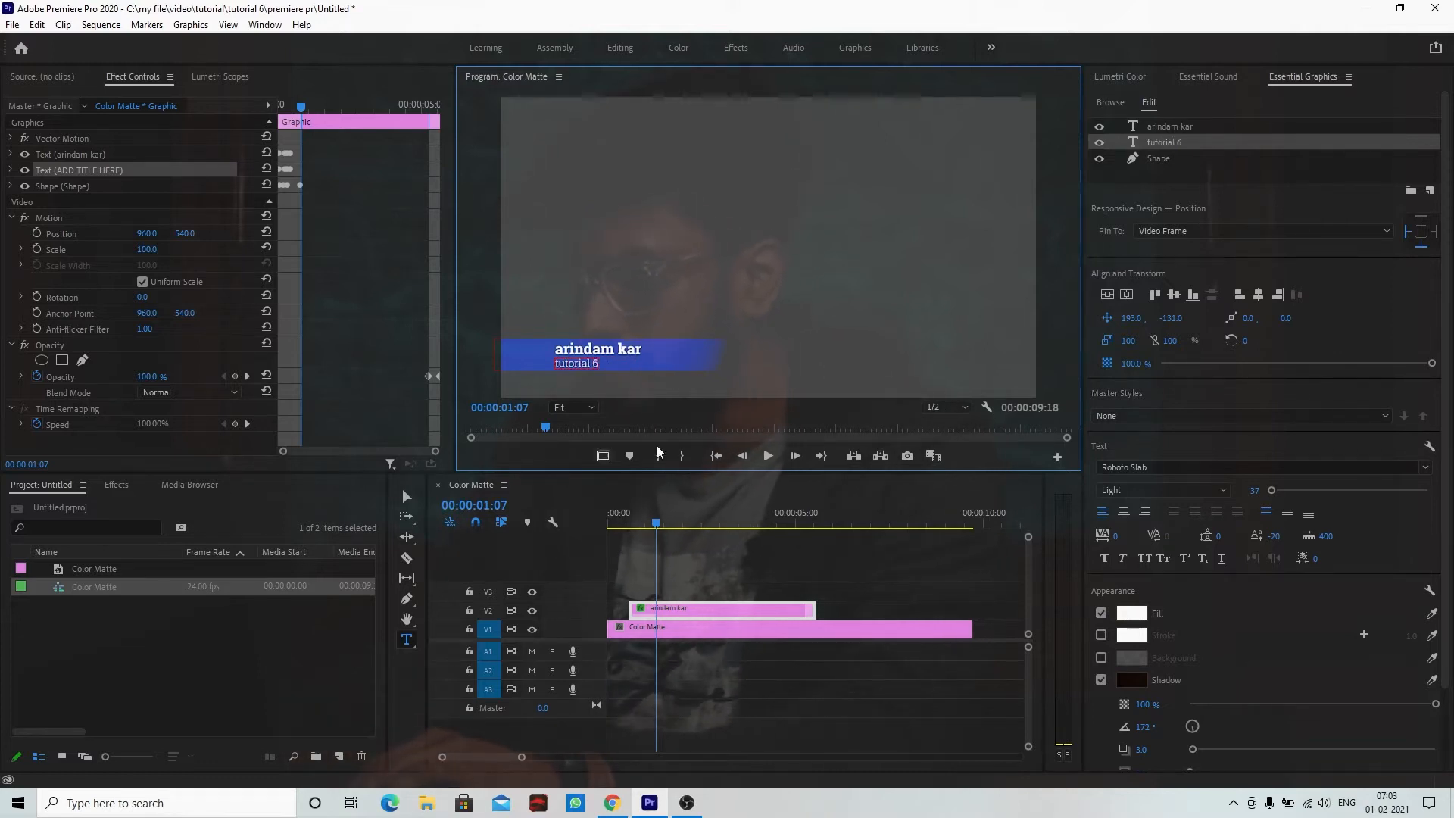
left_click(701, 611)
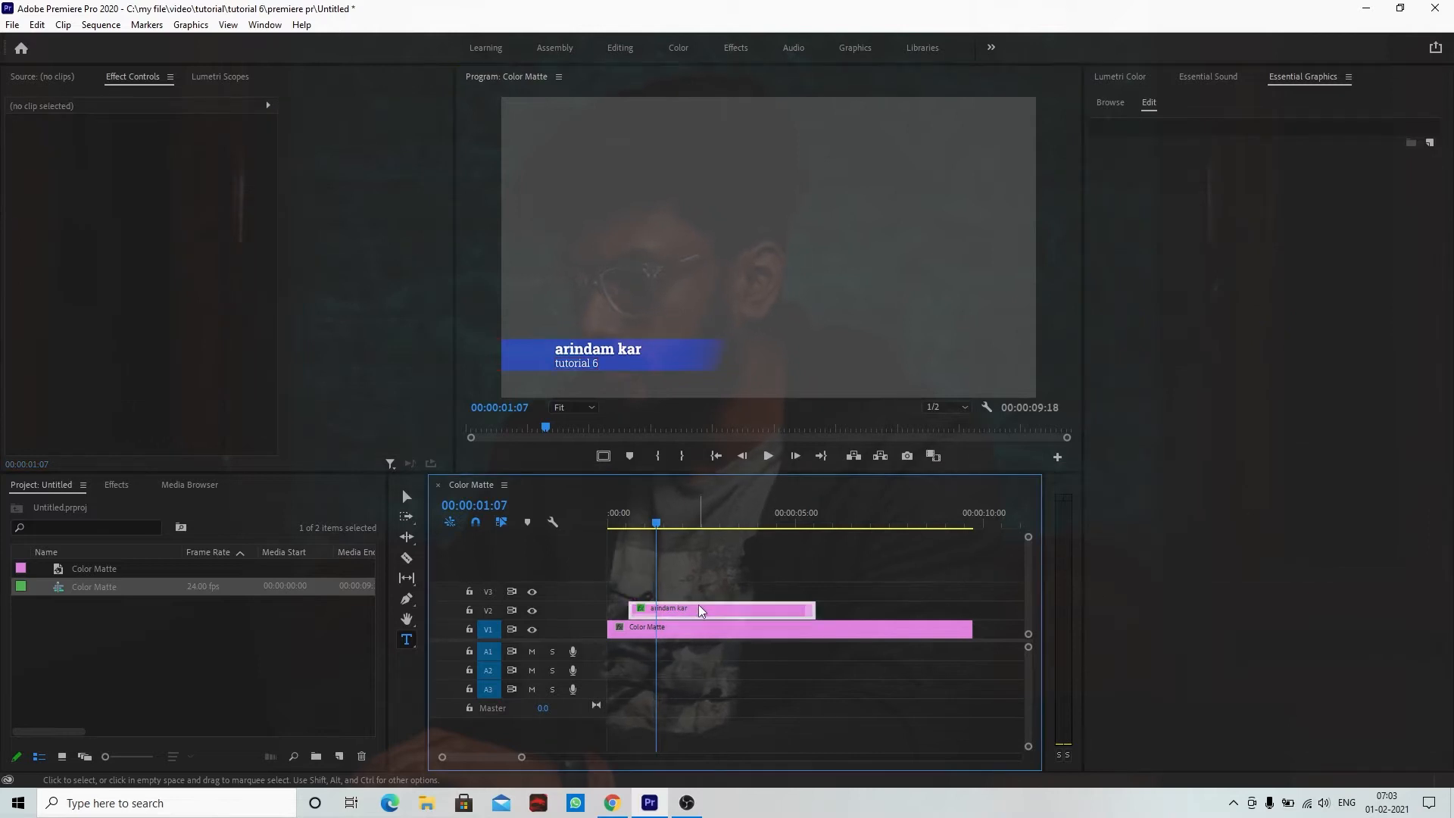
Step: Recolor the lower third shape's linear gradient fill from green 29A971 at its start to teal 1792A0 at its end
left_click(700, 611)
left_click(1170, 143)
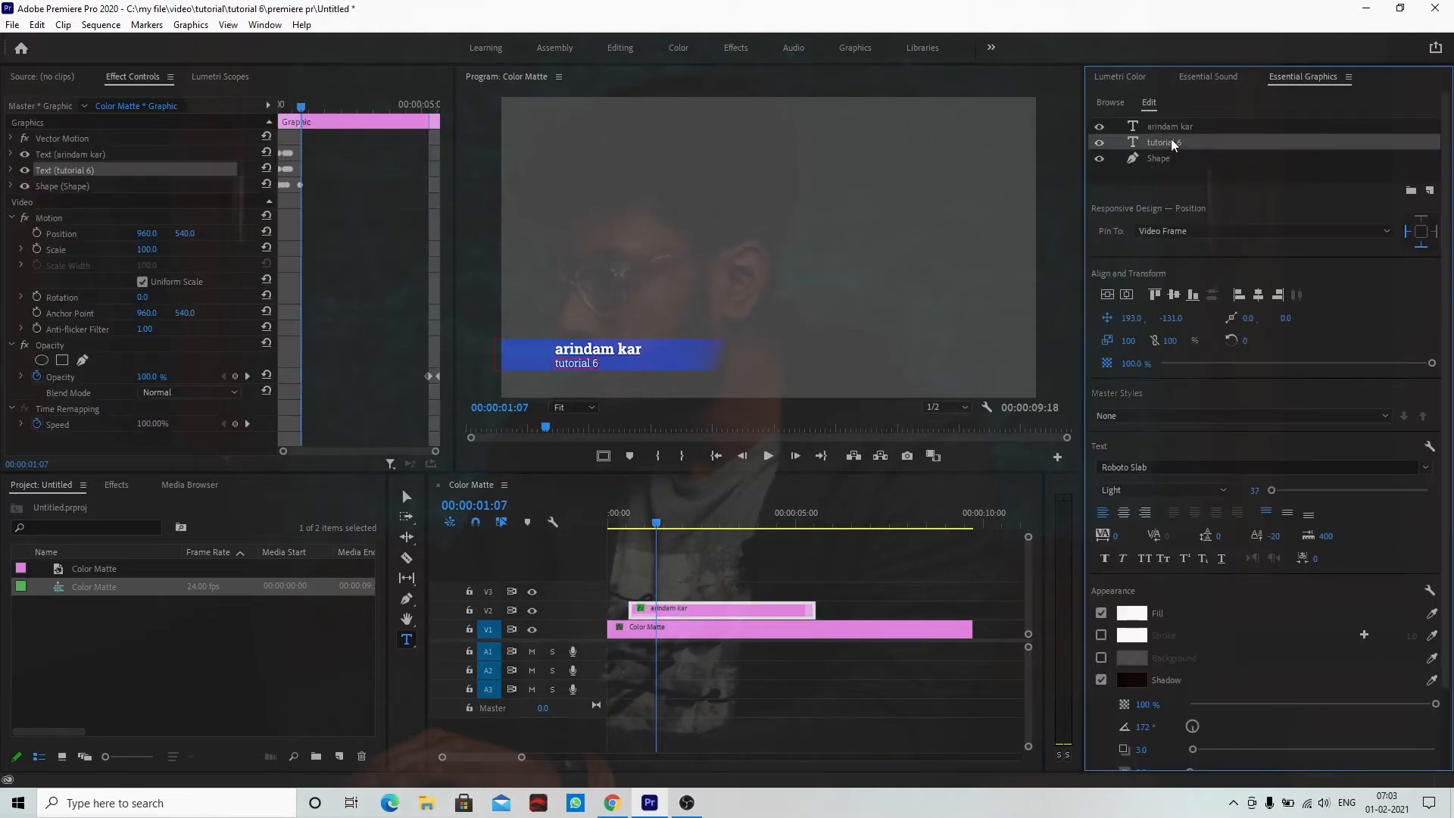
left_click(1178, 127)
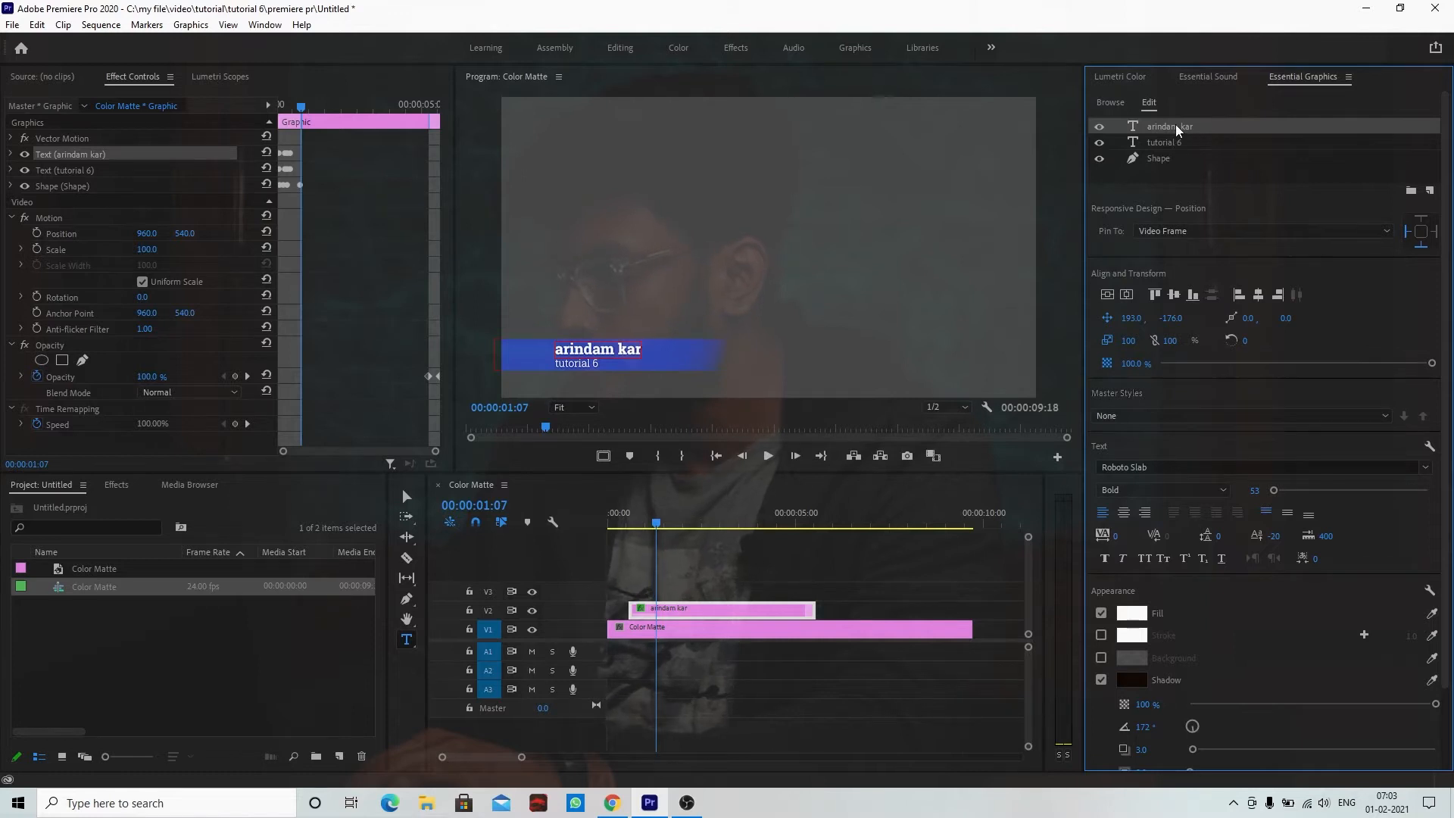
left_click(1161, 159)
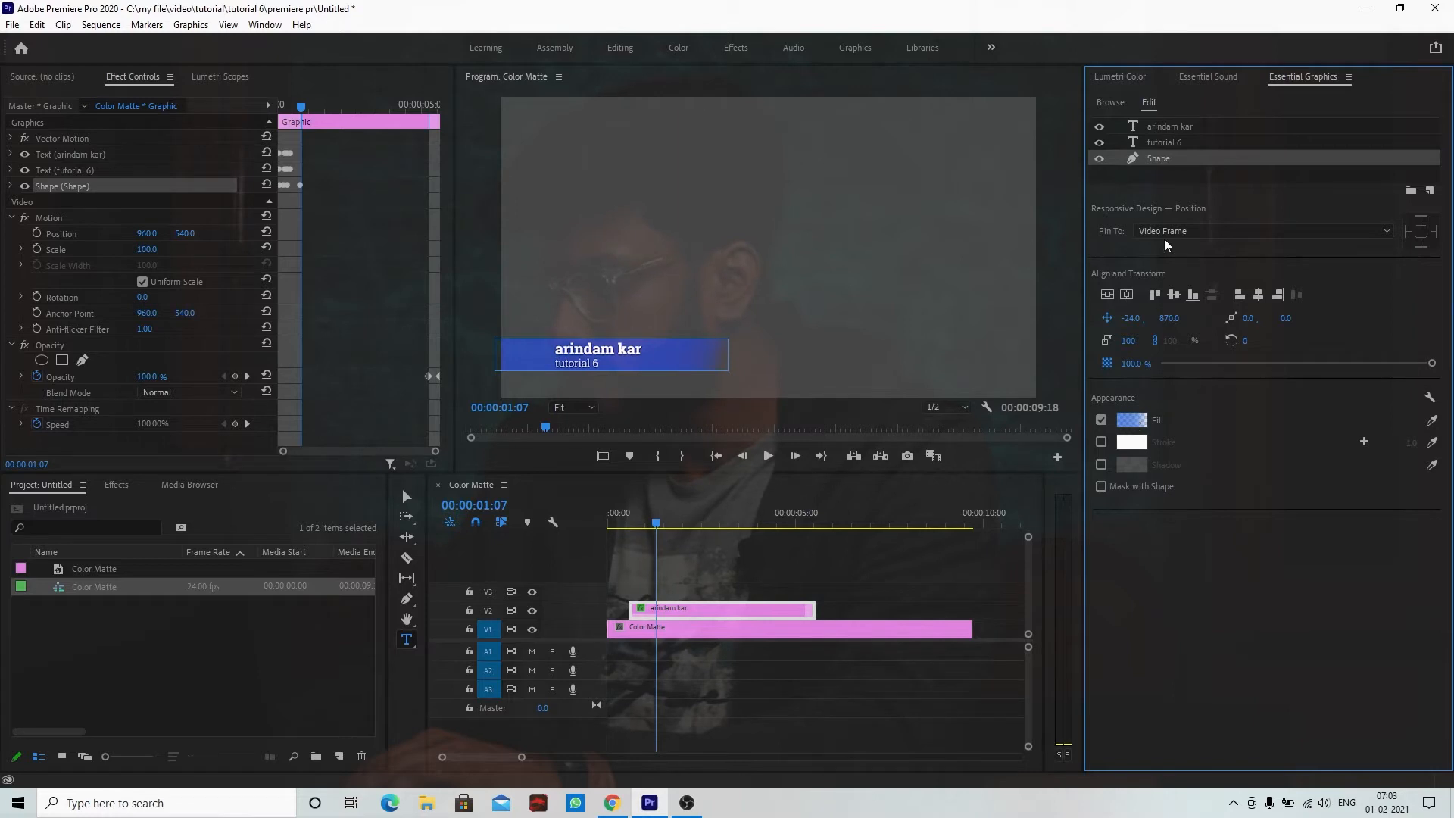
left_click(1134, 422)
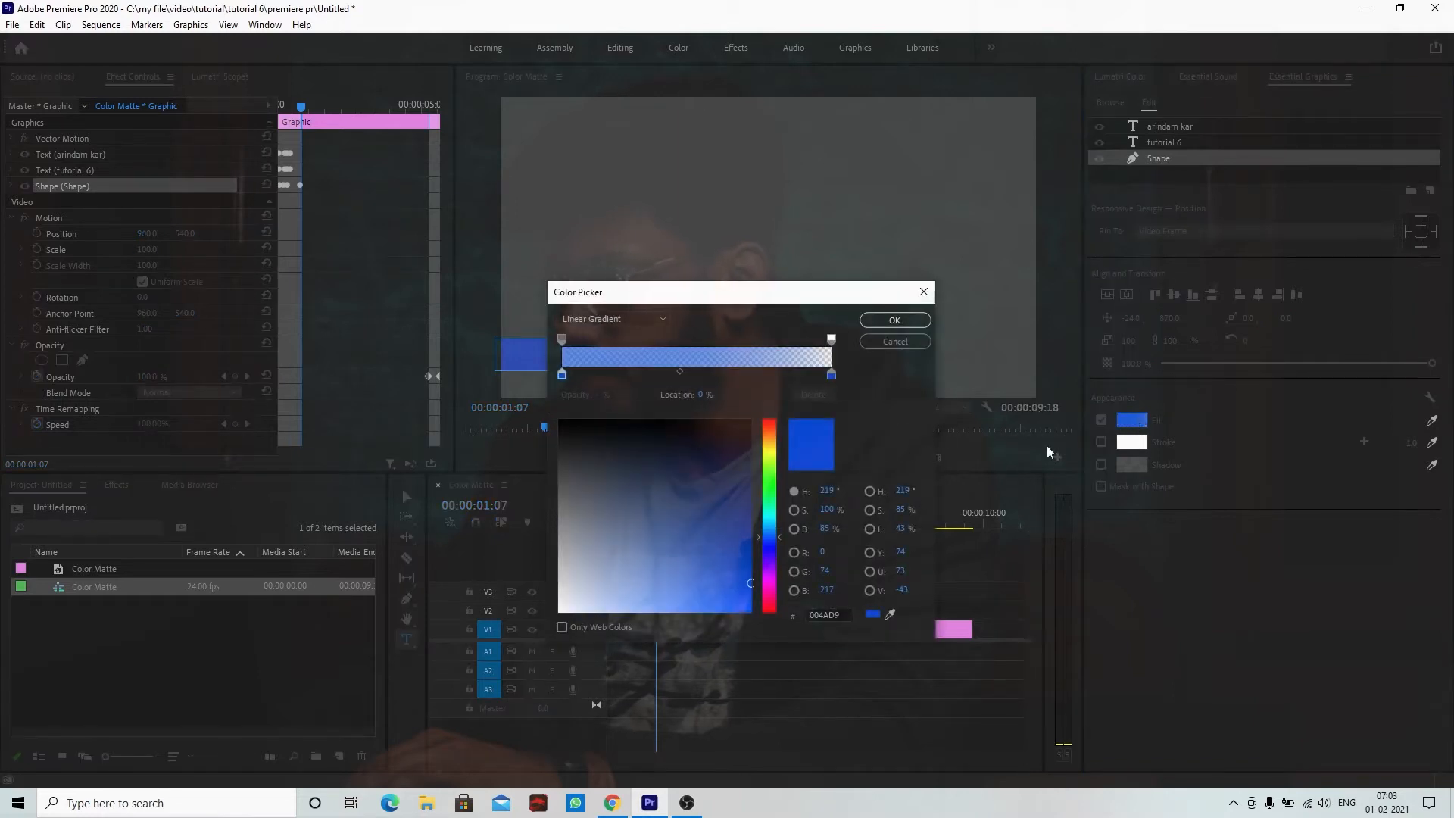
left_click(568, 373)
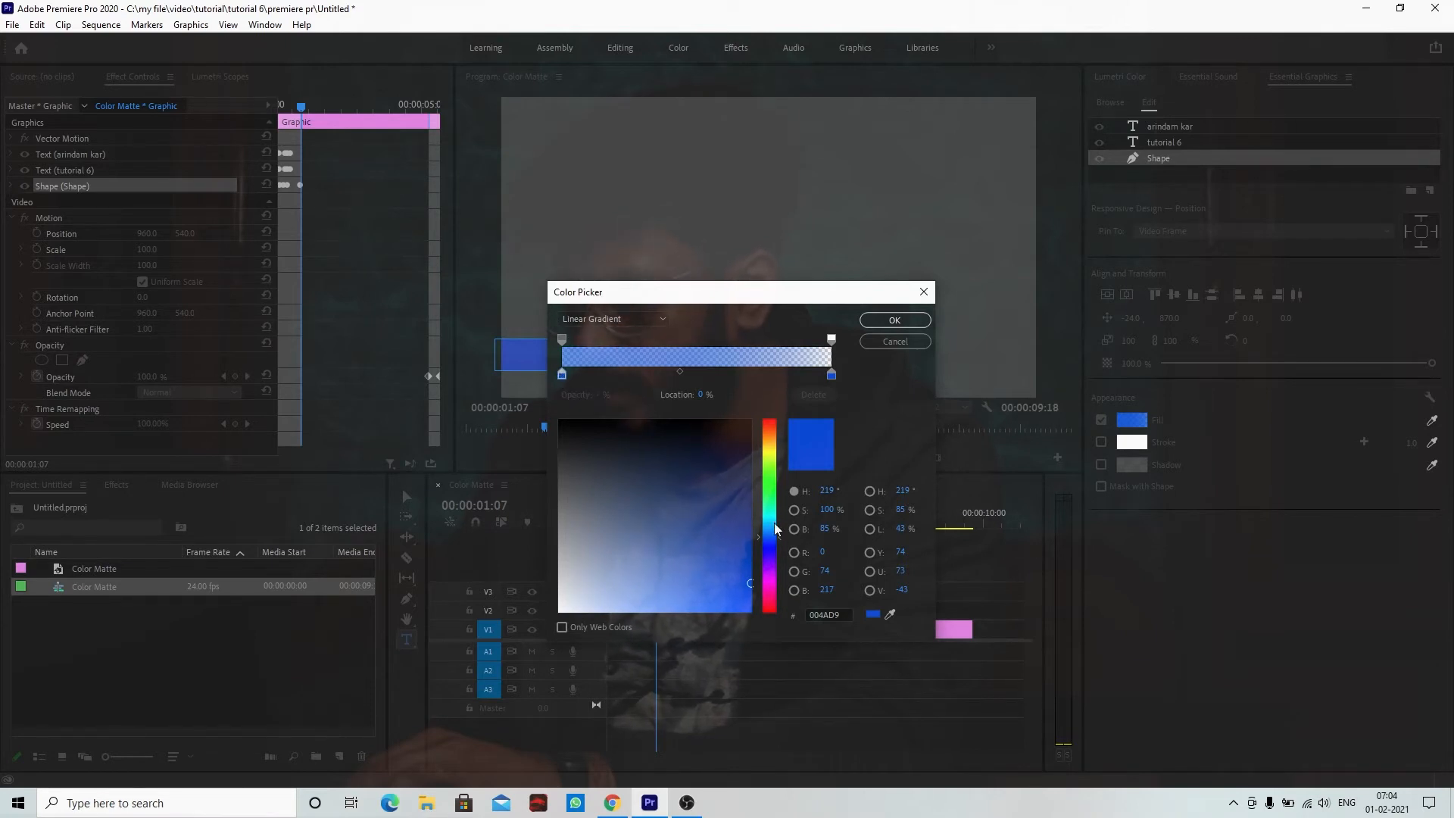
left_click_drag(774, 528, 771, 501)
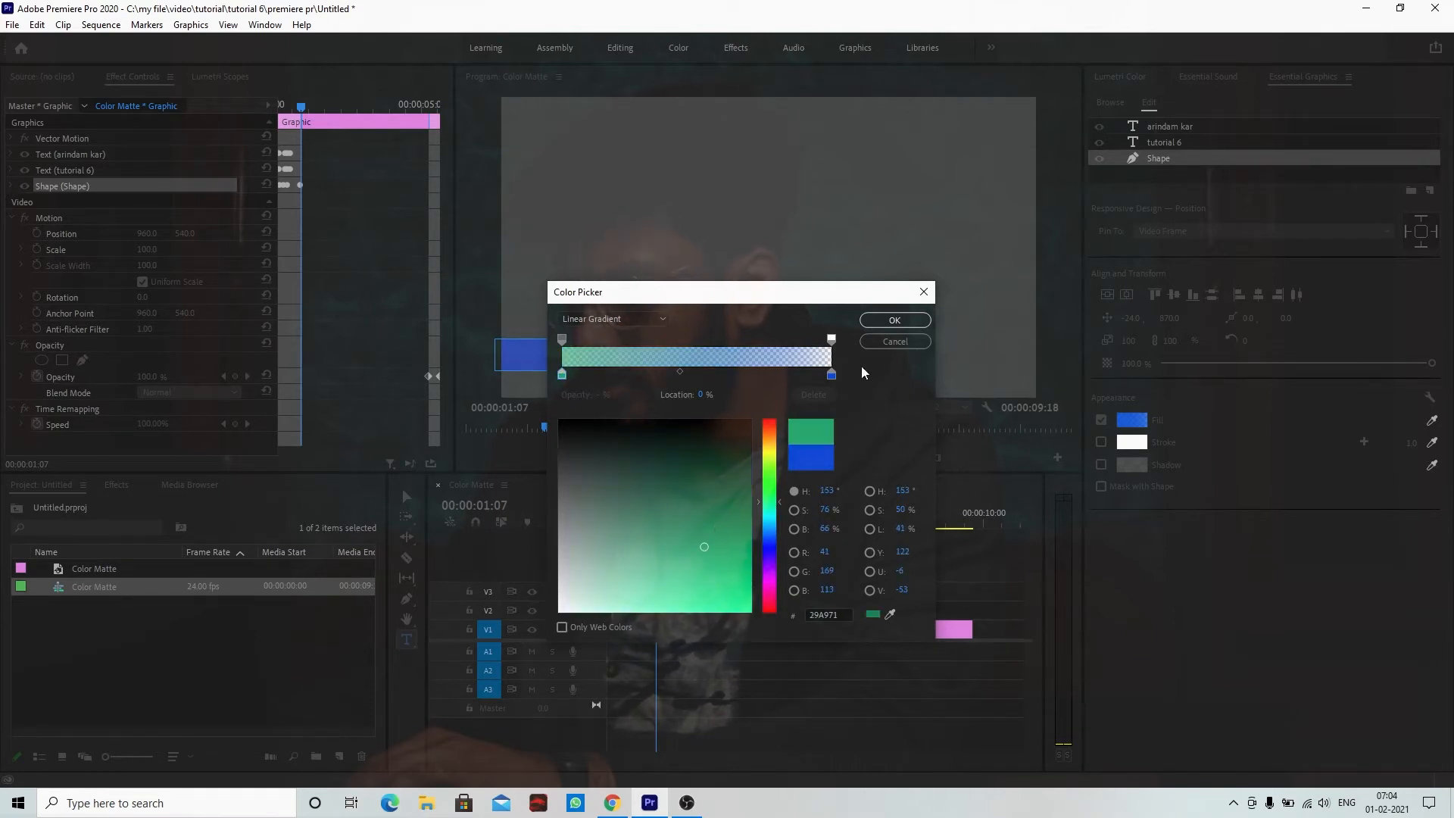
left_click(831, 374)
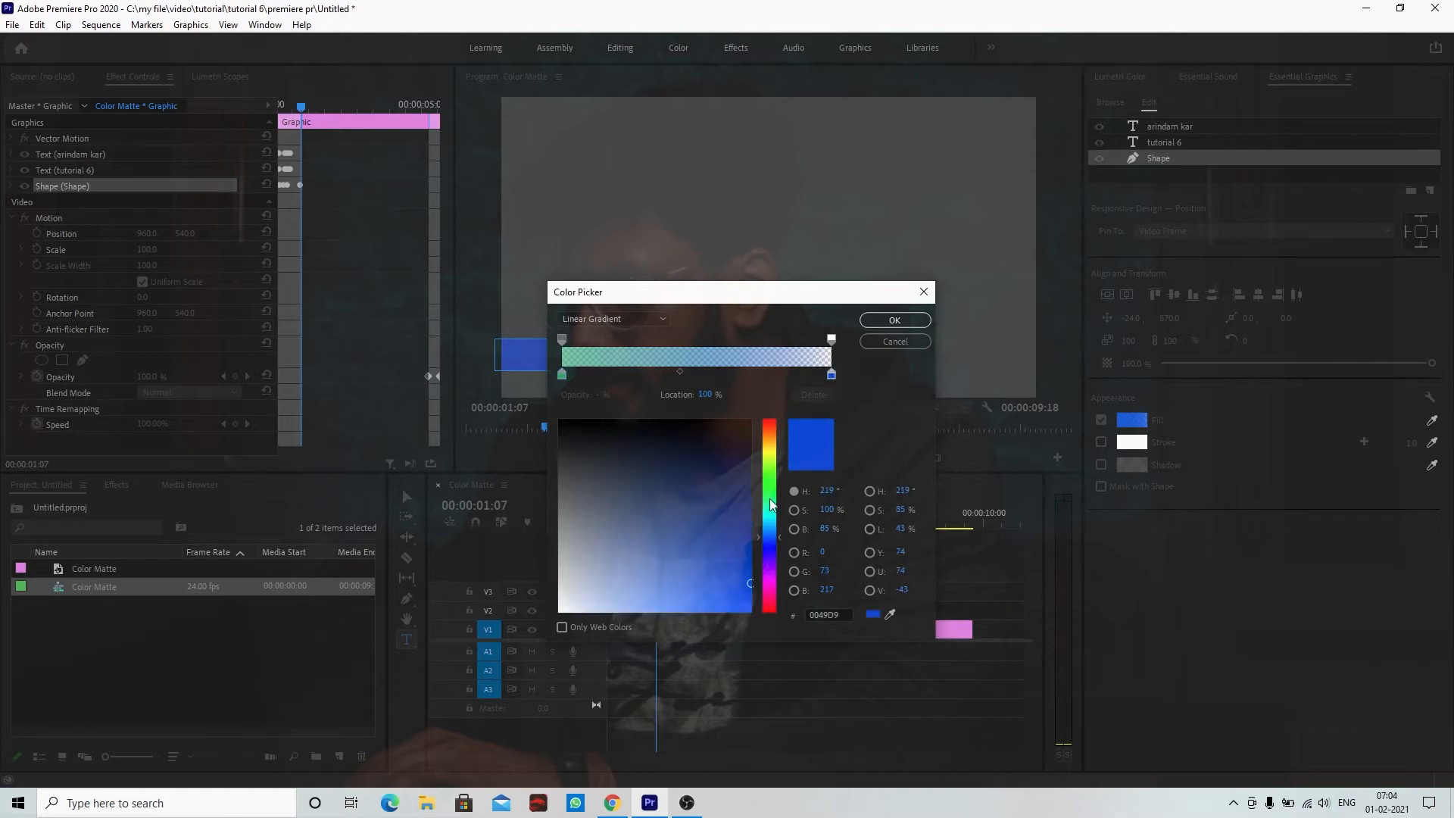
left_click_drag(771, 485, 772, 523)
left_click(723, 540)
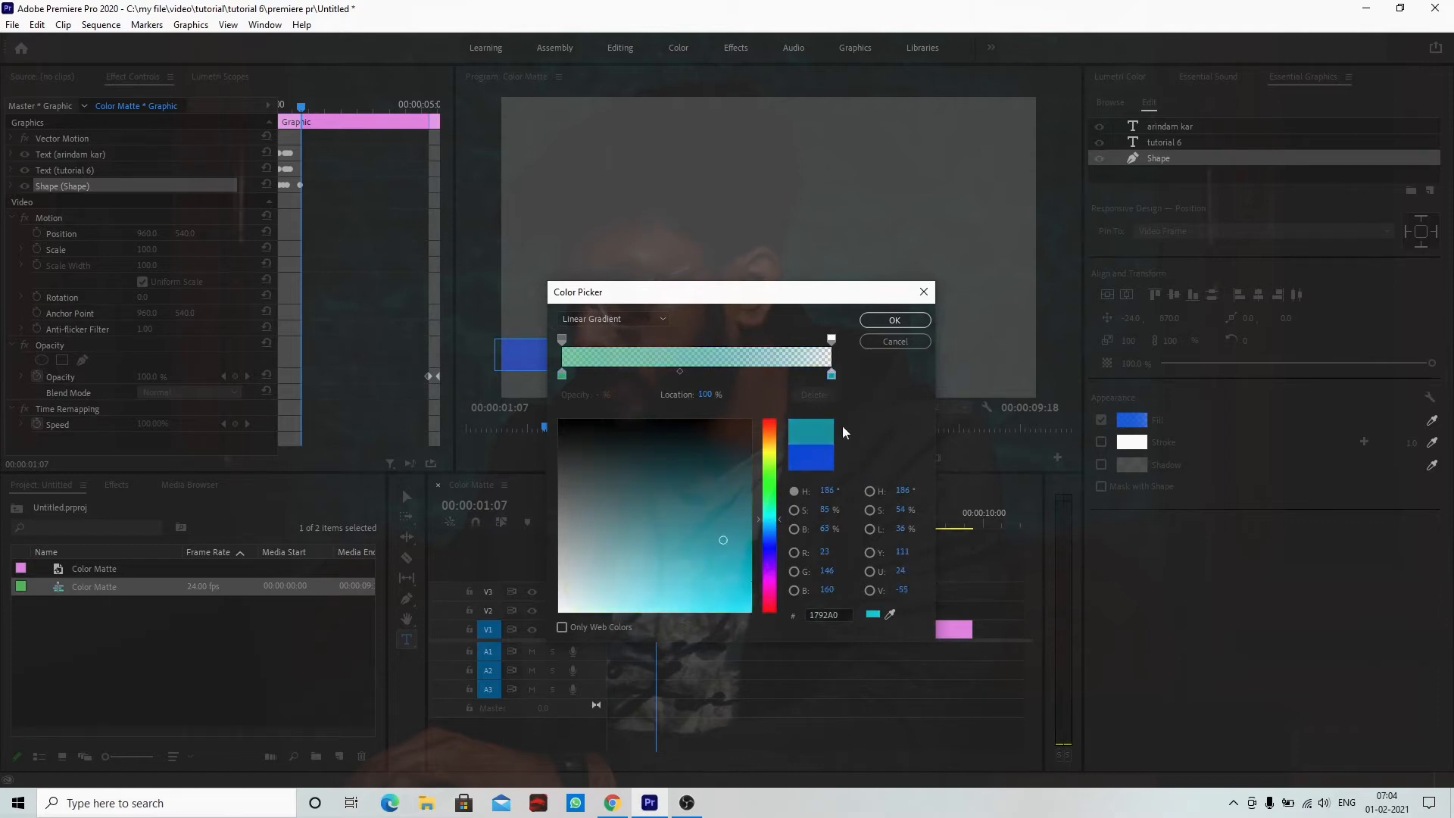
left_click(894, 320)
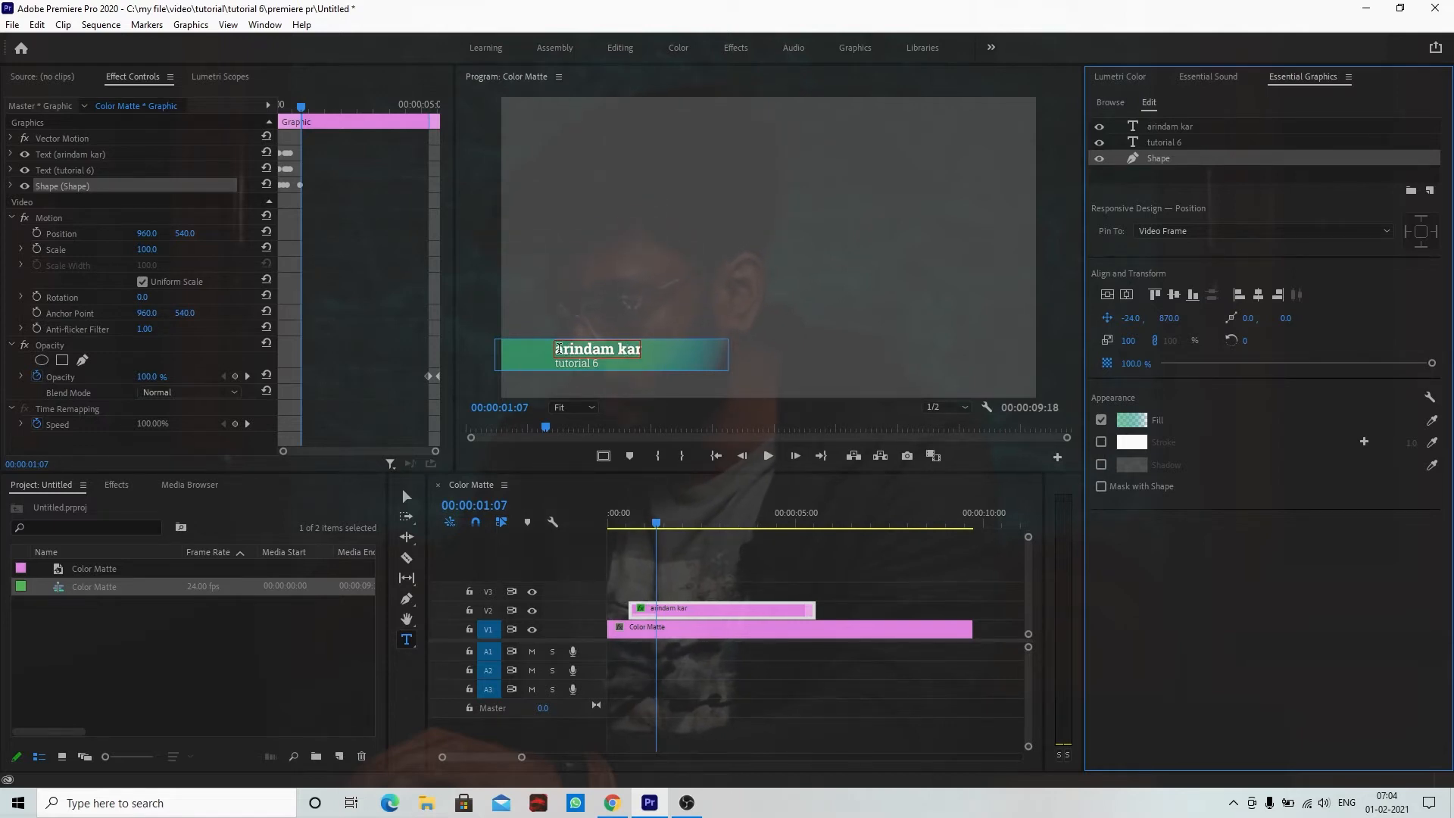
Step: Enlarge the whole name line of the lower third to font size 69
left_click(568, 352)
left_click_drag(569, 352, 649, 349)
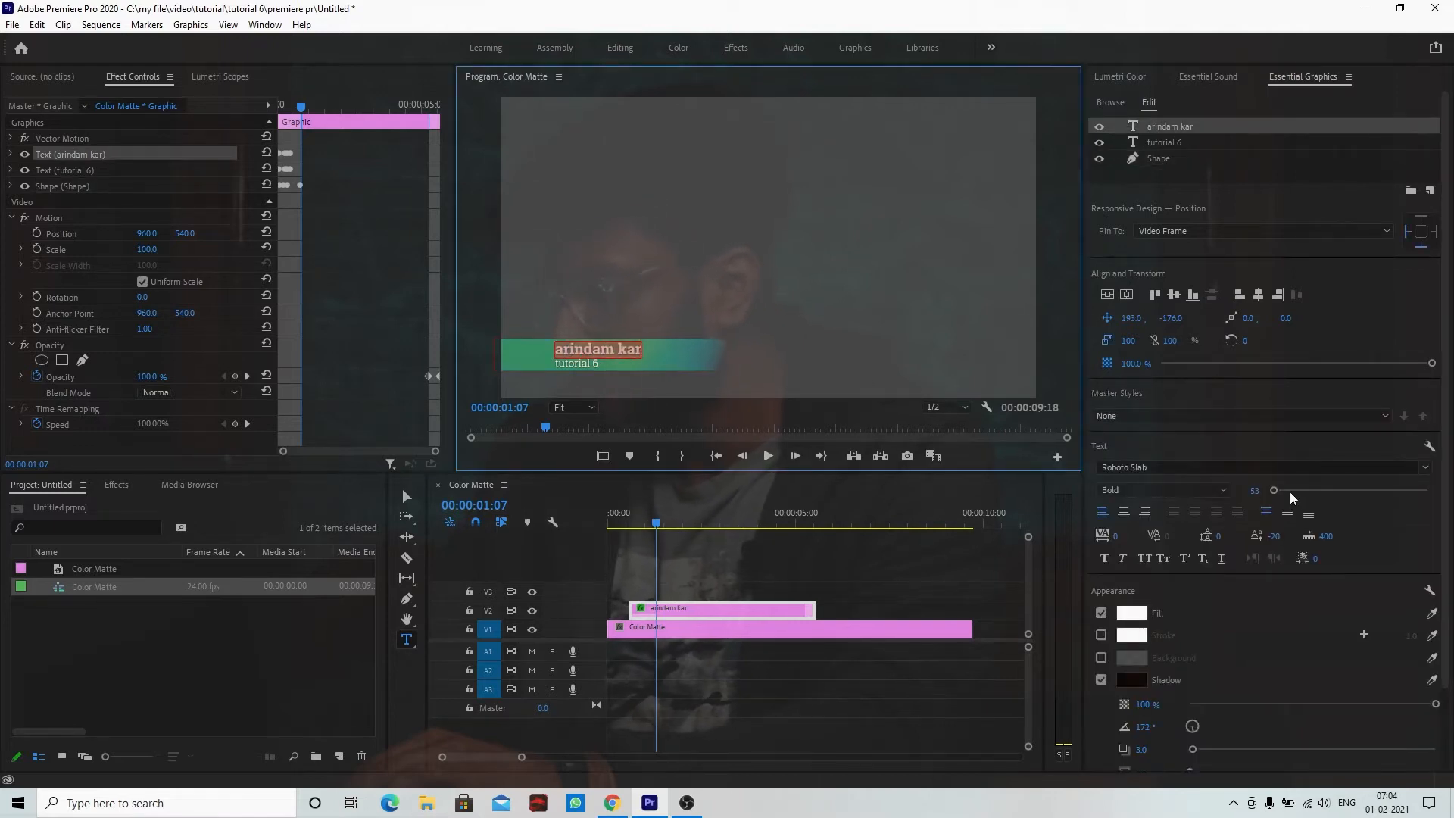
left_click_drag(1273, 492, 1276, 501)
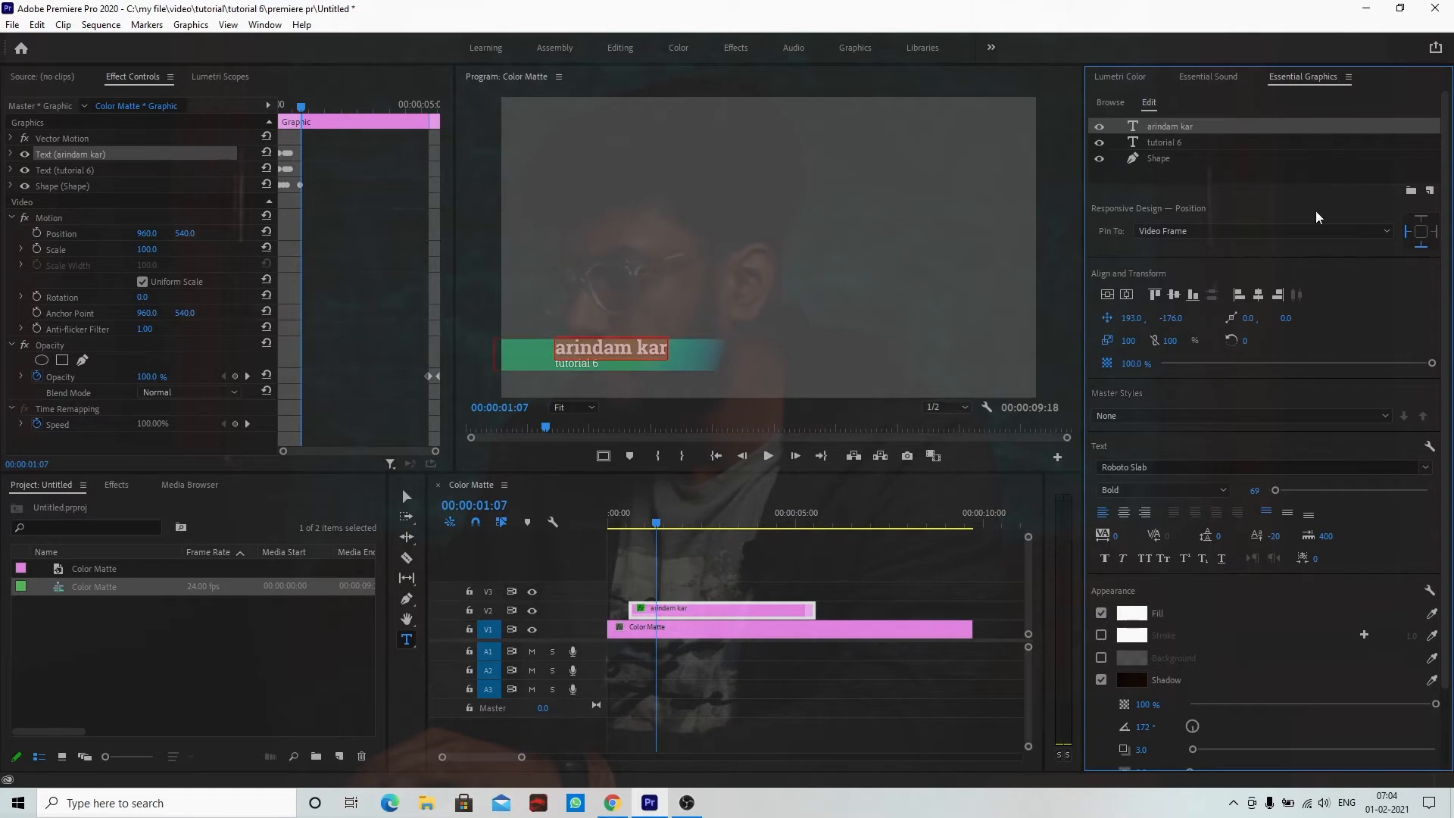
Step: Enlarge the lower third's gradient shape upward, downward and past its right end so it extends further around both text lines
left_click(1158, 159)
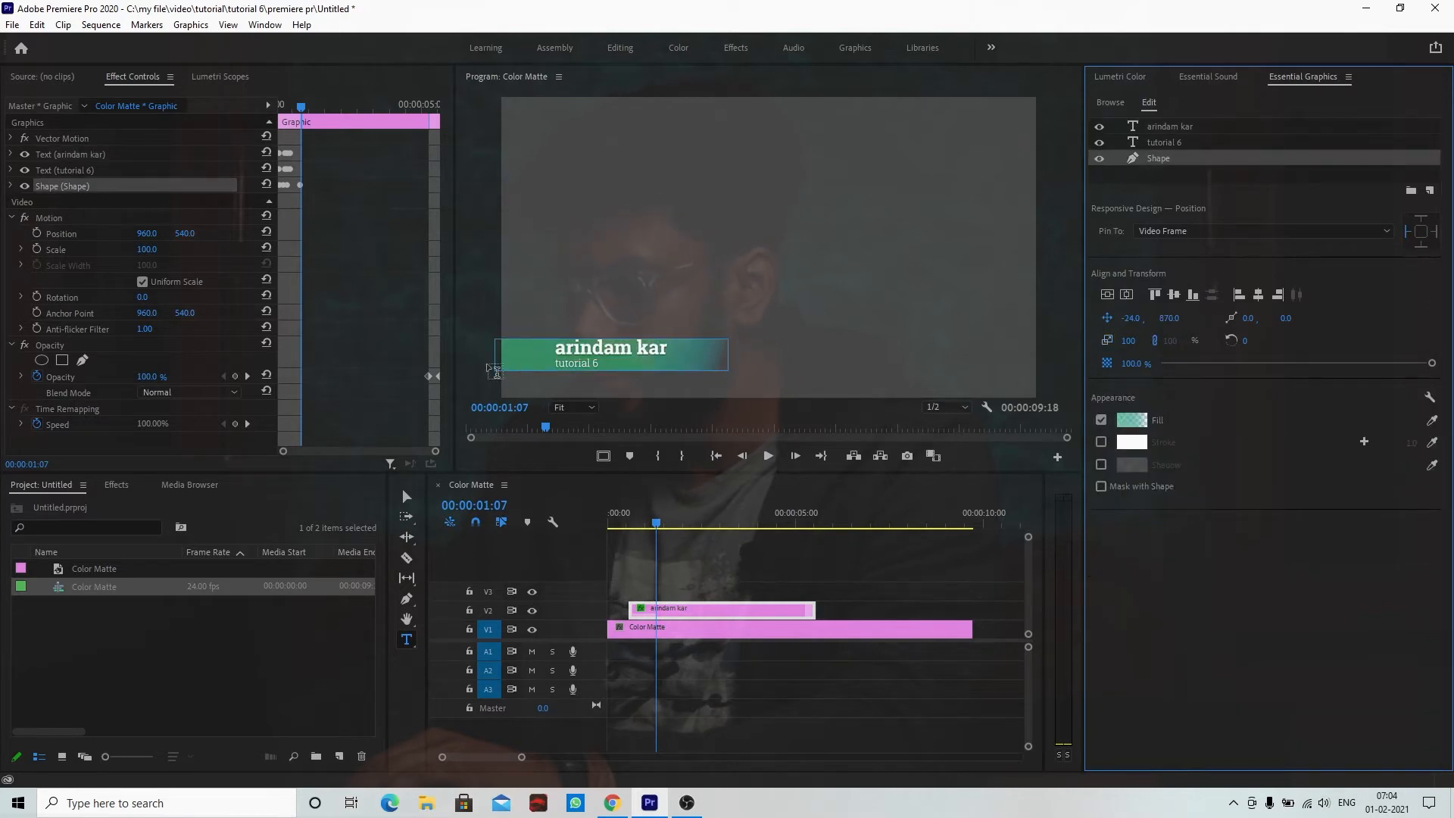
double_click(1163, 158)
left_click(1216, 194)
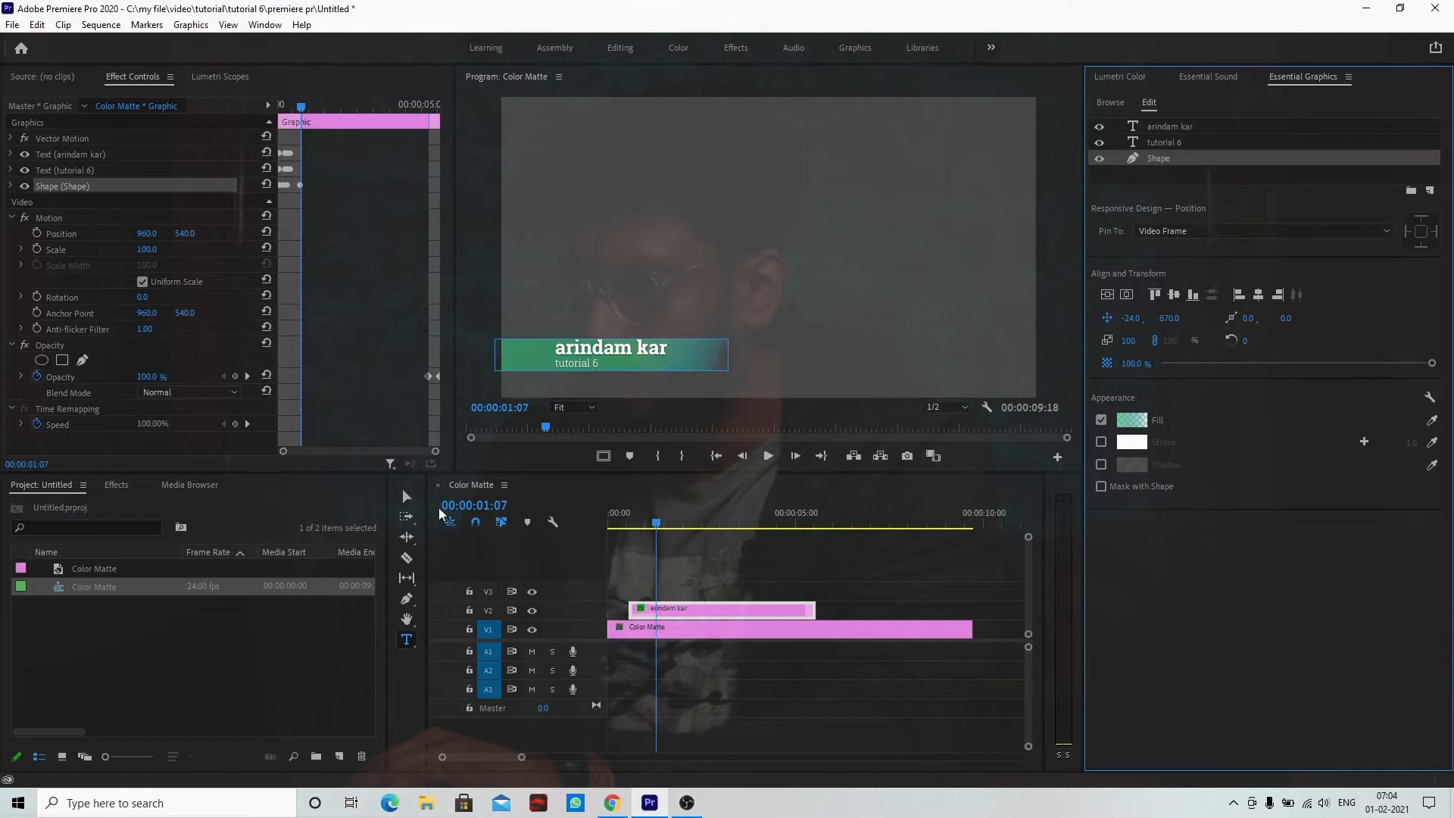
left_click(408, 497)
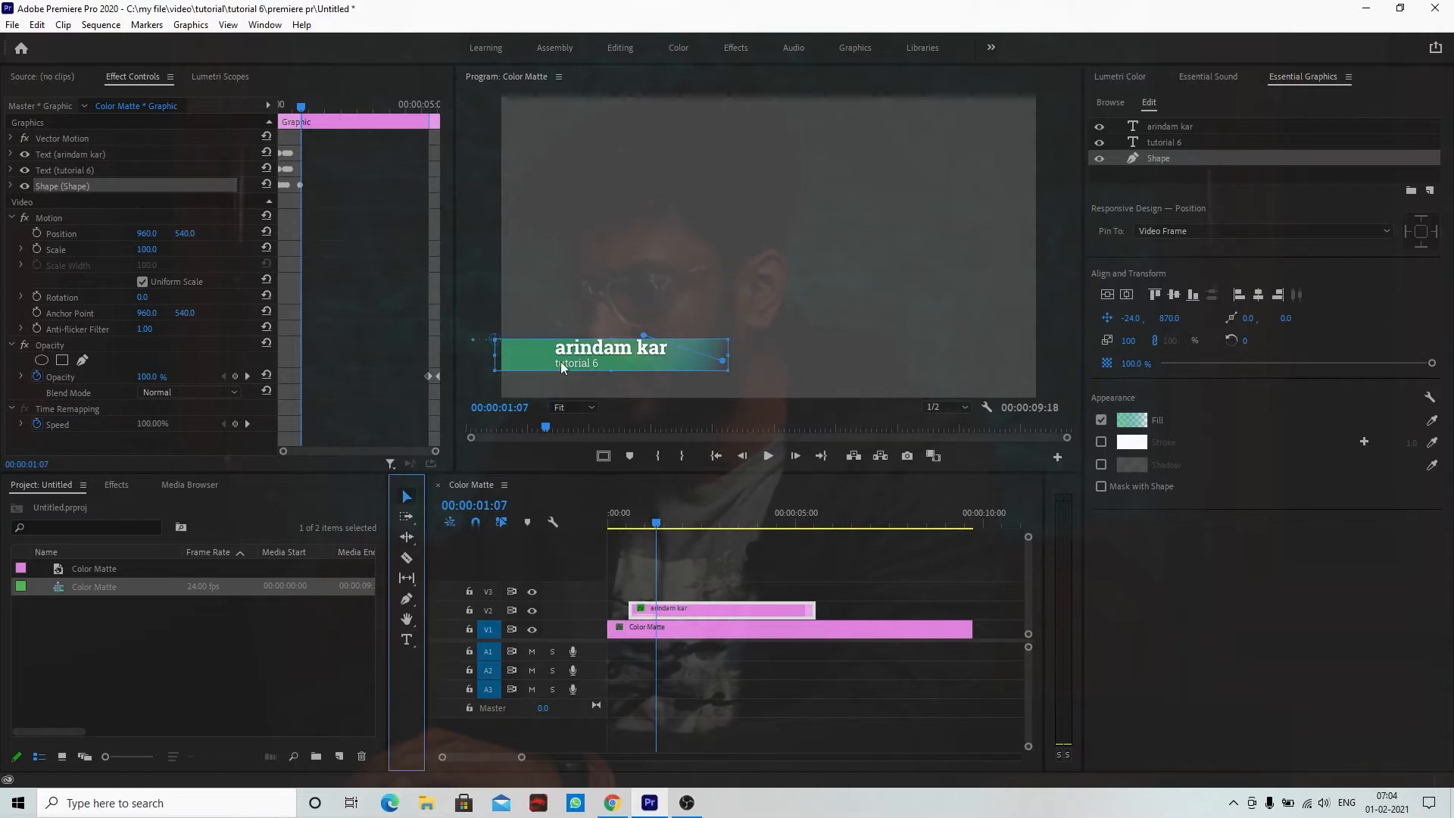
left_click_drag(611, 338, 612, 318)
left_click_drag(612, 372, 614, 382)
left_click_drag(728, 347, 749, 350)
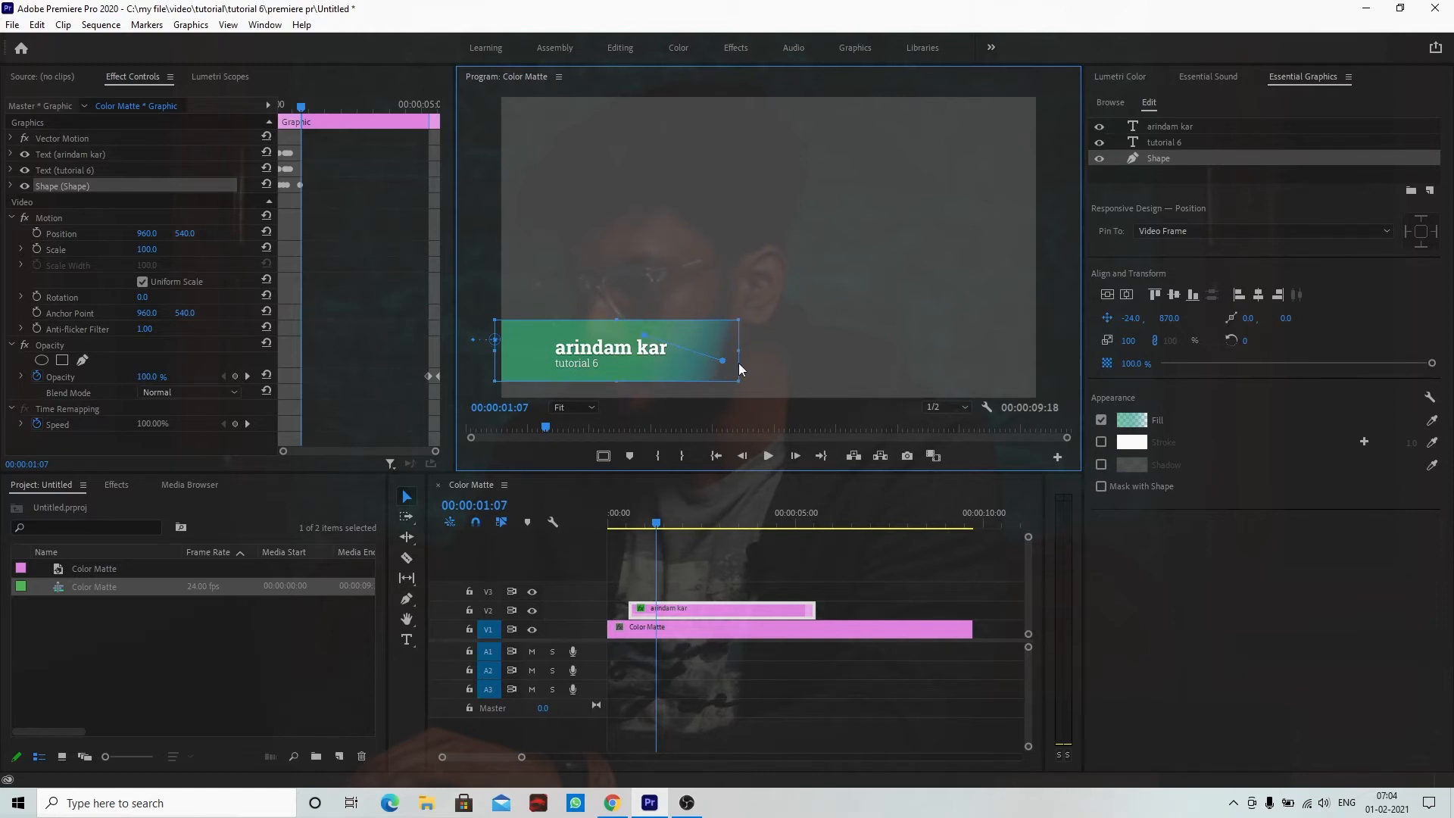
Step: Play the sequence from just before the lower third's current frame to check its entrance animation
left_click(646, 521)
key("space")
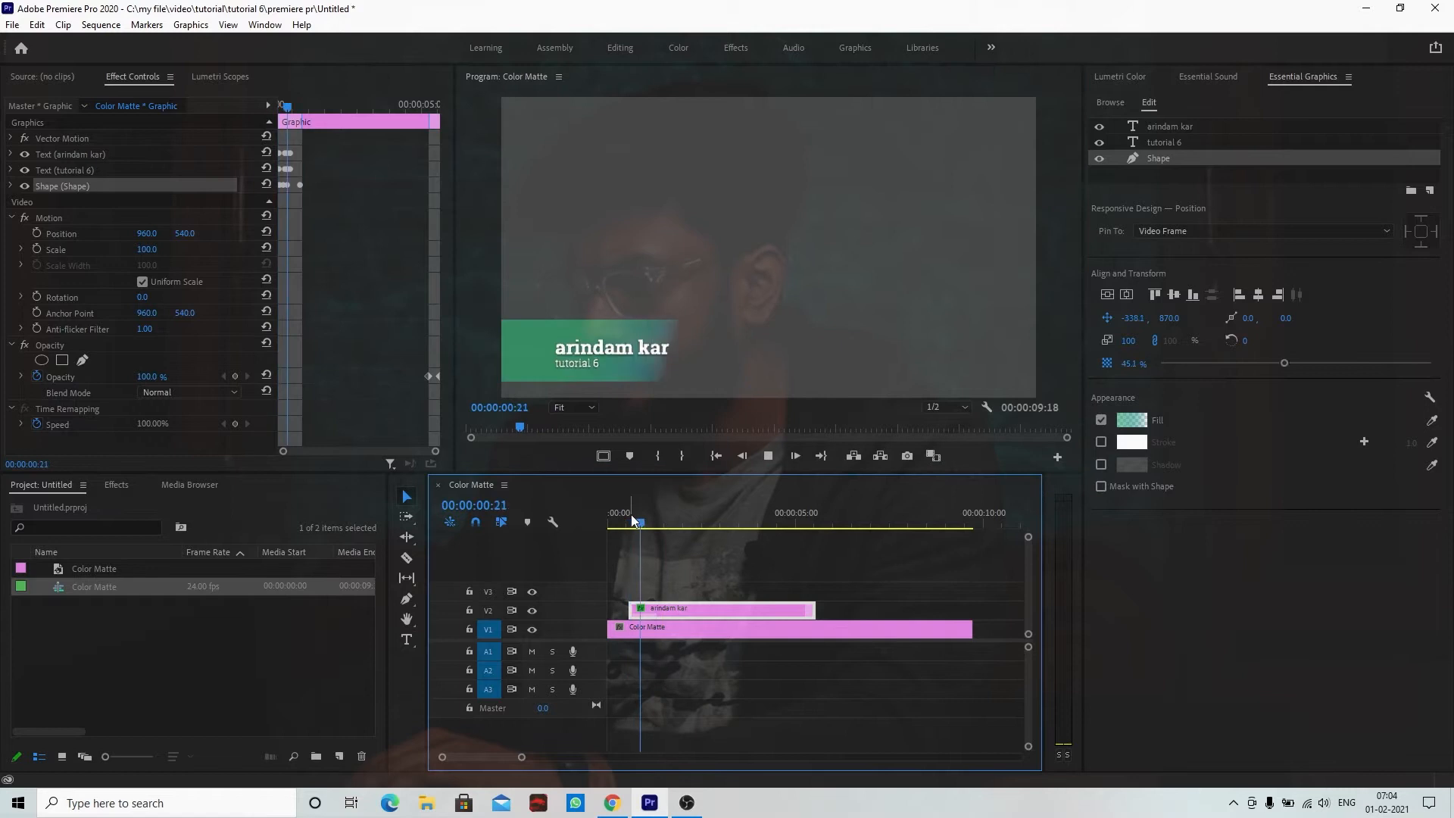
left_click(711, 578)
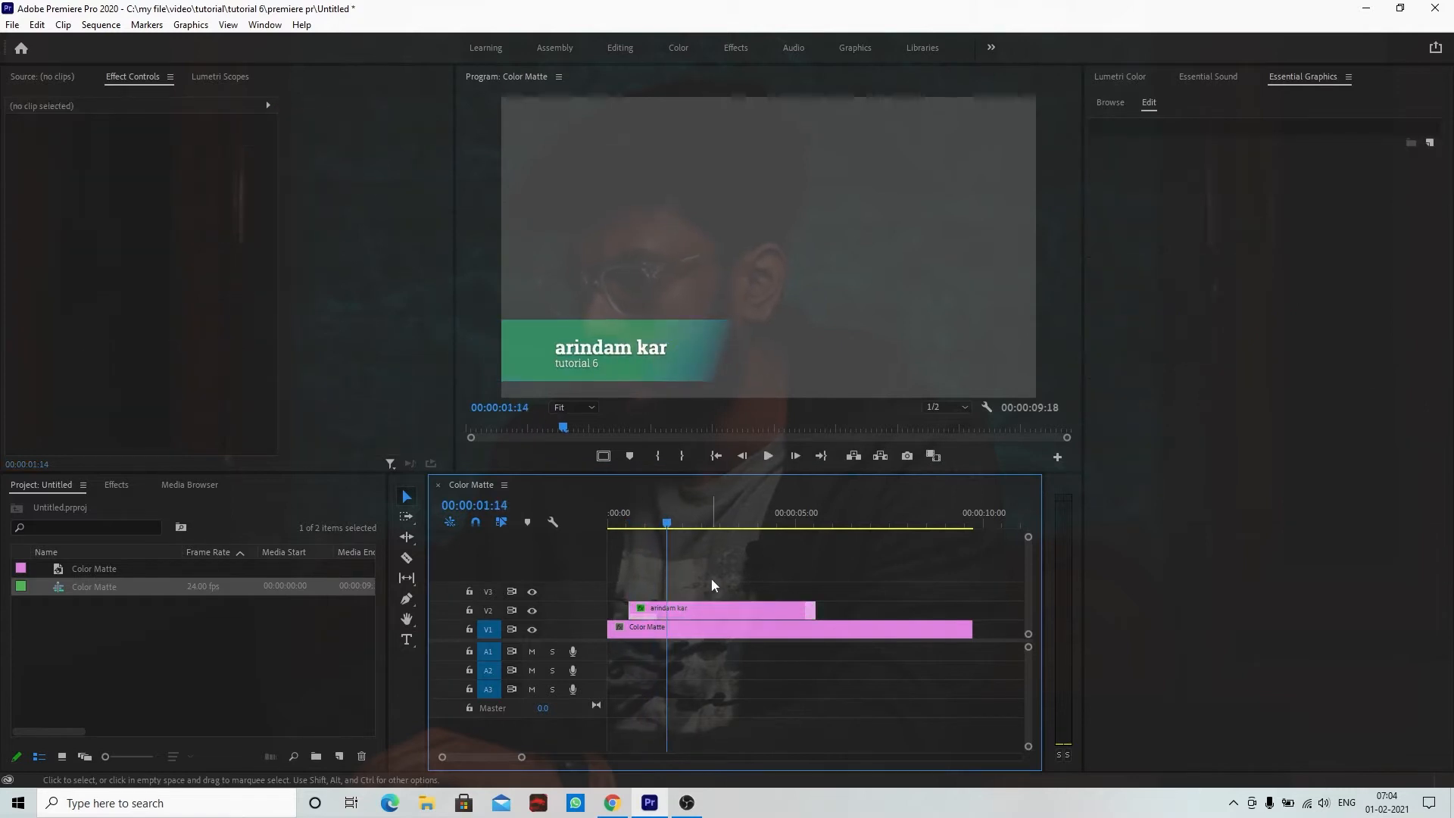
Step: Delete the lower third graphic clip from track V2 above the color matte
left_click(739, 610)
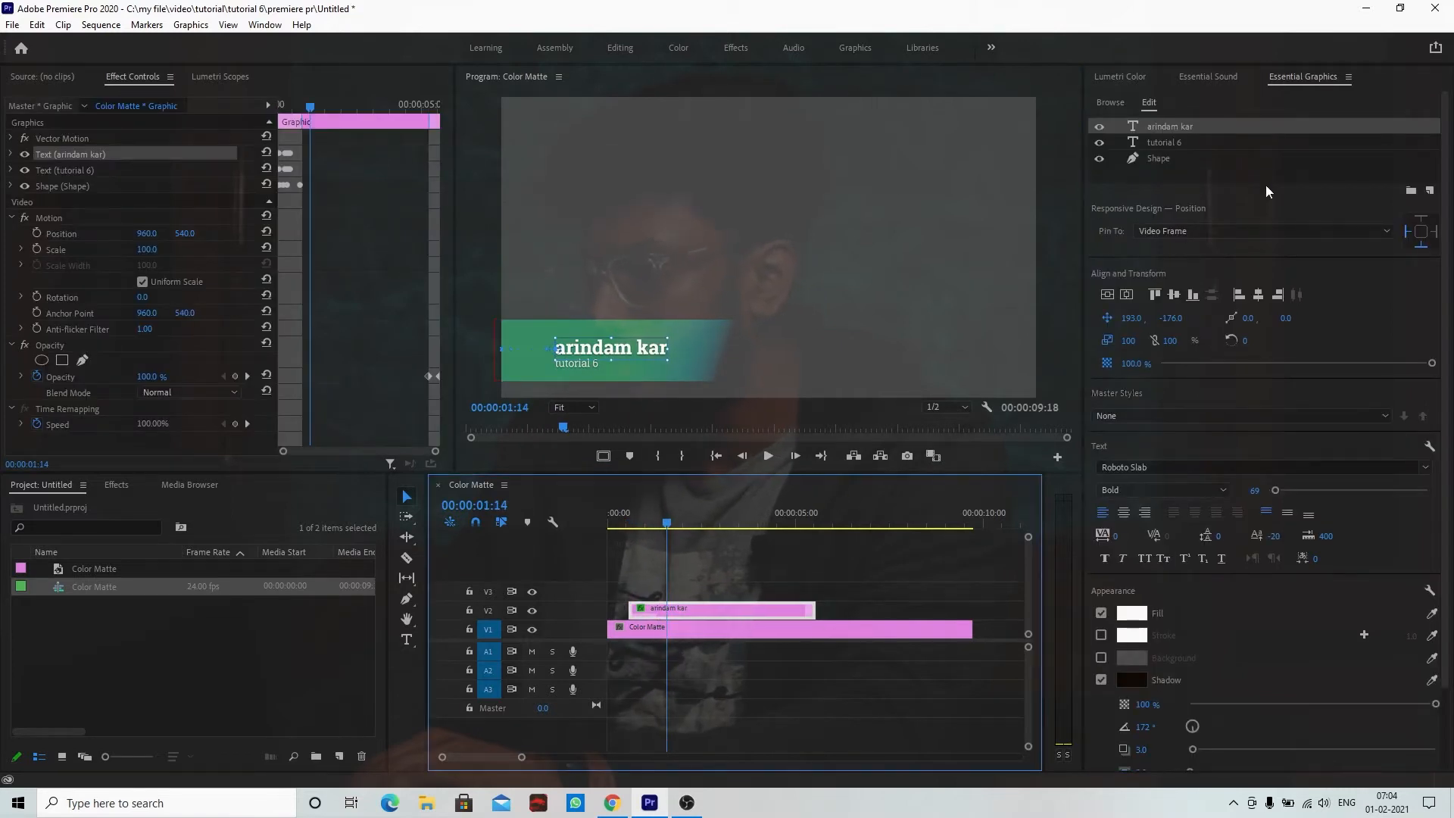
left_click(725, 580)
left_click(715, 610)
key("Delete")
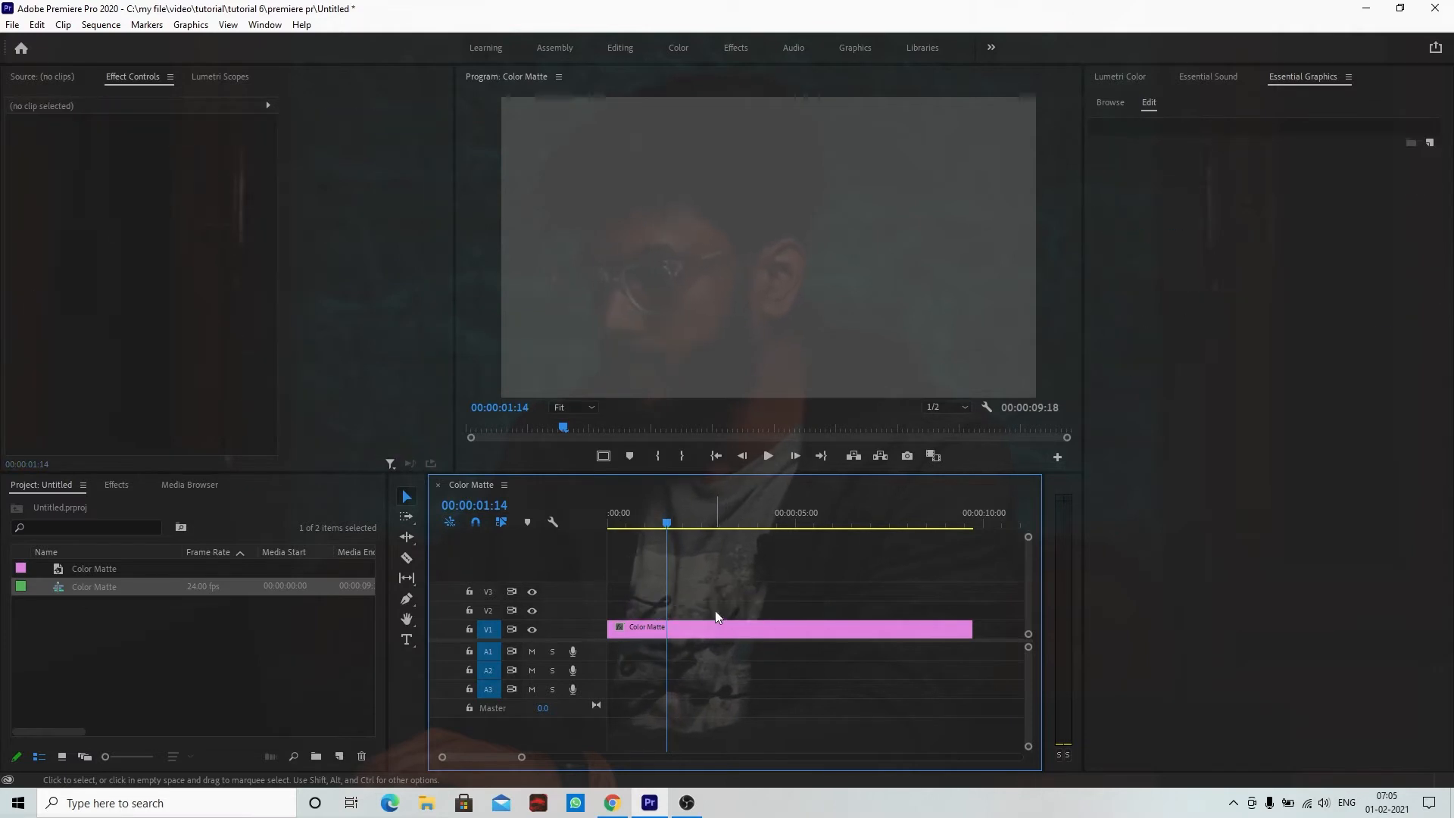
Step: Add a text graphic over the color matte with the presenter's full name and "tutorial 6" on a second line
left_click(709, 633)
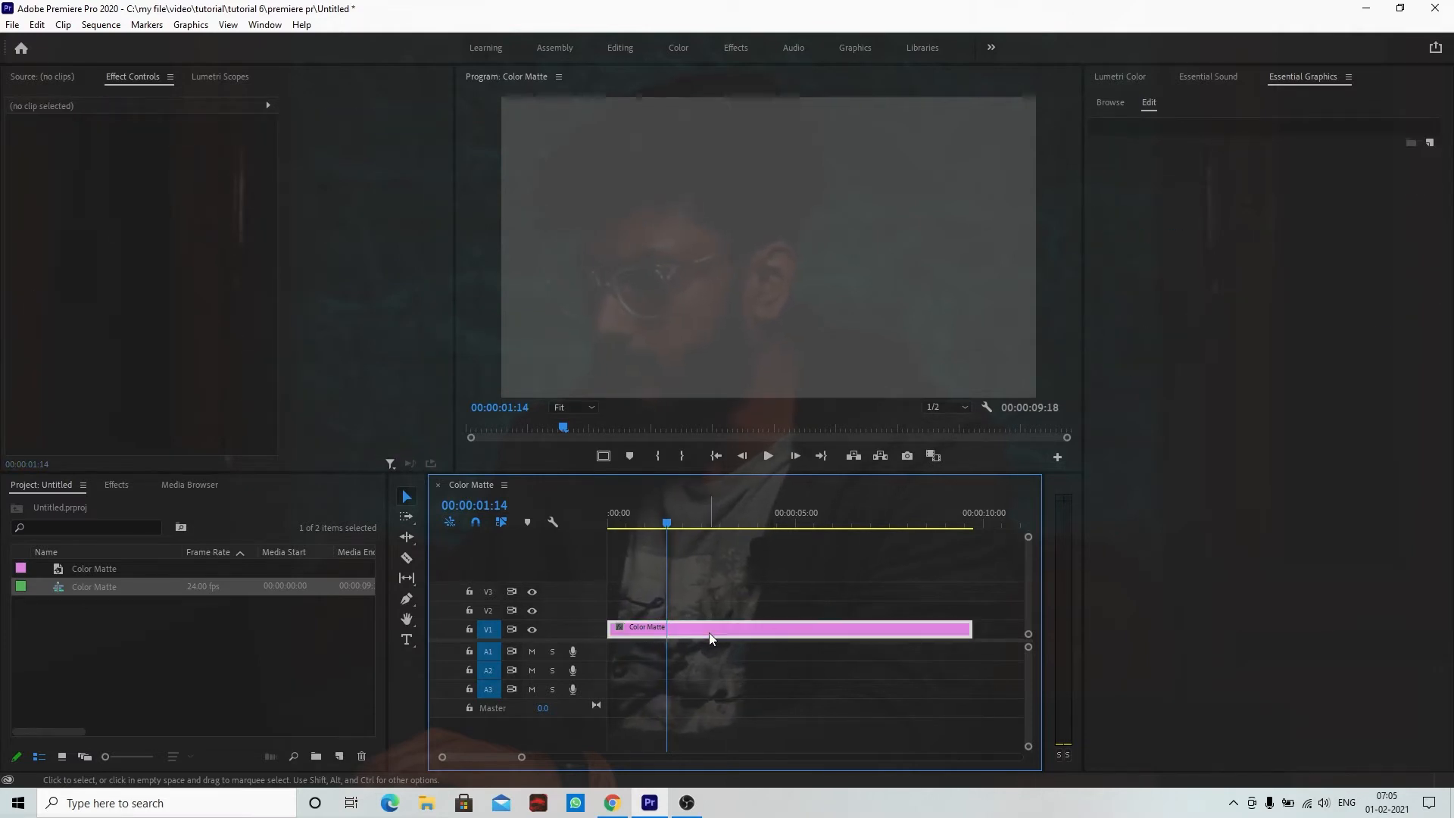
left_click(407, 640)
left_click(624, 197)
type("arinda")
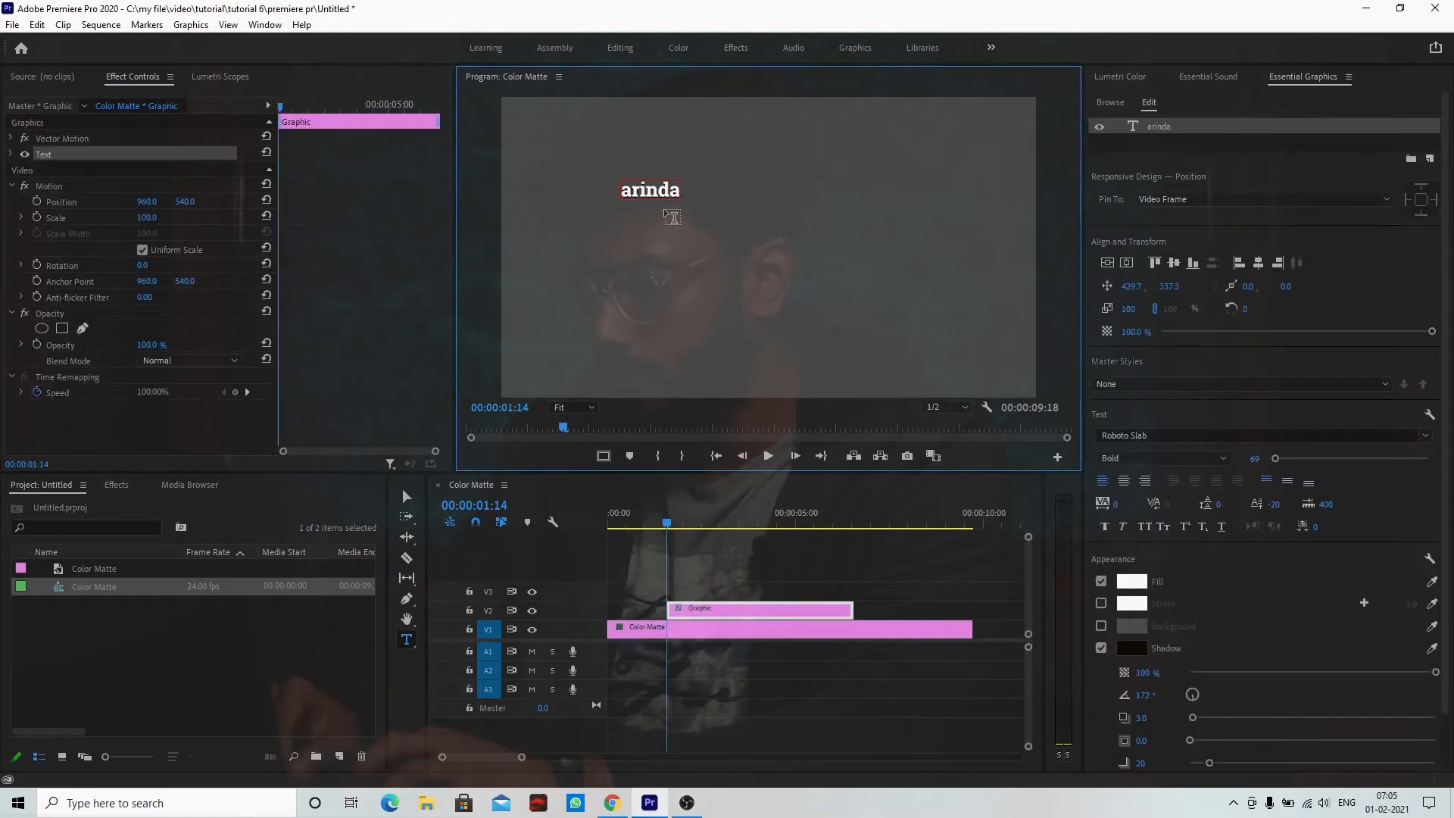
type("m kar")
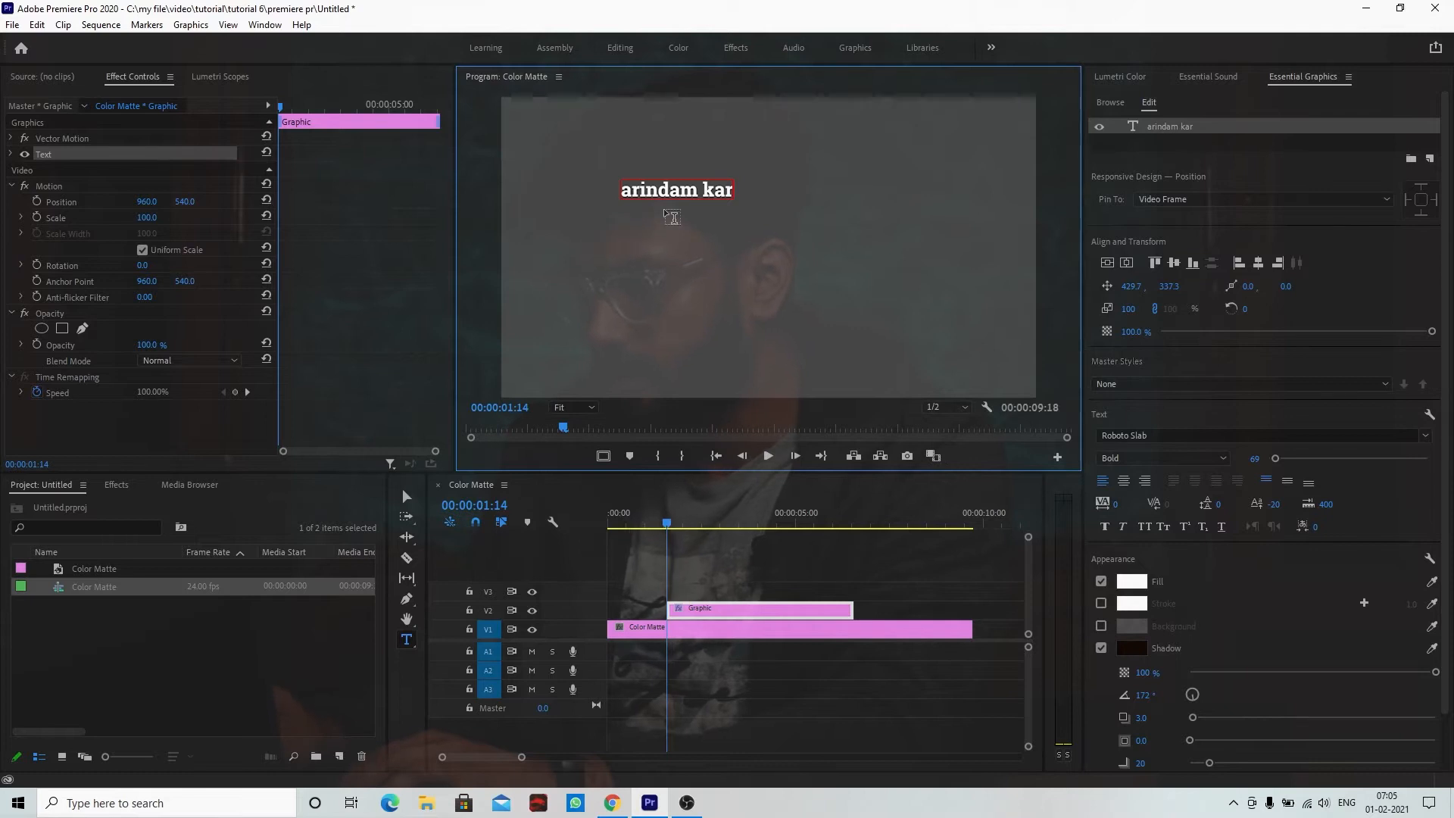
key("Return")
type("tutorial 6")
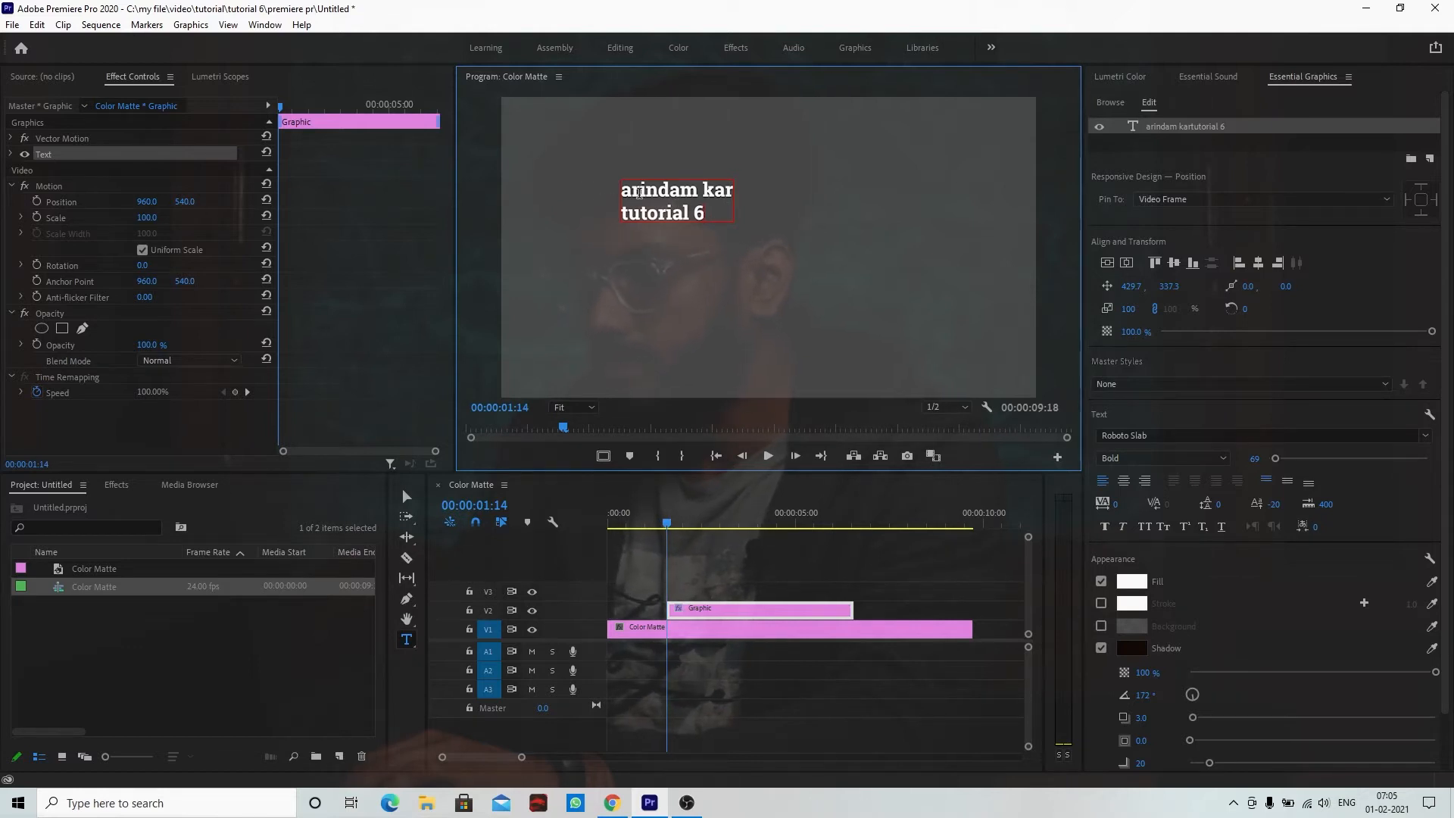
Step: Center the two-line text layer vertically and horizontally in the frame, recentering it after a trial position change
left_click(711, 615)
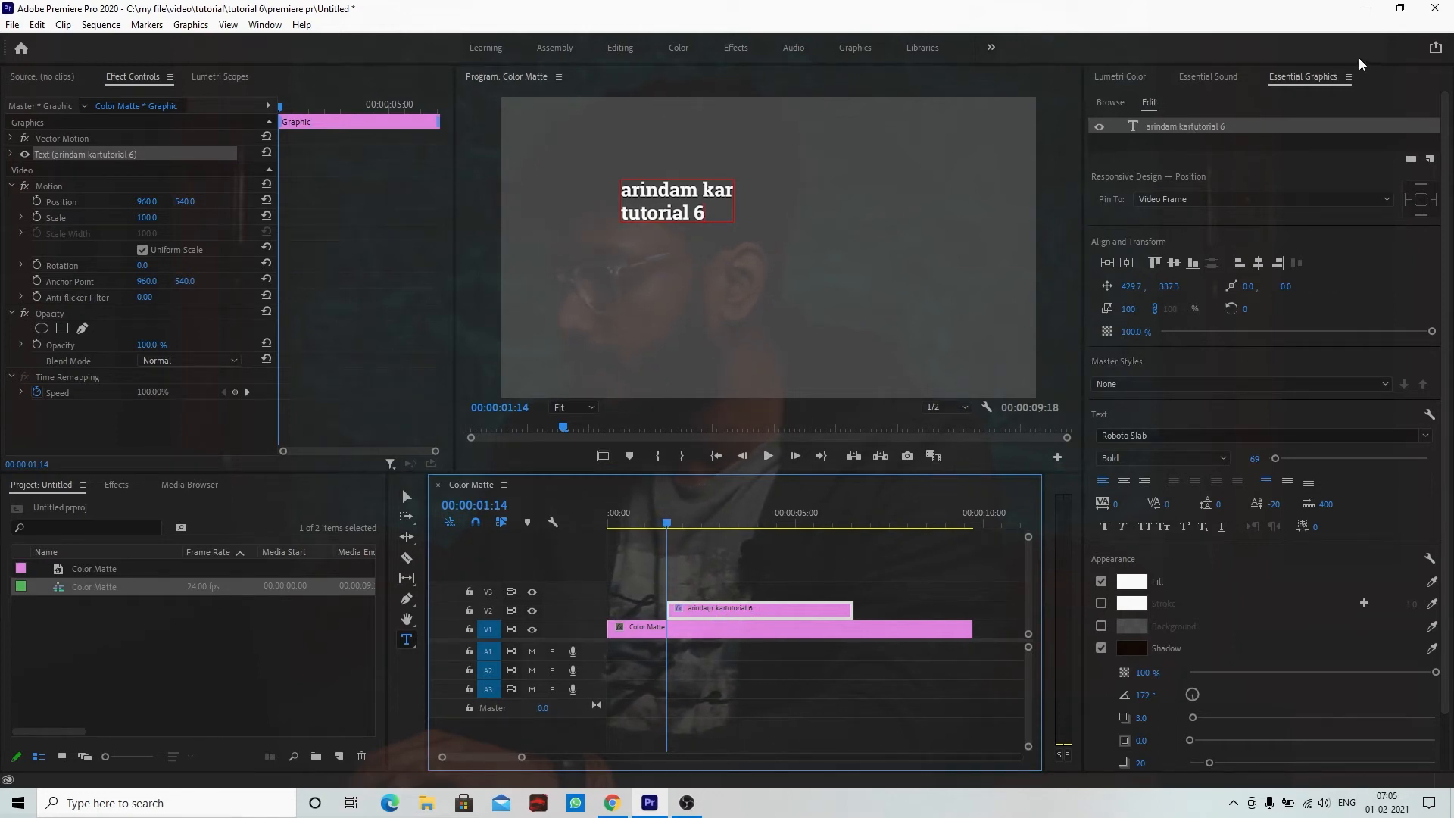
left_click(1164, 131)
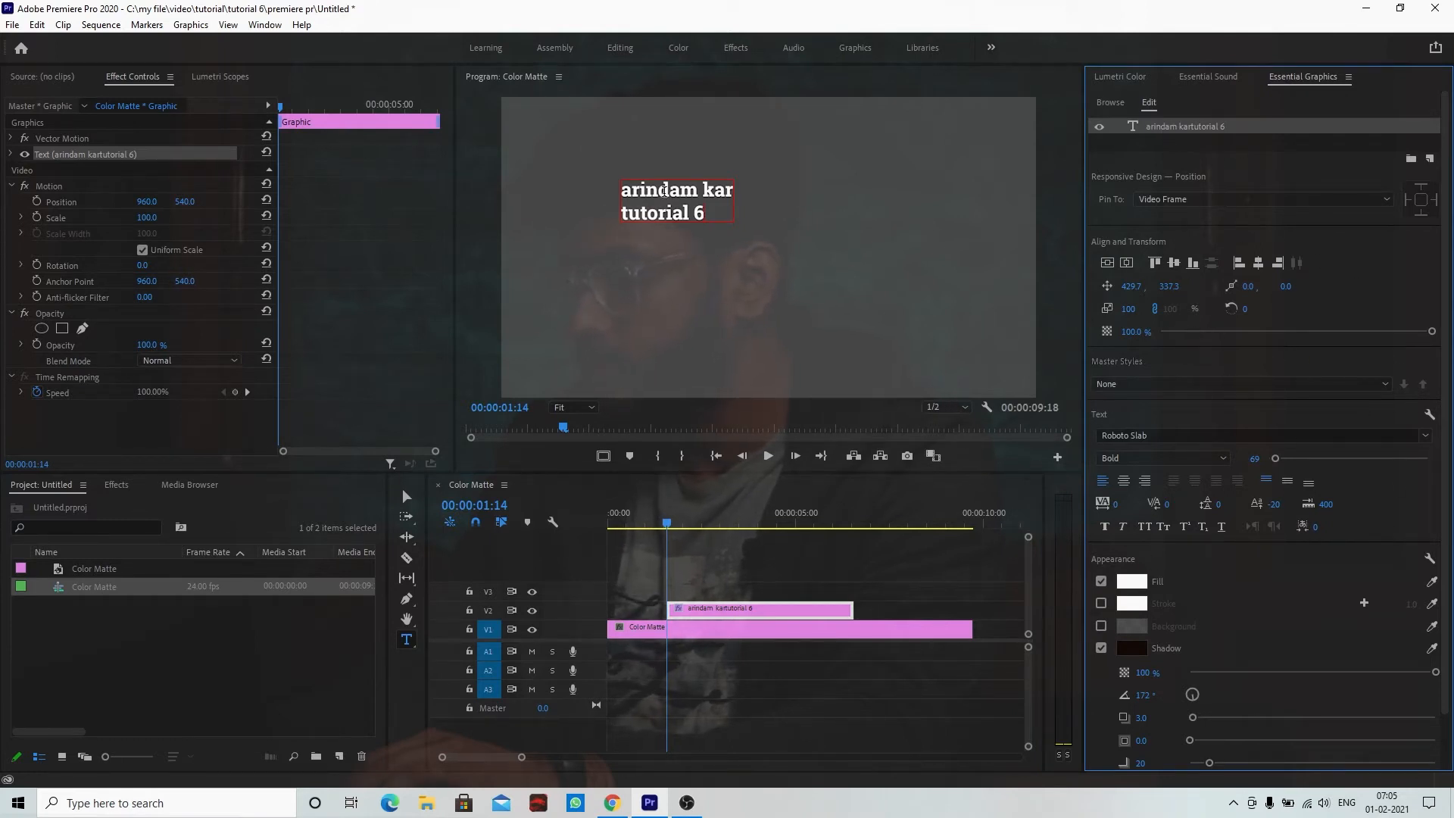
left_click(1108, 263)
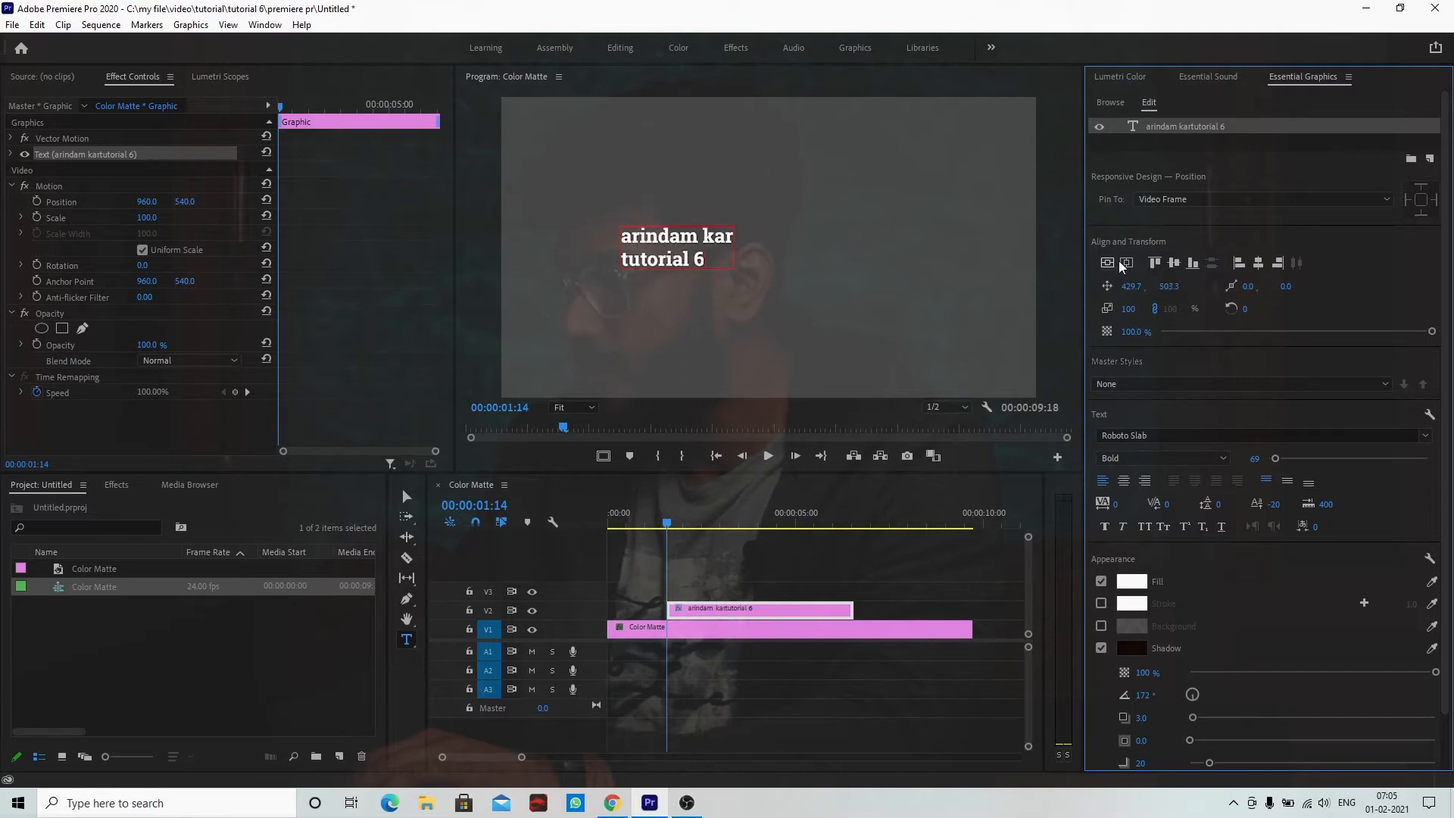
left_click(1121, 264)
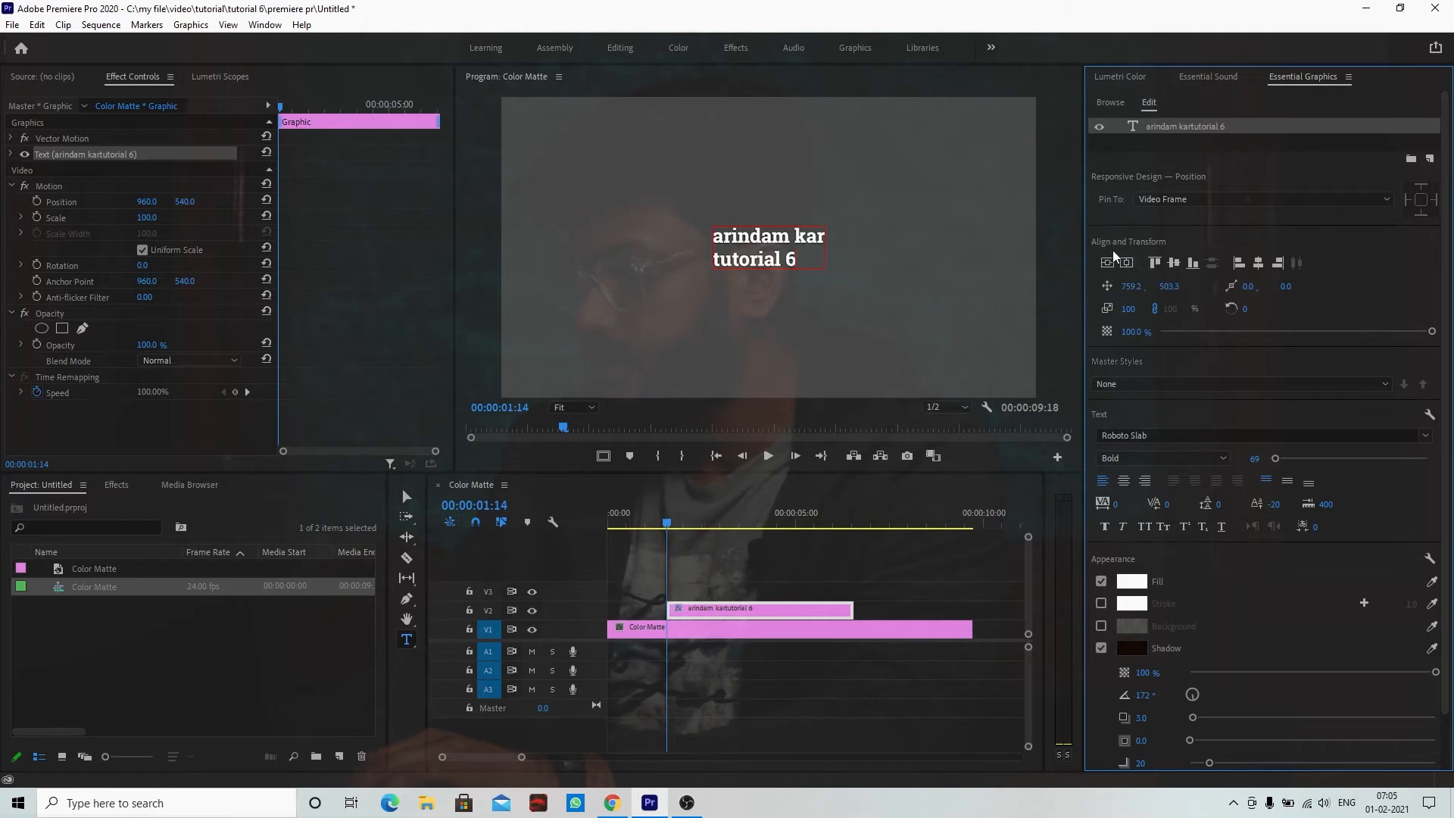
mouse_move(1176, 289)
left_mouse_down()
mouse_move(1100, 289)
mouse_move(1253, 288)
mouse_move(985, 289)
mouse_move(1218, 286)
mouse_move(1155, 286)
left_mouse_up()
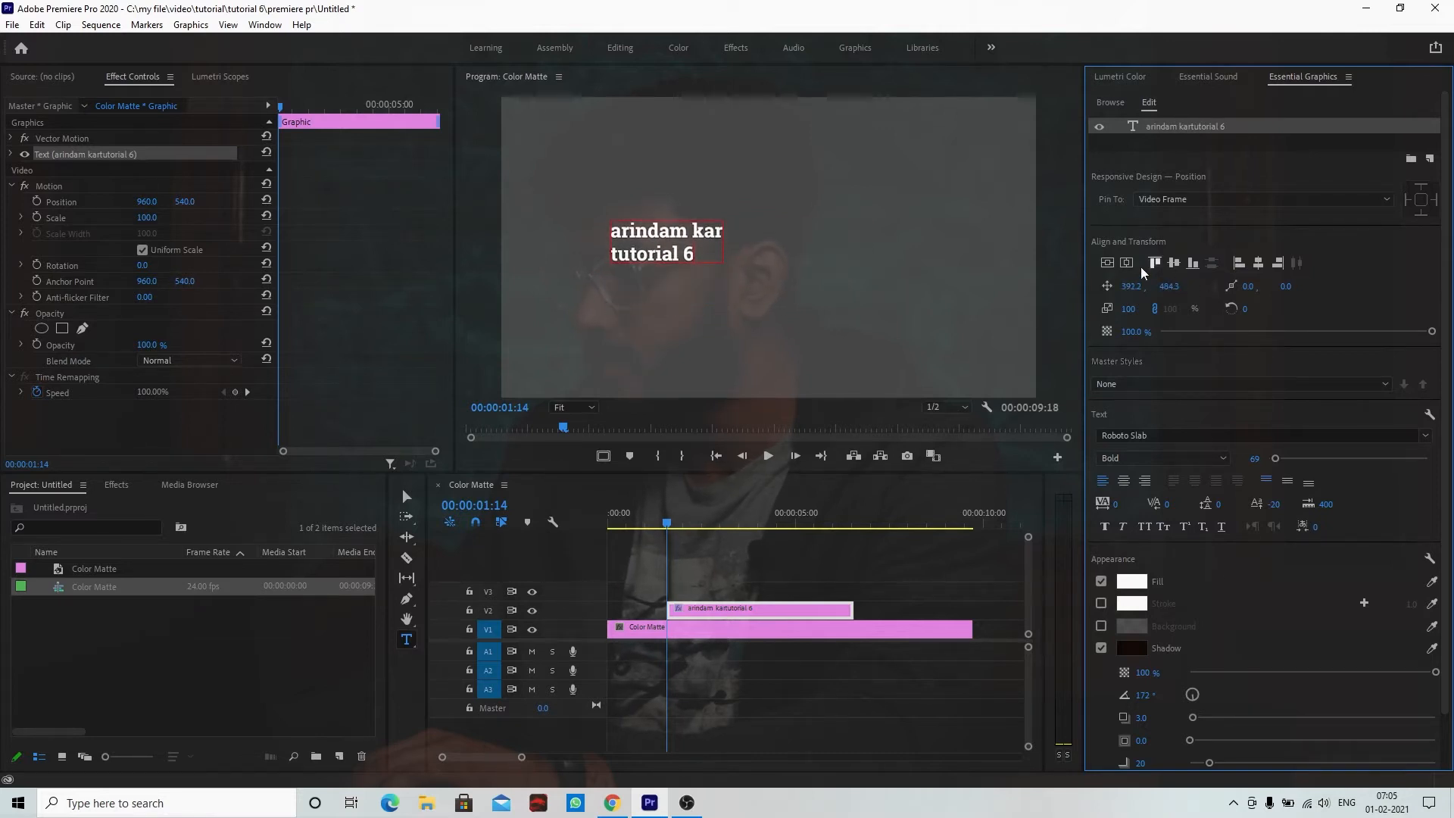
left_click(1107, 263)
left_click(1128, 262)
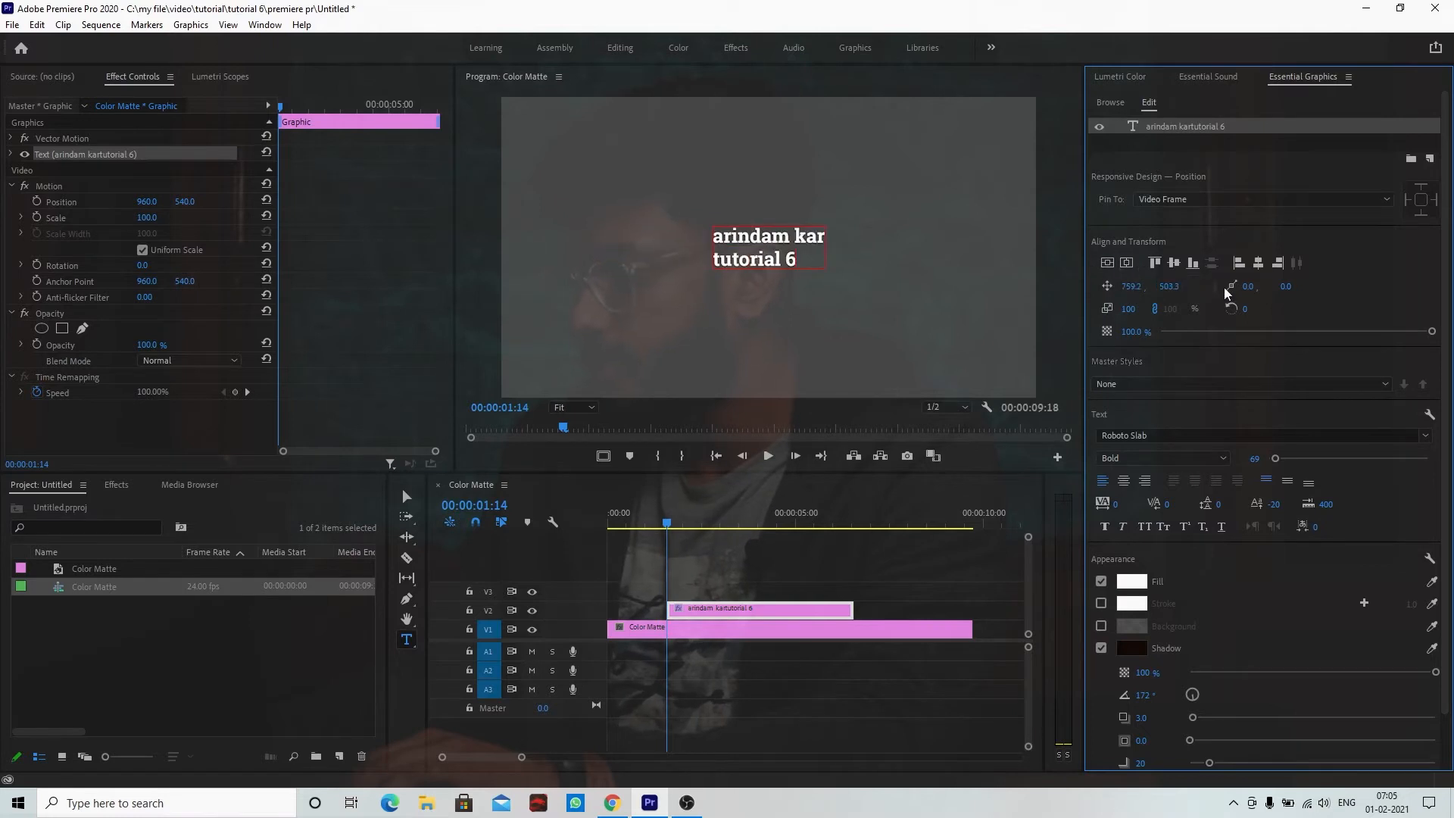
Step: Try Rockwell Extra Bold and Segoe MDL2 Assets as the font for the text layer
left_click(1425, 437)
left_click(1229, 546)
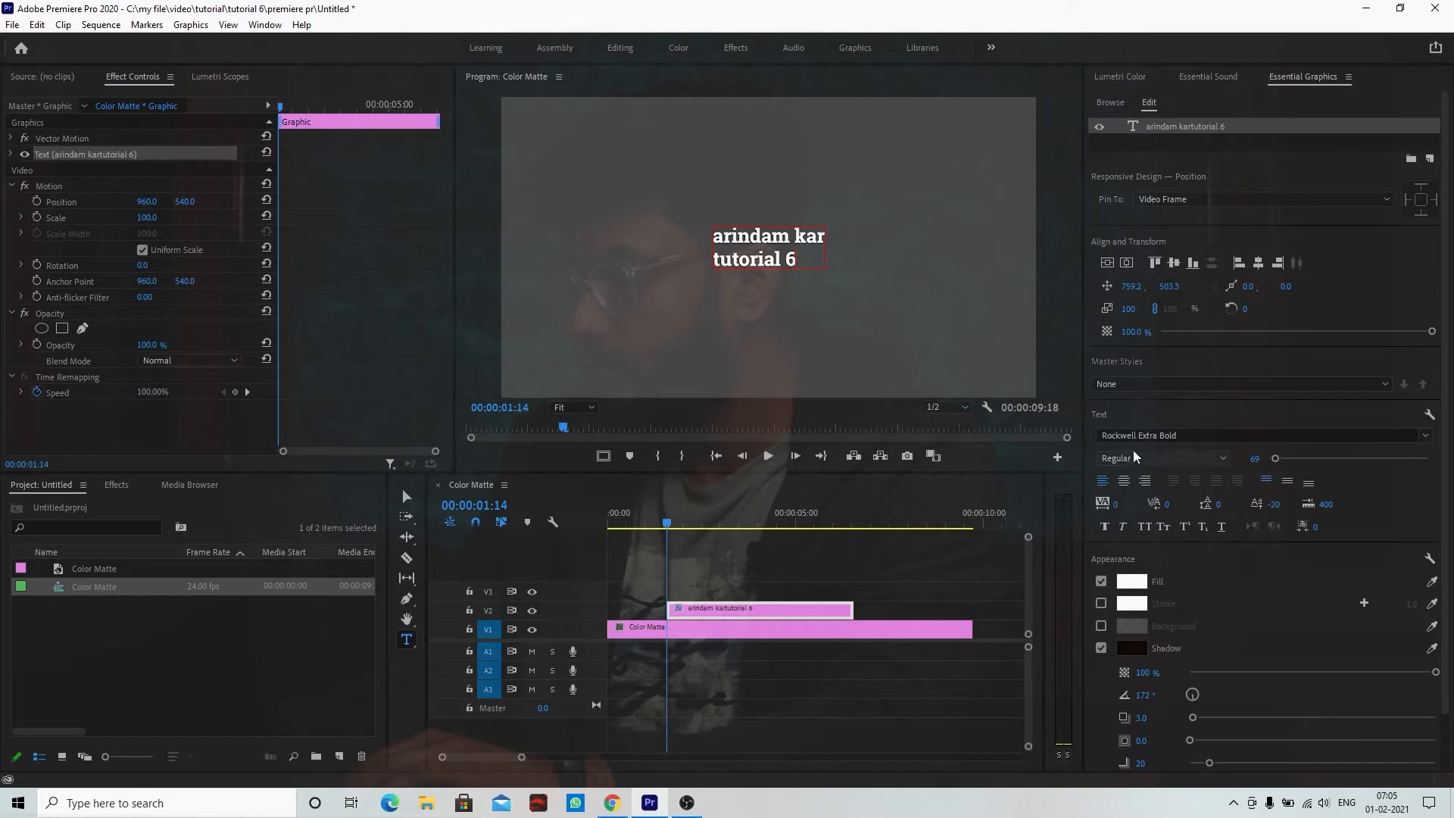
left_click(1427, 438)
left_click(1220, 530)
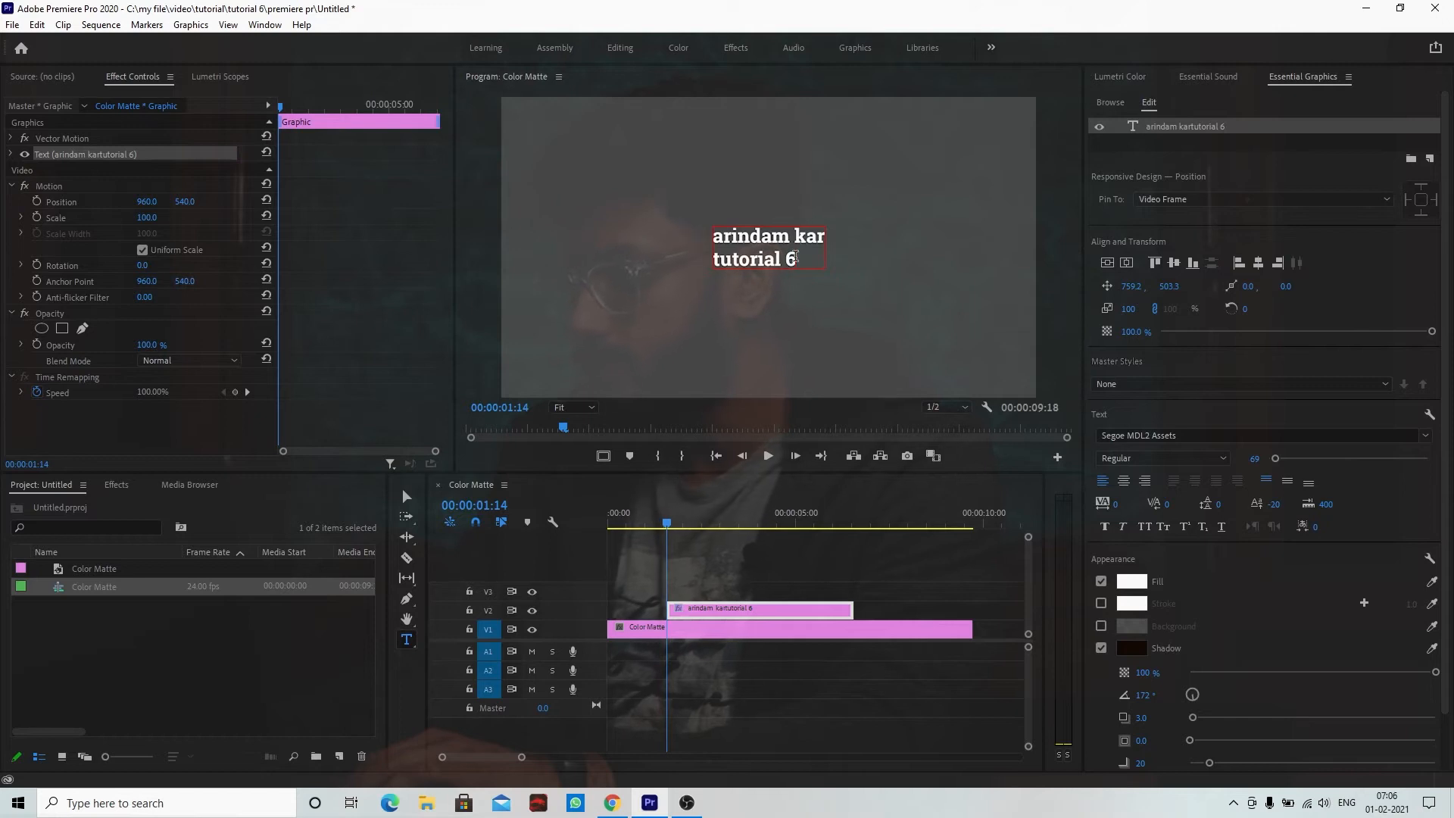
Step: Select both lines of the text, compare fonts such as Rosario and Segoe Script, and set the font to Showcard Gothic
left_click(796, 256)
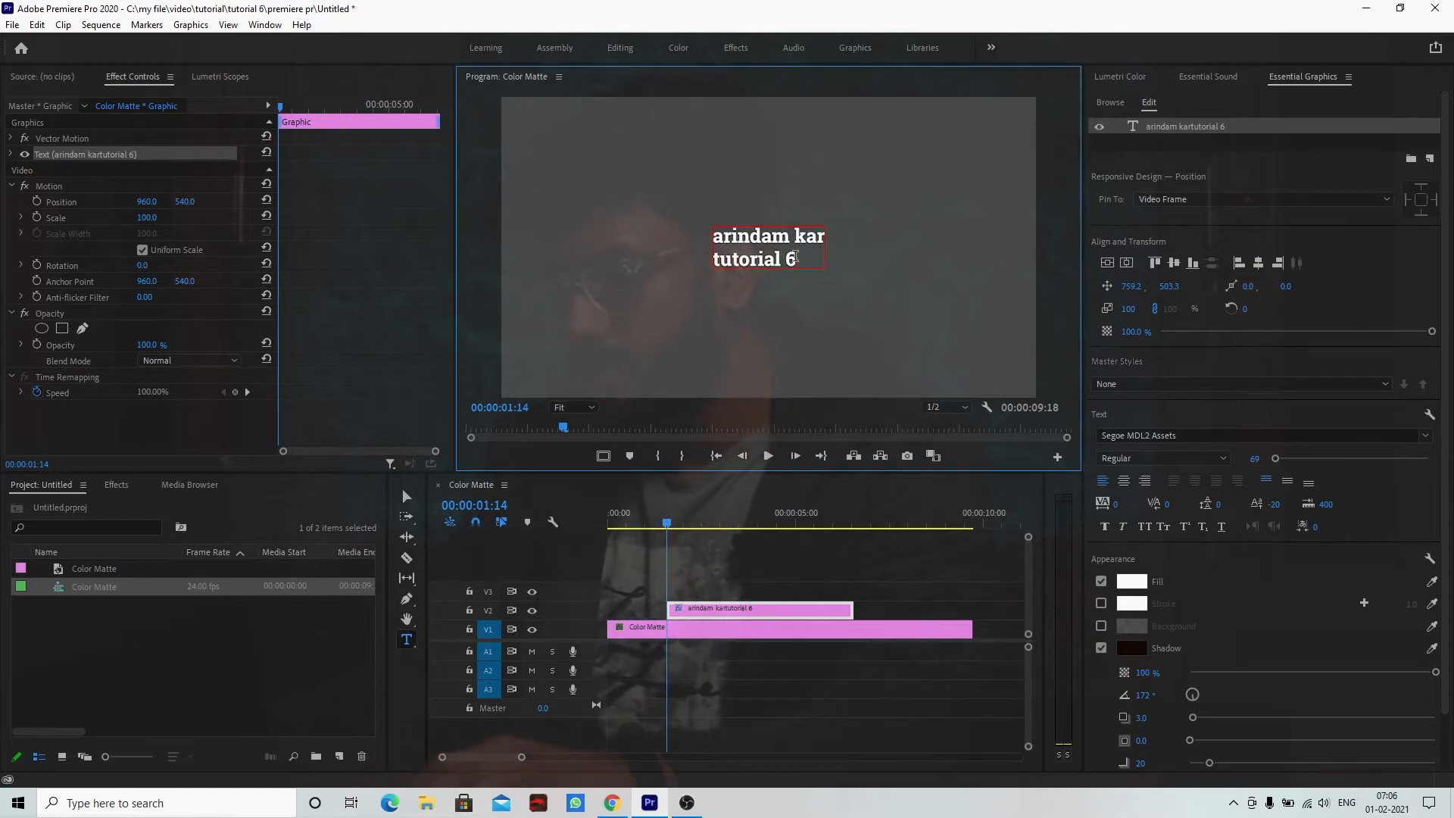
key("ctrl+a")
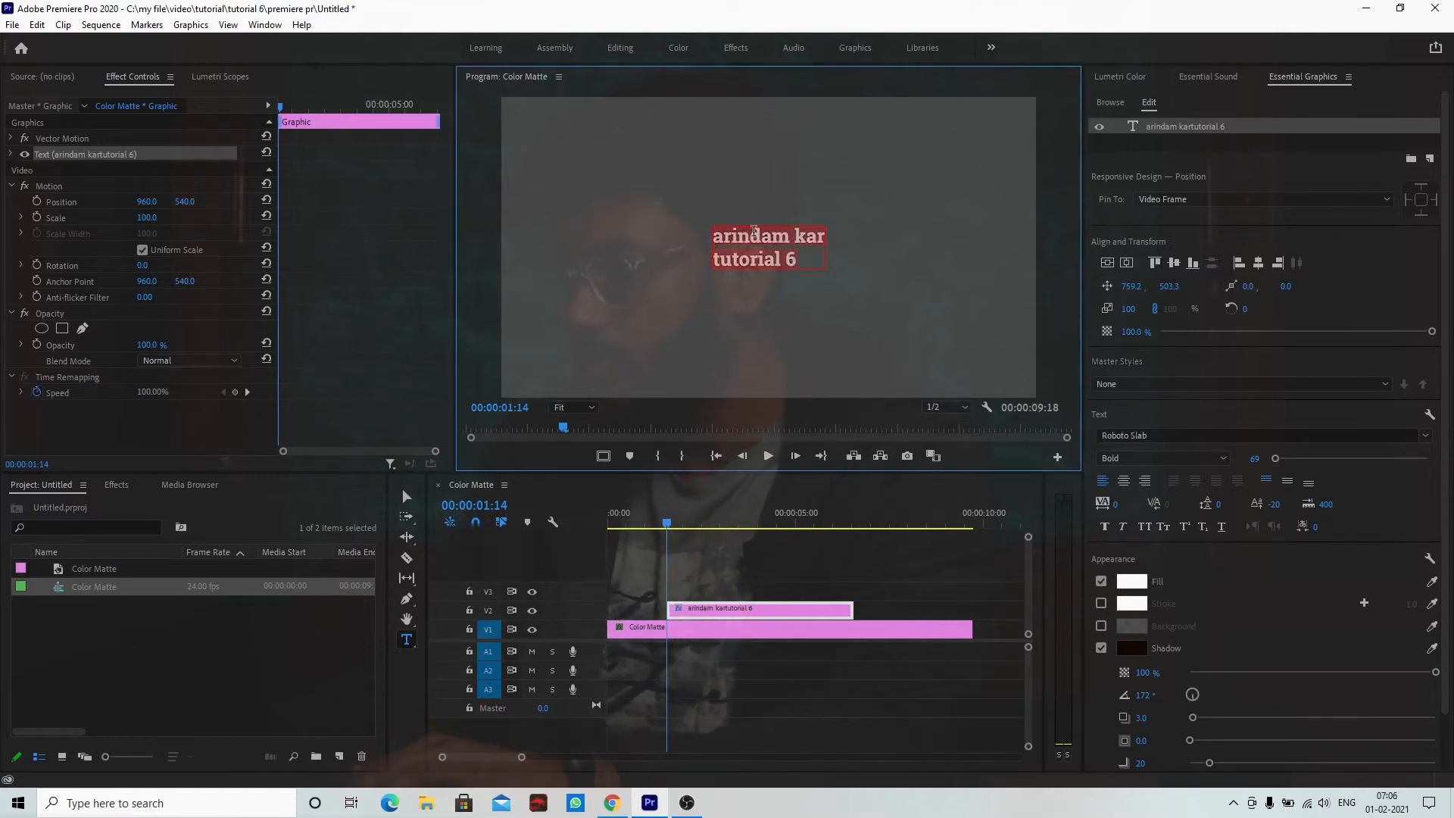
left_click(1425, 436)
left_click(1293, 559)
left_click(1424, 437)
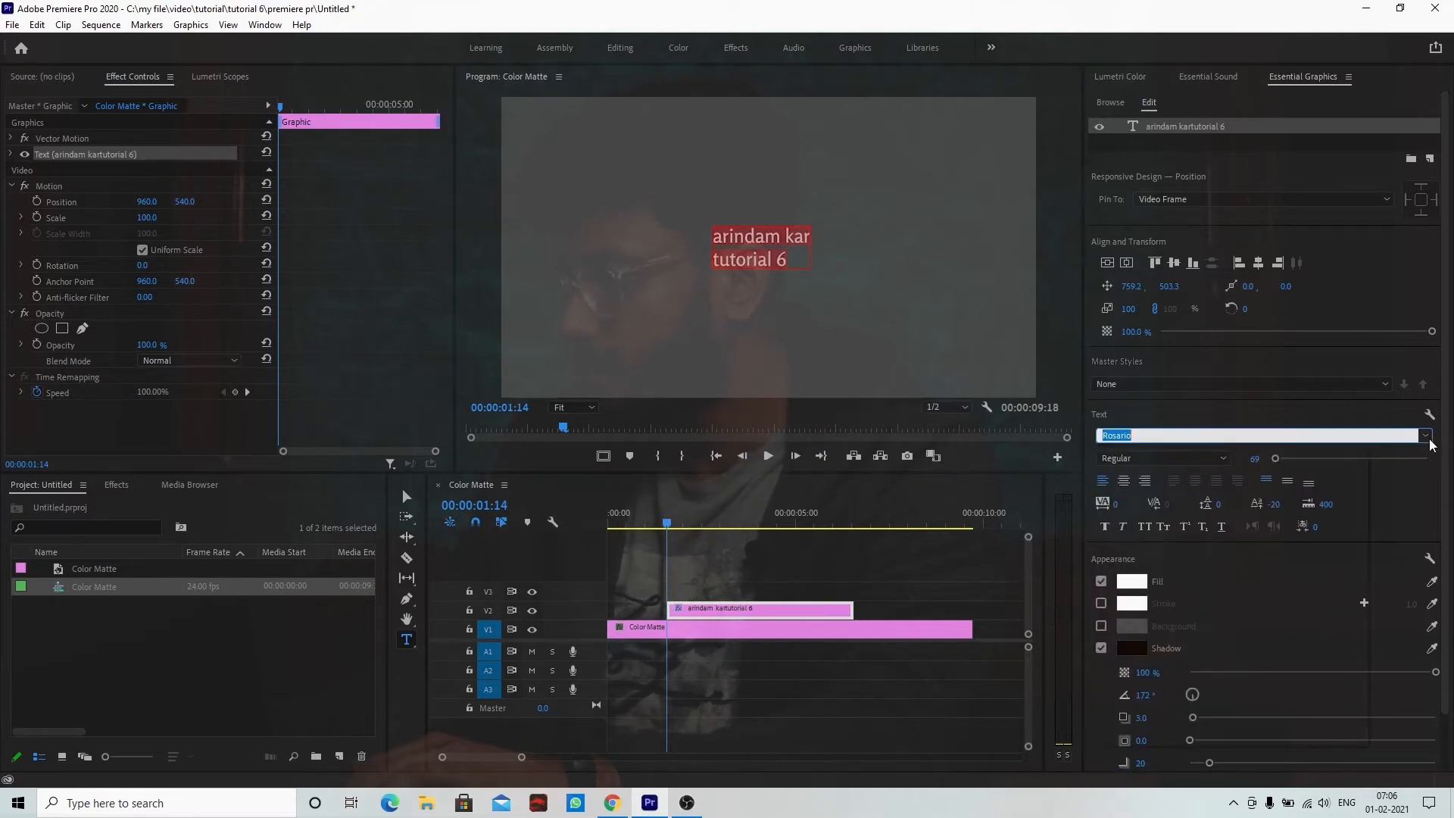
left_click(1220, 597)
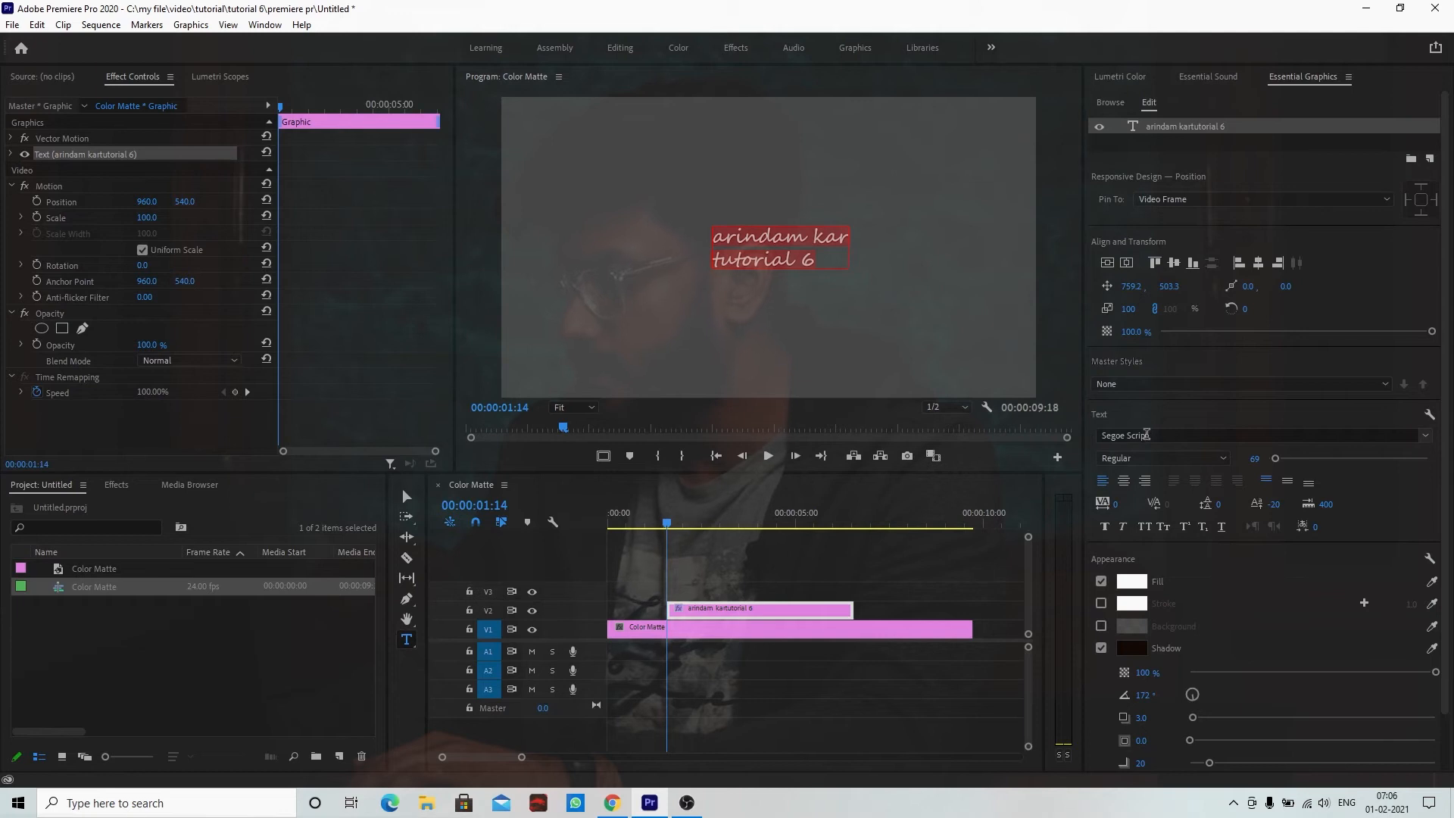
scroll(1148, 435, "down", 1)
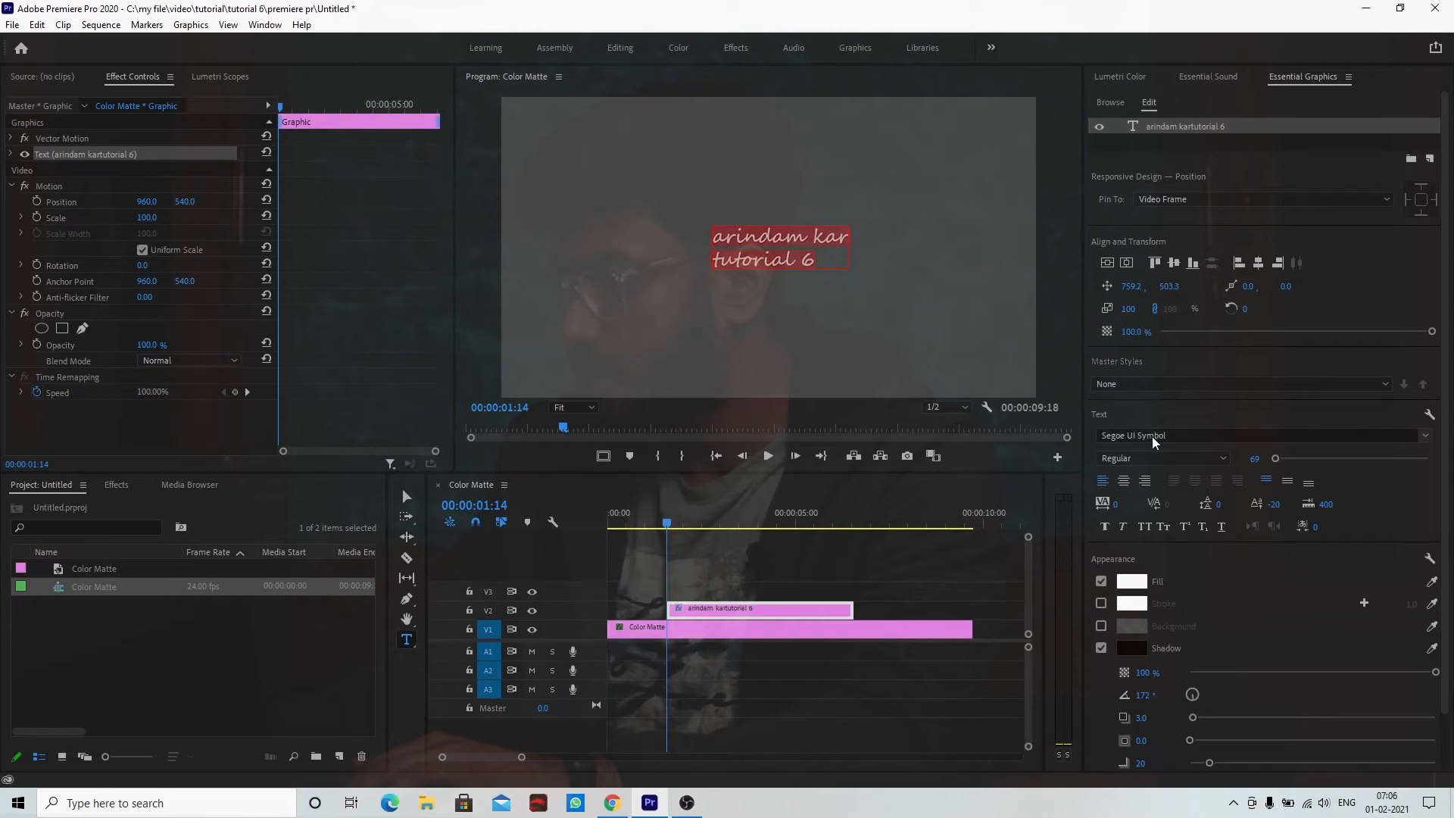
scroll(1156, 438, "down", 3)
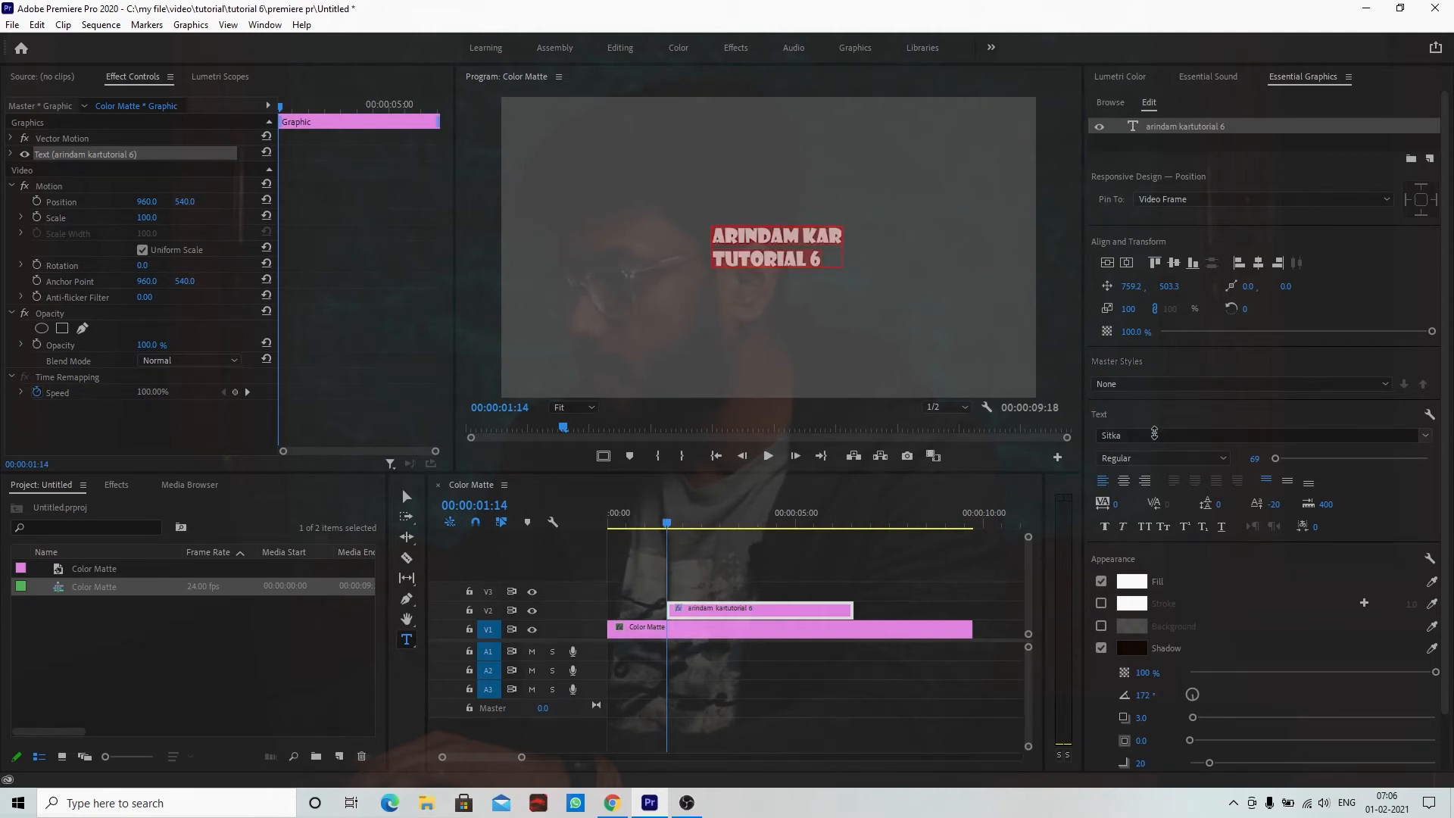
scroll(1154, 433, "up", 1)
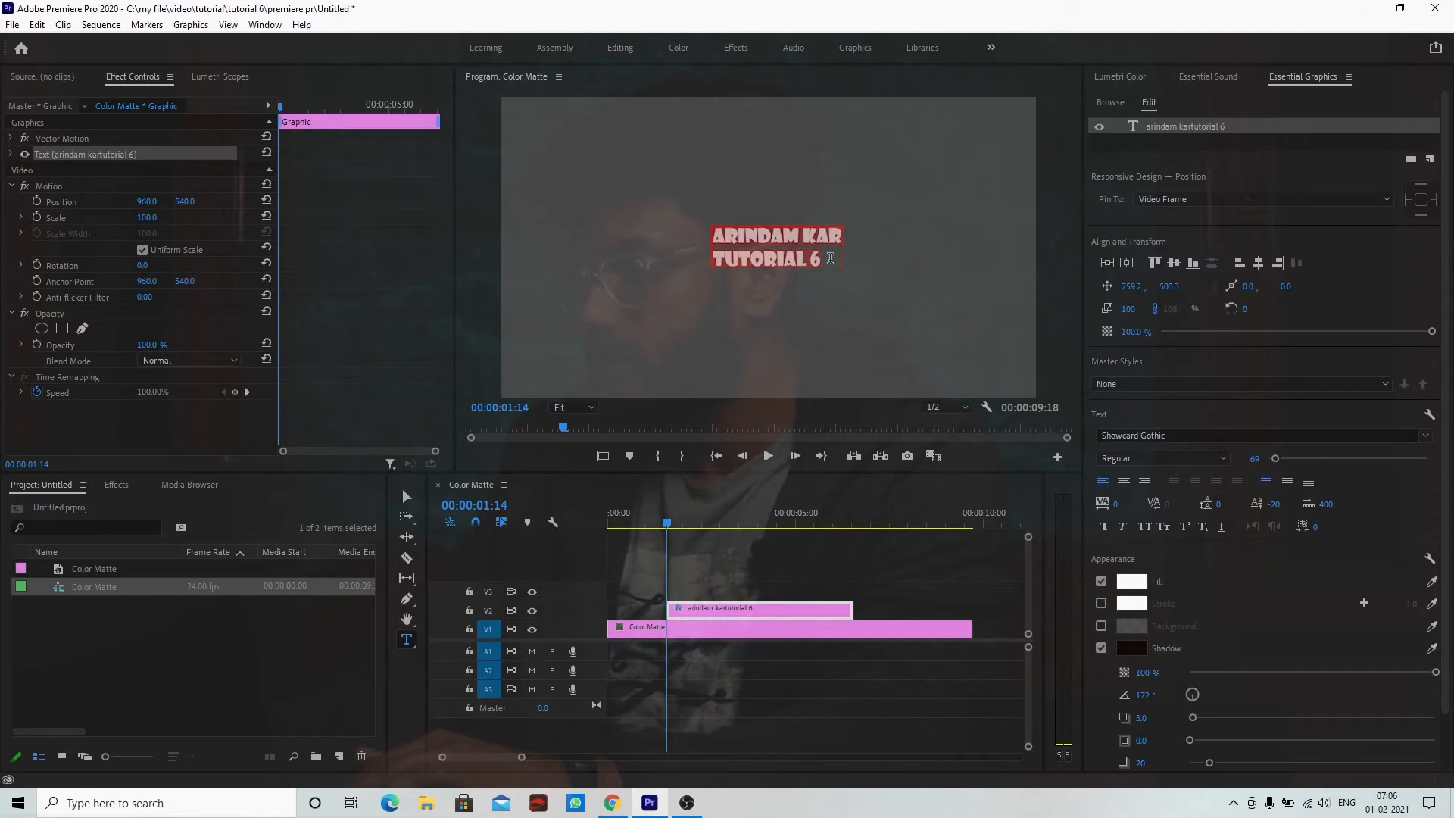
left_click(830, 258)
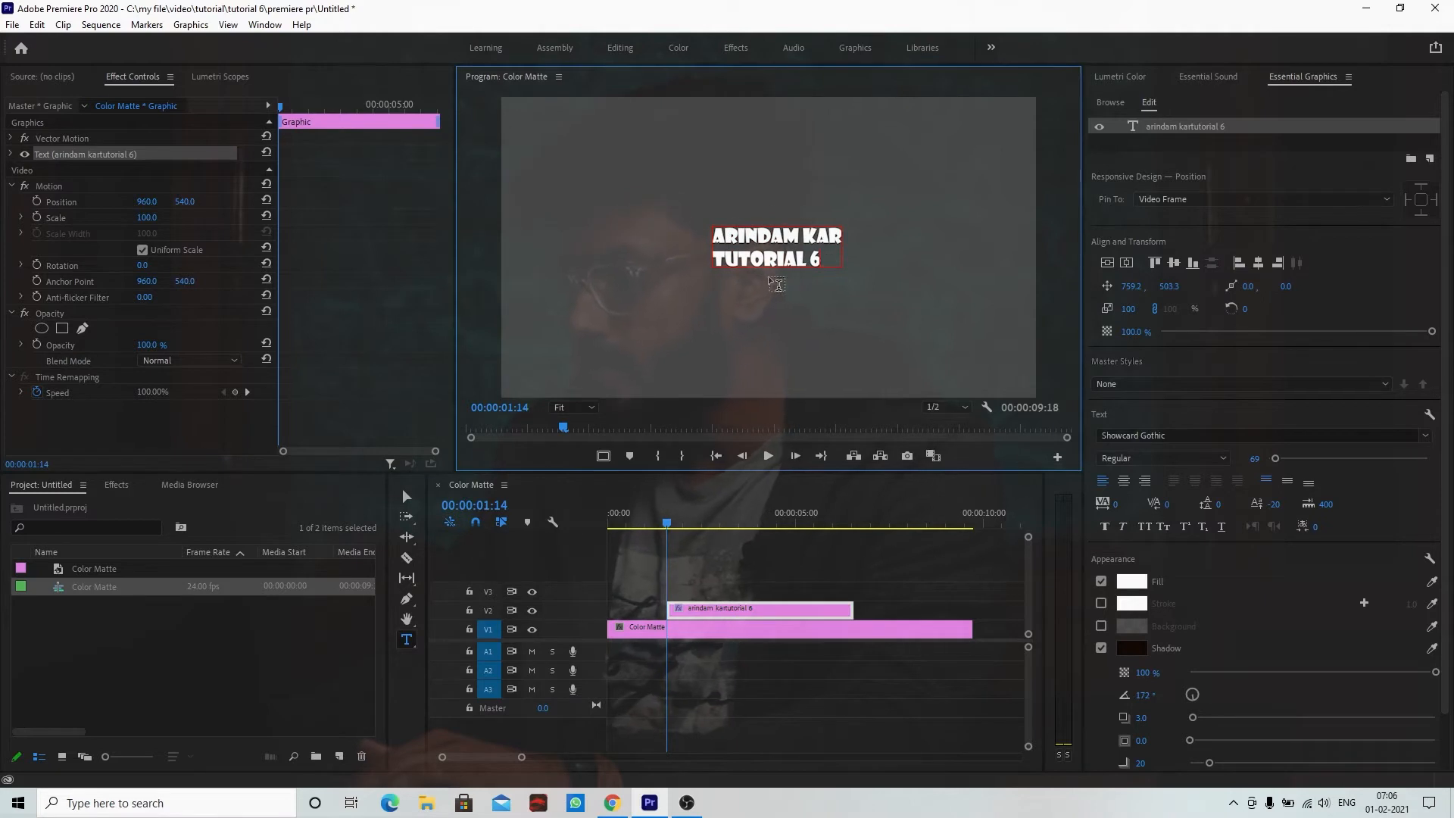
Step: Scale the text up to about 208% and move it back toward the middle of the frame
left_click(408, 496)
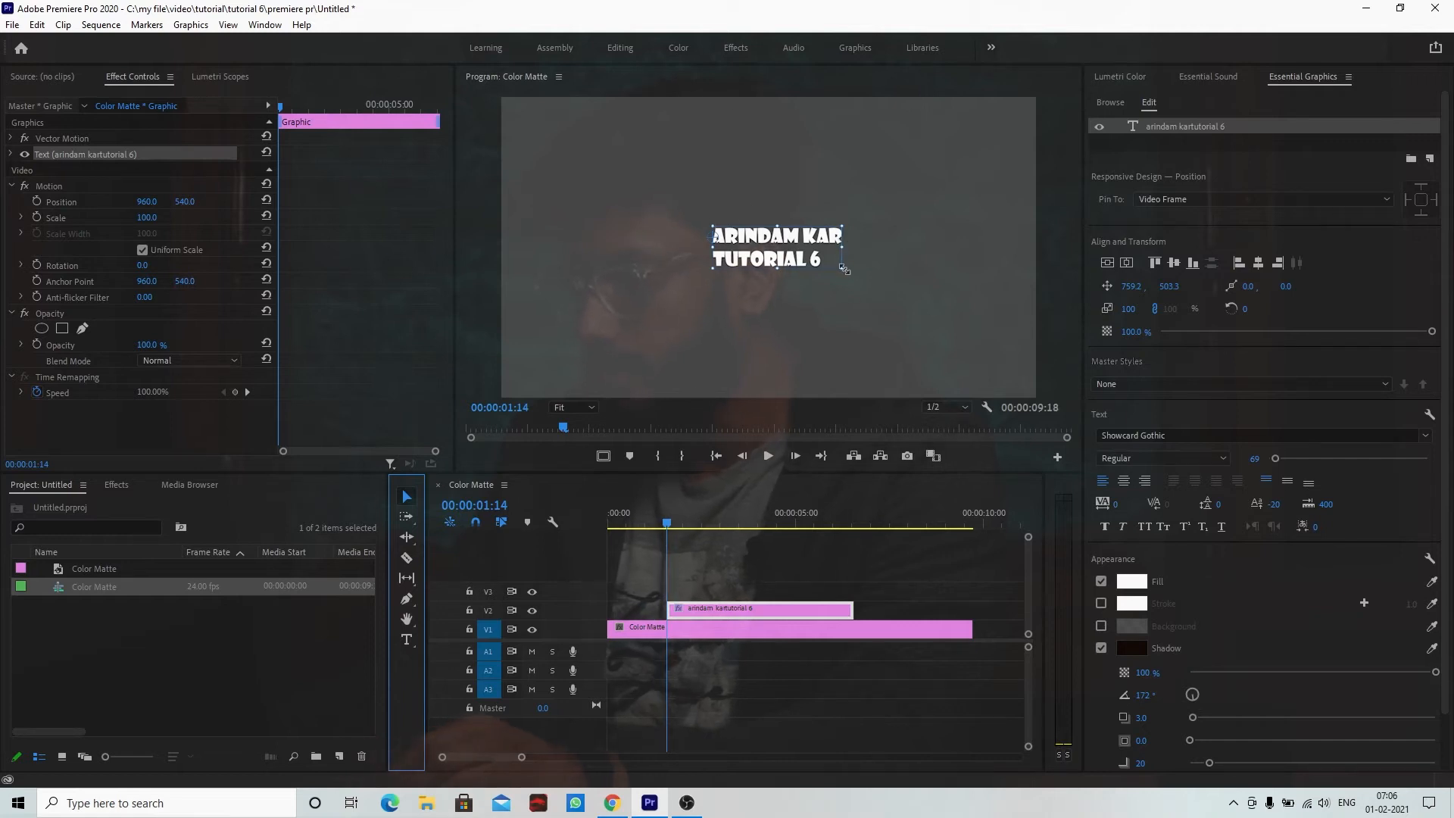
left_click_drag(839, 267, 979, 255)
left_click_drag(847, 241, 780, 231)
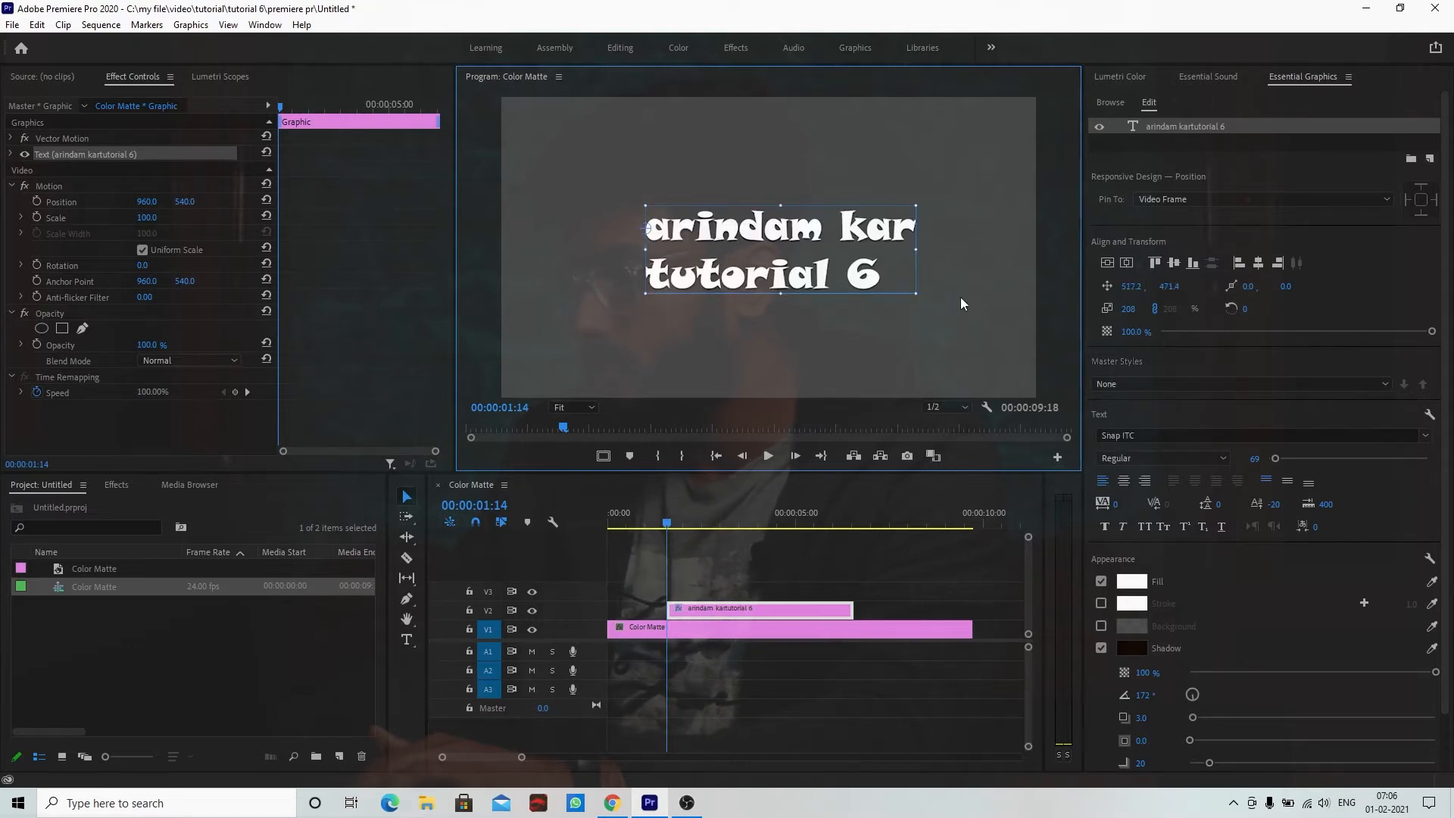
Step: Restore the enlarged text's font from Snap ITC to Showcard Gothic
scroll(1235, 437, "down", 1)
scroll(1231, 436, "up", 1)
scroll(1230, 433, "up", 3)
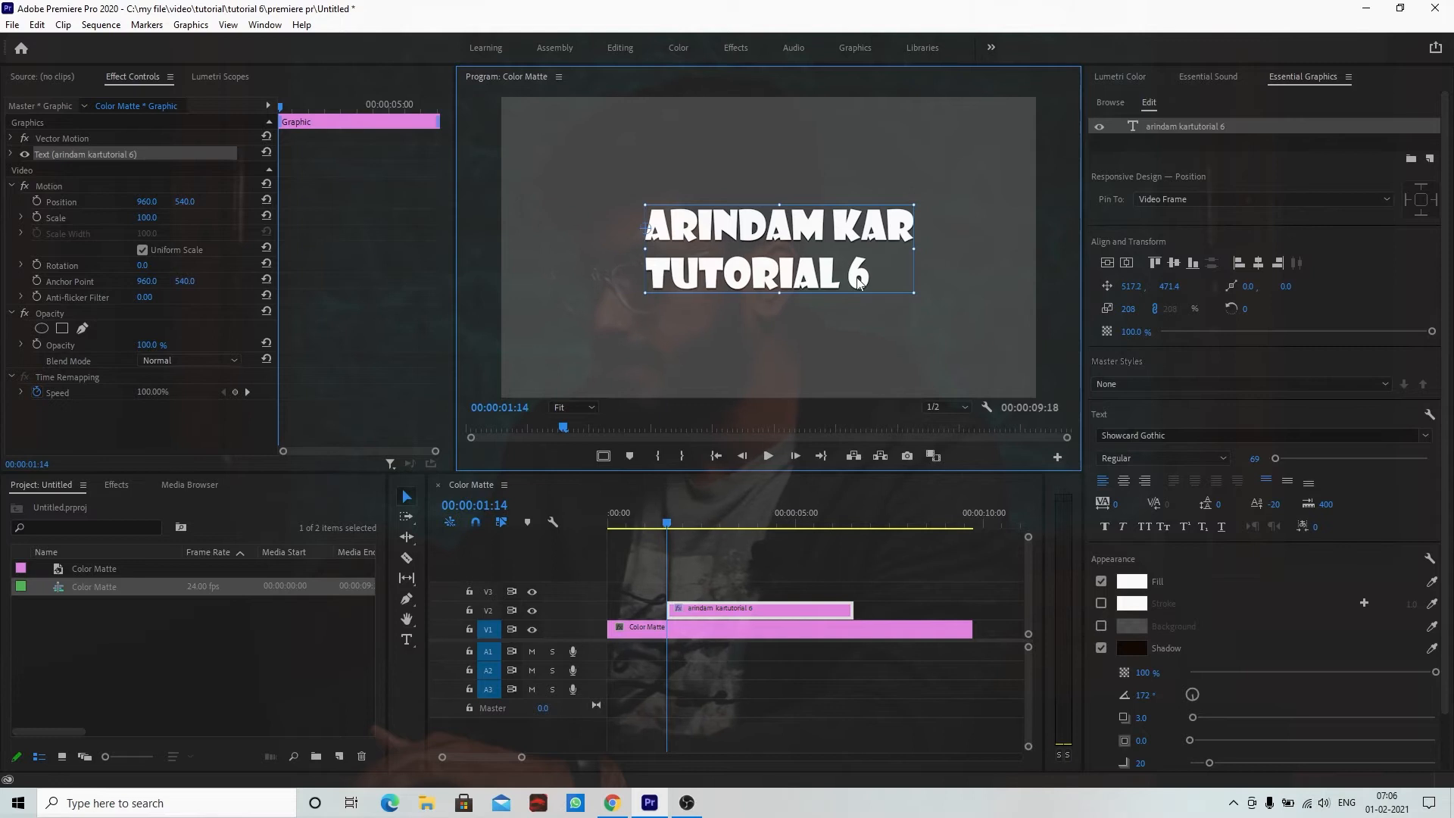
Step: Reduce only the "tutorial 6" line to font size 46
left_click(409, 638)
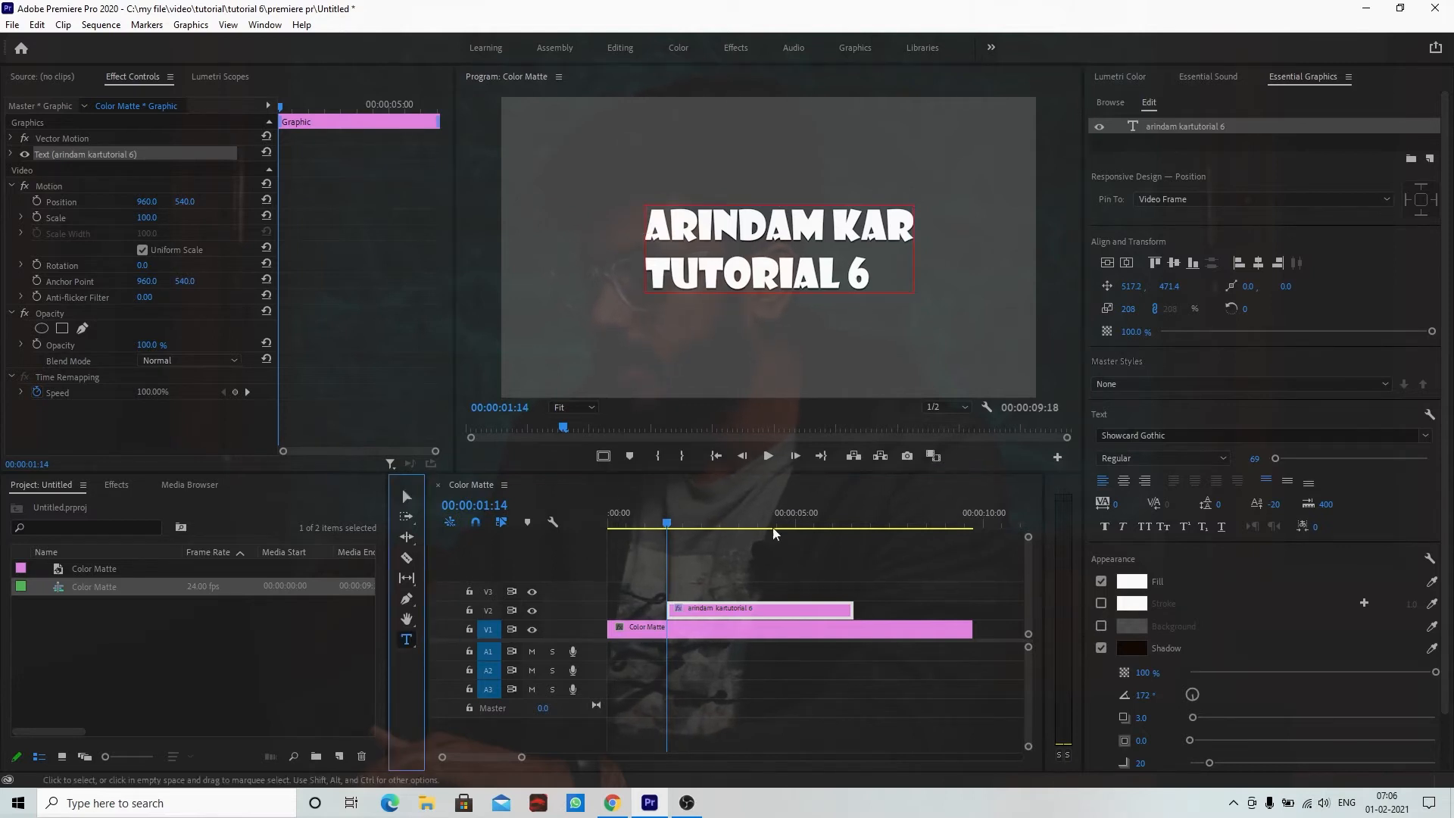
left_click_drag(864, 266, 646, 274)
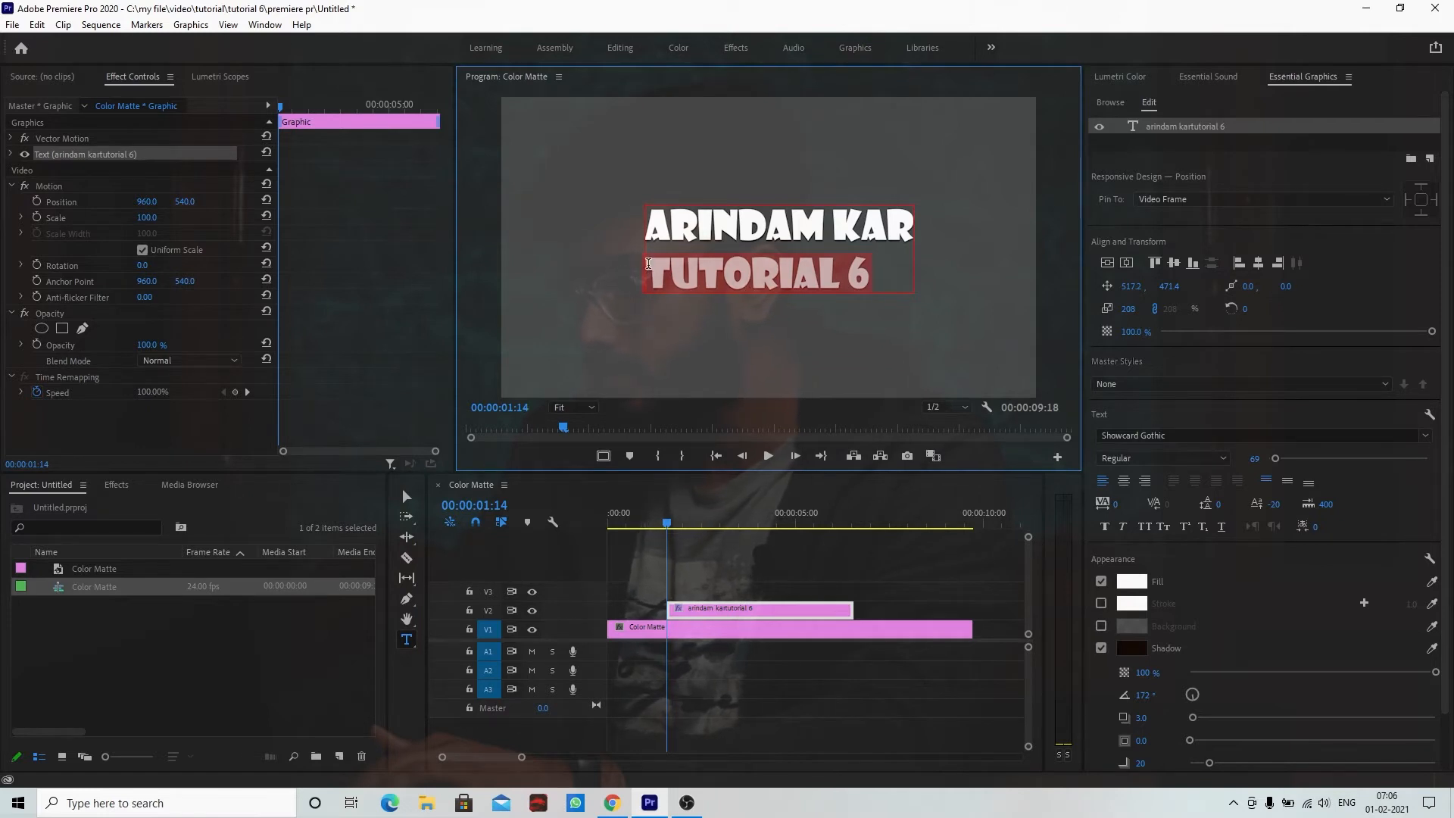
left_click_drag(1275, 459, 1274, 462)
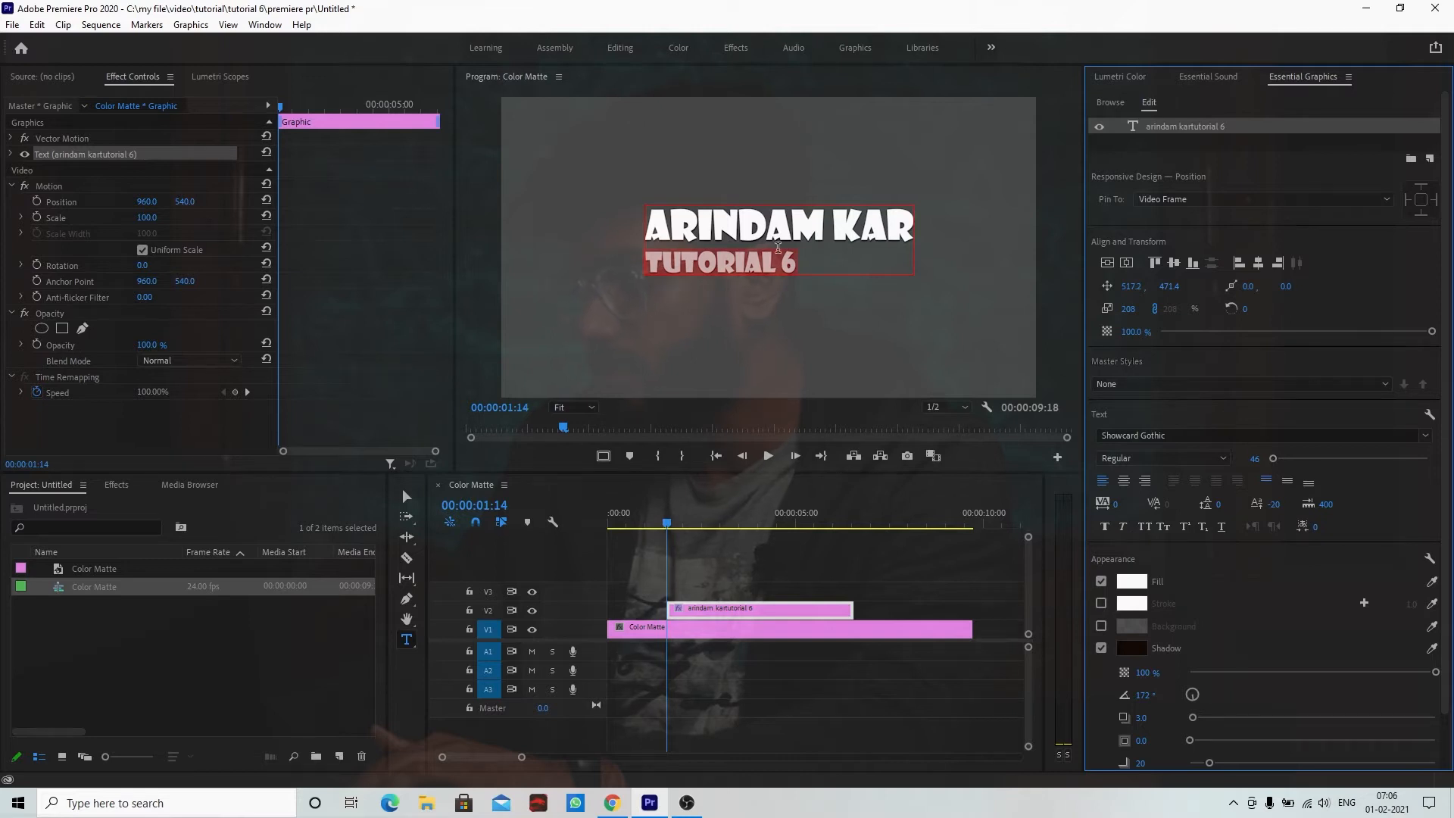
Step: Center-align the two text lines and center the text block vertically and horizontally in the frame
left_click(1125, 482)
left_click(1145, 481)
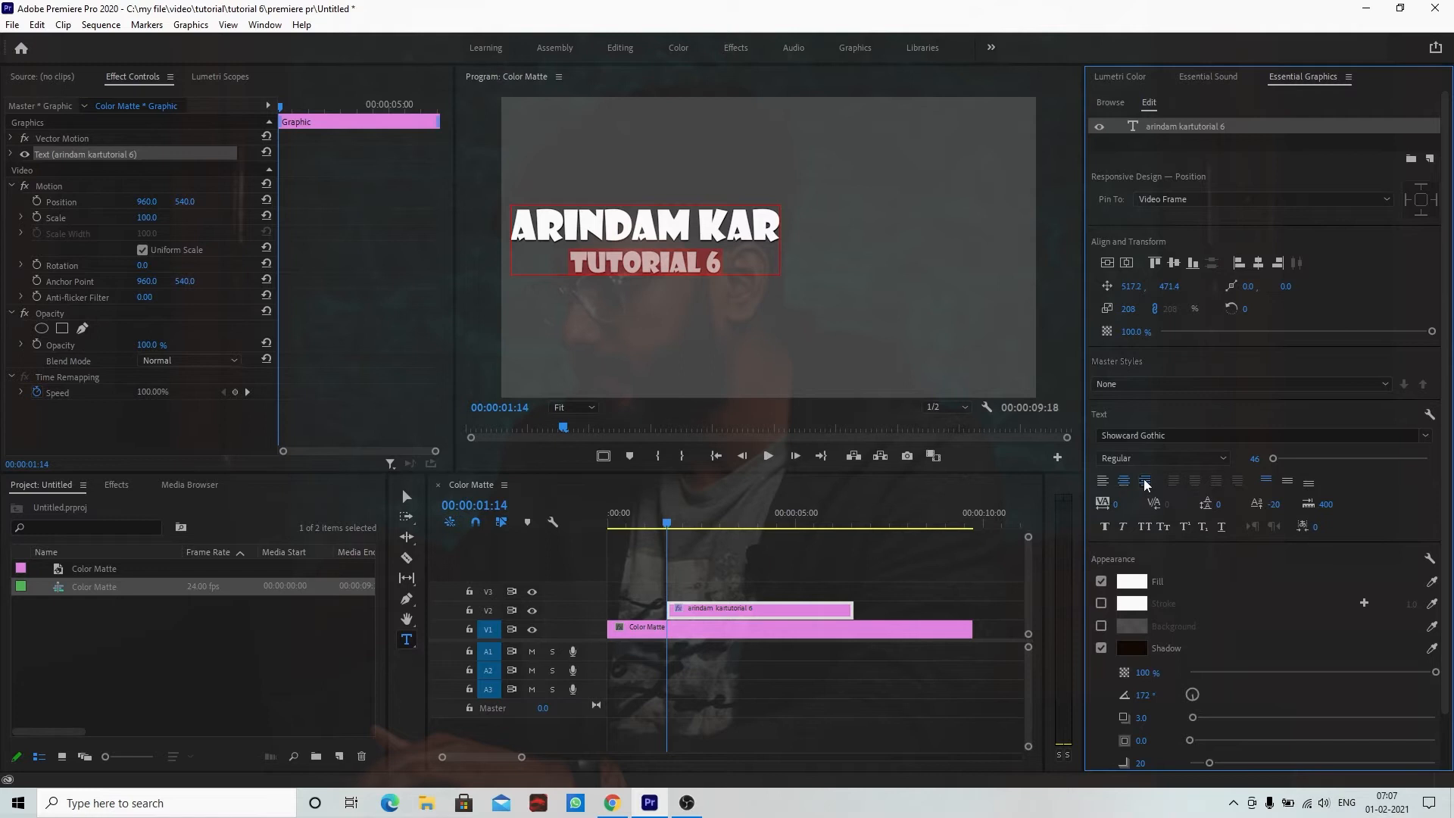
left_click(1103, 481)
left_click(1124, 482)
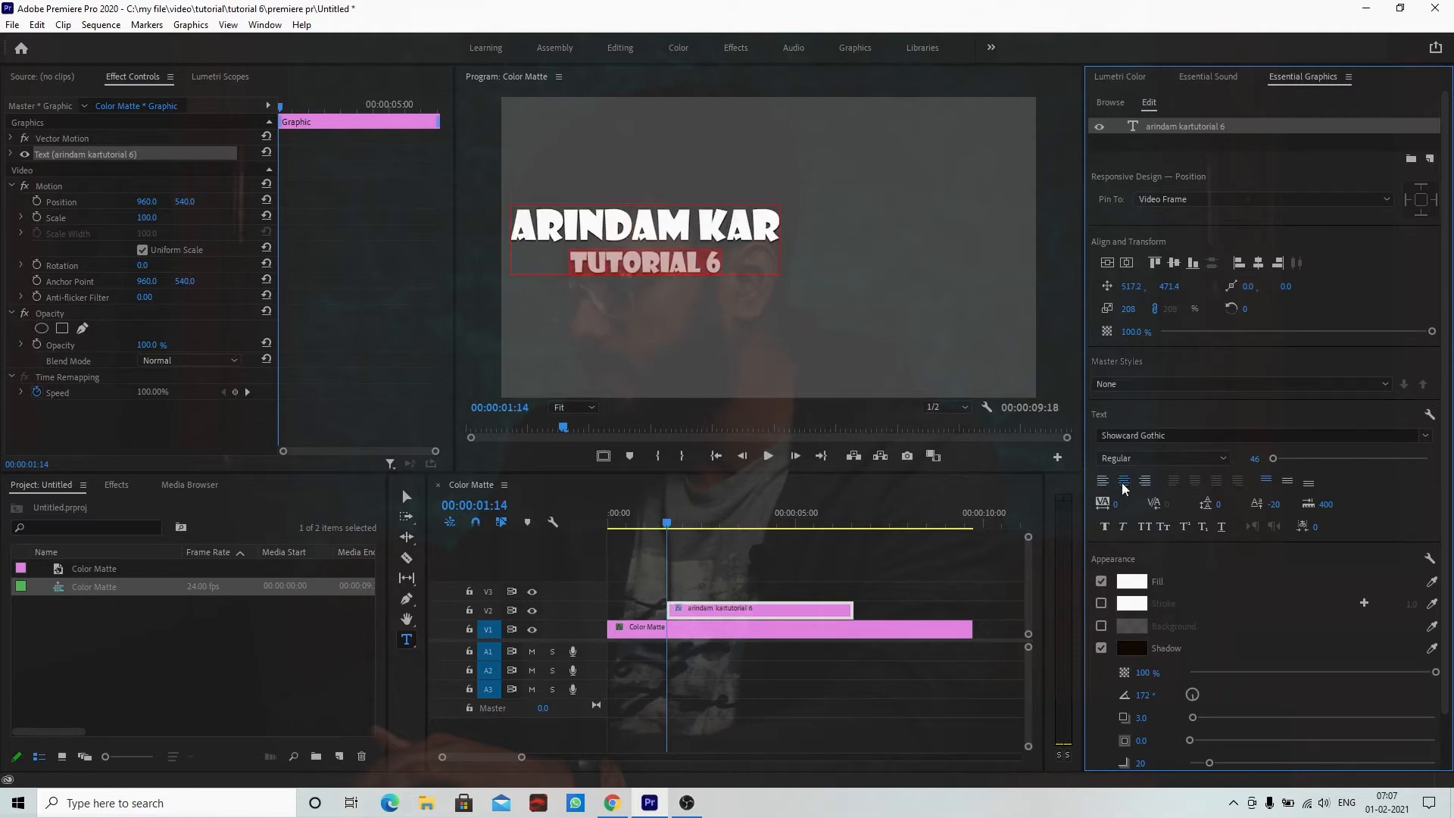
left_click(1107, 263)
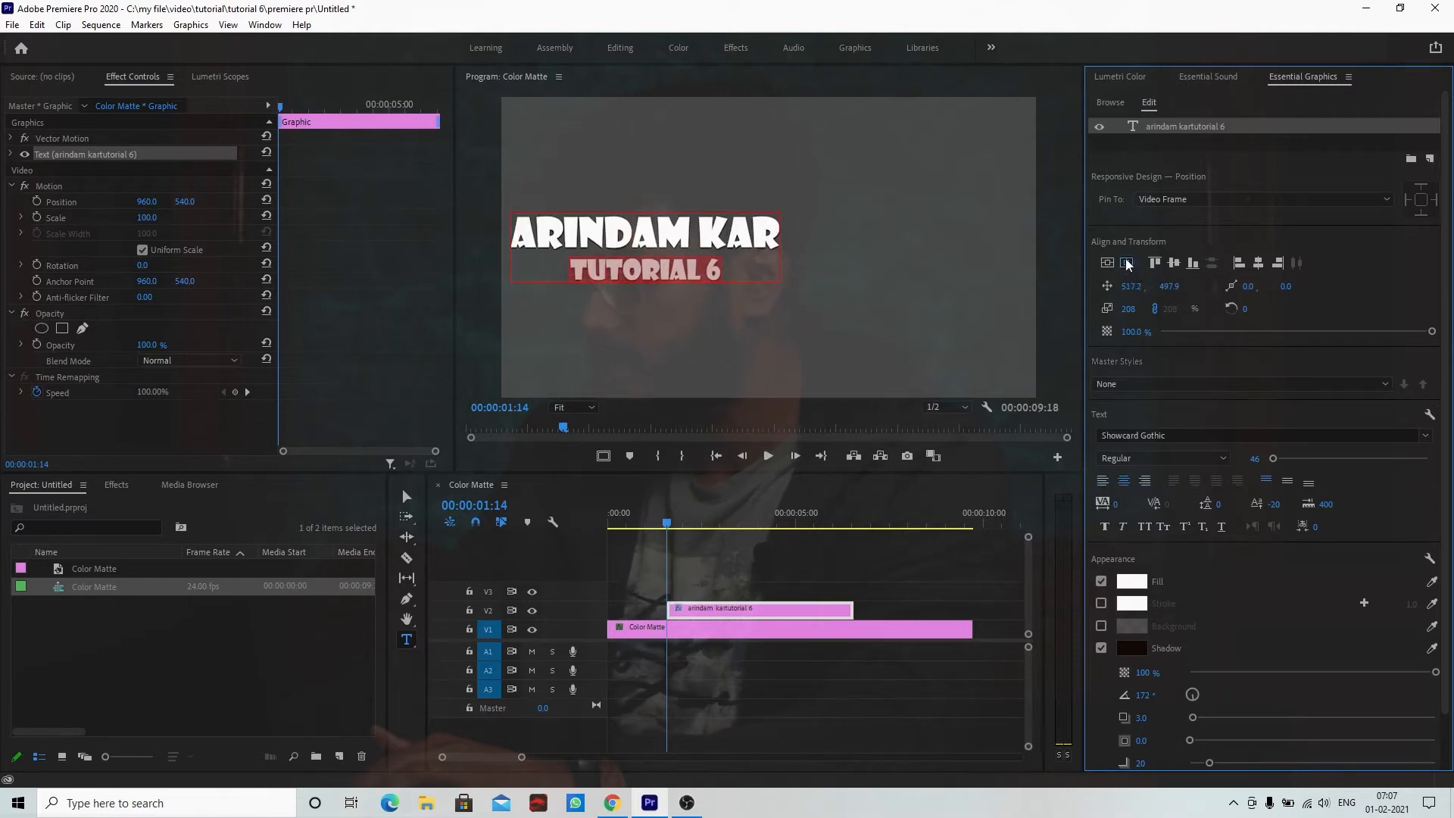
left_click(1127, 263)
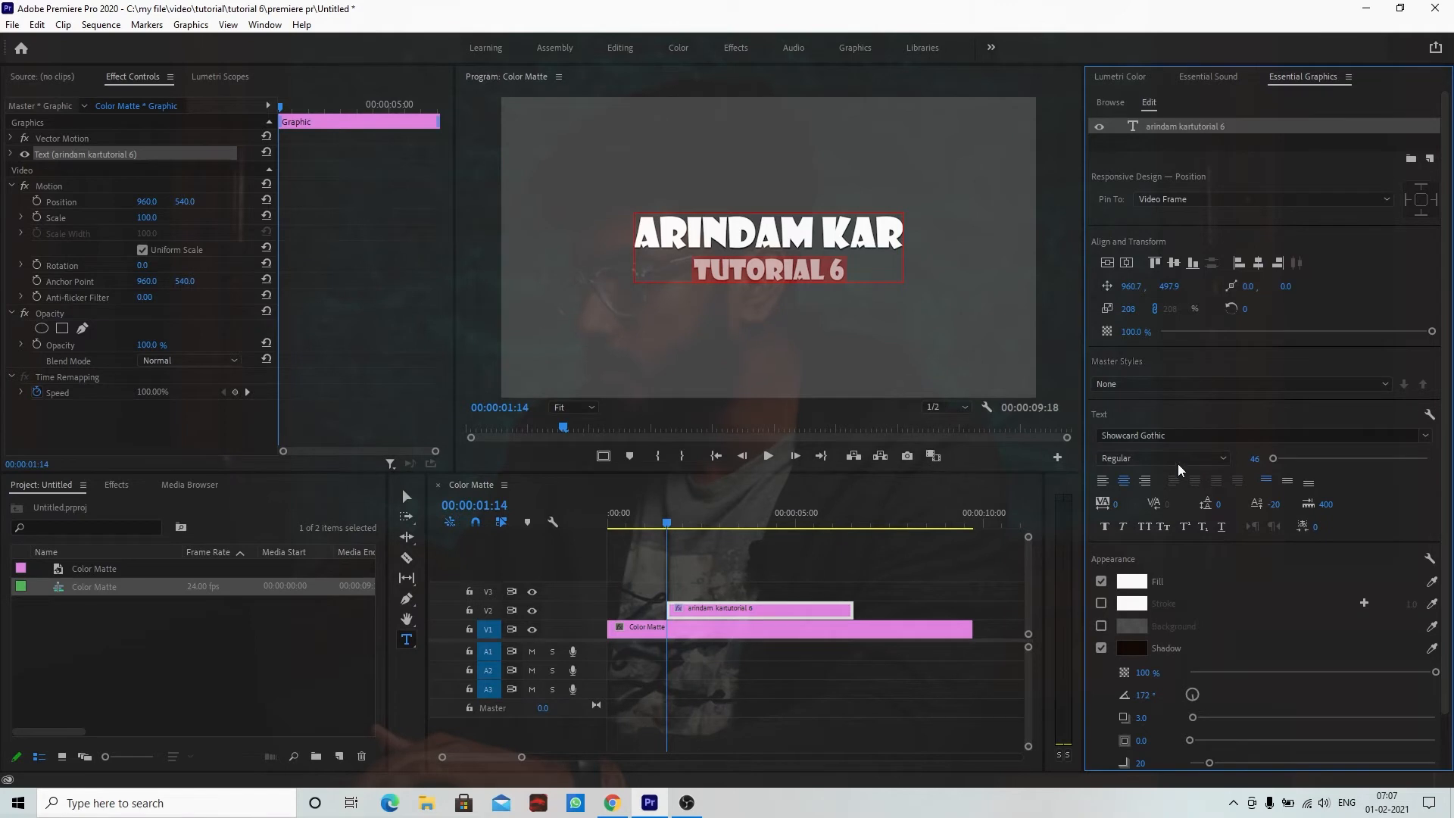
Step: Copy both lines of the title text and delete its graphic clip from track V2
left_click(809, 610)
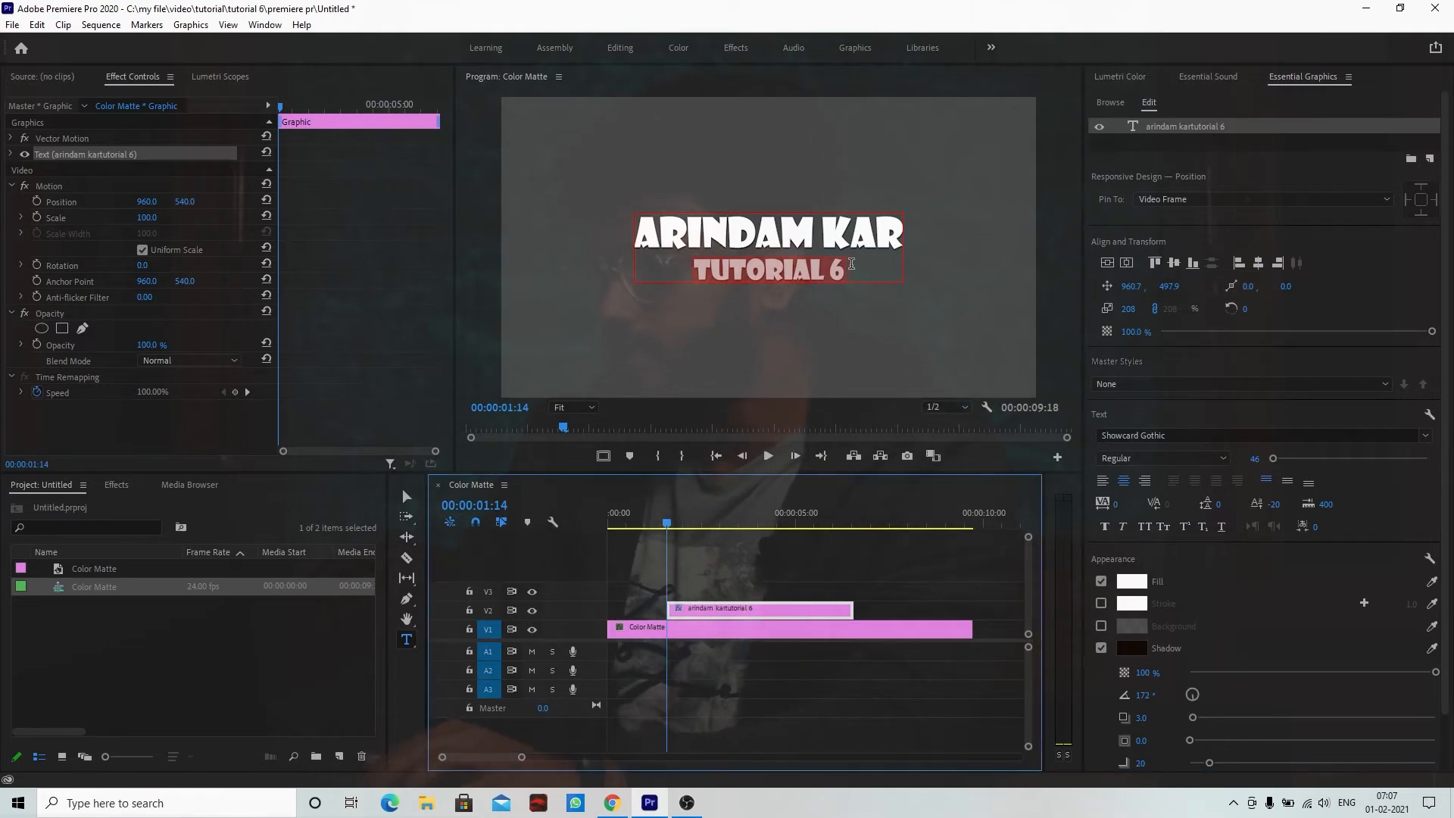
left_click_drag(849, 273, 635, 217)
key("ctrl+c")
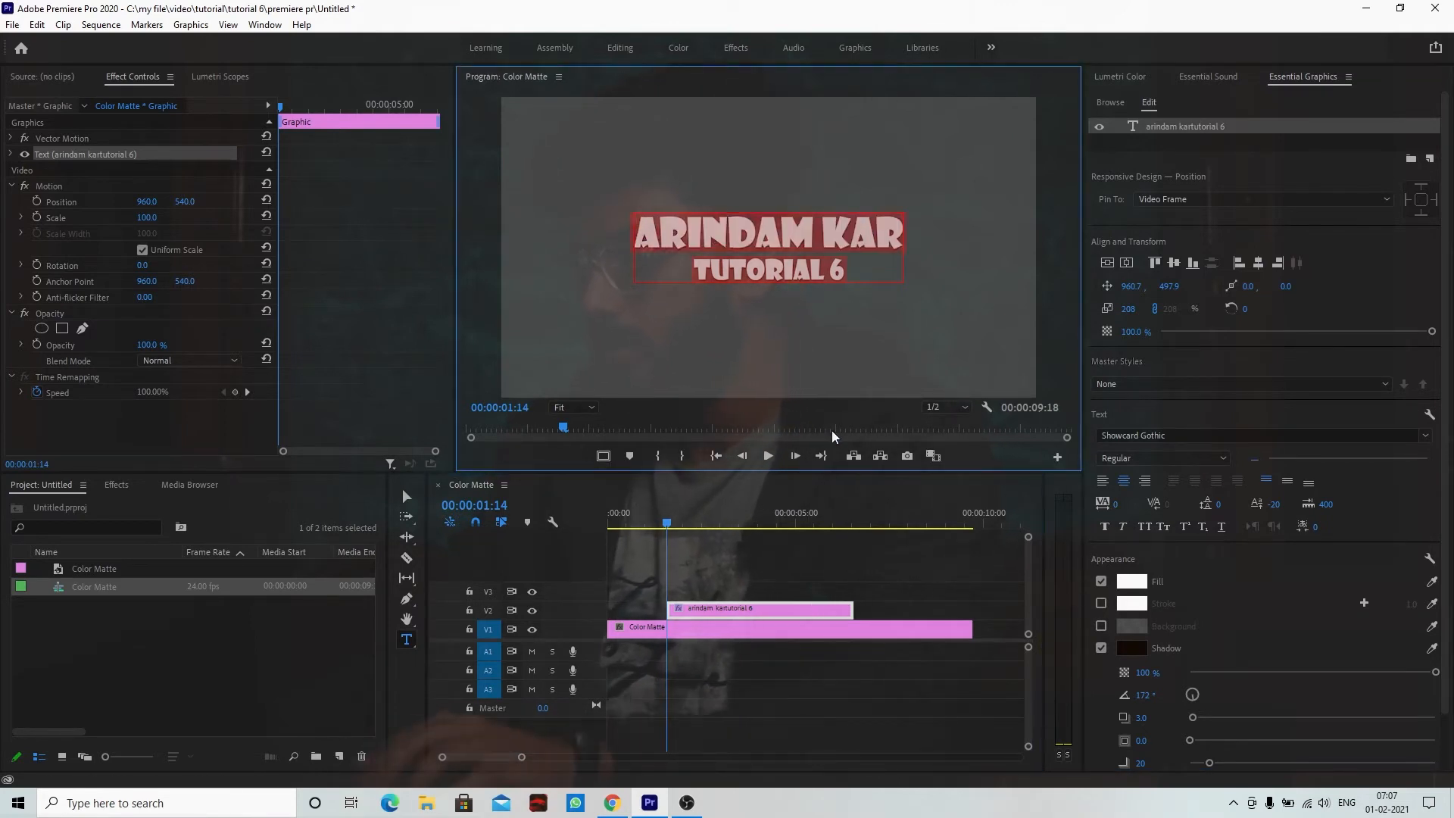
left_click(780, 611)
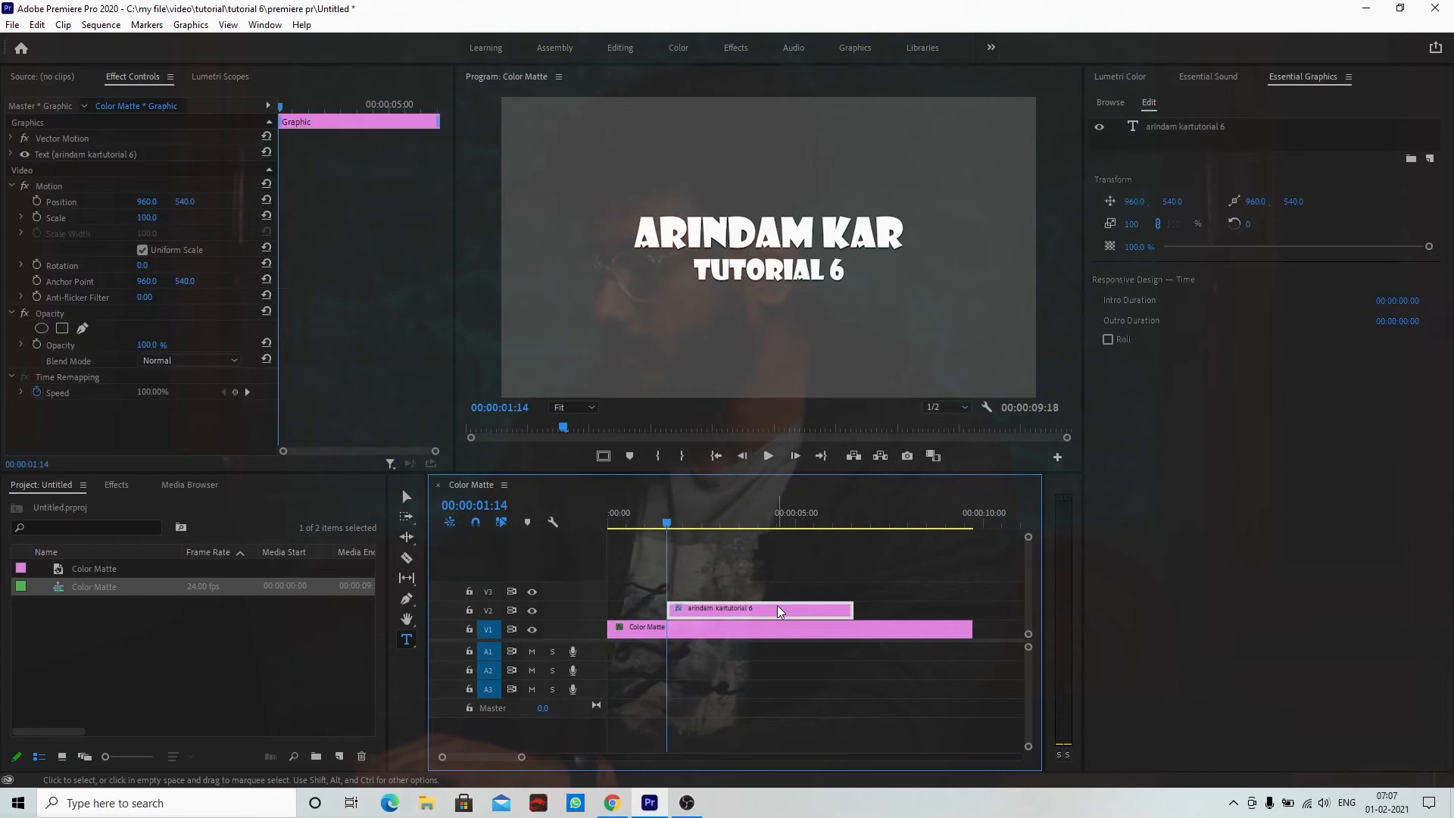
key("Delete")
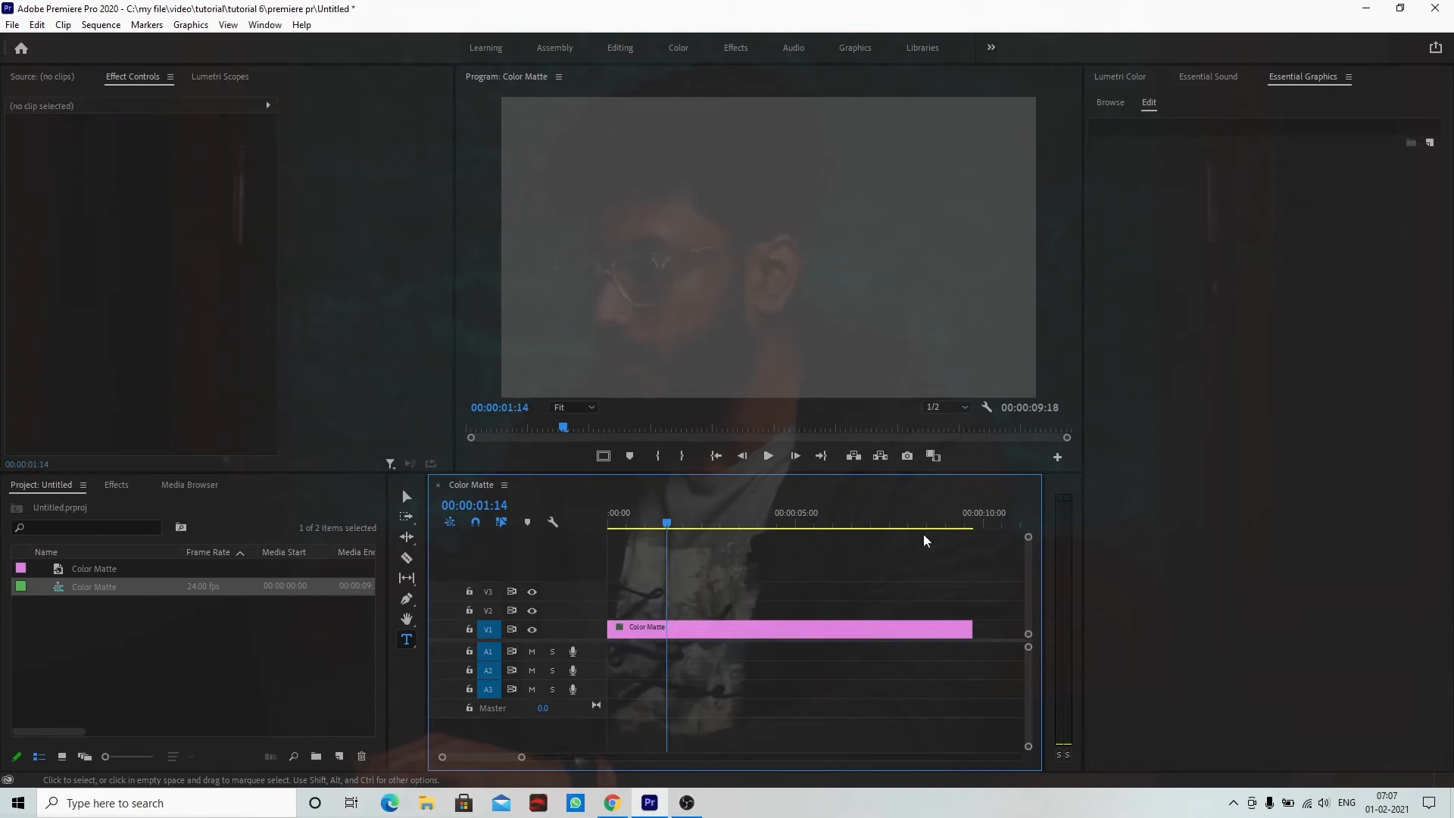
Step: Create a paragraph text box across most of the frame with the Type tool and paste the copied title into it
left_click(407, 640)
left_click(530, 129)
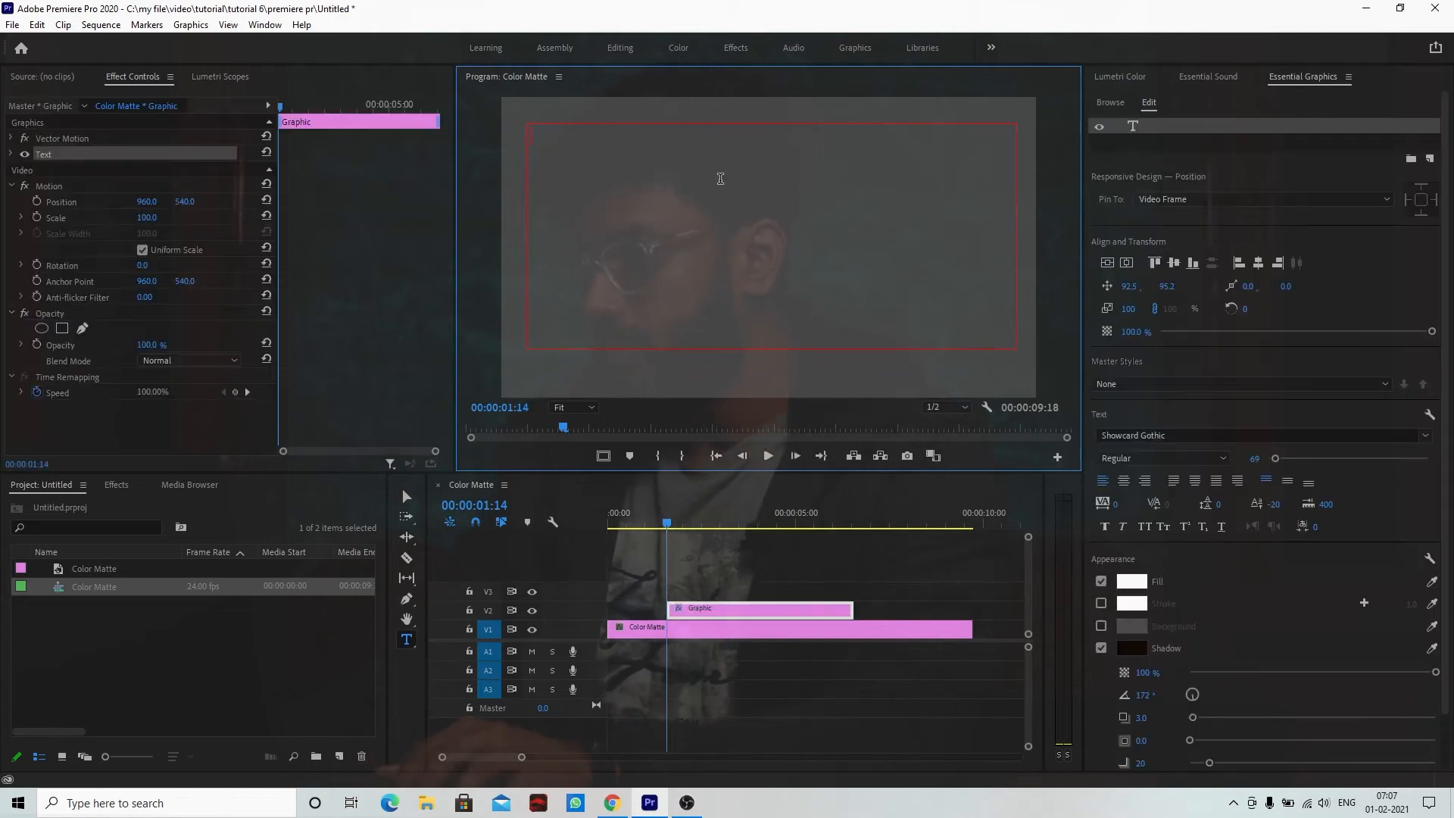
key("ctrl+v")
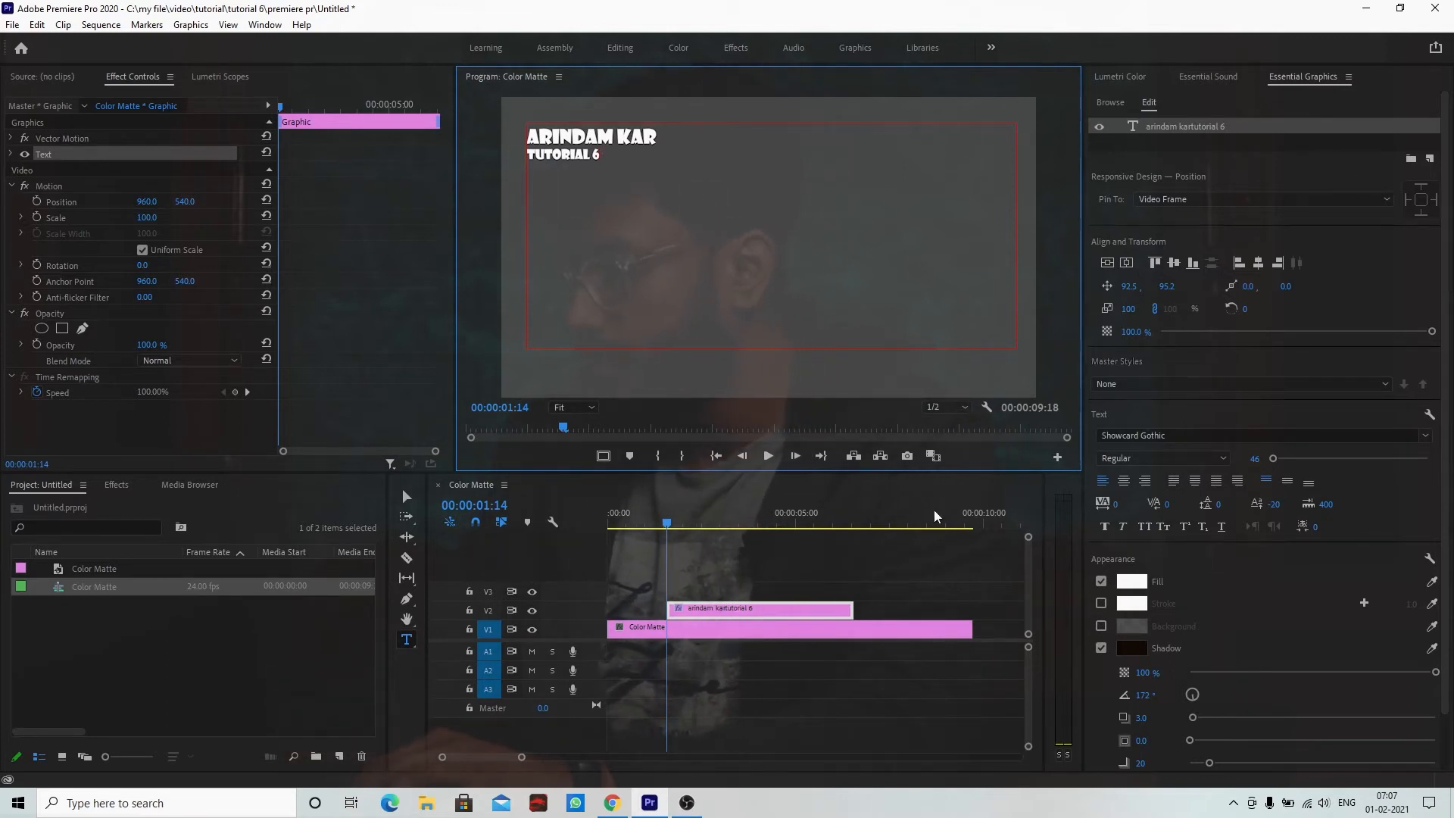
Step: Enlarge all the pasted text to font size 236 and justify it with the last line centered
left_click(591, 157)
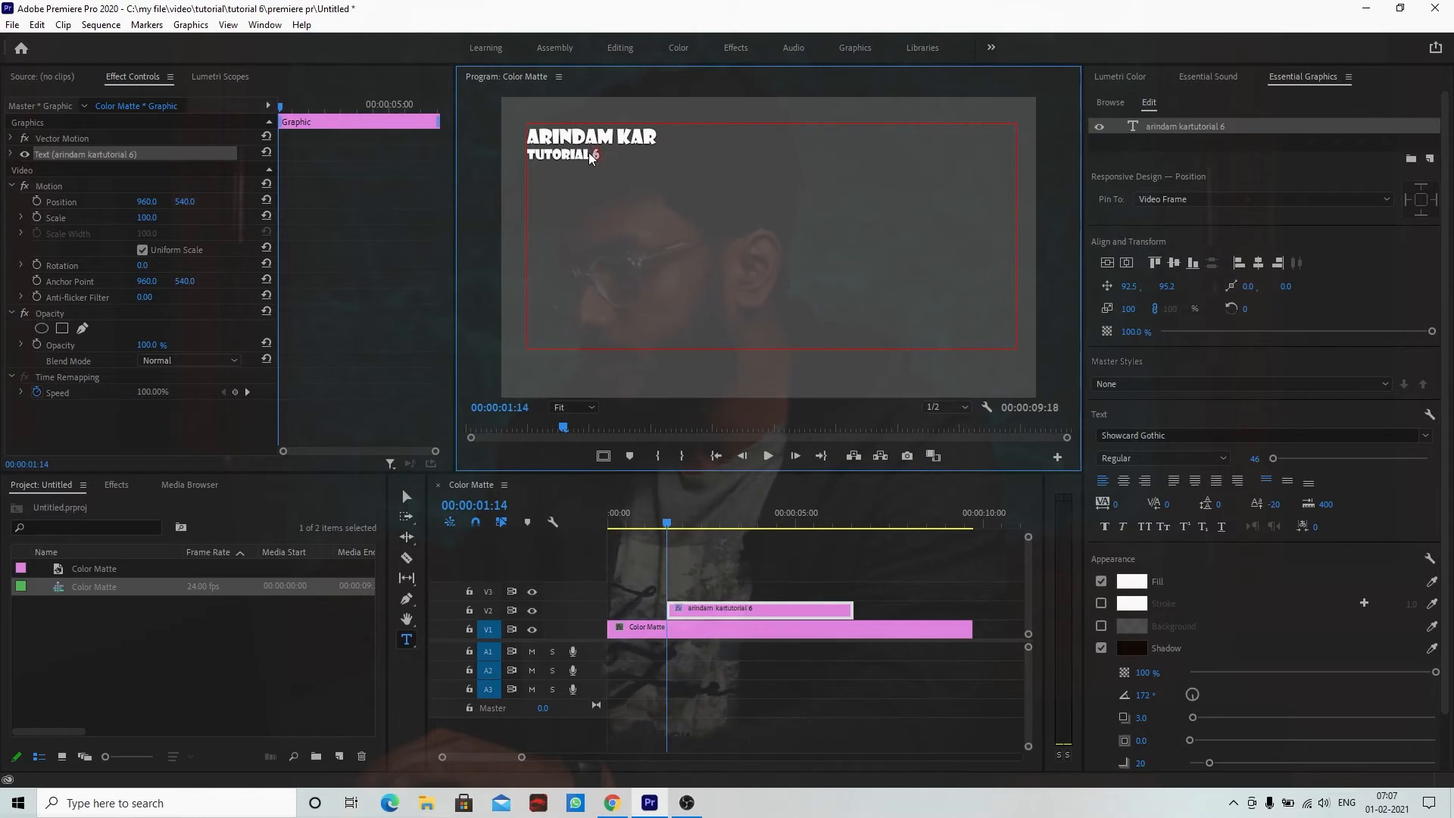
key("ctrl+a")
left_click_drag(1275, 458, 1291, 460)
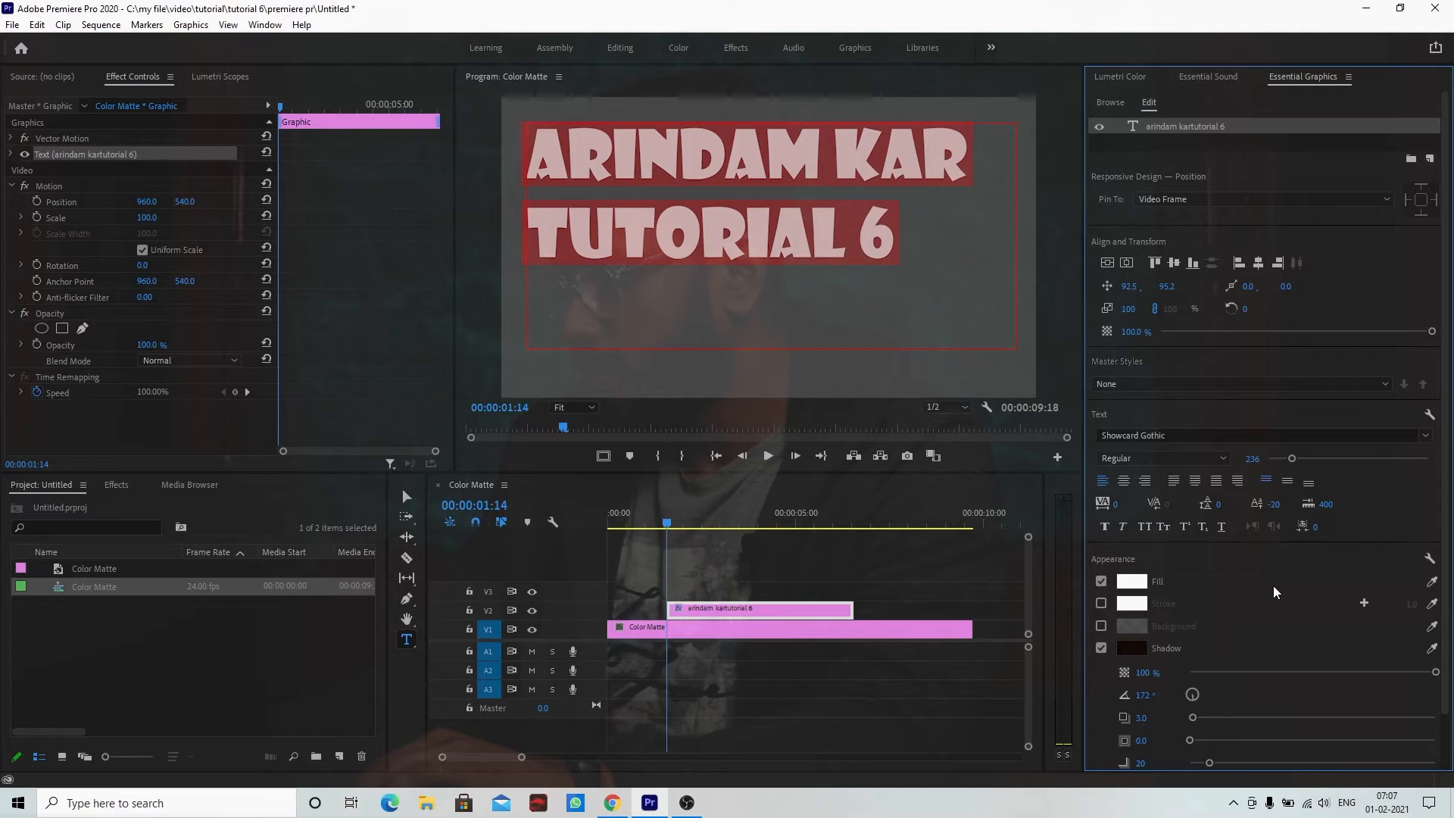
left_click(1174, 481)
left_click(1196, 483)
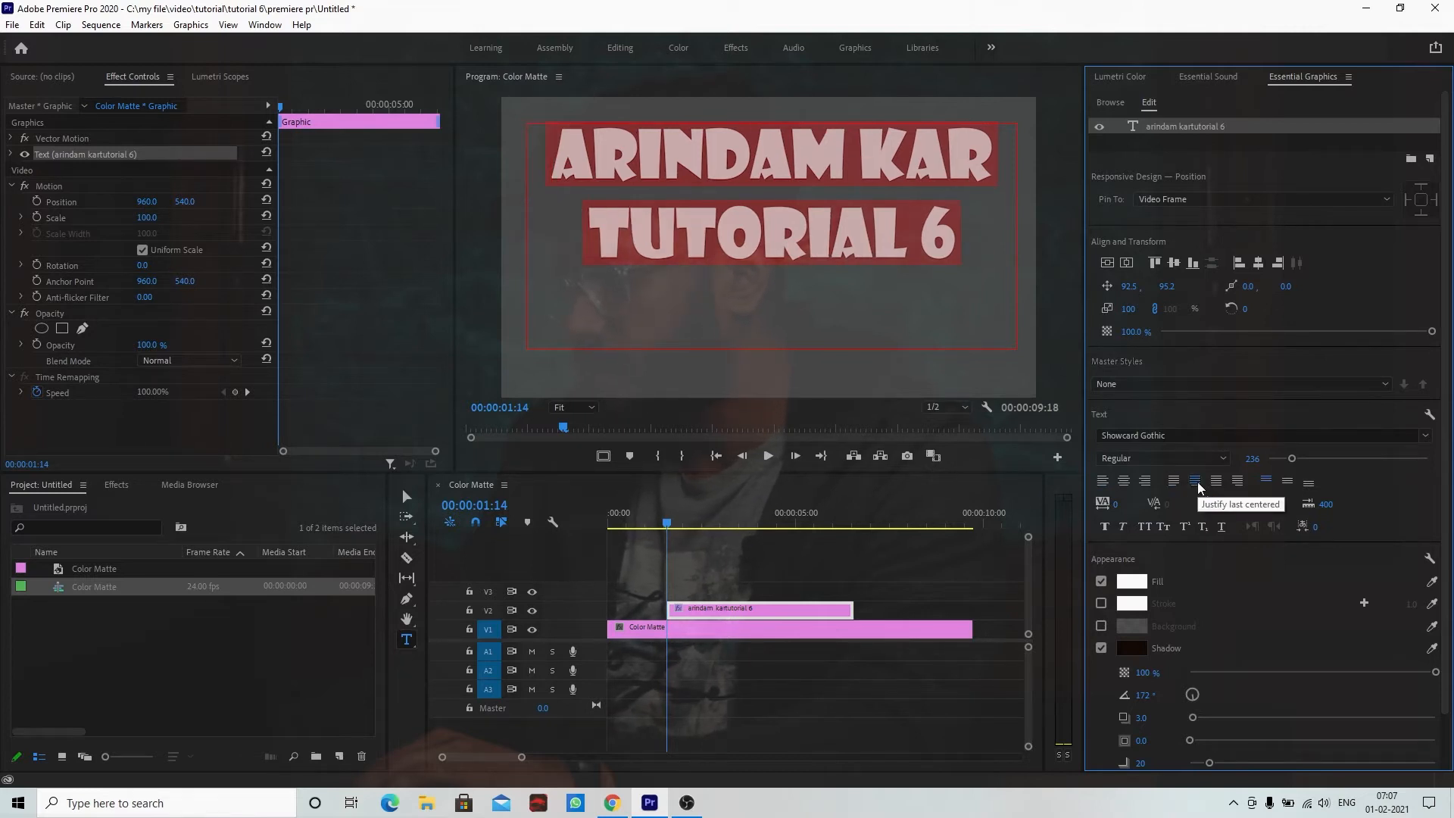
Step: Reduce the text to font size 137 and compare the paragraph justification options, ending with last line centered
left_click_drag(1293, 461, 1282, 460)
left_click(1174, 483)
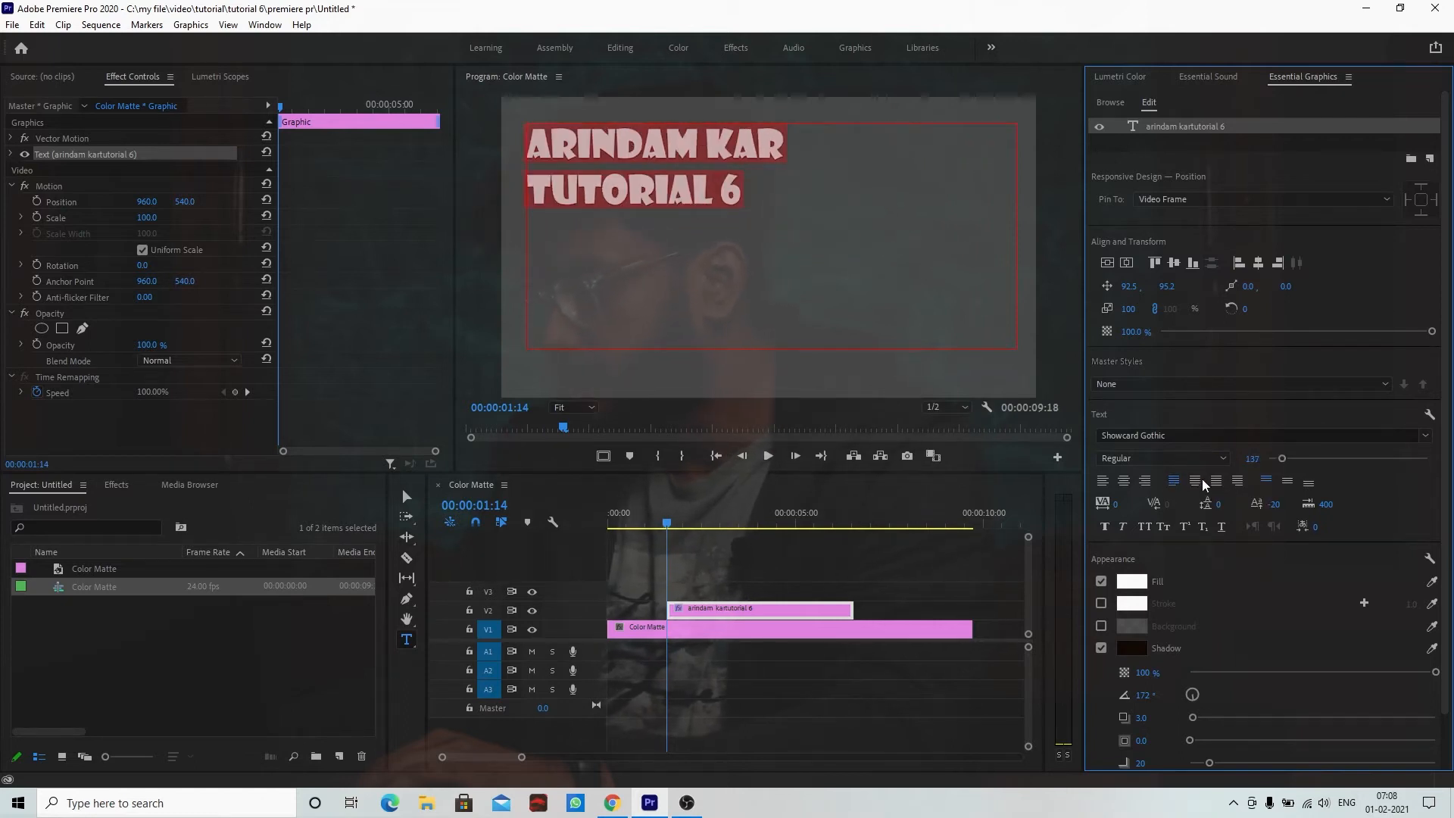
left_click(1195, 482)
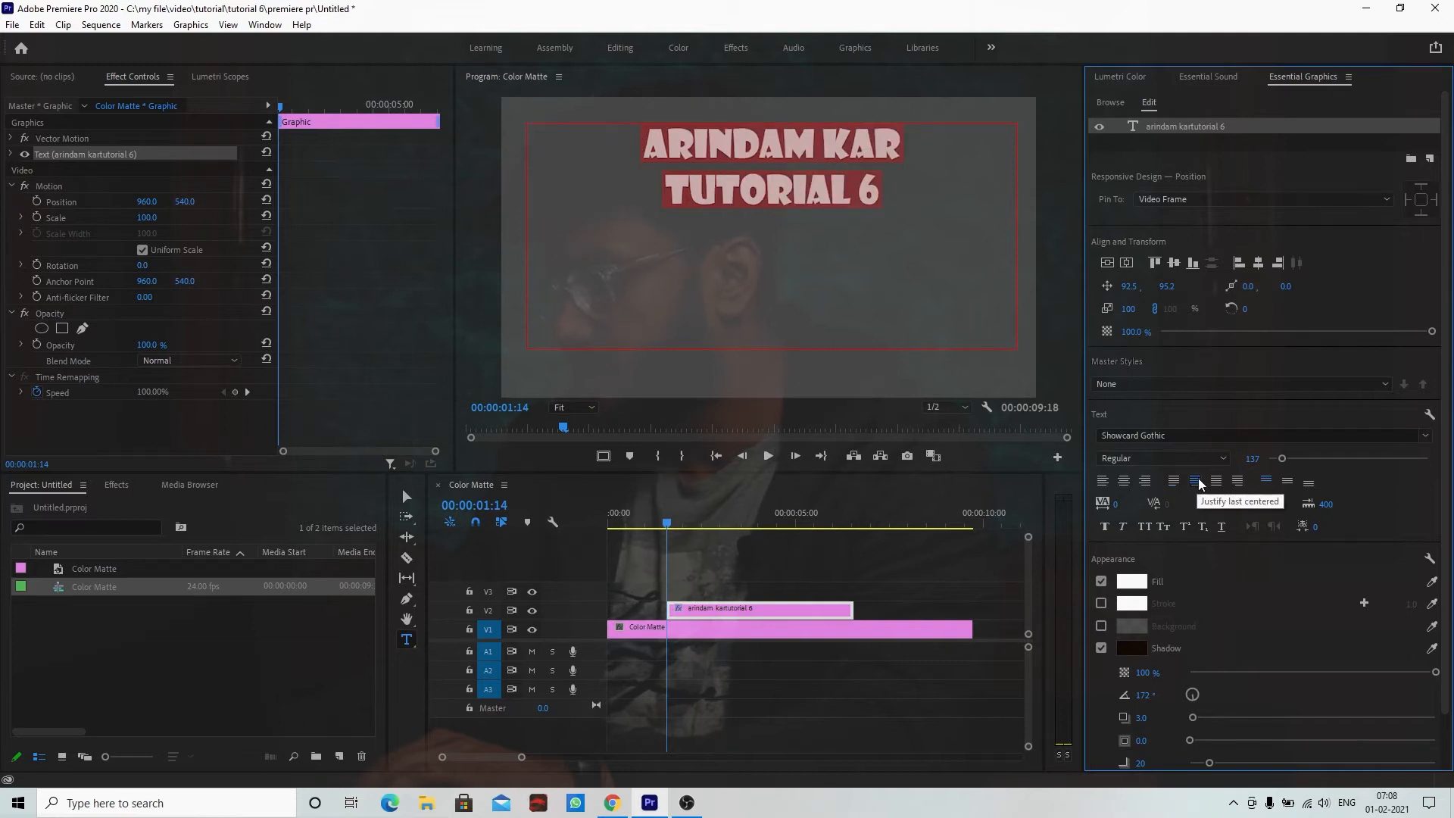
left_click(1237, 482)
left_click(1217, 482)
left_click(1198, 483)
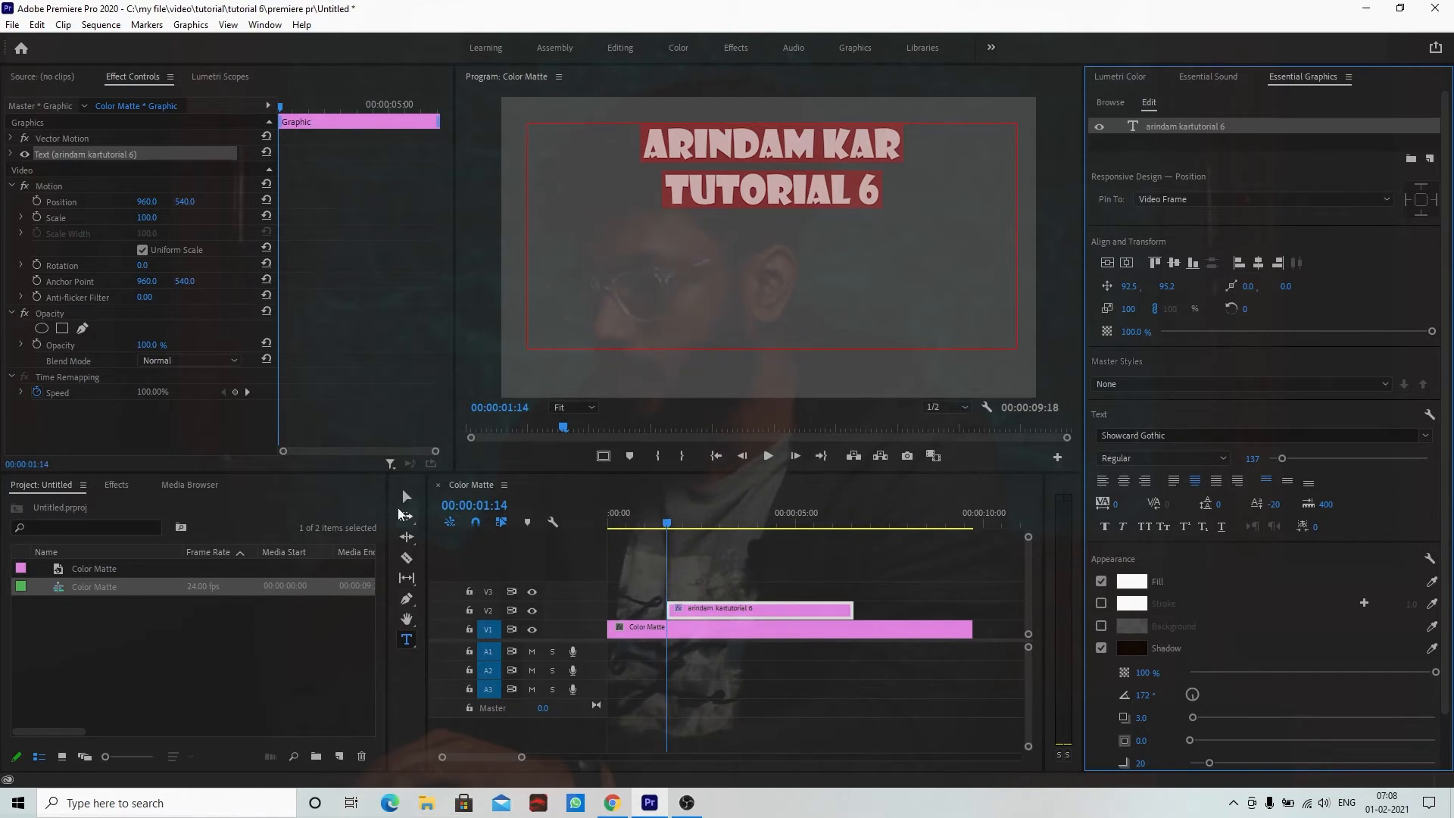
Step: Shrink the text box's height and width around the two lines and move it to the middle of the frame
left_click(407, 497)
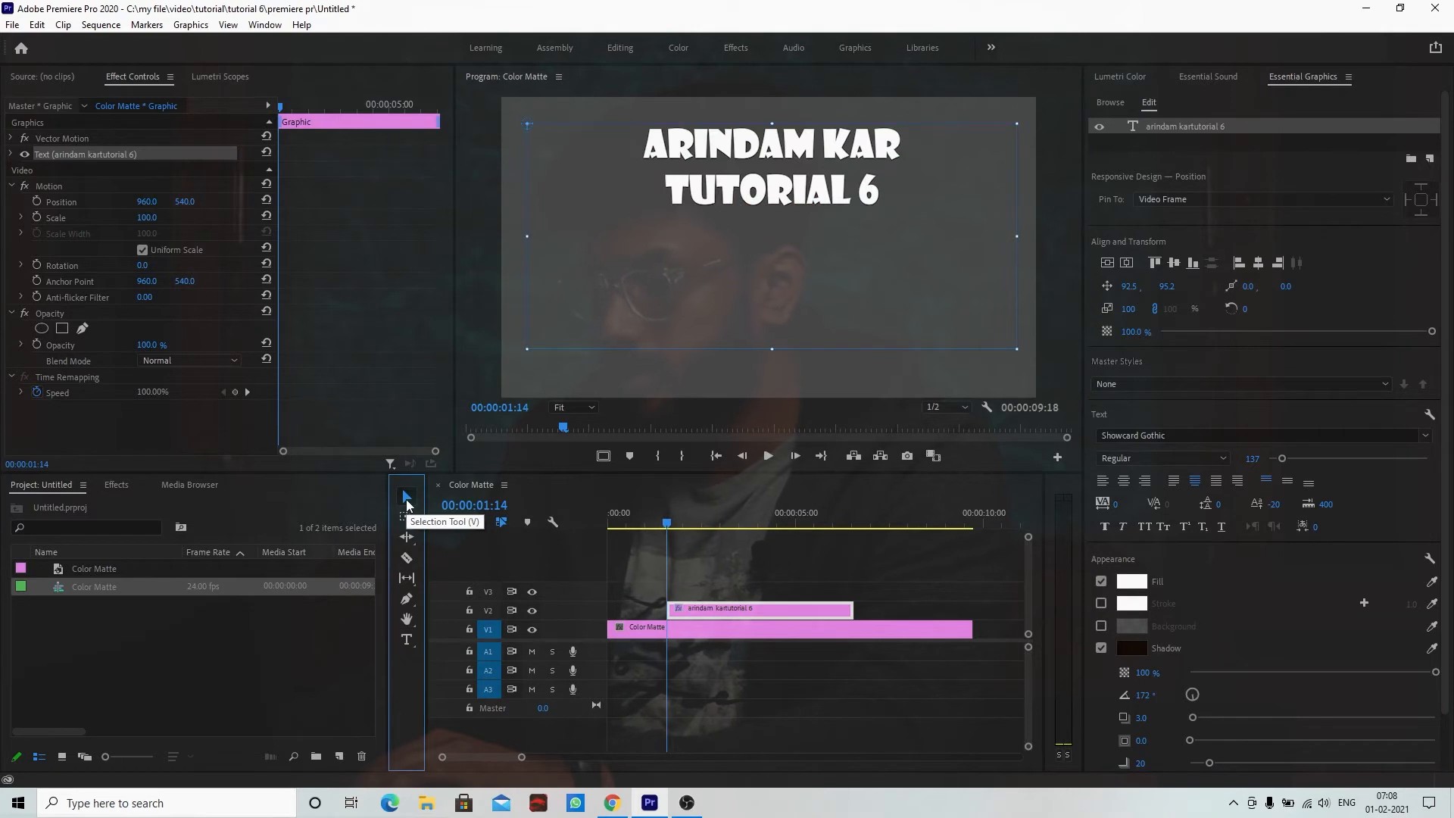
left_click_drag(772, 349, 776, 323)
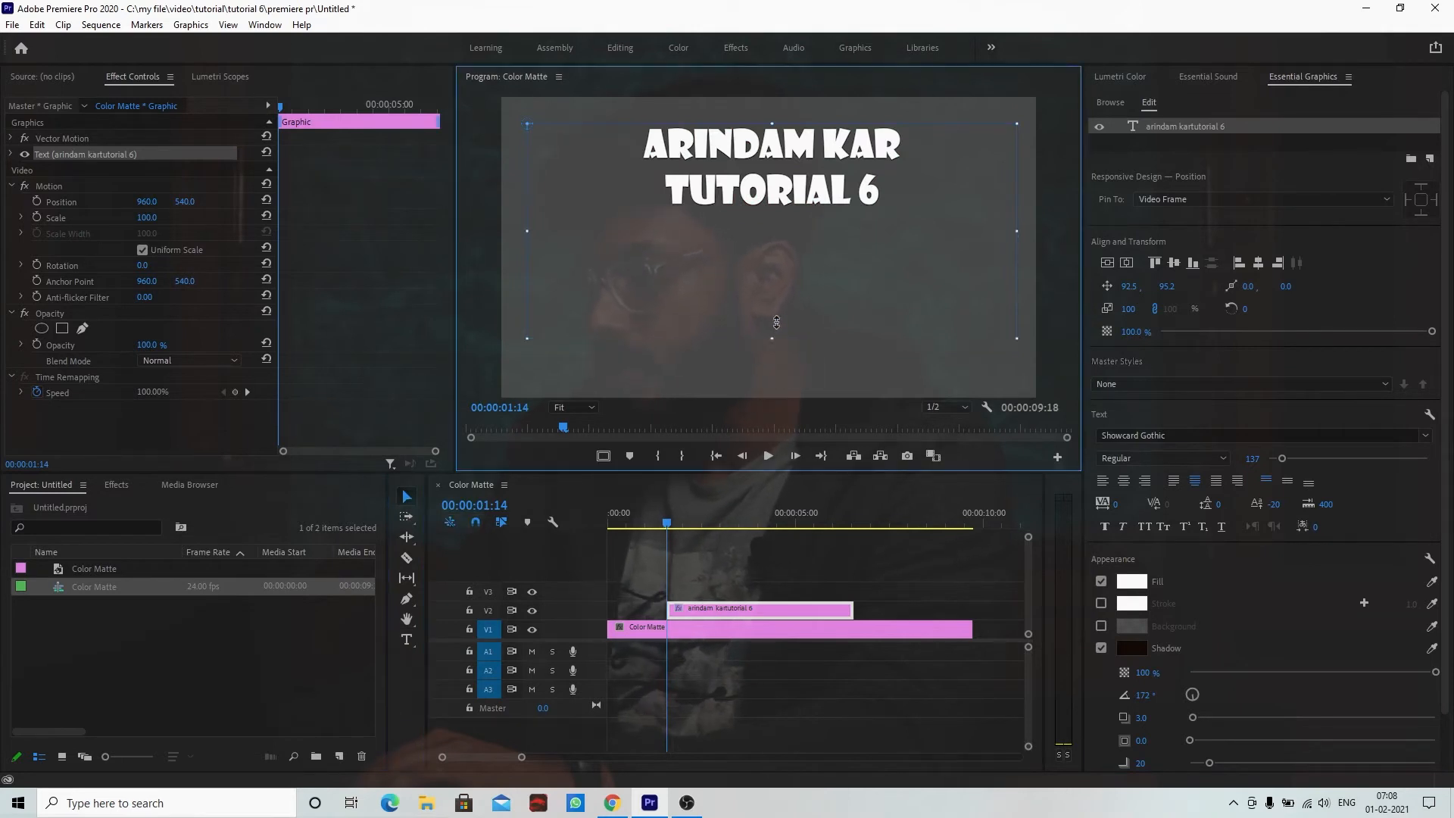
left_click_drag(1020, 169, 890, 196)
mouse_move(715, 226)
left_mouse_down()
mouse_move(712, 184)
mouse_move(719, 212)
left_mouse_up()
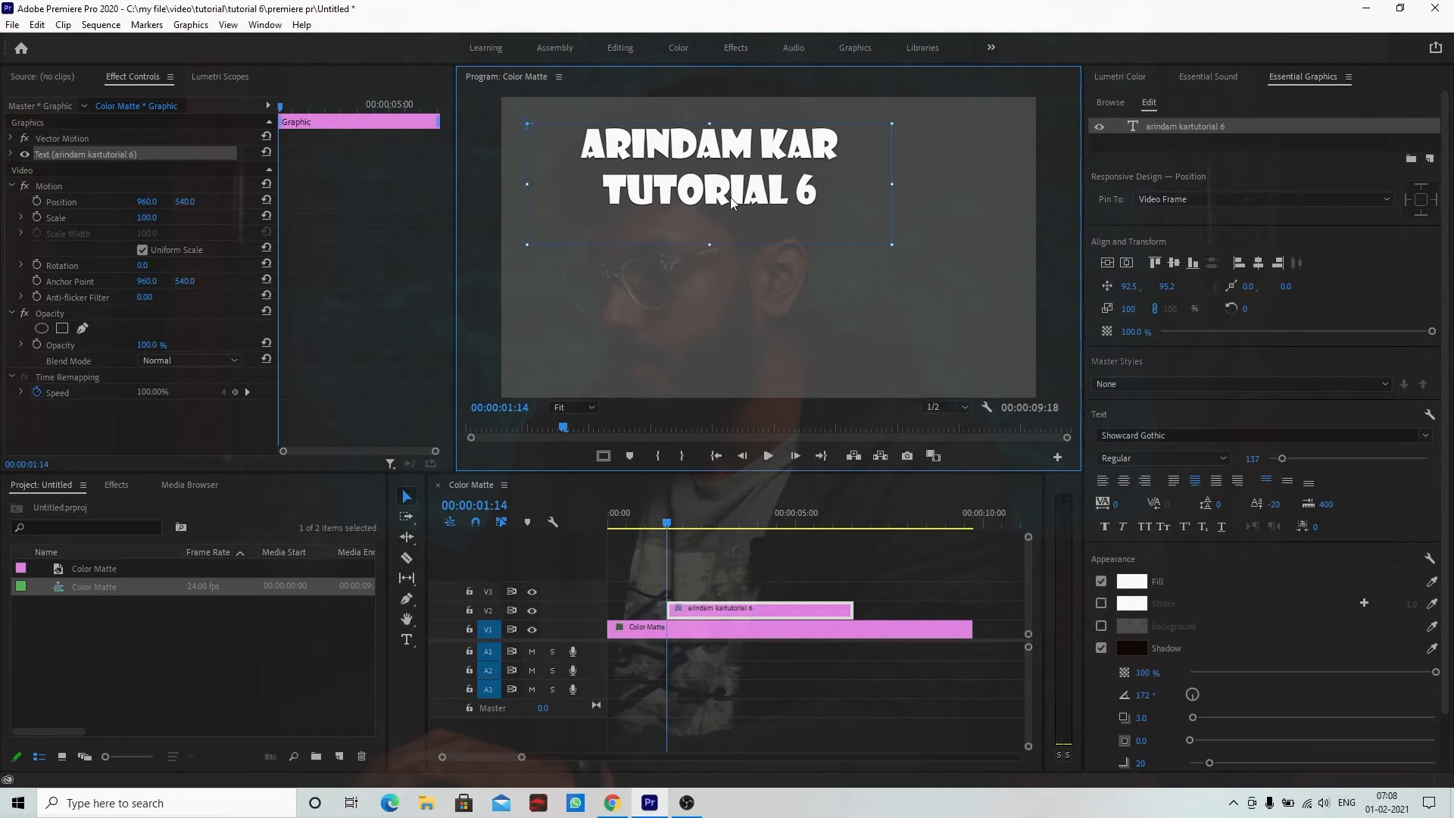
left_click_drag(730, 197, 798, 266)
Step: Change the text's fill color to red, C92A2A
scroll(1244, 583, "down", 2)
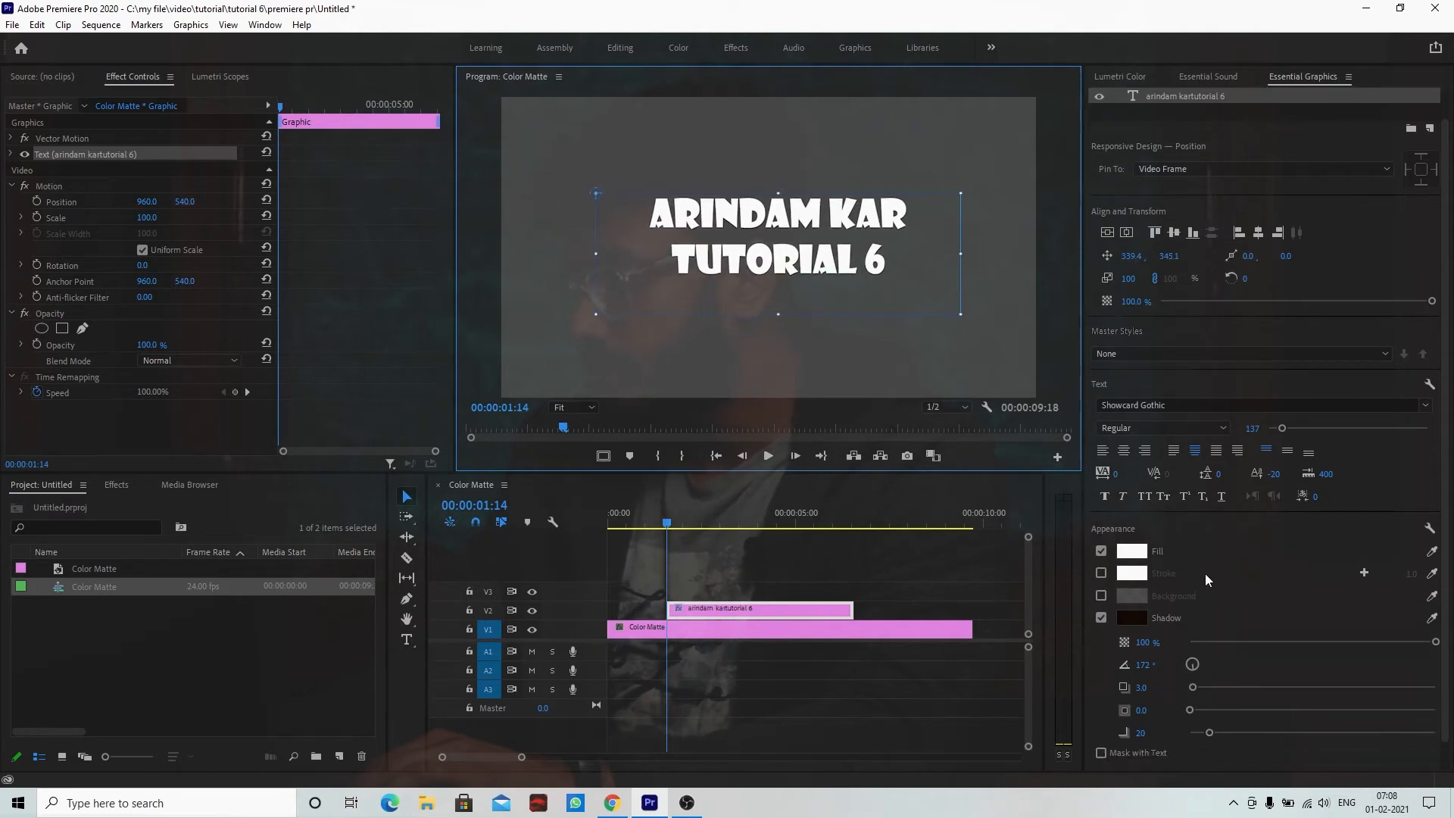
left_click(1131, 520)
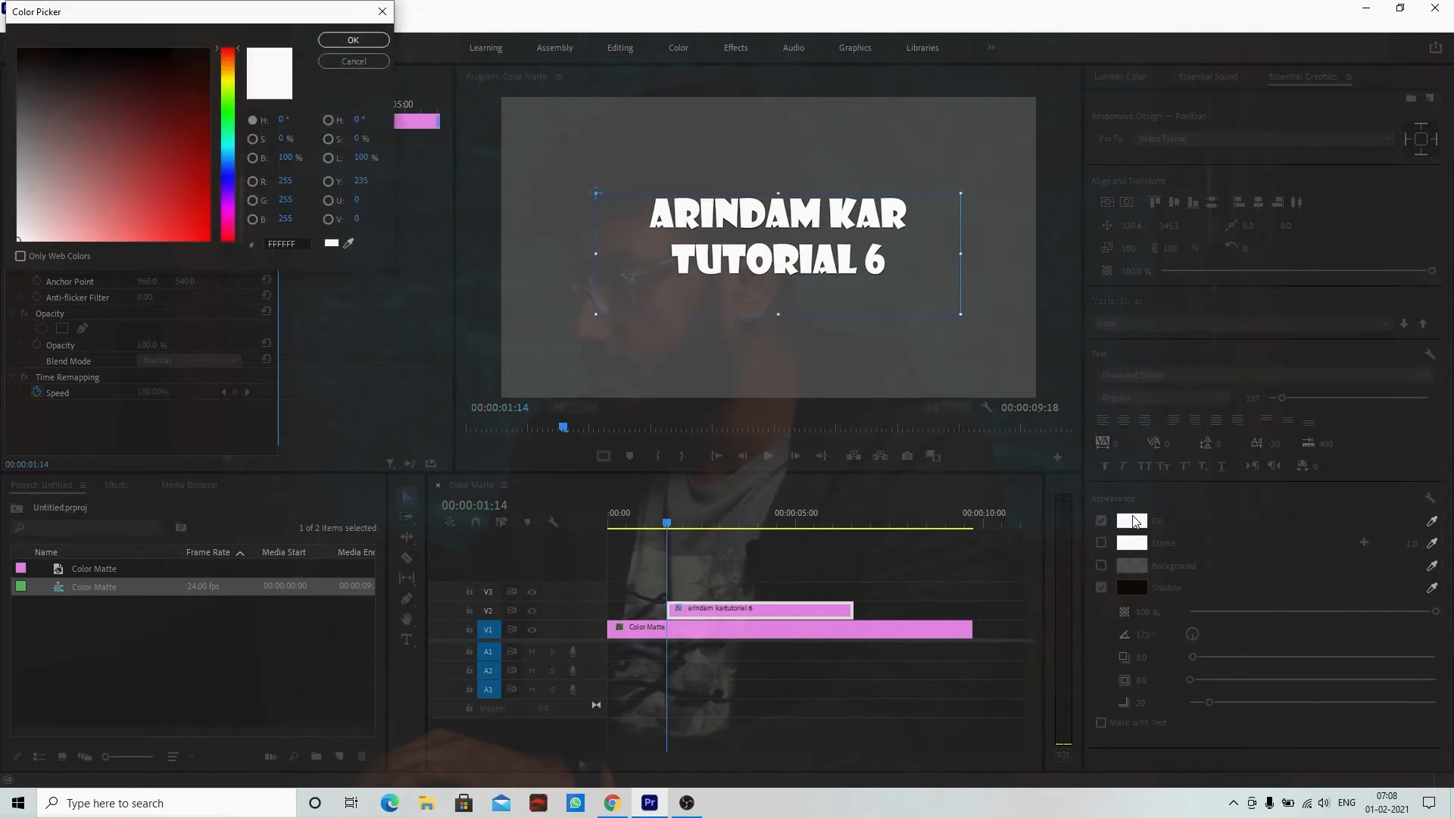
left_click(171, 150)
left_click(170, 200)
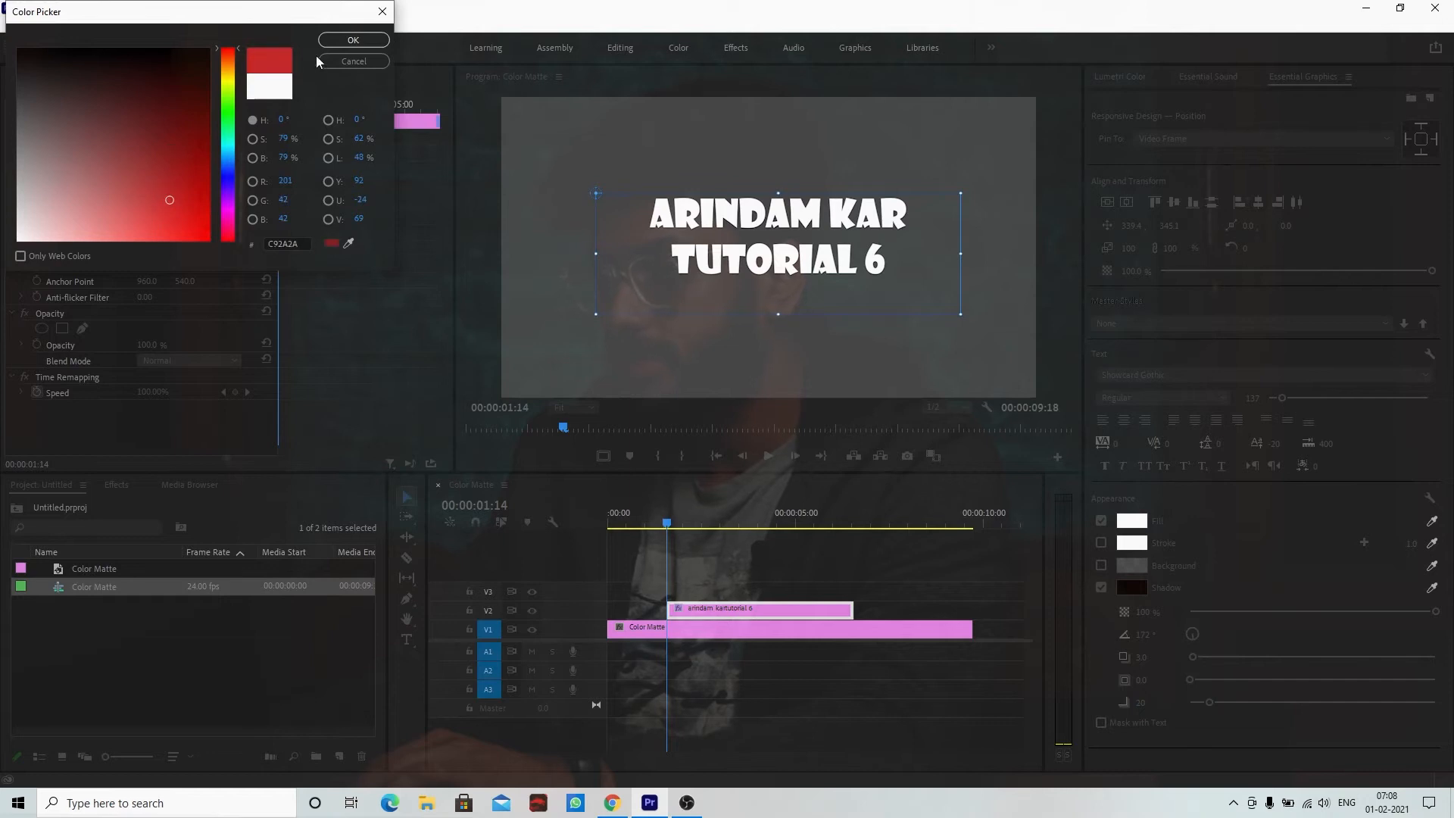
left_click(333, 40)
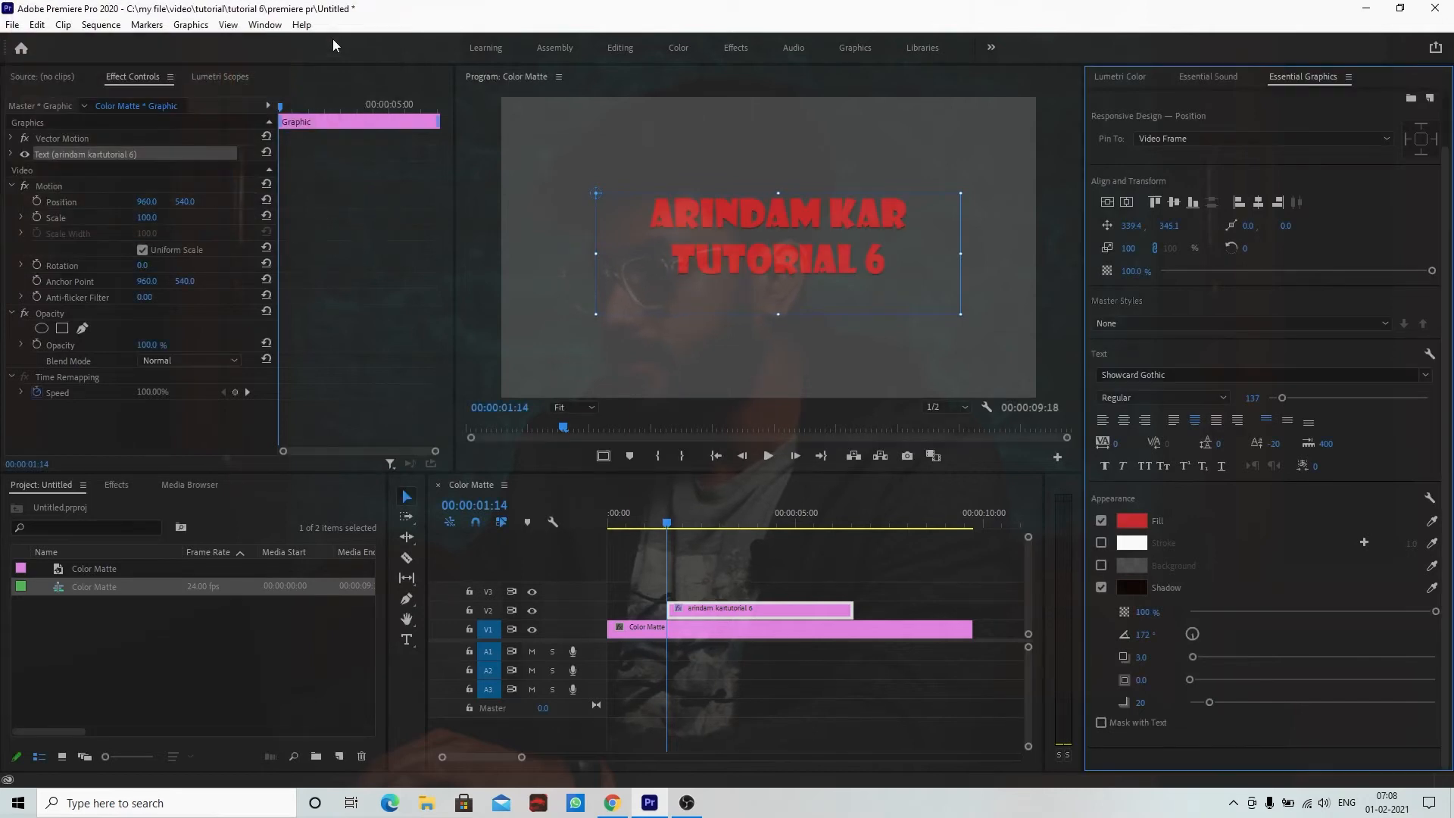
Step: Shift the text's fill hue to 160° for a green color, 2AC996
left_click(1132, 520)
left_click_drag(231, 148, 229, 135)
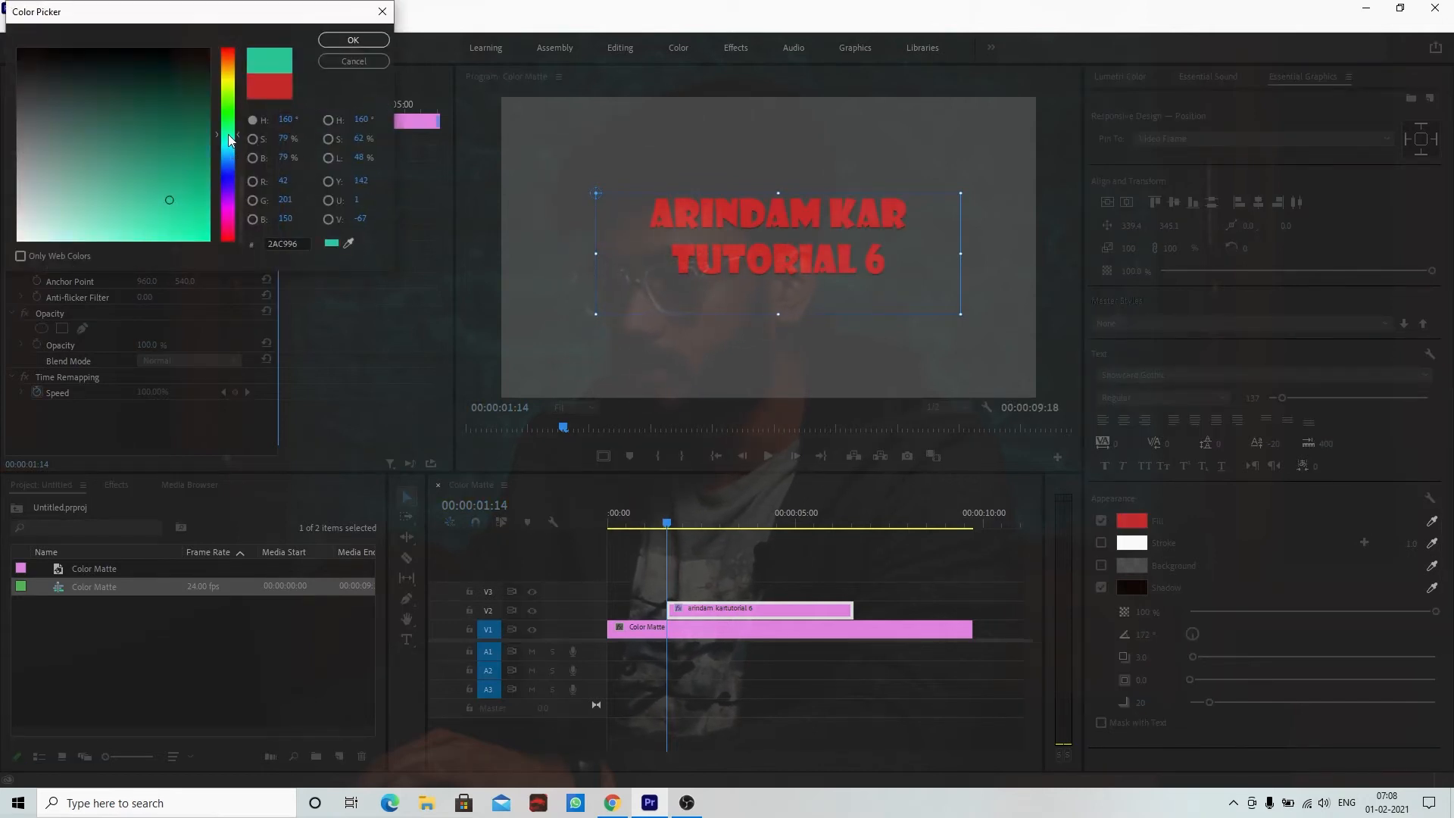
left_click(353, 40)
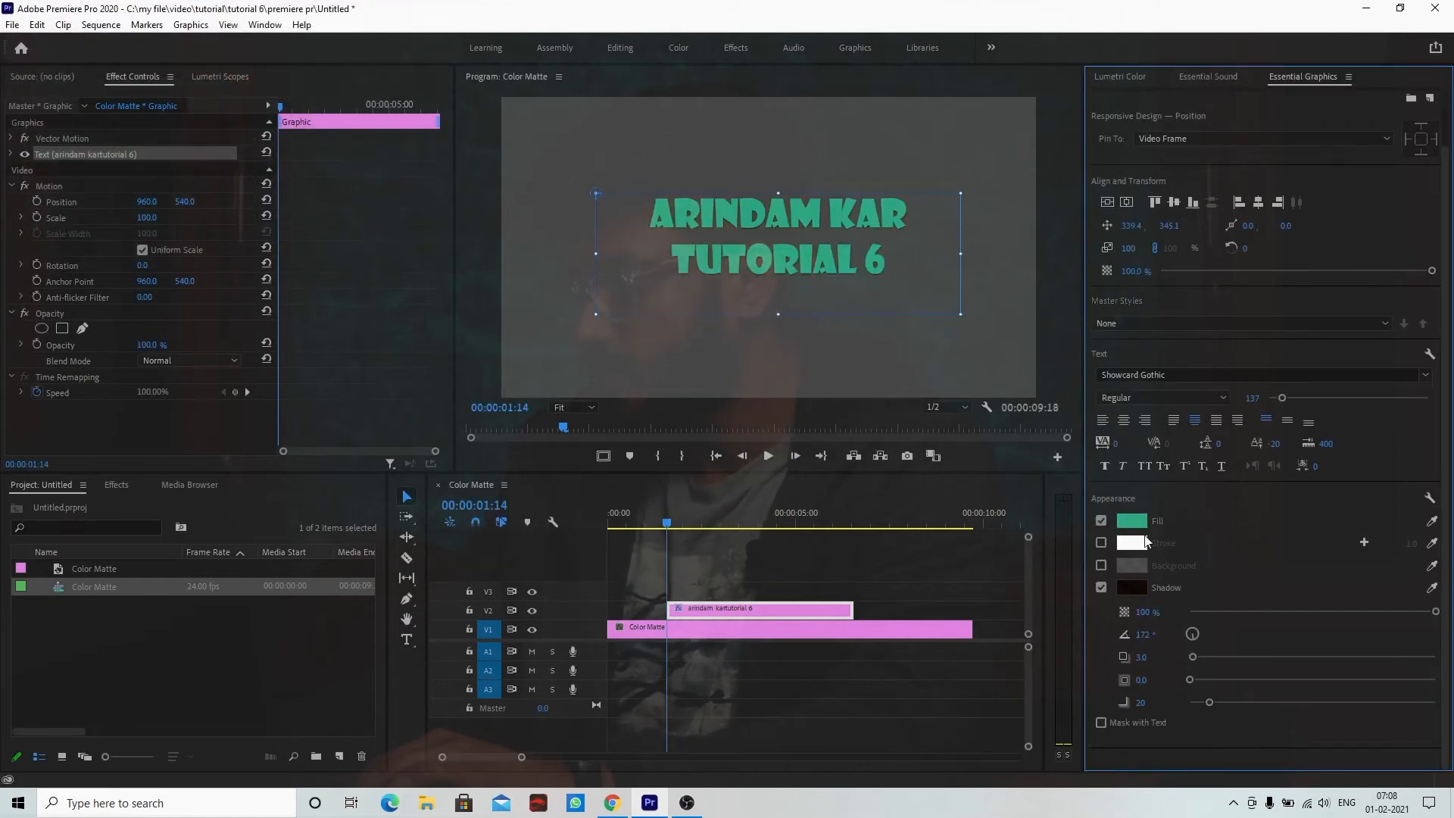
Step: Enable a white stroke on the text and set its width to 10
left_click(1101, 543)
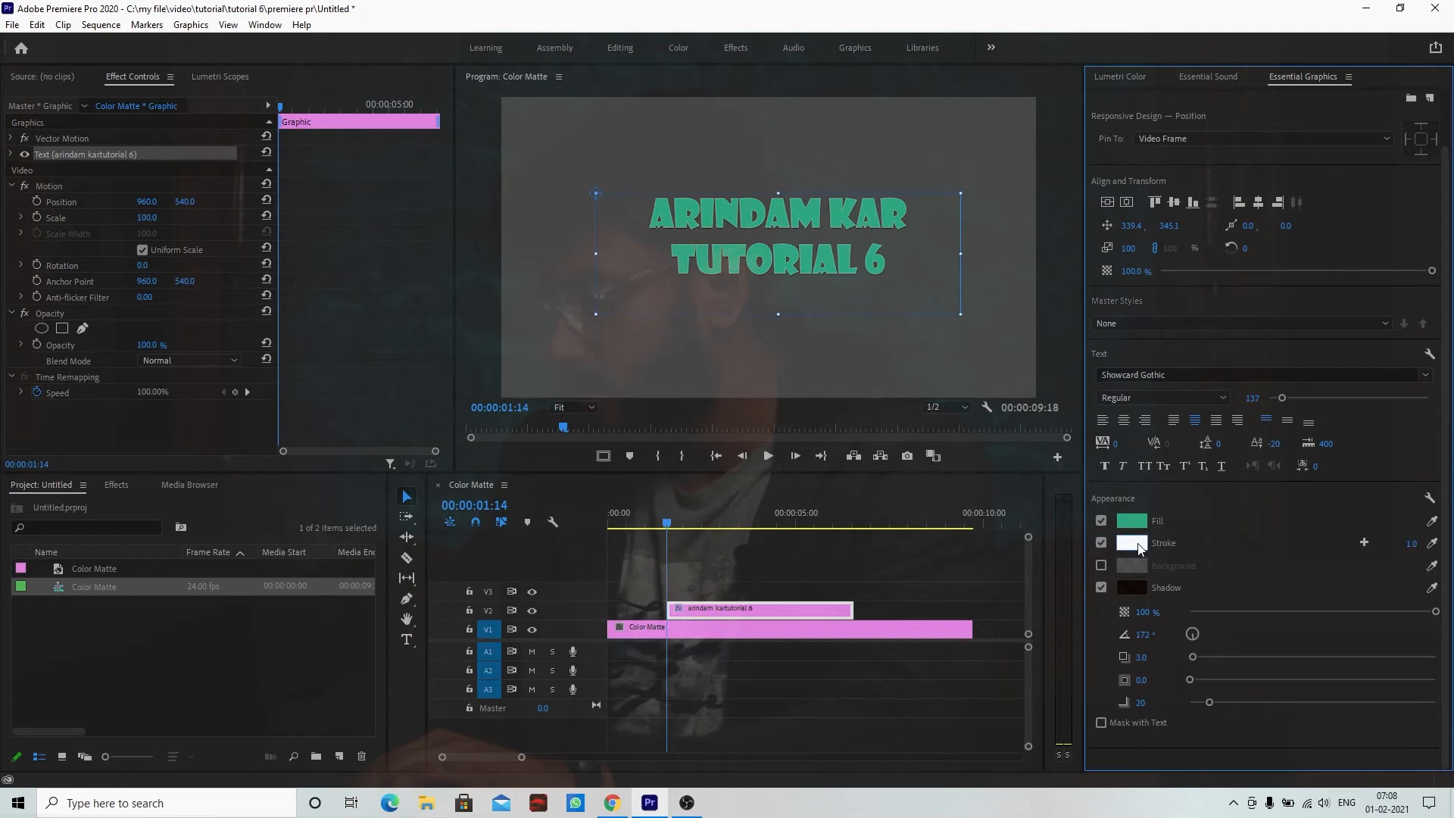
left_click(1414, 546)
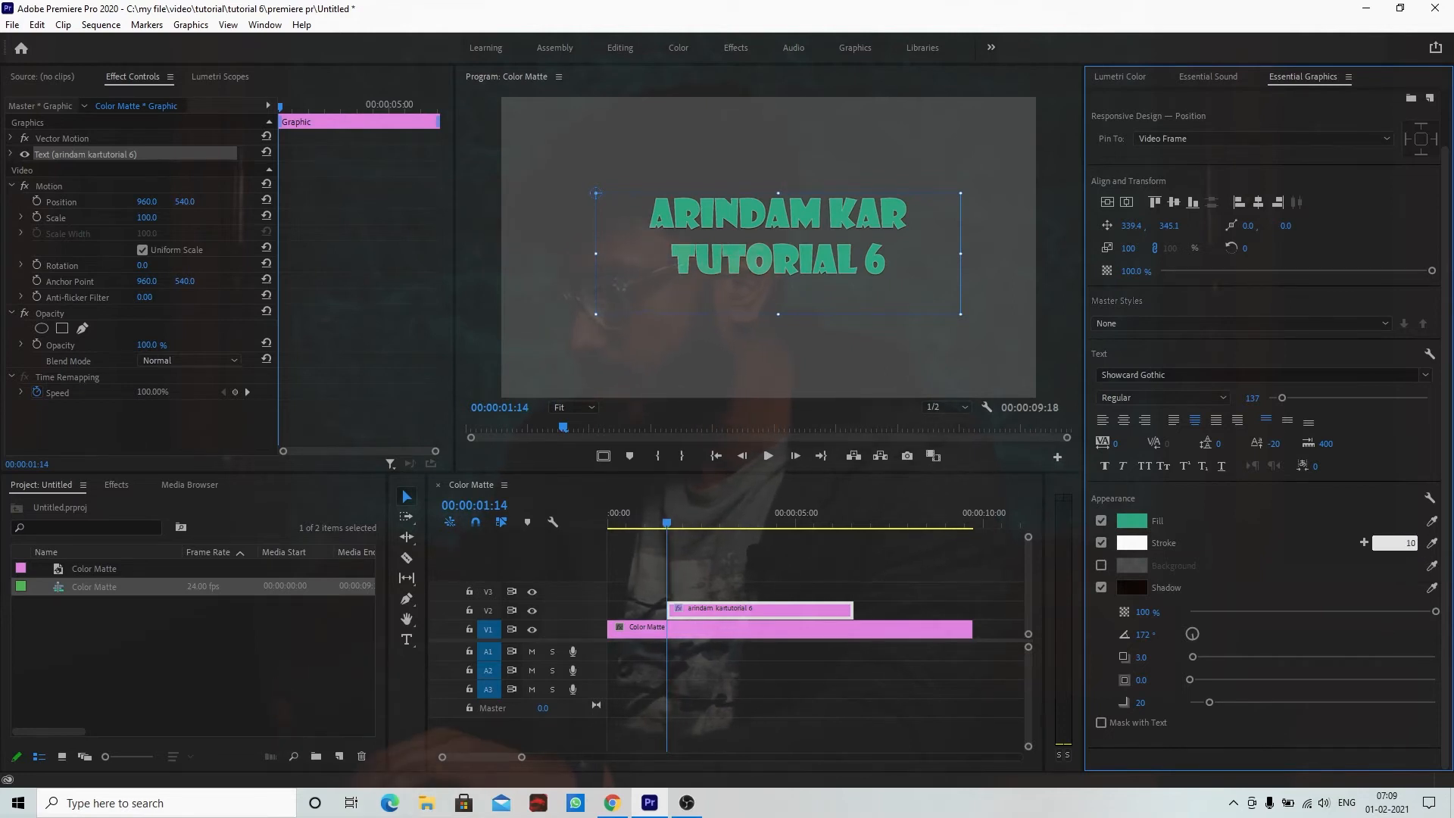
key("Return")
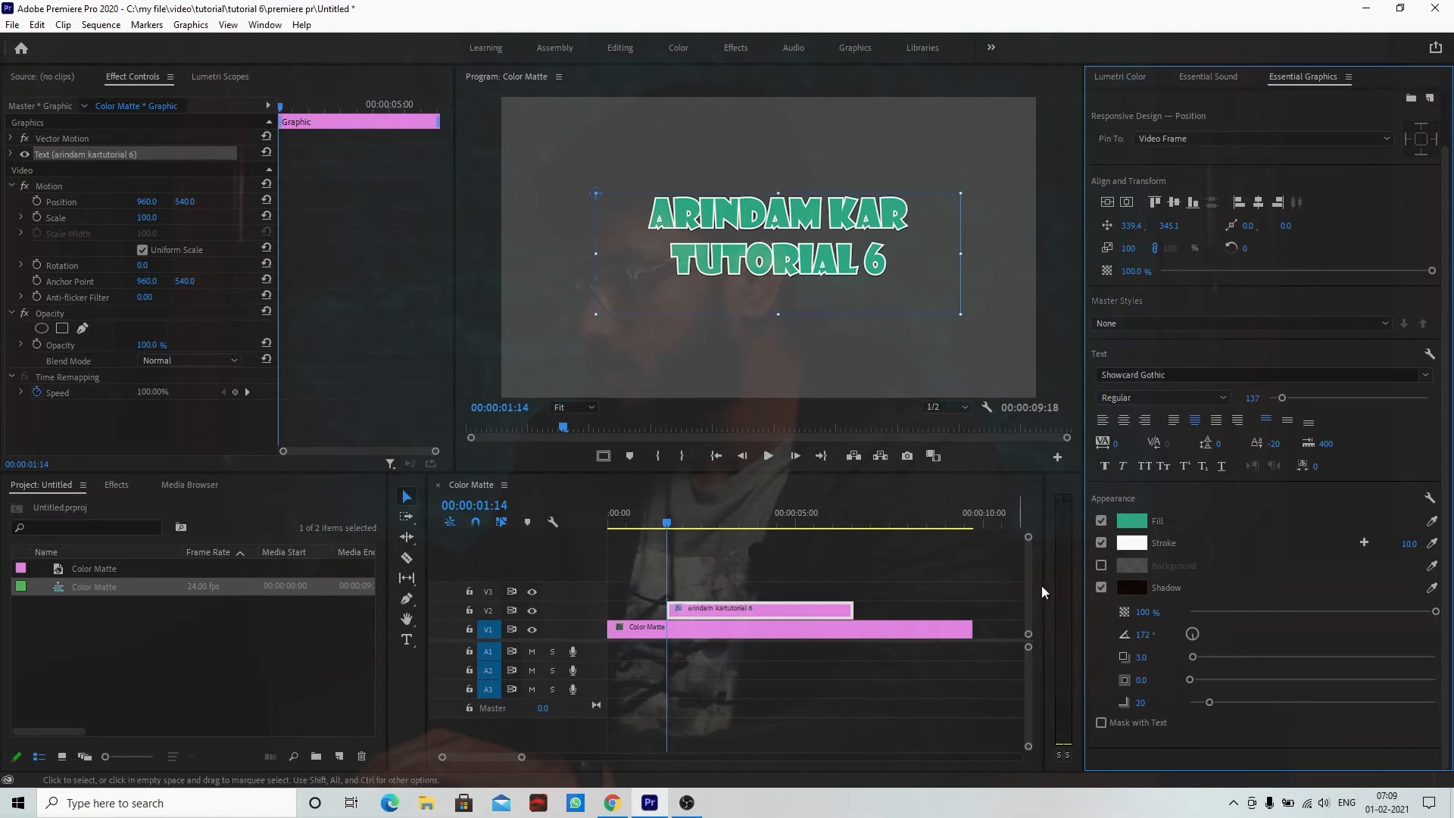
Step: Enable the text background and set its color to yellow-green, C2D616
left_click(1101, 566)
left_click(1135, 566)
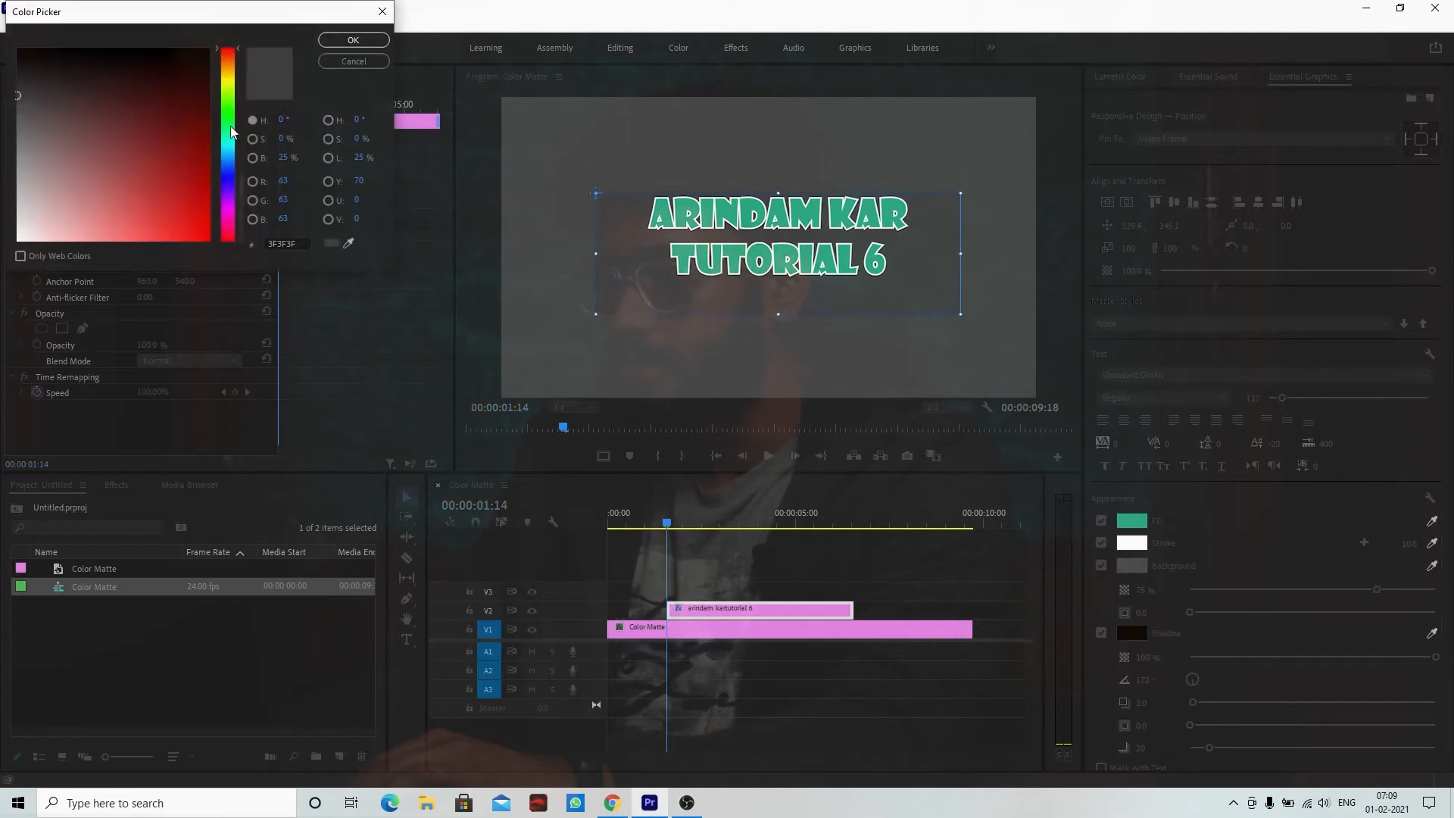
left_click_drag(232, 135, 227, 88)
left_click(190, 210)
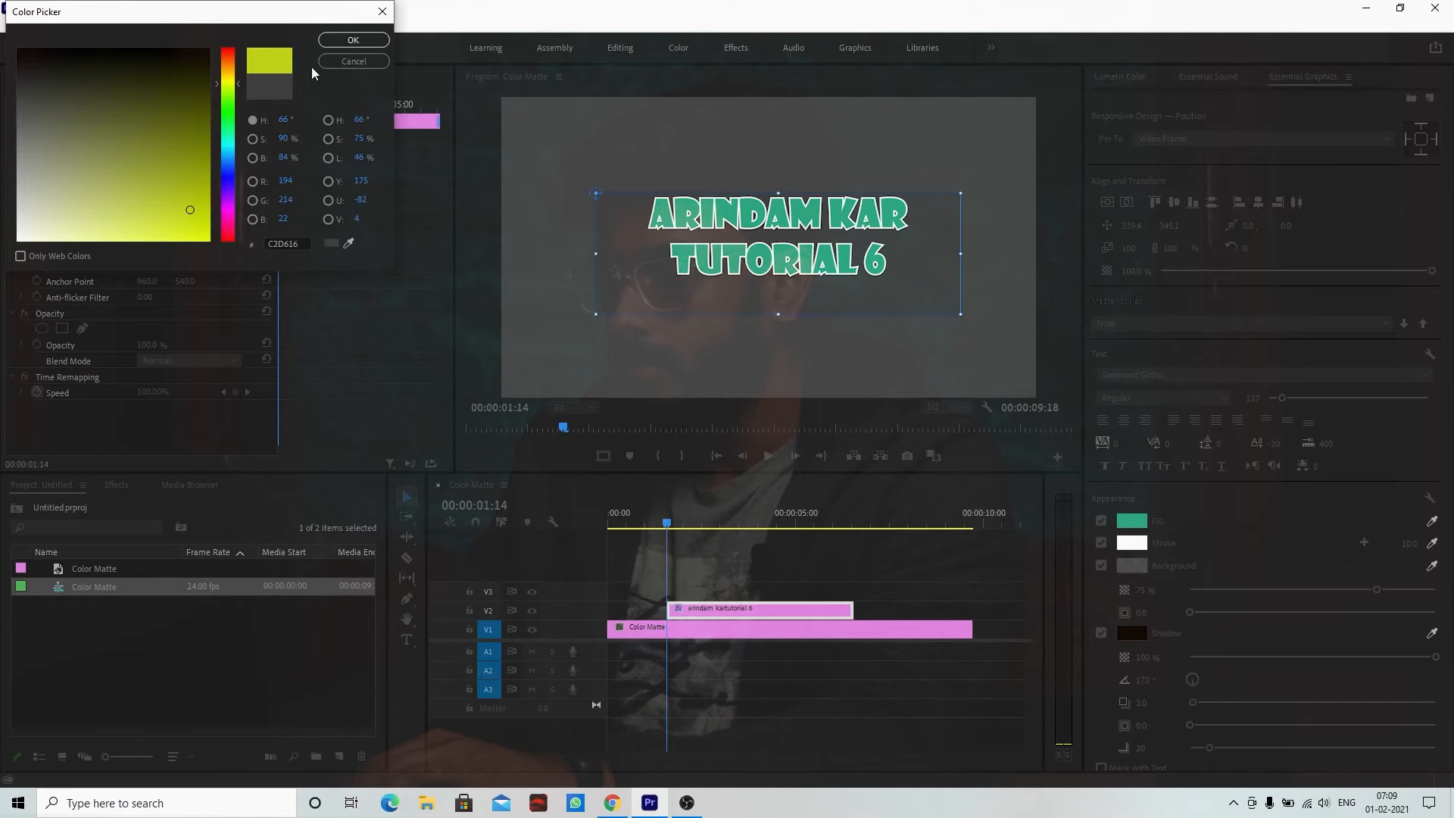
left_click(344, 40)
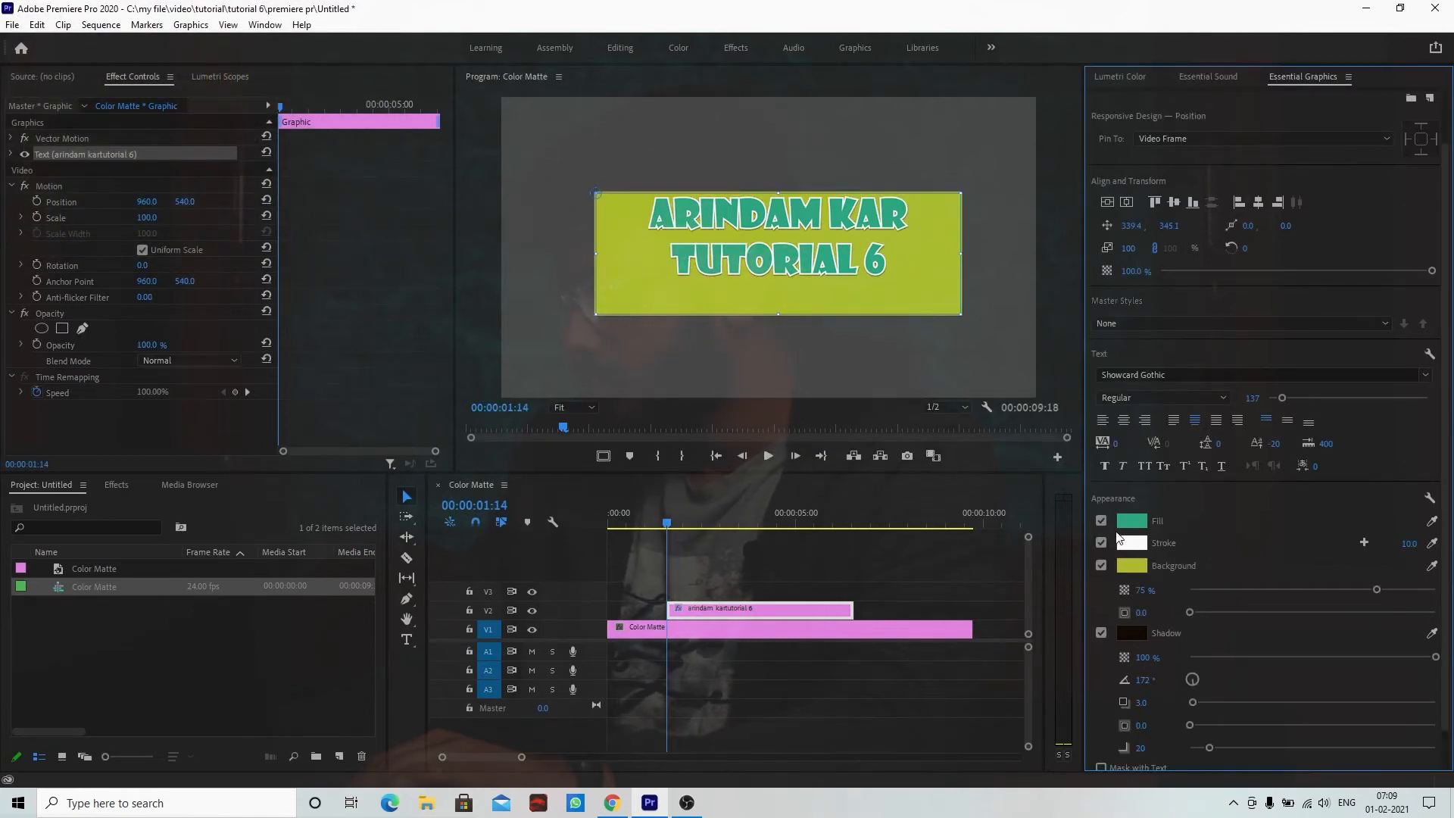
Step: Shorten the text box to fit the two lines and set the background to size 36.6 and 78% opacity
left_click_drag(1190, 612, 1246, 612)
left_click_drag(778, 314, 784, 283)
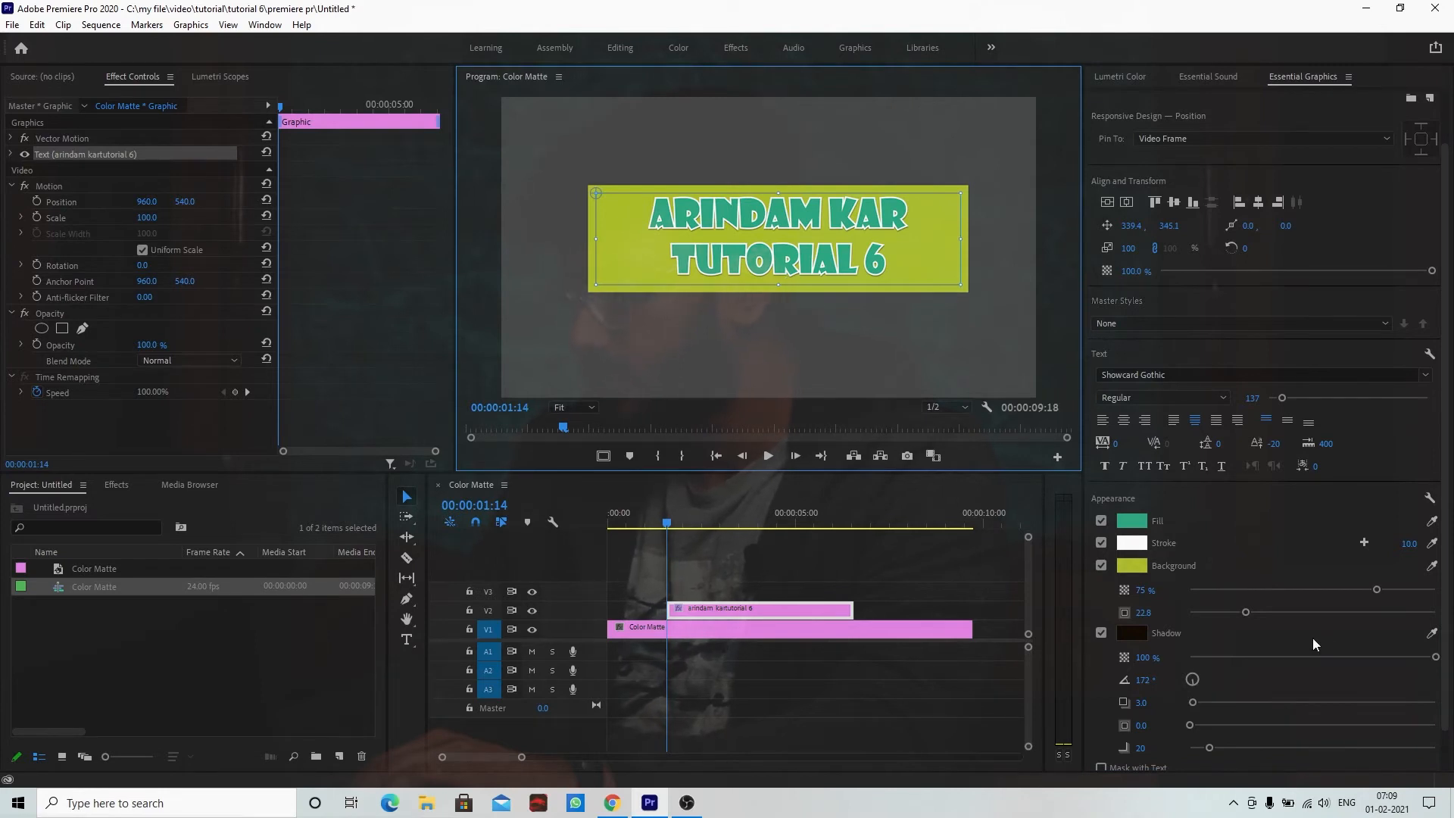
left_click_drag(1247, 614, 1379, 594)
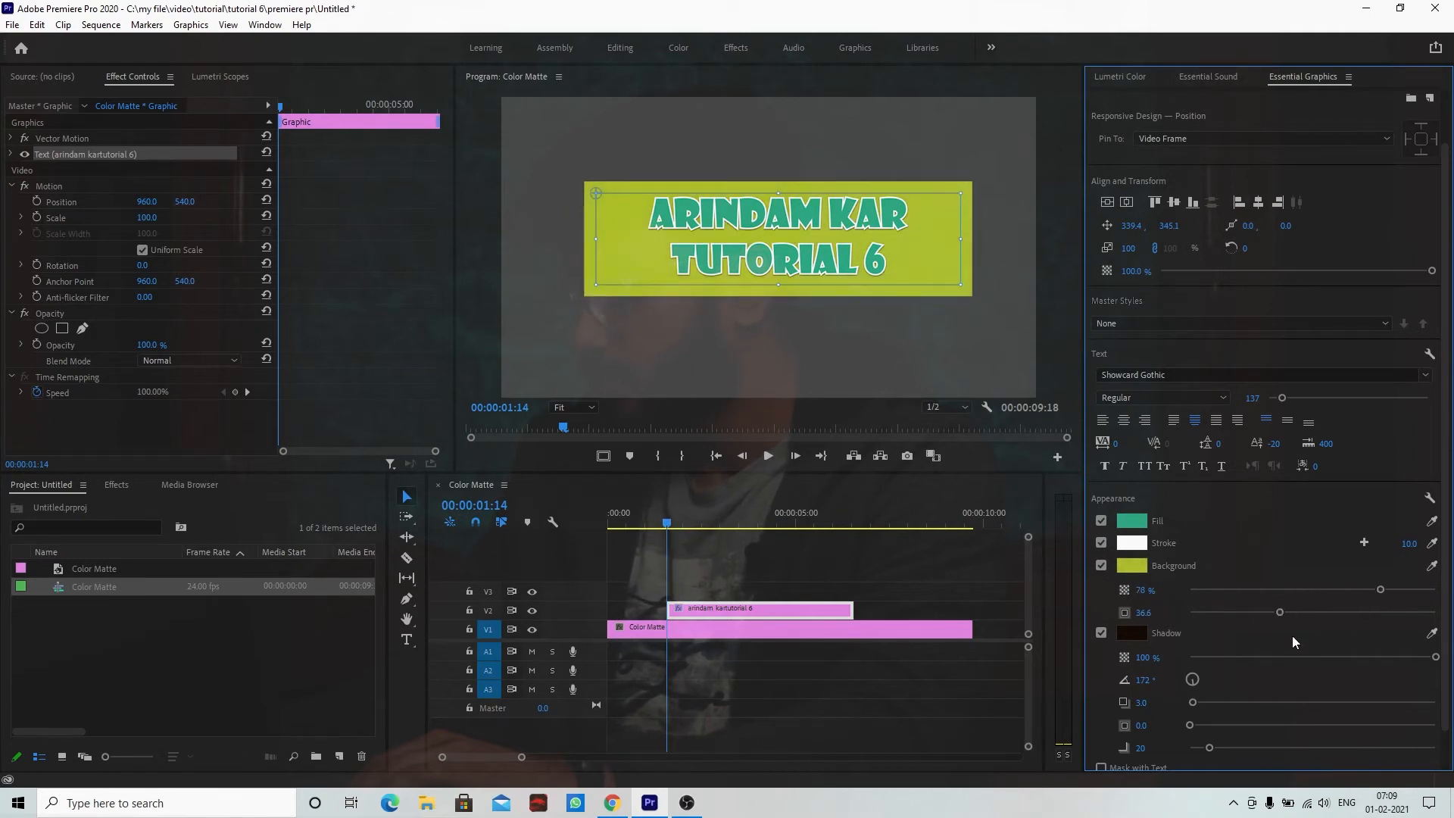
Step: Turn off the text's shadow
scroll(1290, 638, "down", 3)
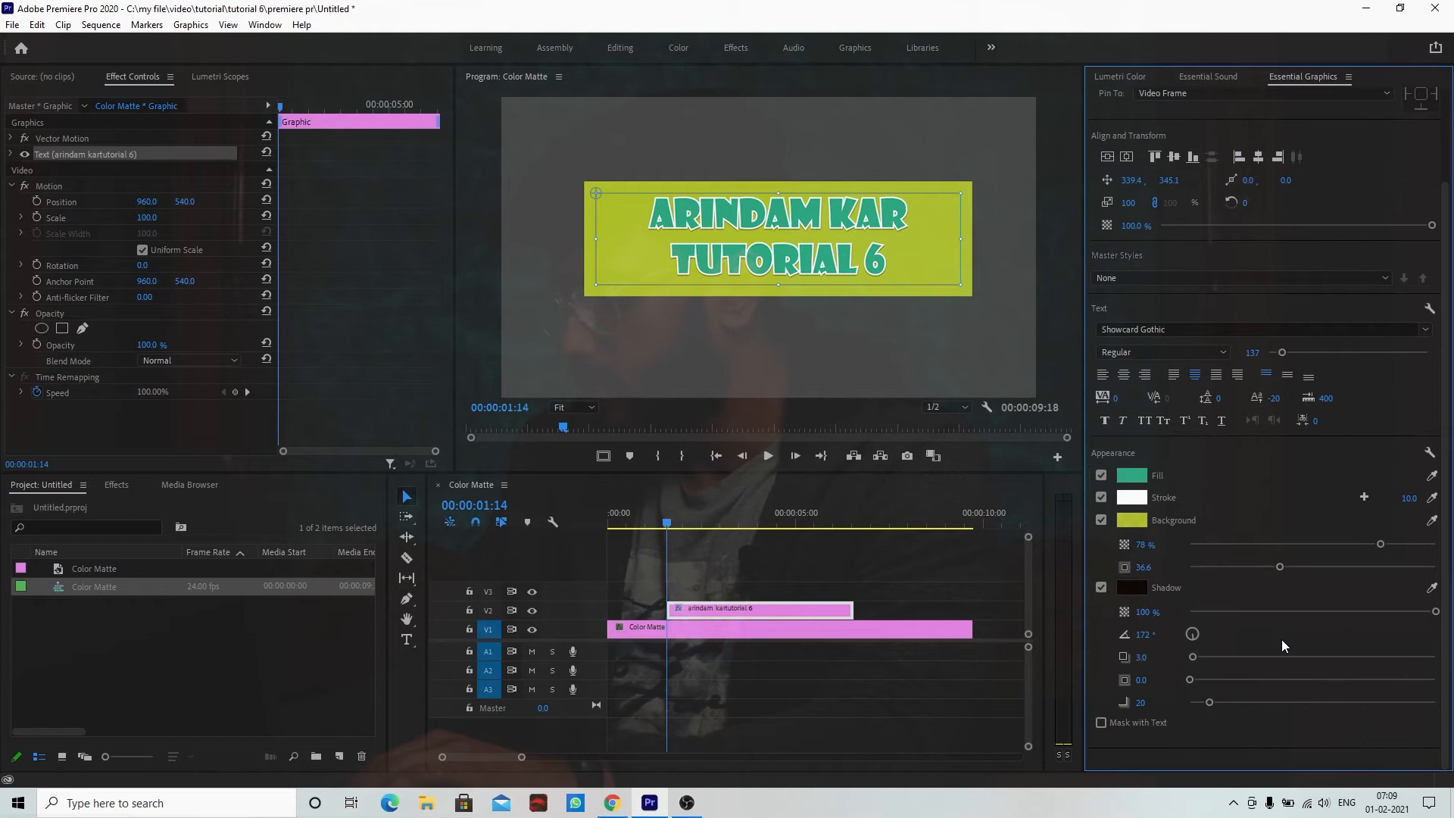
left_click(1099, 589)
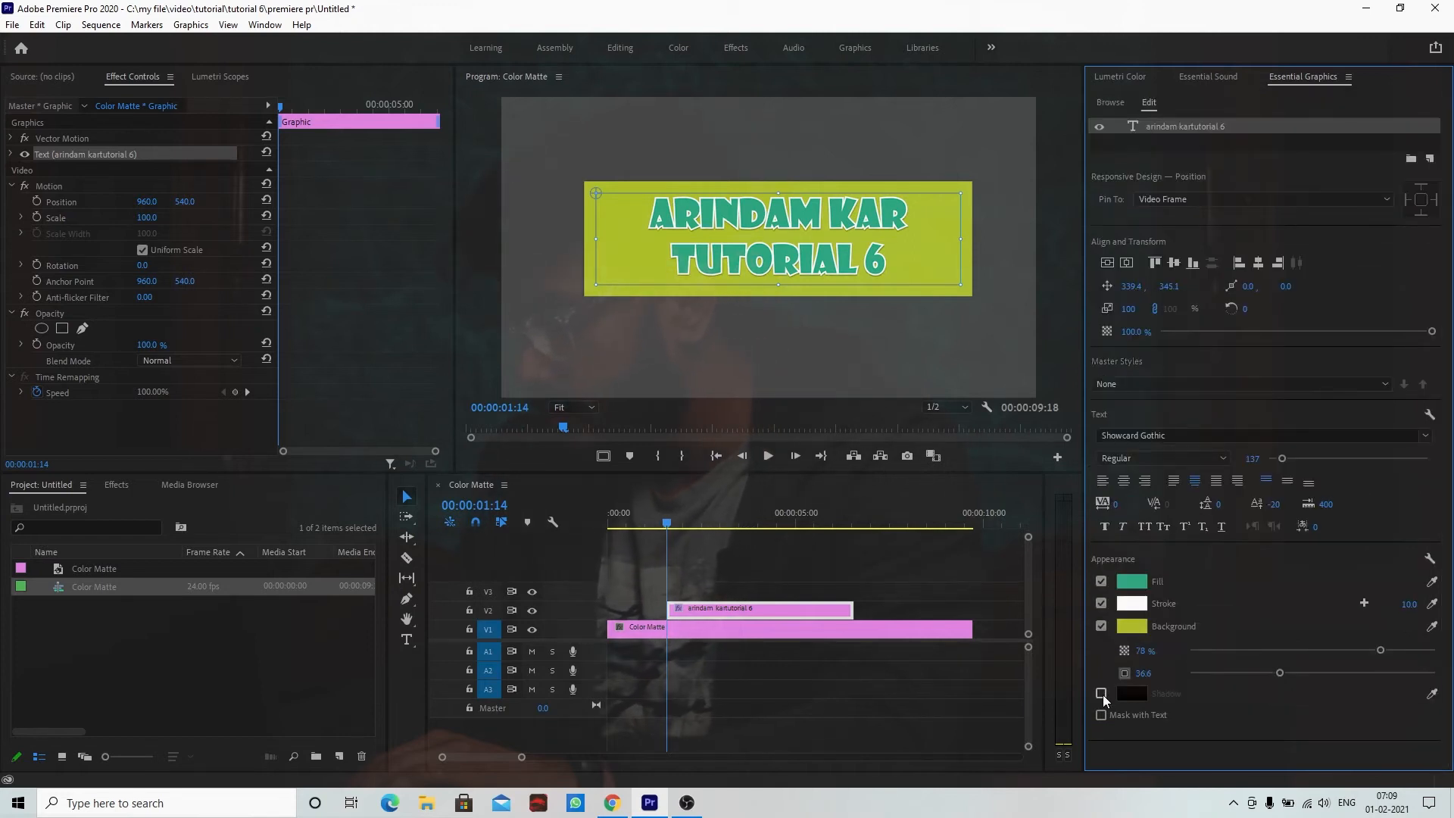
Step: Turn the title text's shadow back on and adjust it to distance 32, size 1.8 and blur 6
left_click(1103, 693)
scroll(1170, 689, "down", 6)
mouse_move(1191, 671)
left_mouse_down()
mouse_move(1298, 678)
mouse_move(1265, 671)
mouse_move(1288, 671)
mouse_move(1228, 679)
mouse_move(1255, 697)
mouse_move(1193, 697)
left_mouse_up()
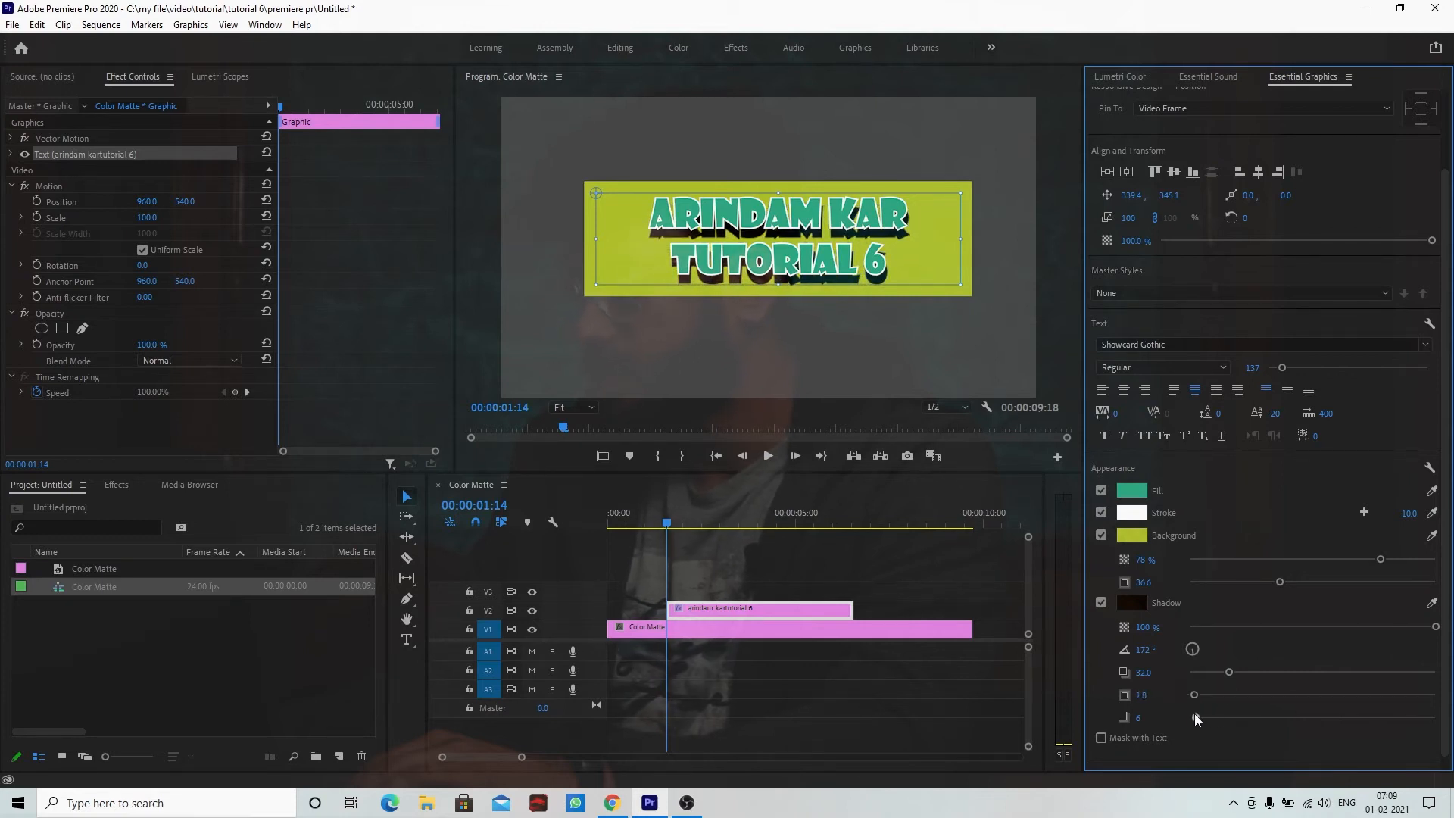
Step: Select the title clip on V2 and try to start a second text layer below its two lines
left_click(734, 604)
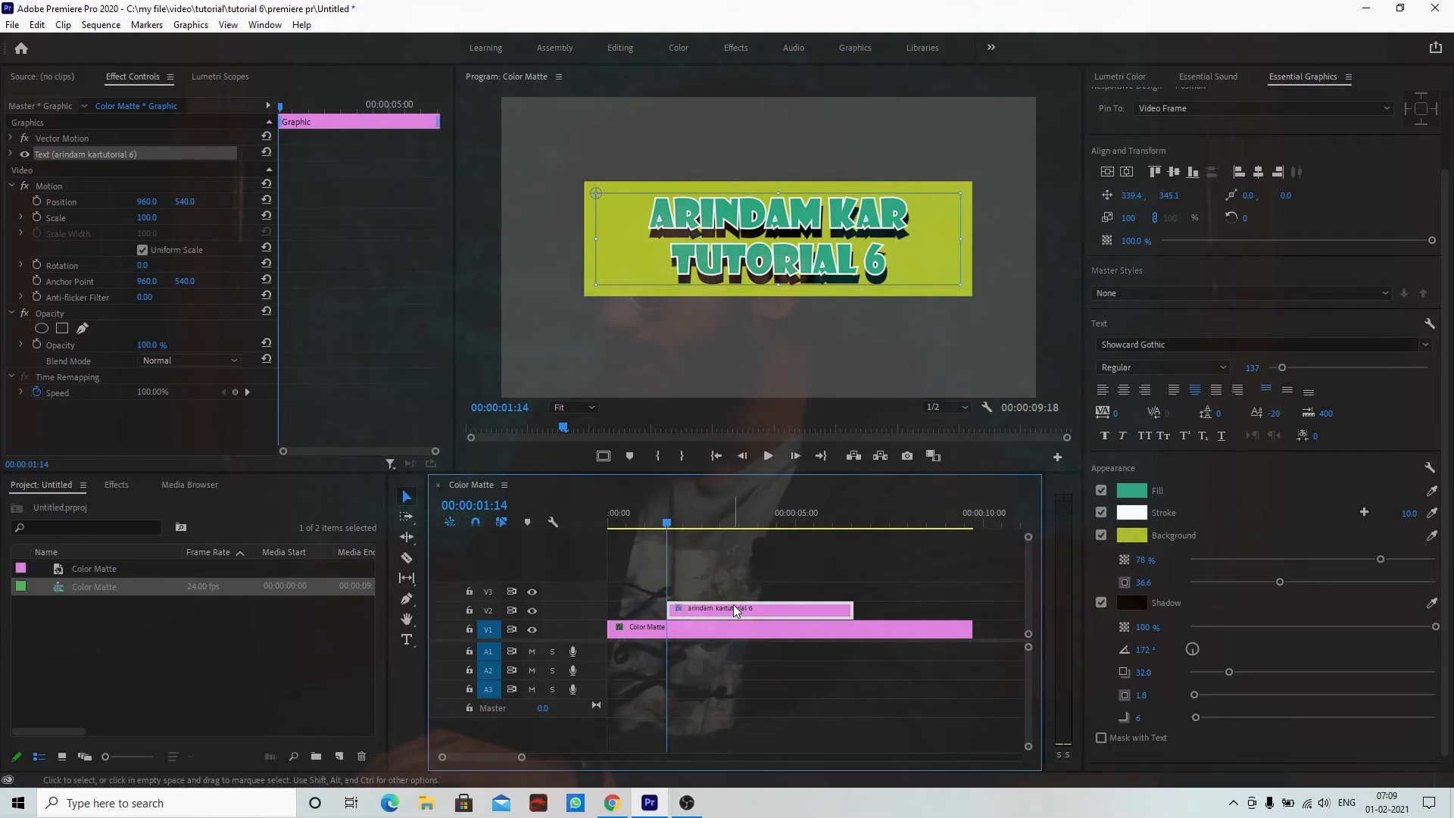
left_click(810, 573)
left_click(769, 608)
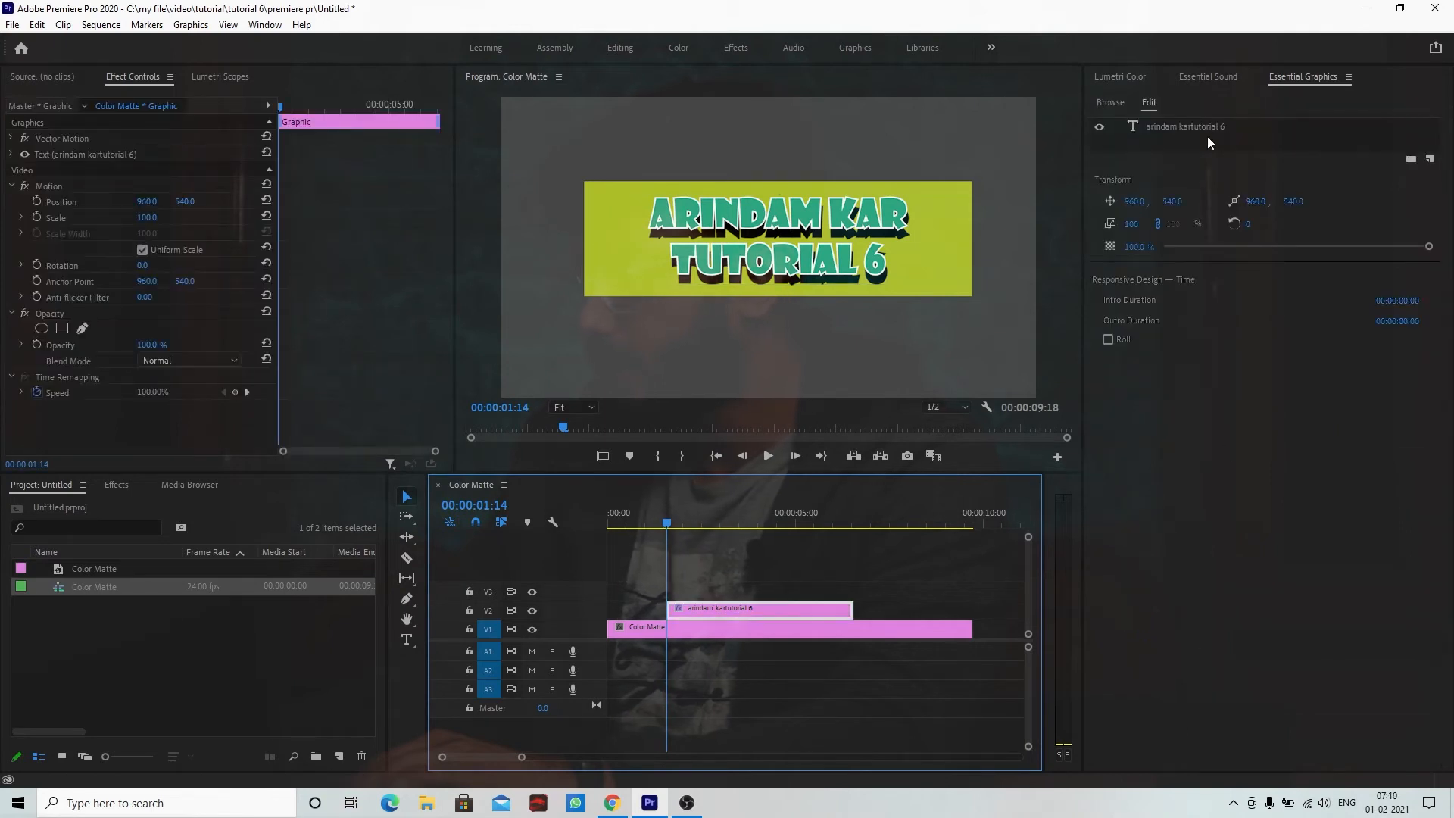
left_click(1143, 125)
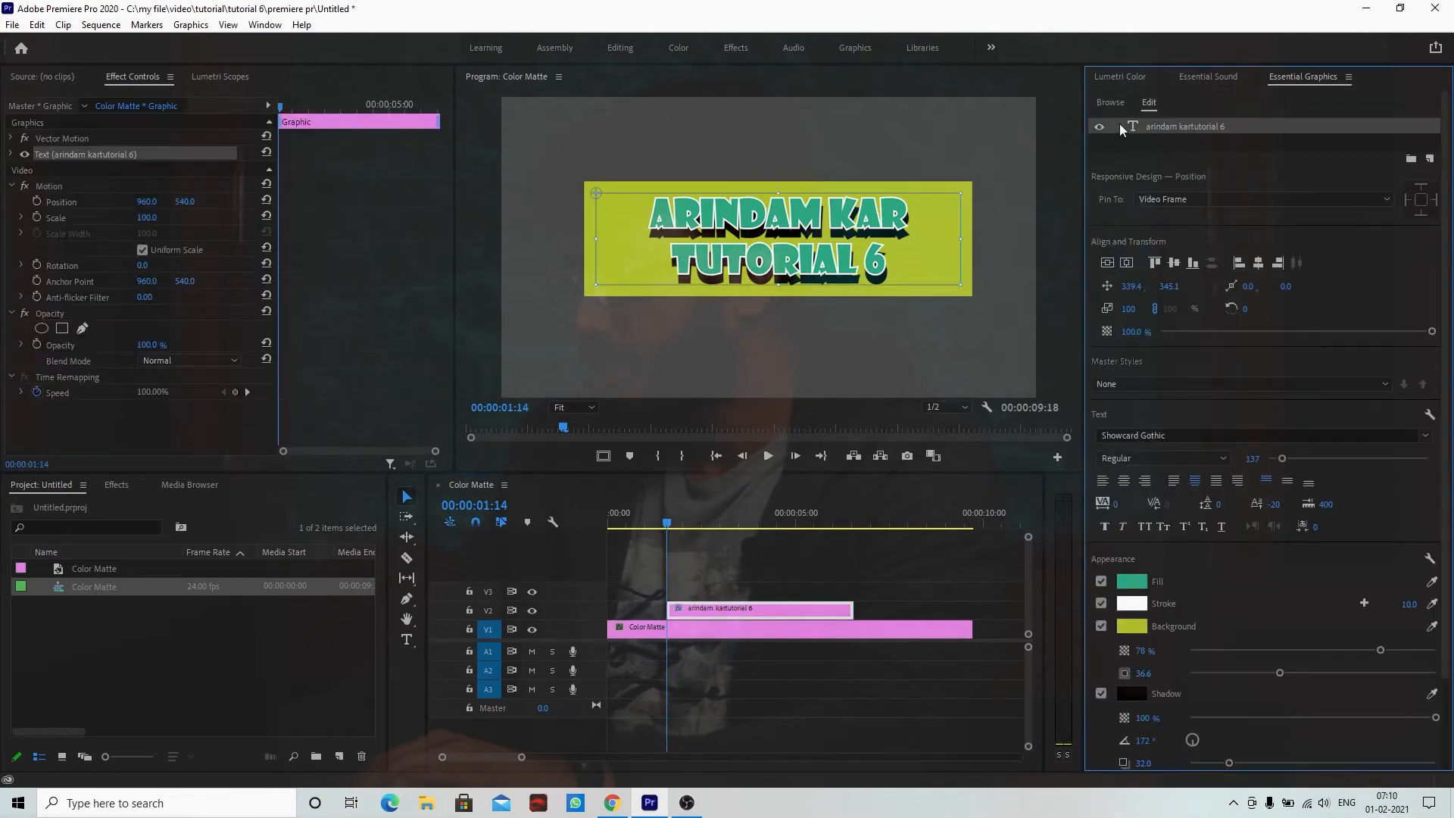
left_click(821, 610)
left_click(407, 639)
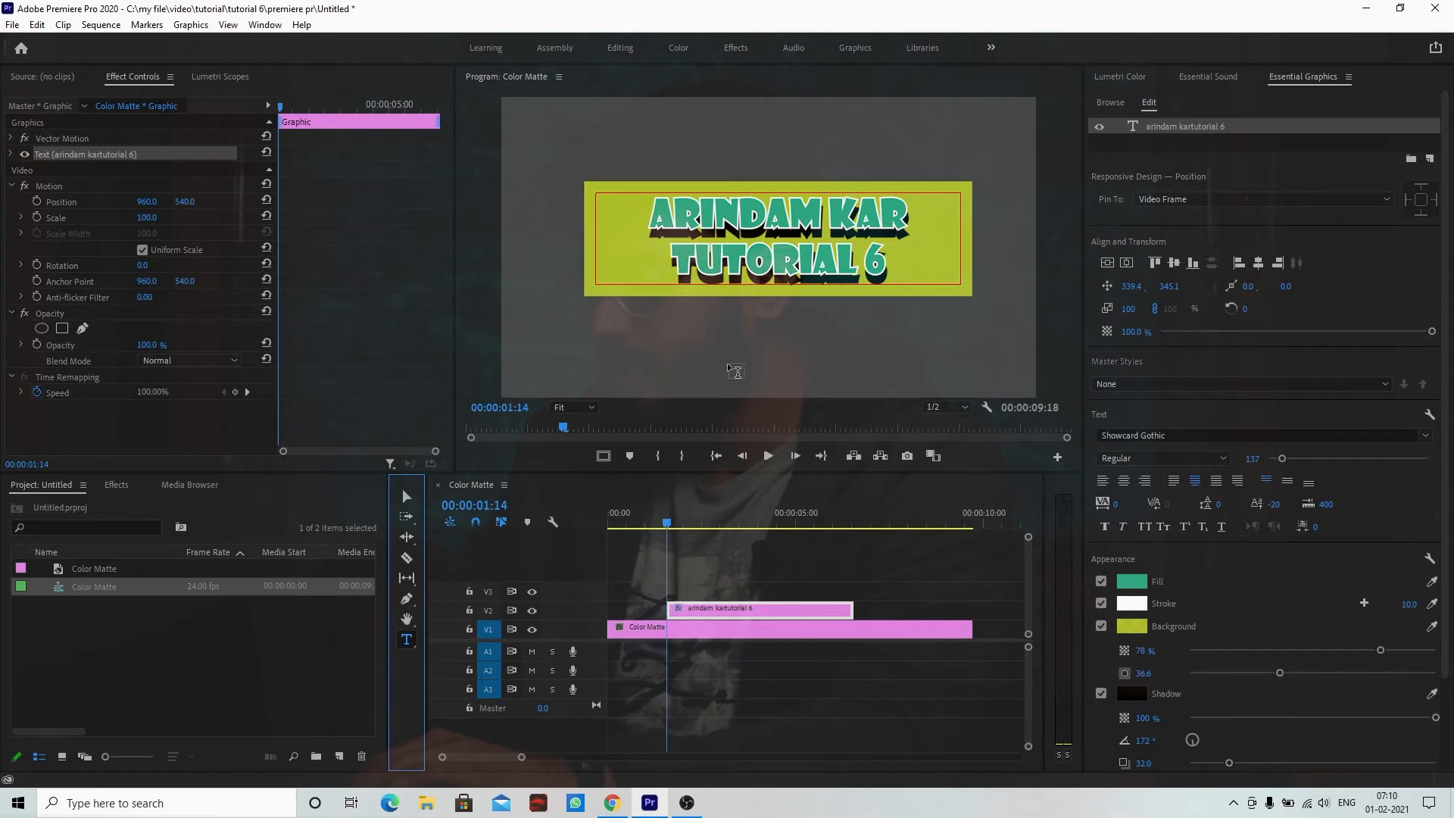
left_click(726, 344)
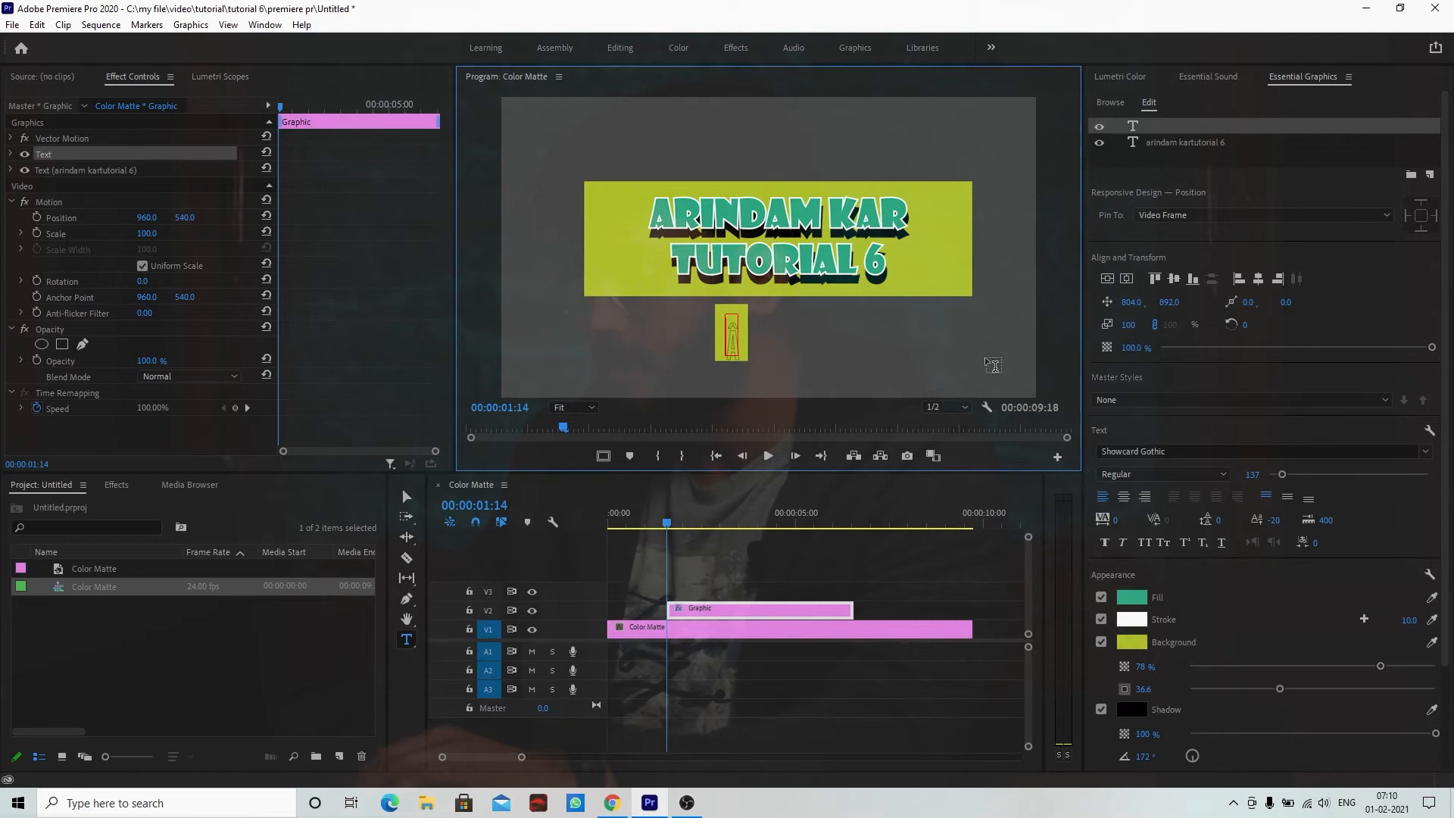
key("ctrl+z")
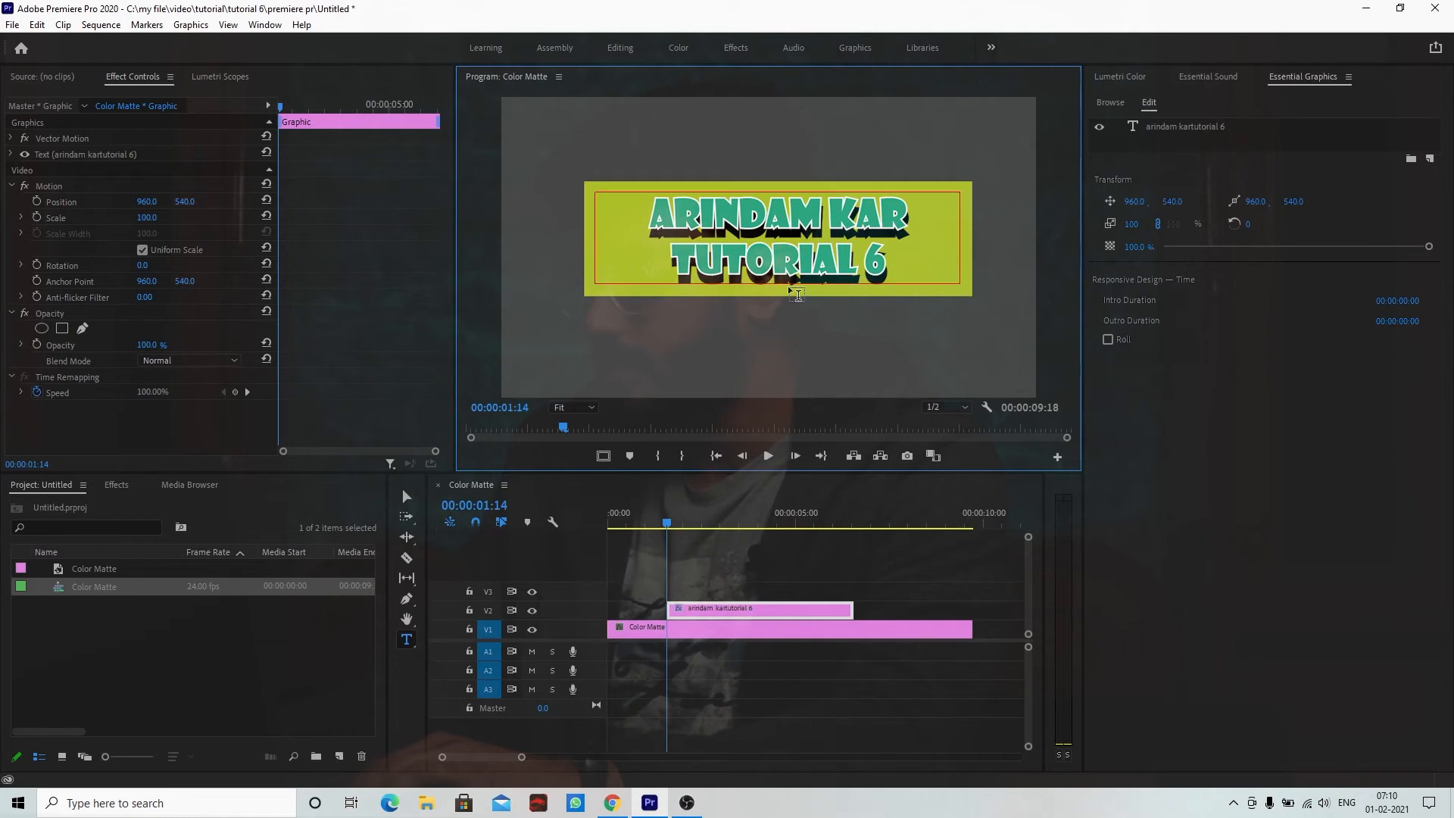
Step: With no clip selected, add the text "adasdad" above the title as a separate clip and delete that clip
left_click(886, 564)
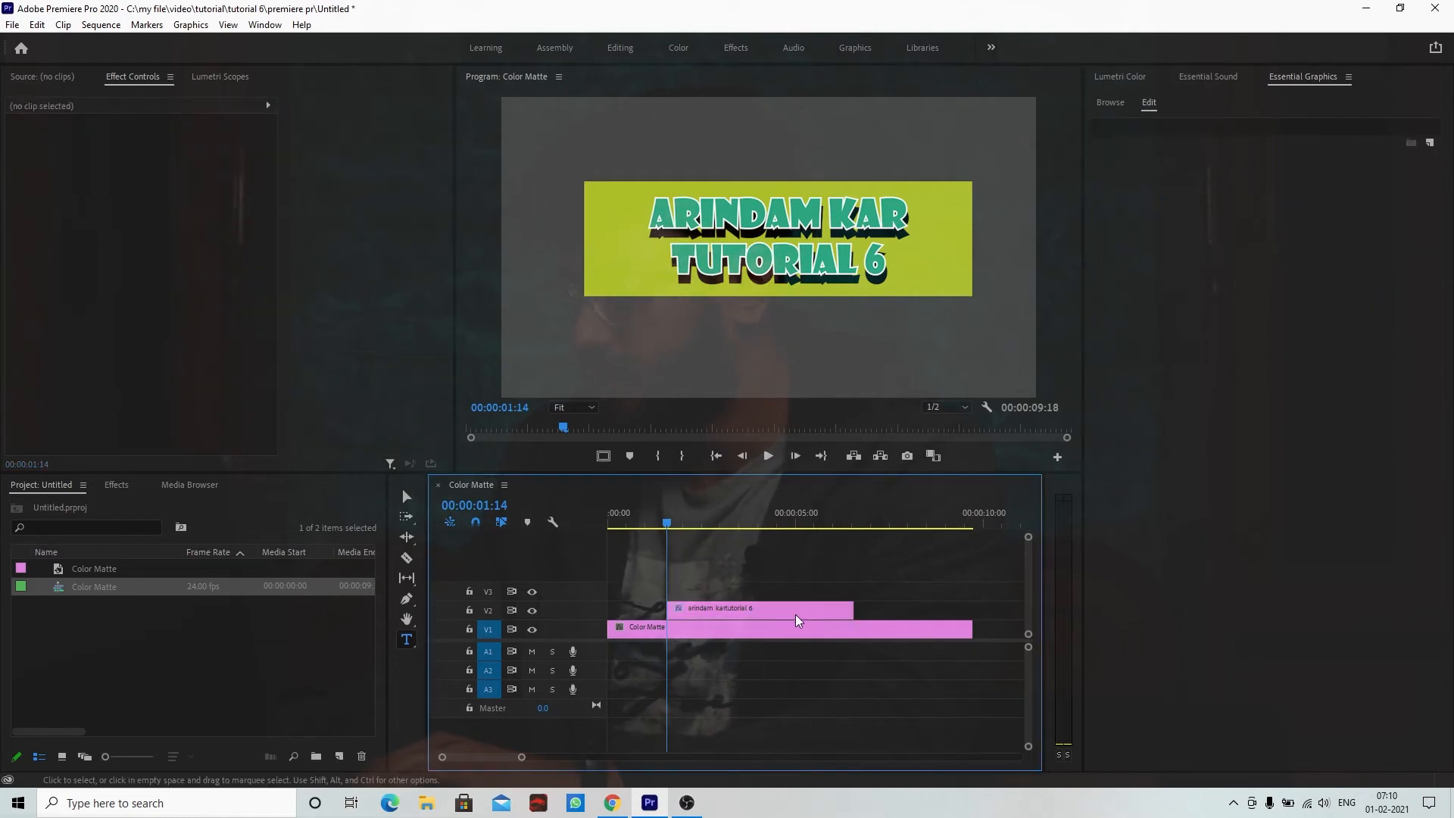
left_click(719, 146)
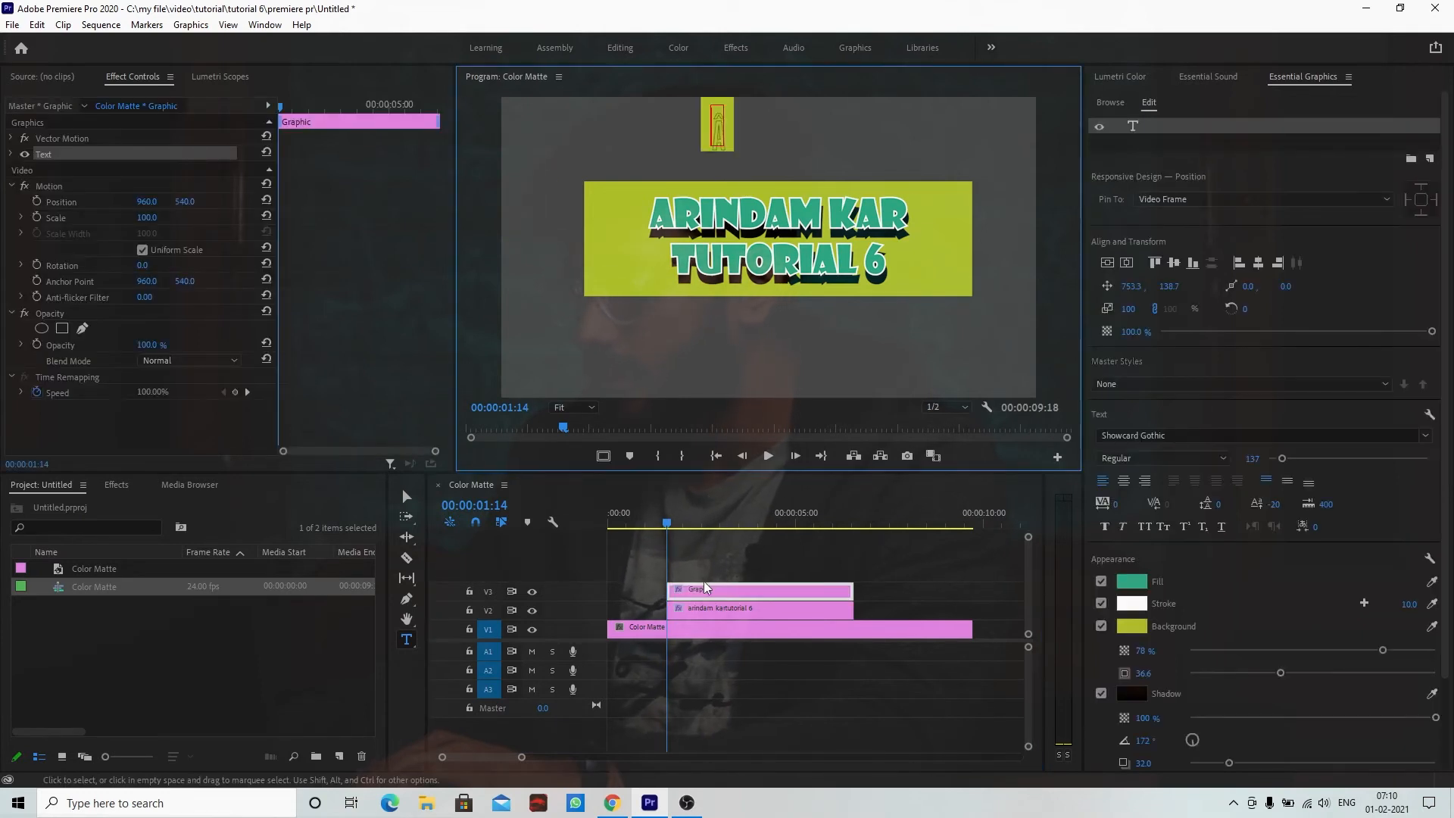
type("adasdad")
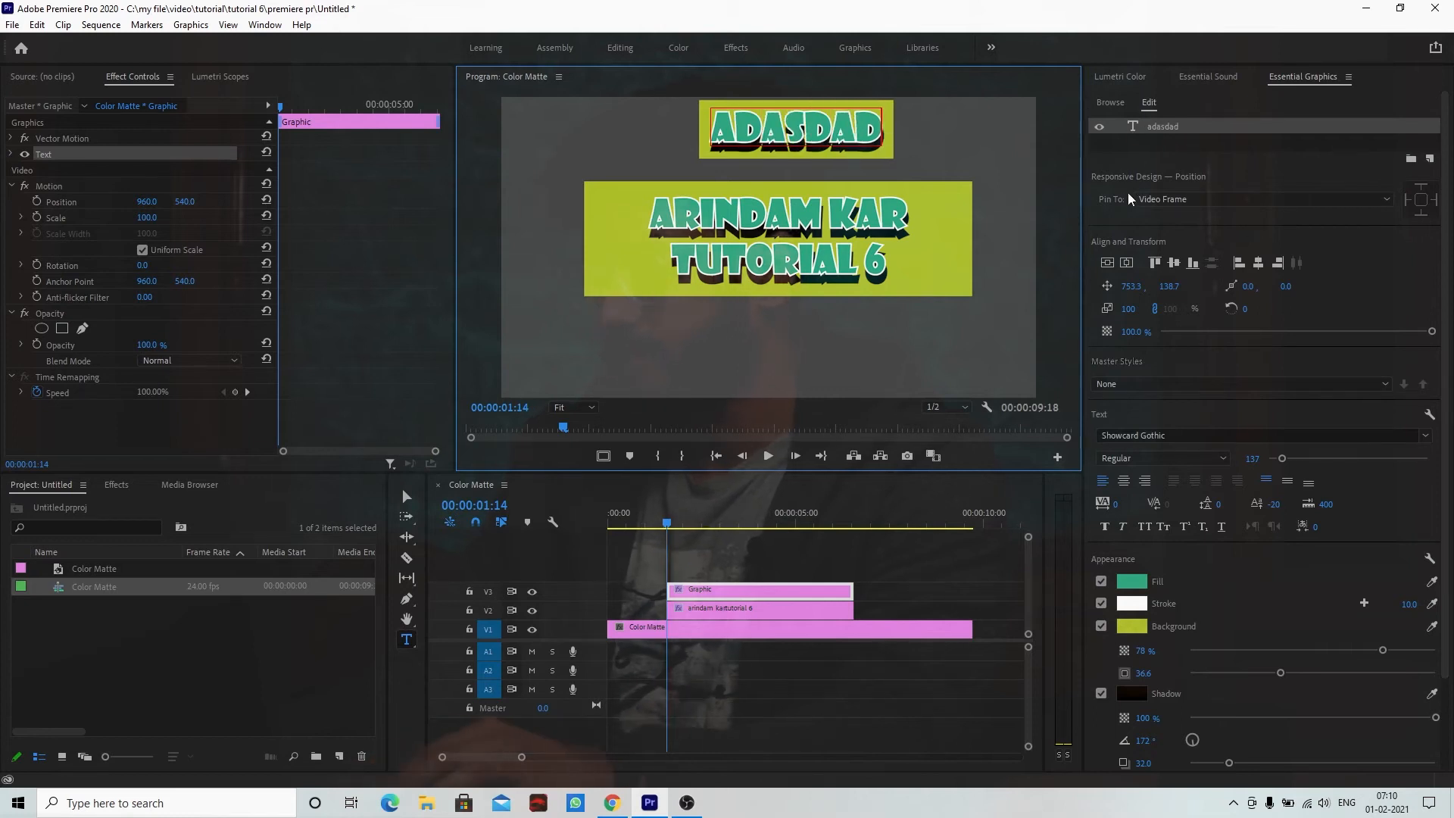
left_click(897, 589)
left_click(822, 591)
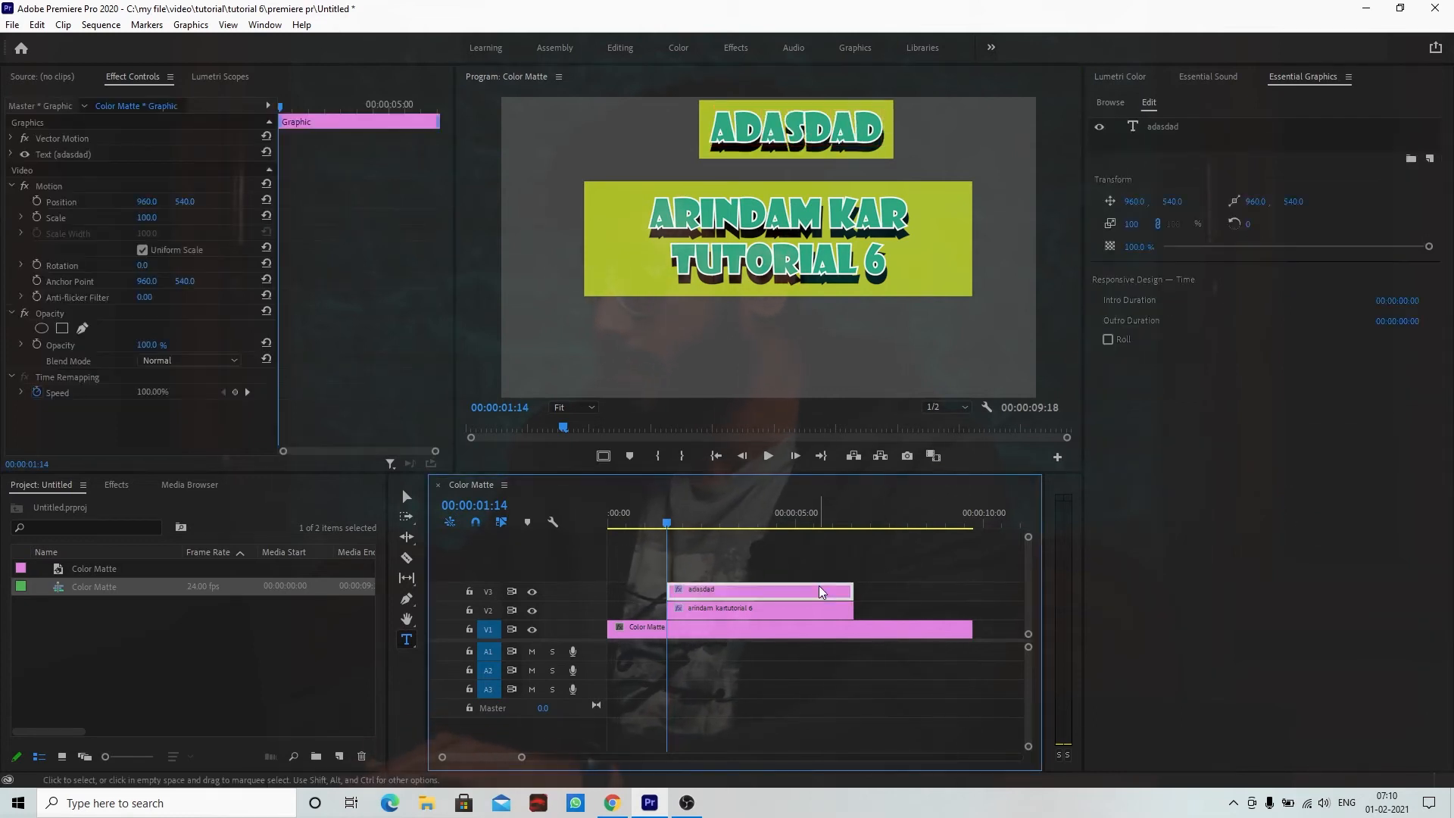
key("Delete")
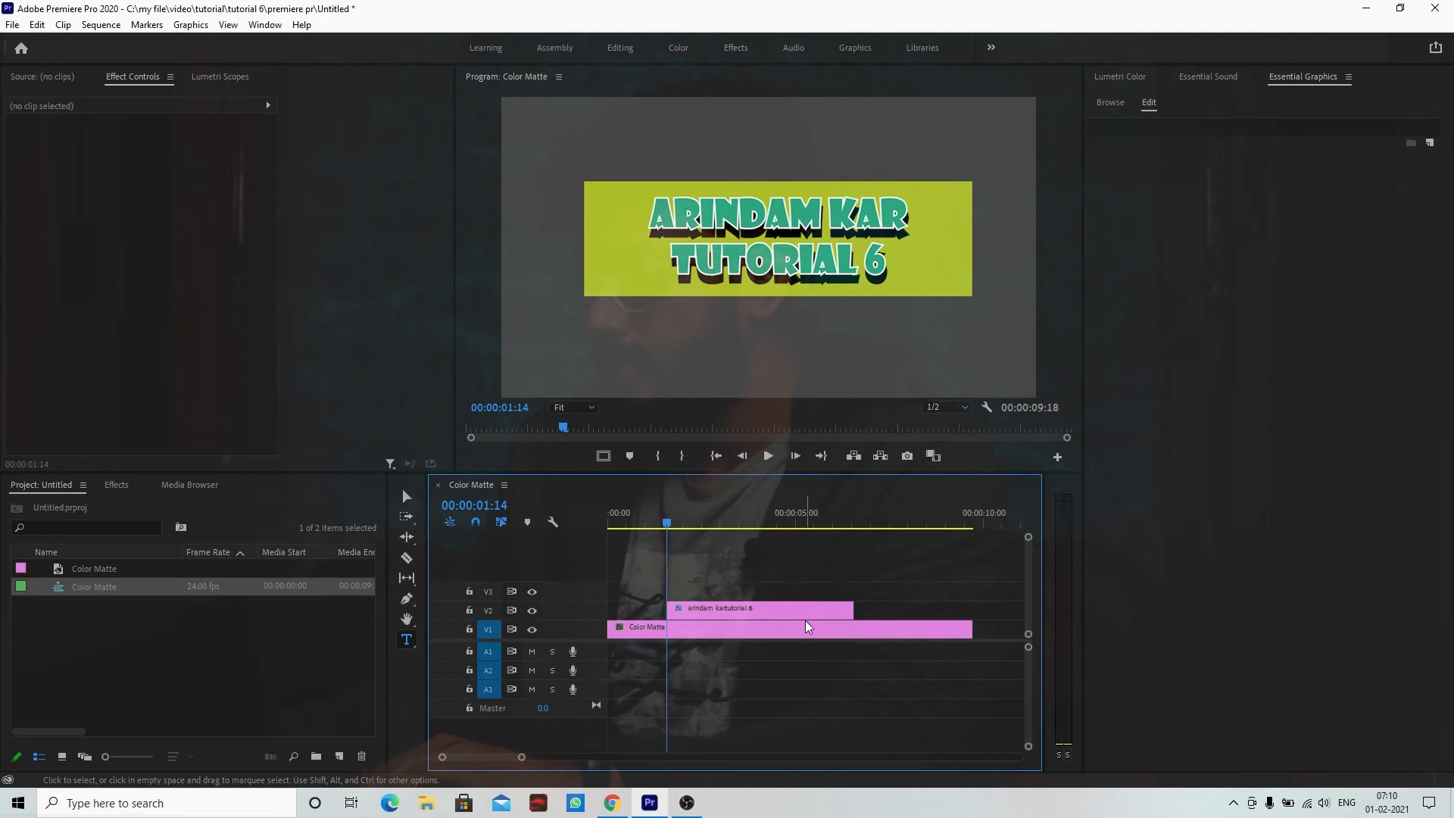
Step: Add a "subscribe" text layer to the title's graphic clip below the two lines, with stroke, background and shadow turned off
left_click(810, 612)
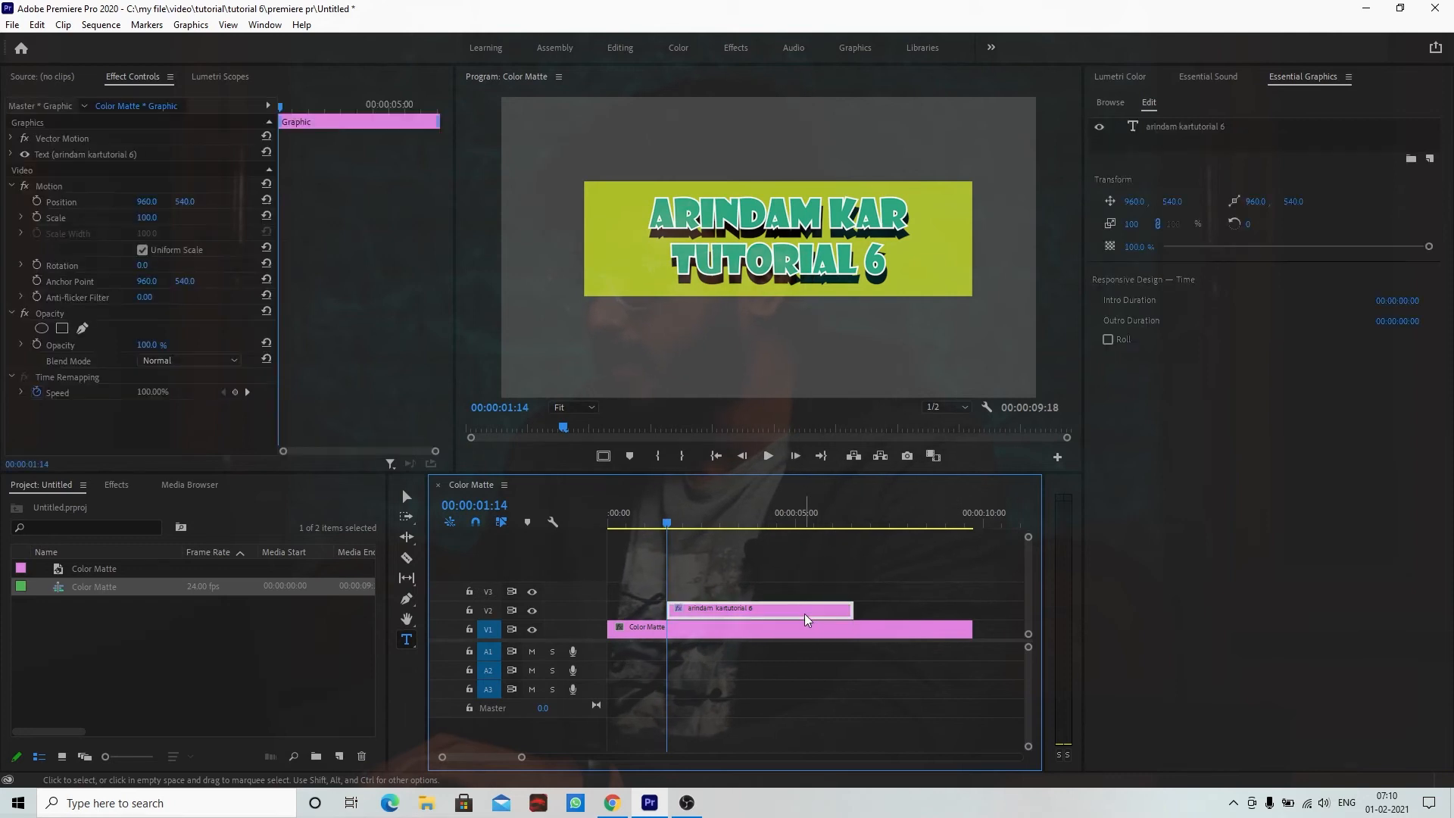
left_click(703, 344)
left_click(1101, 618)
left_click(1102, 641)
left_click(1101, 664)
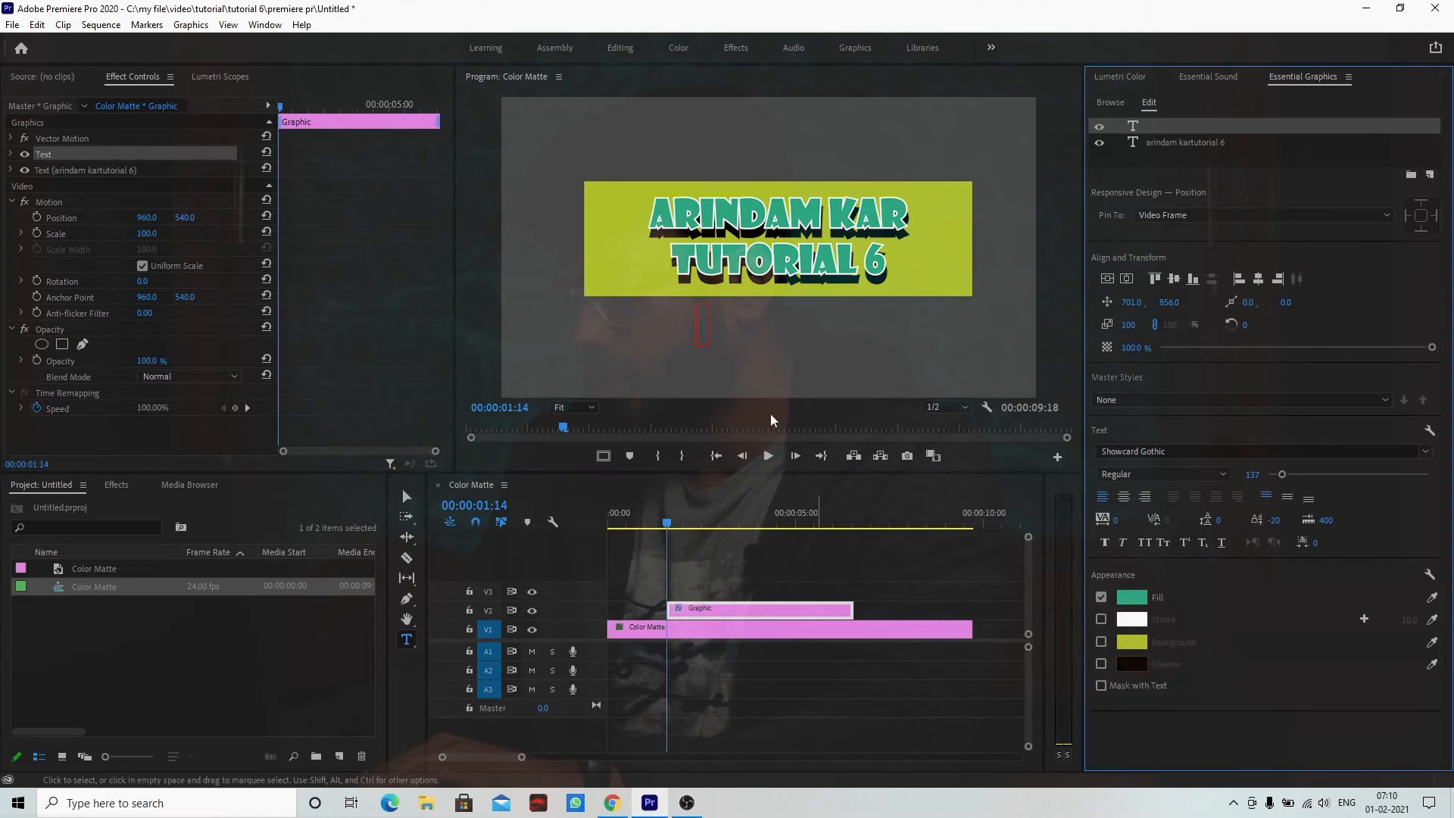
left_click(704, 319)
type("su")
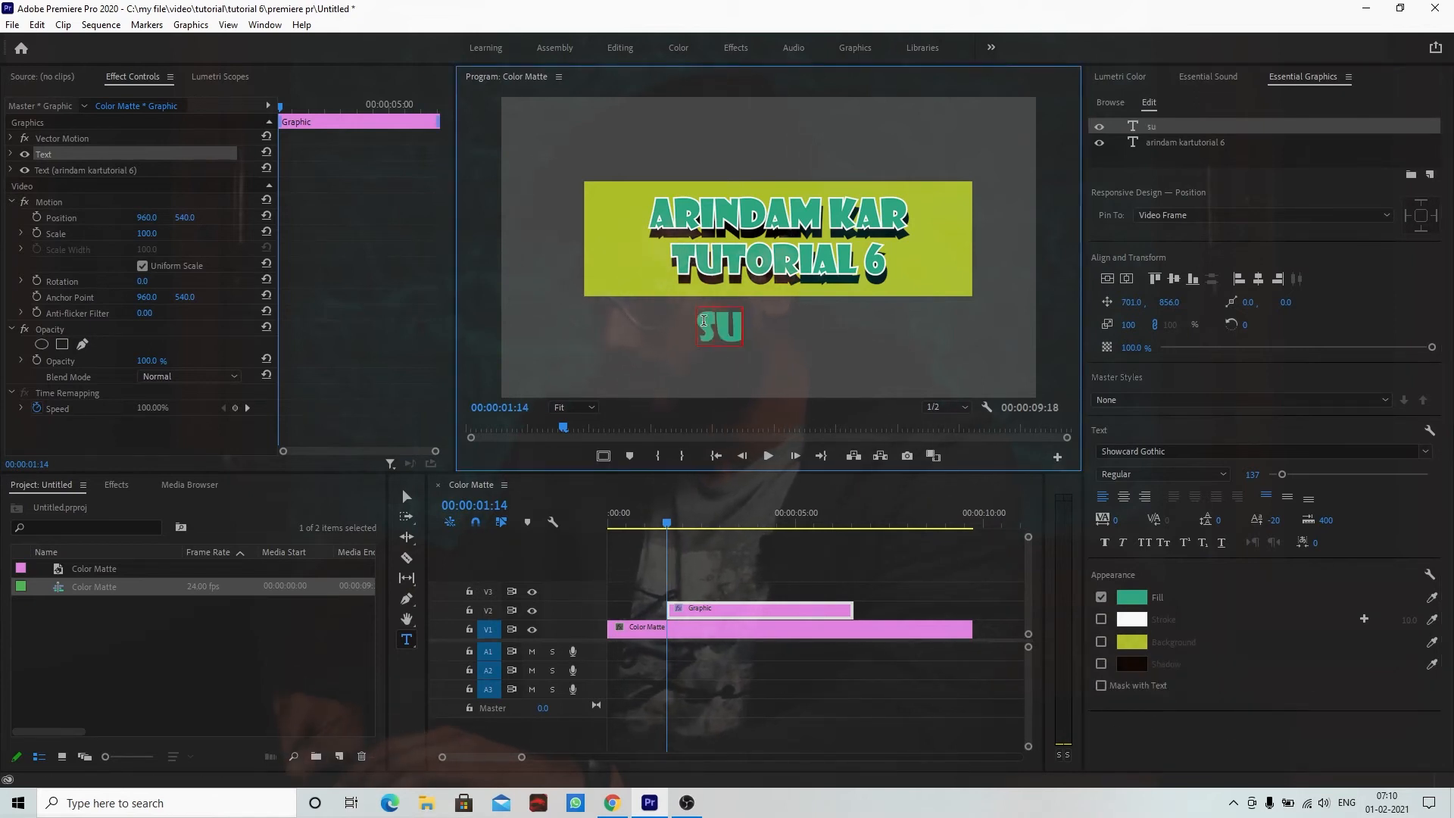
type("bscribe")
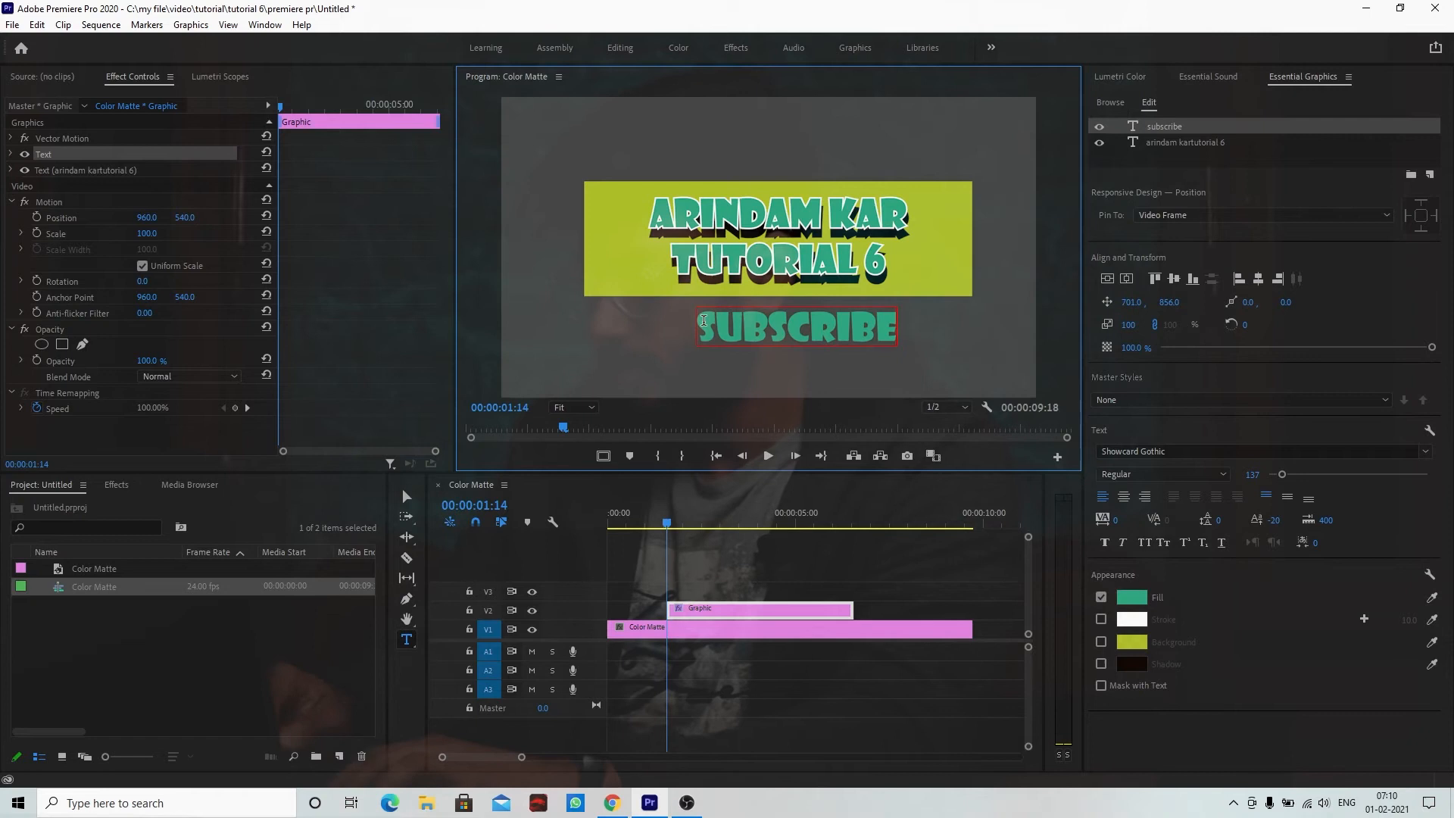
Step: Fill the "subscribe" text with white and move it to position 639, 864 beneath the title
left_click(1133, 620)
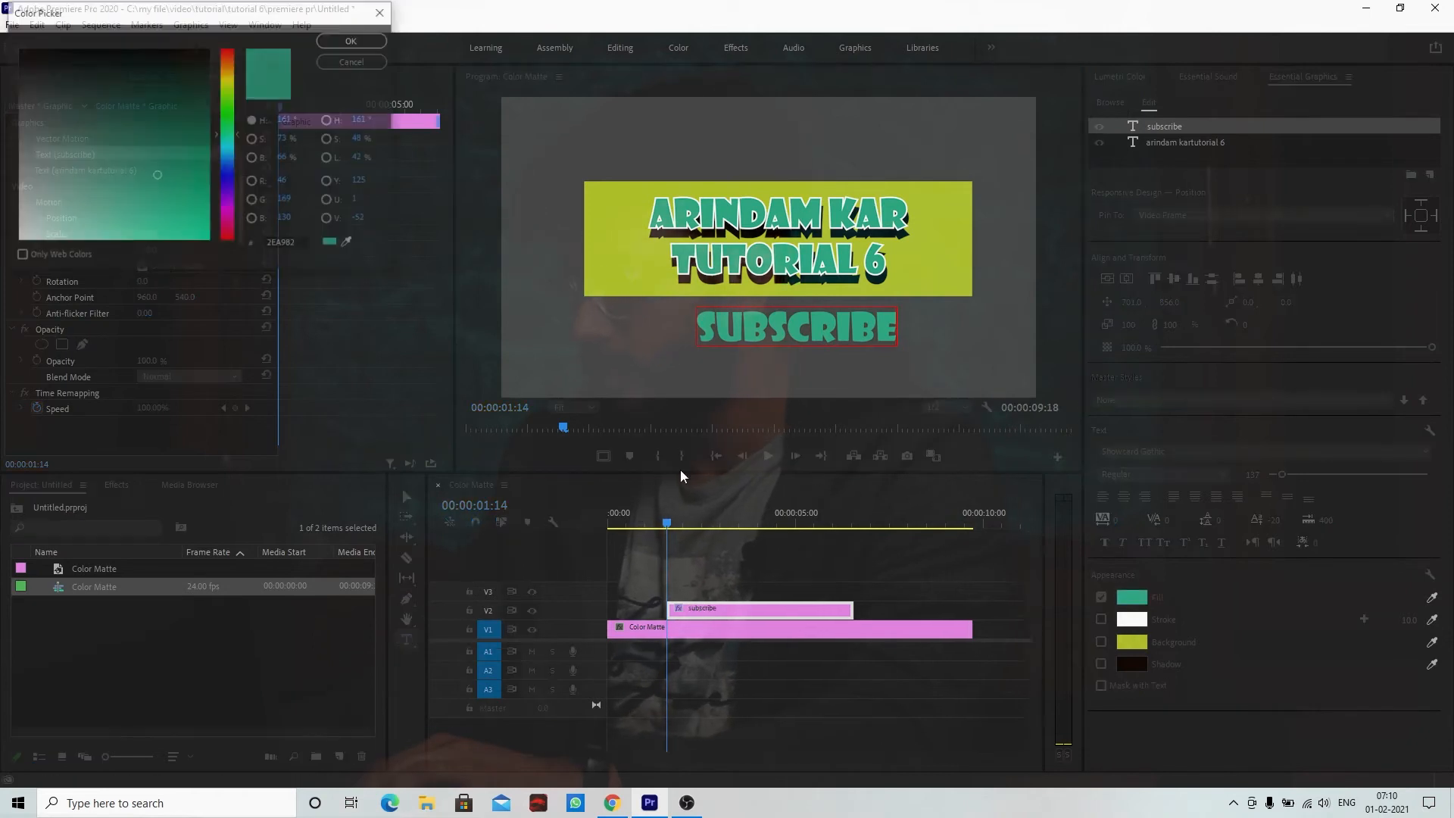
left_click(353, 40)
left_click(840, 342)
key("ctrl+a")
left_click(1140, 604)
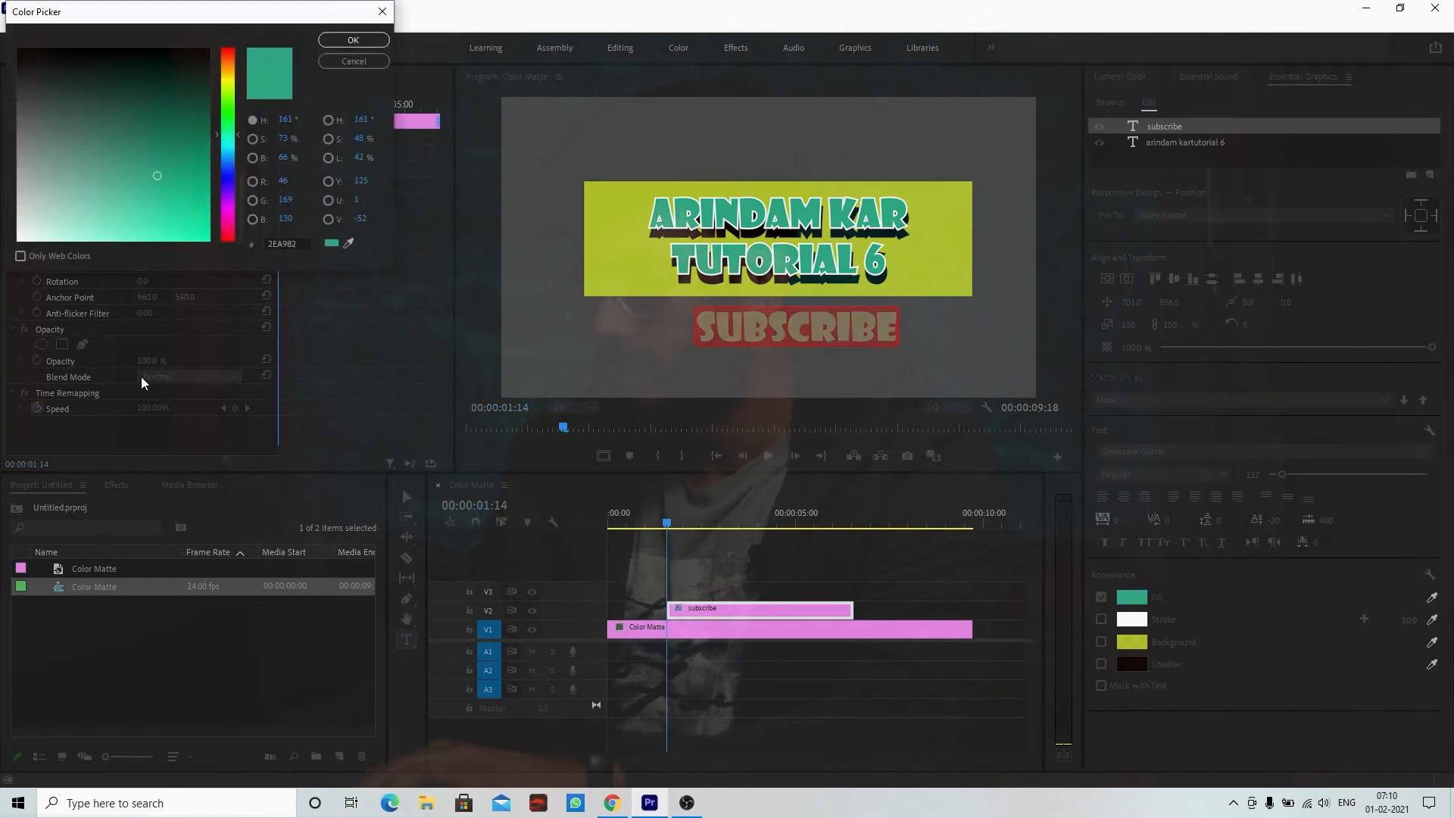
left_click_drag(109, 210, 3, 241)
left_click(354, 43)
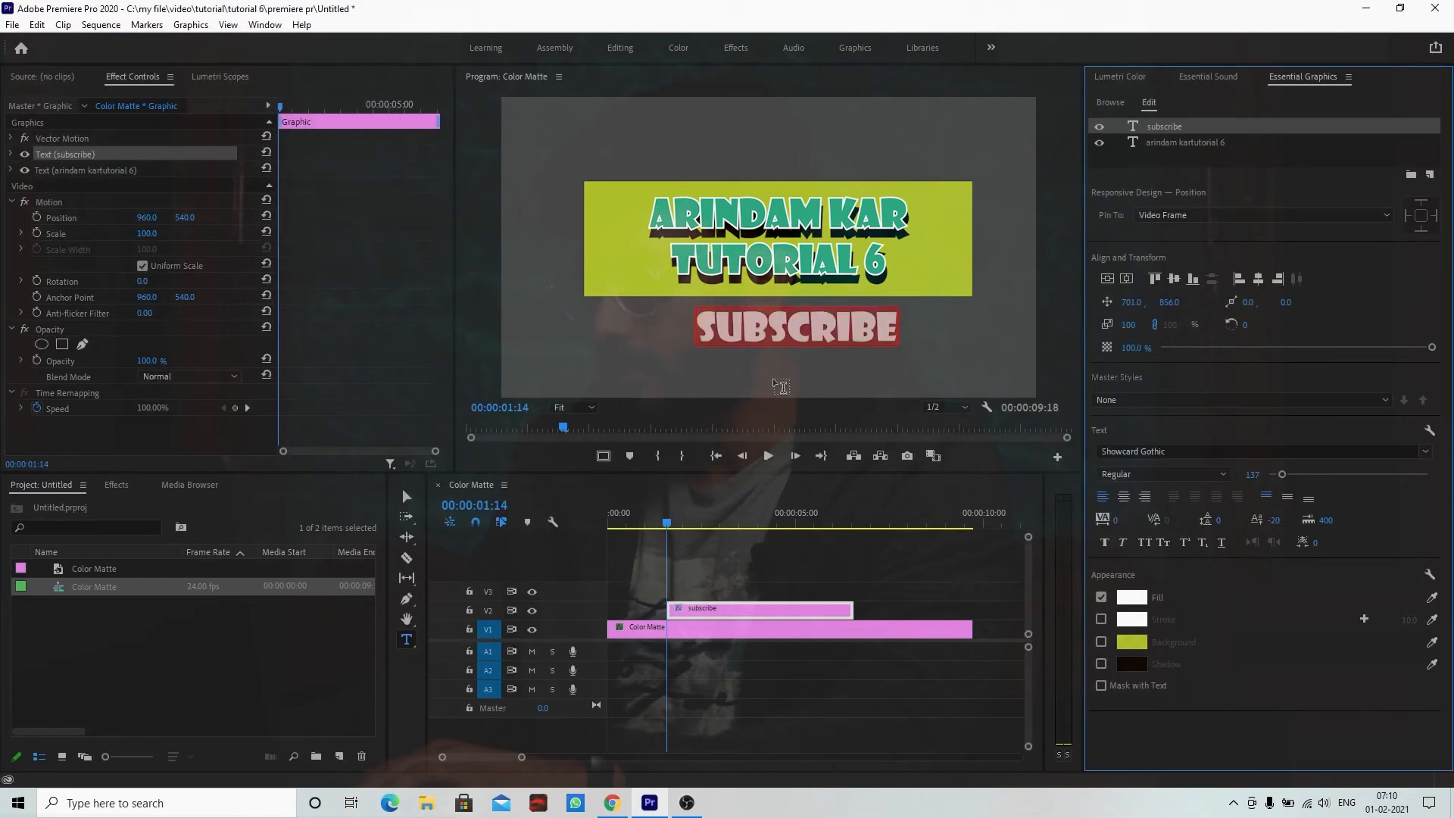
left_click_drag(1130, 302, 1177, 303)
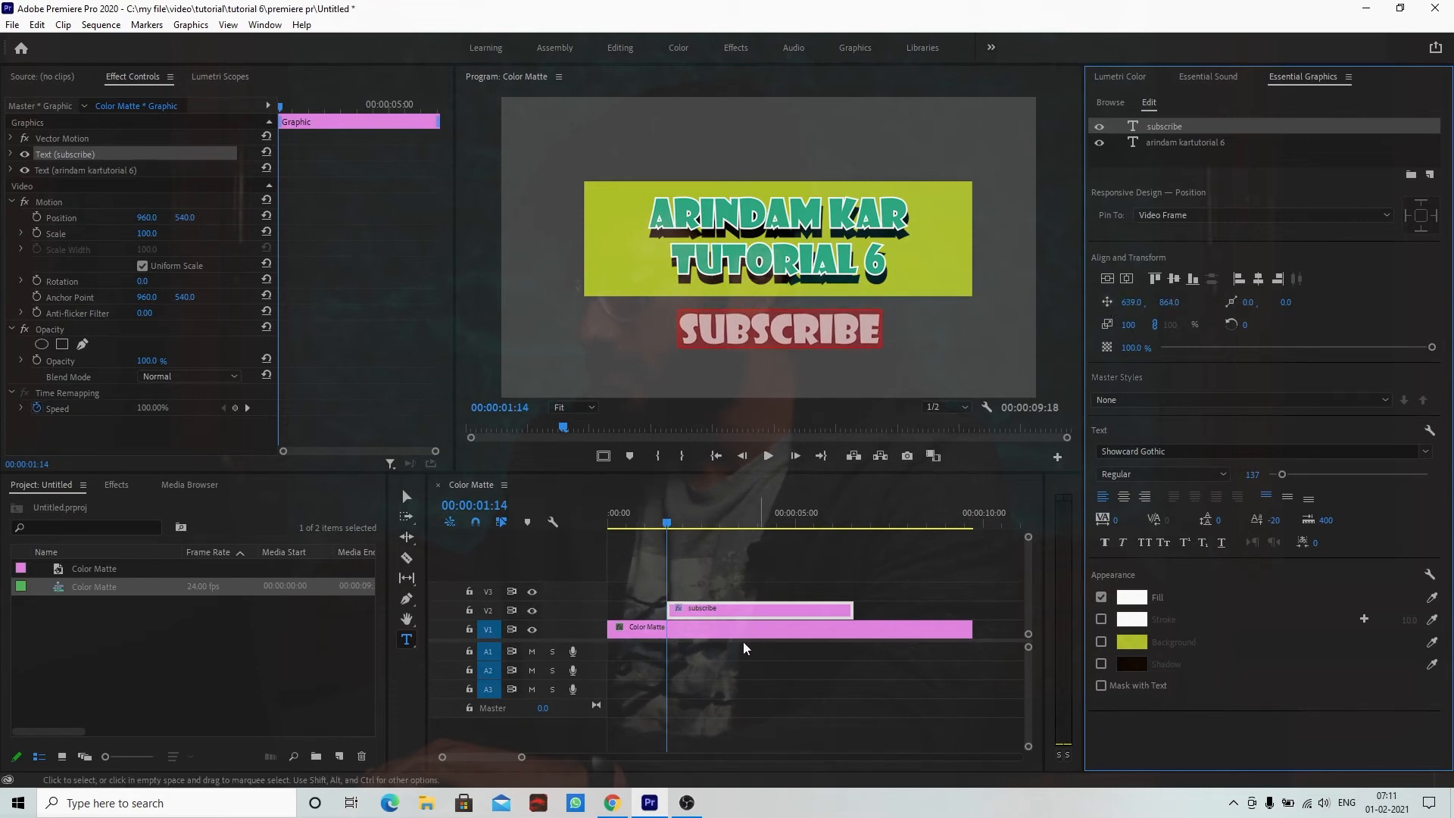
left_click(779, 593)
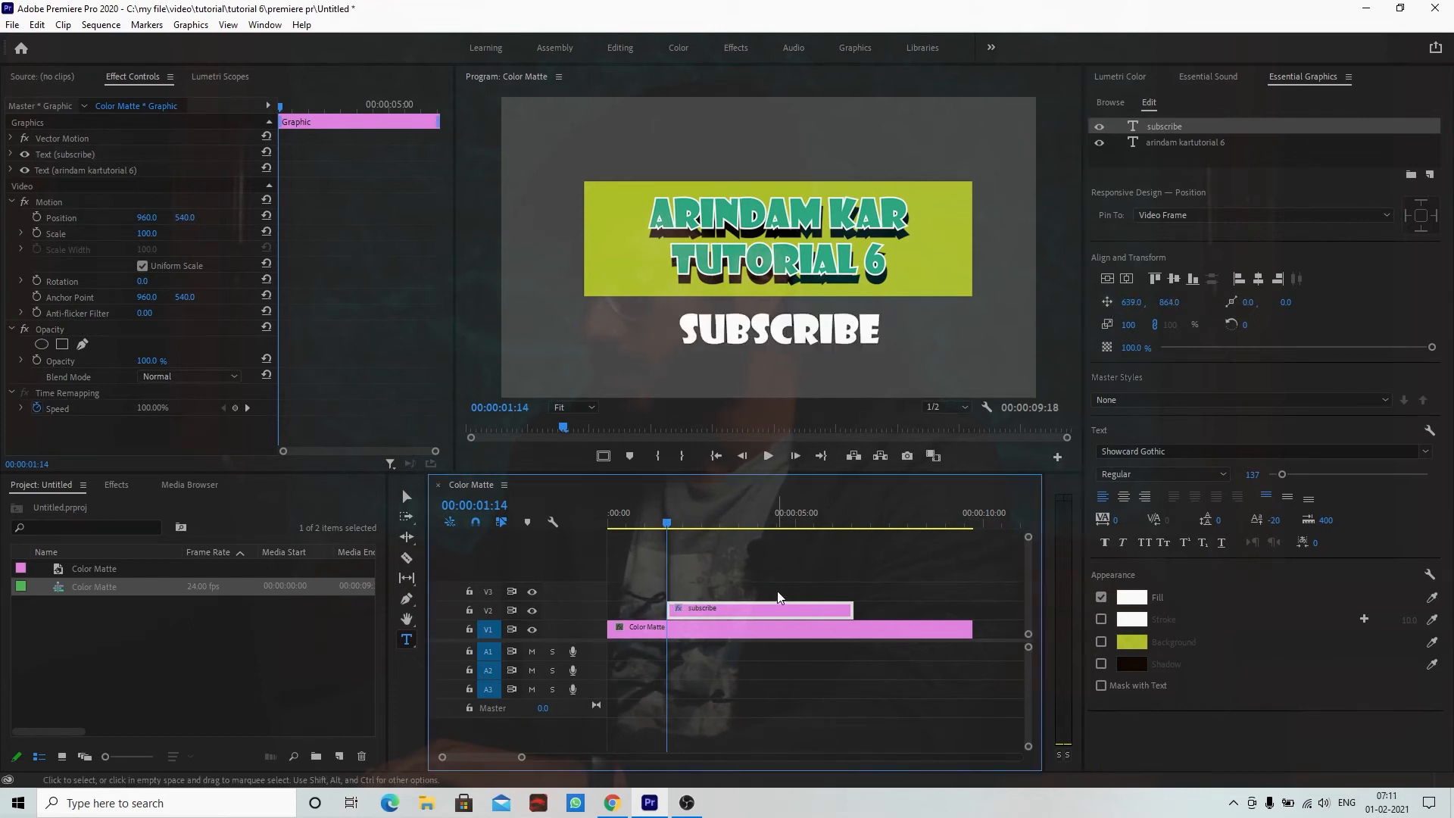
Step: Examine the graphic clip's separate text layers in Effect Controls, selecting the title layer and the "subscribe" layer in turn
left_click(693, 612)
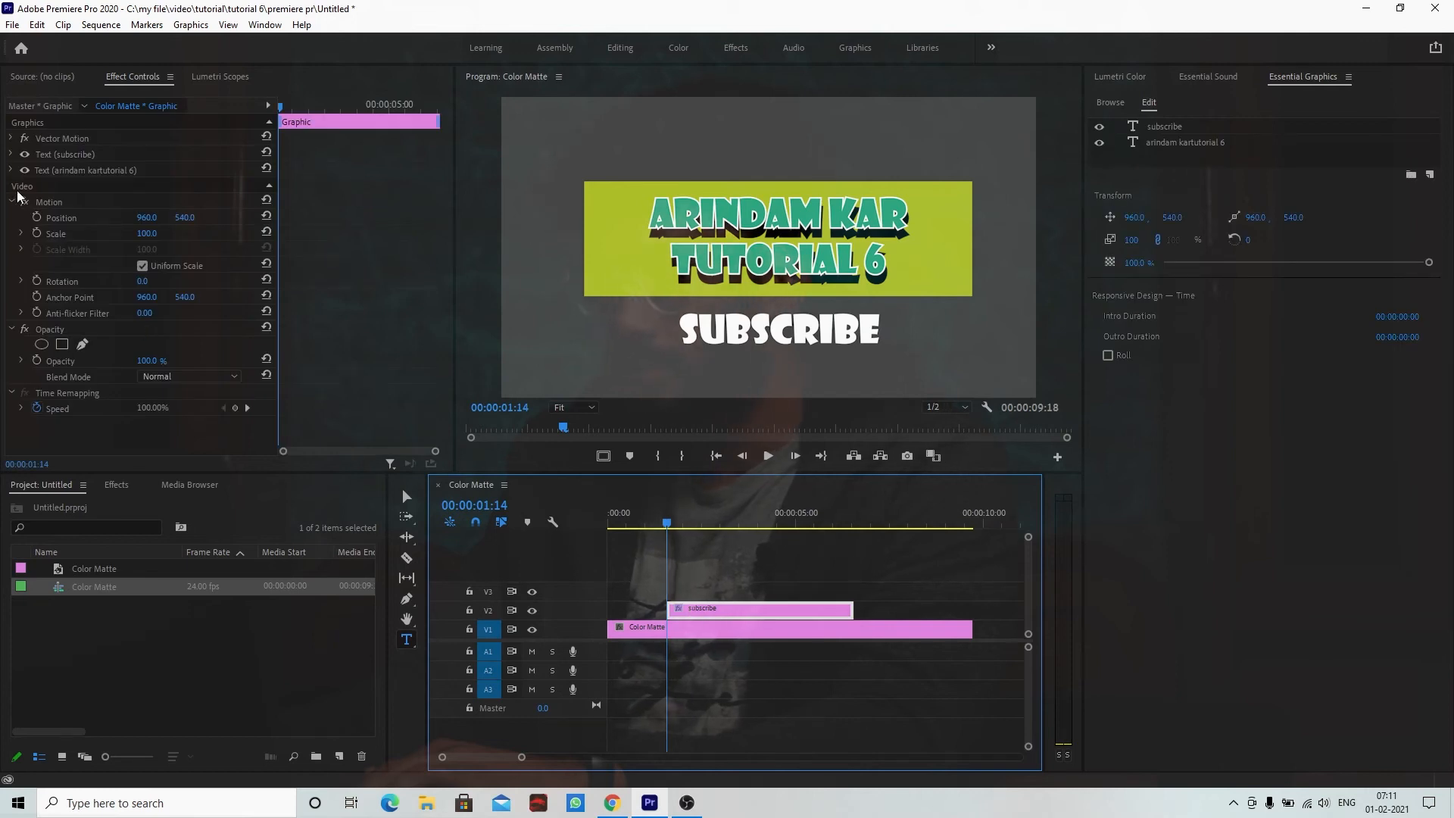
left_click(65, 159)
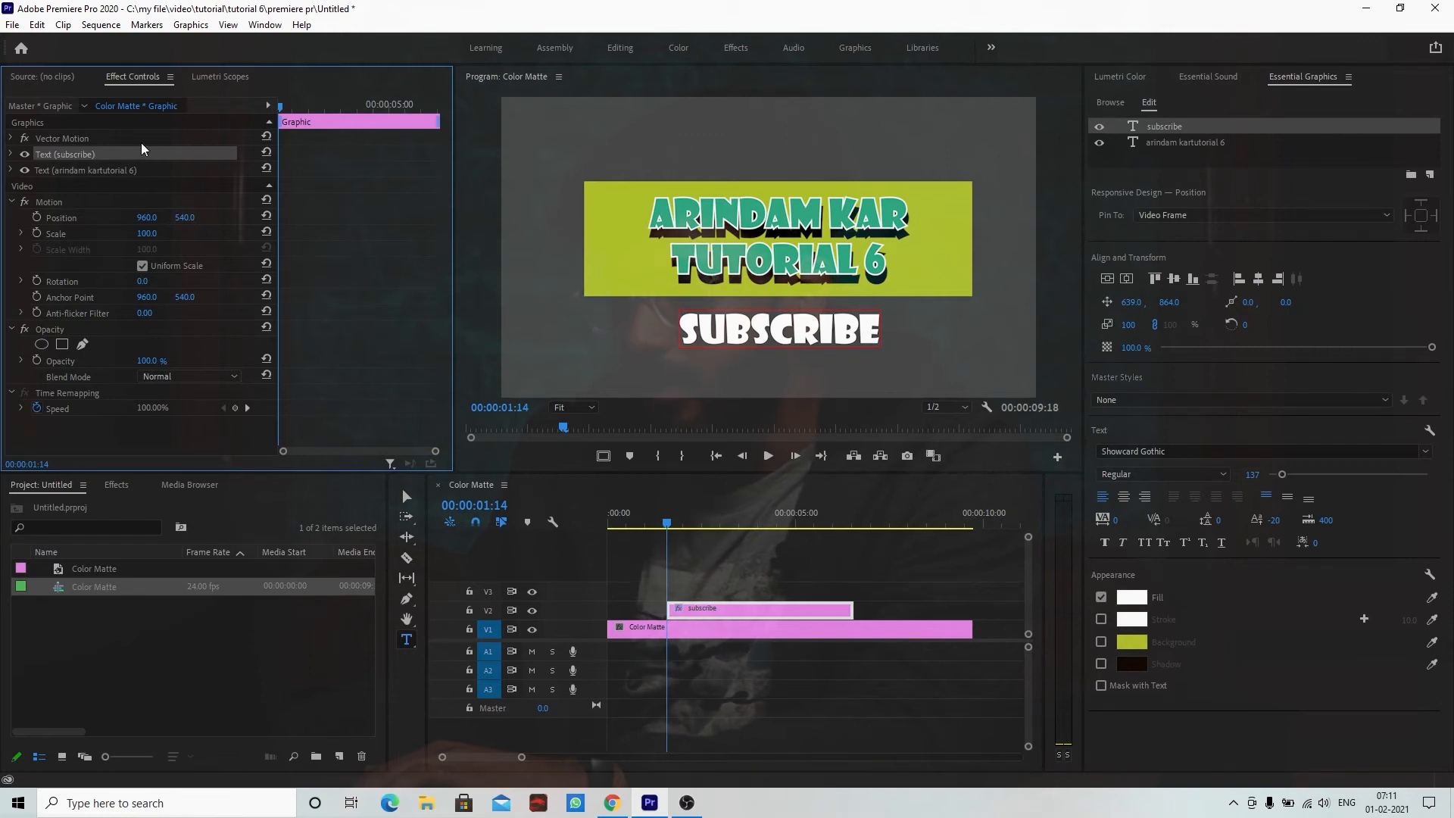
left_click(266, 23)
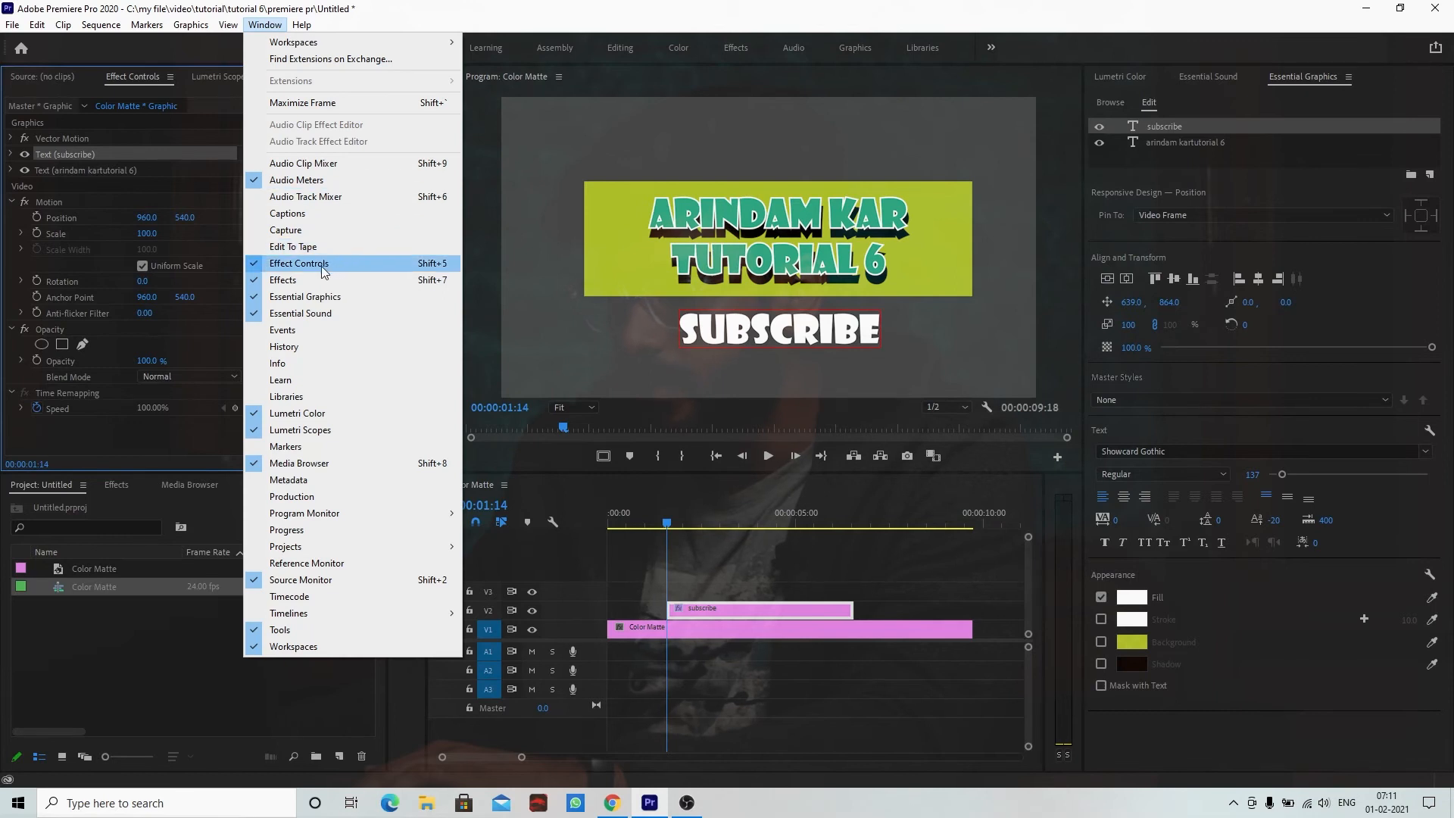
left_click(262, 28)
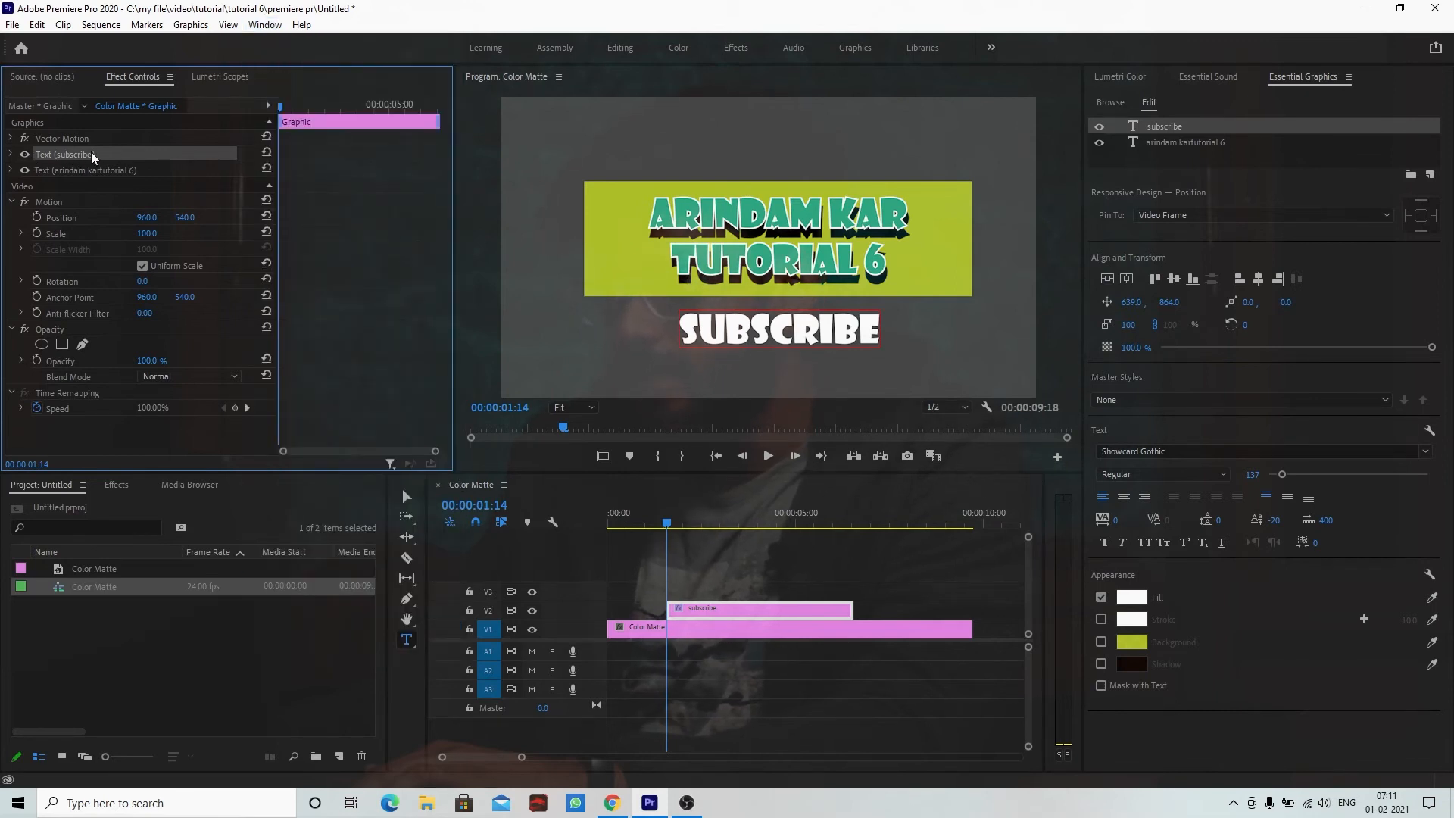
left_click(63, 171)
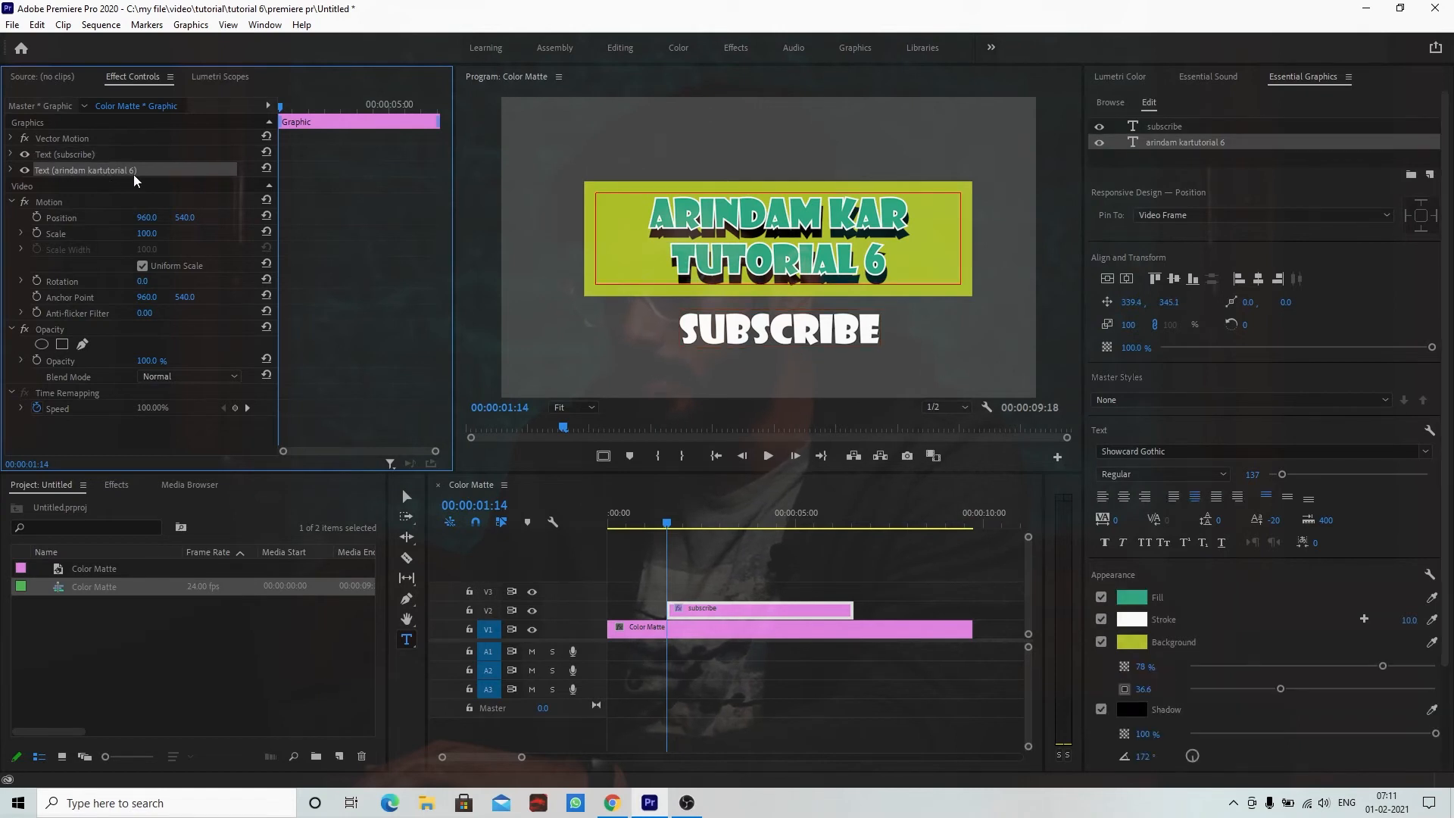
left_click(52, 155)
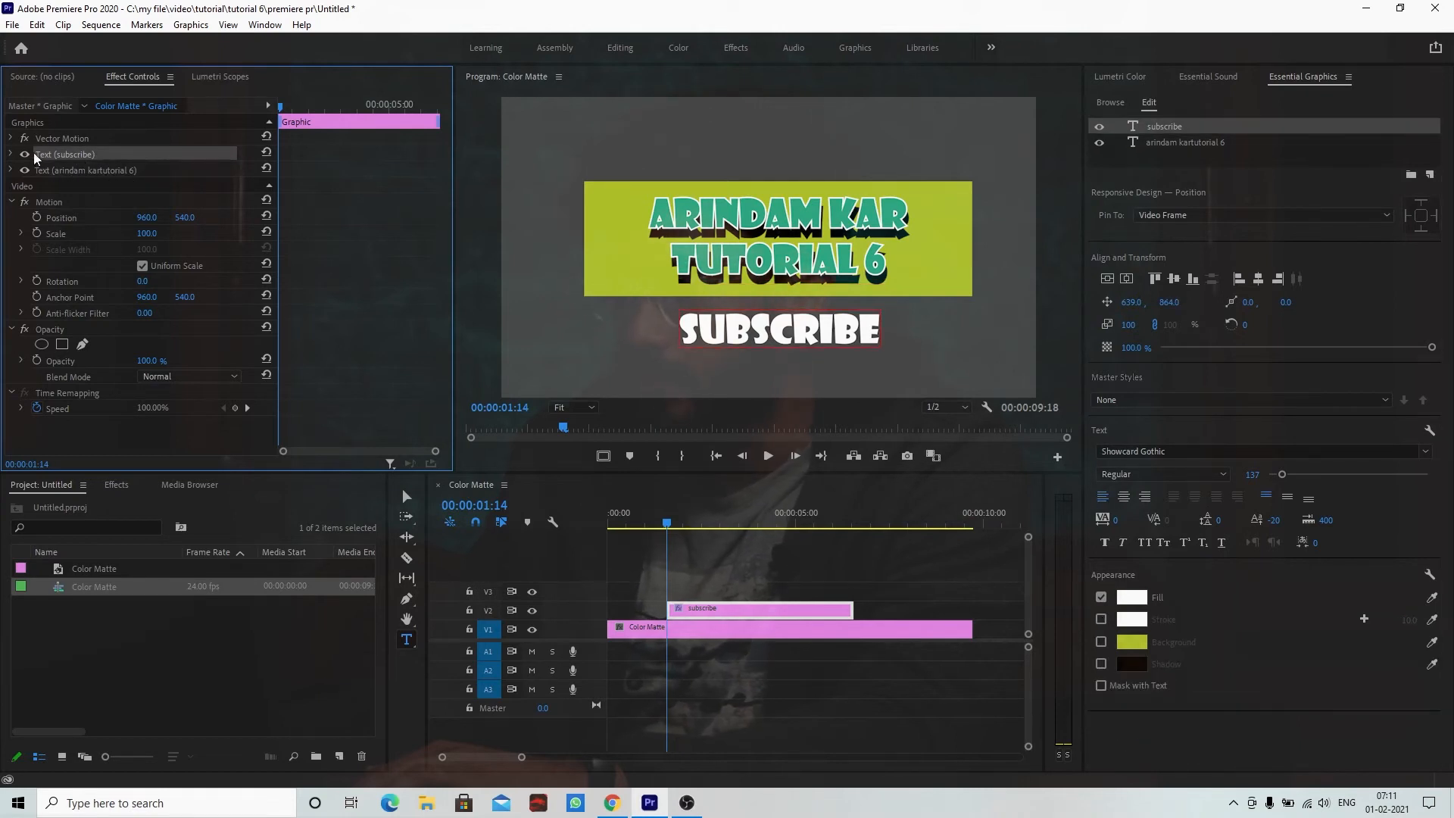
Step: Enable Position keyframing for the "subscribe" layer at 00:00:01:14 and set its vertical position to 1195, below the frame
left_click(11, 155)
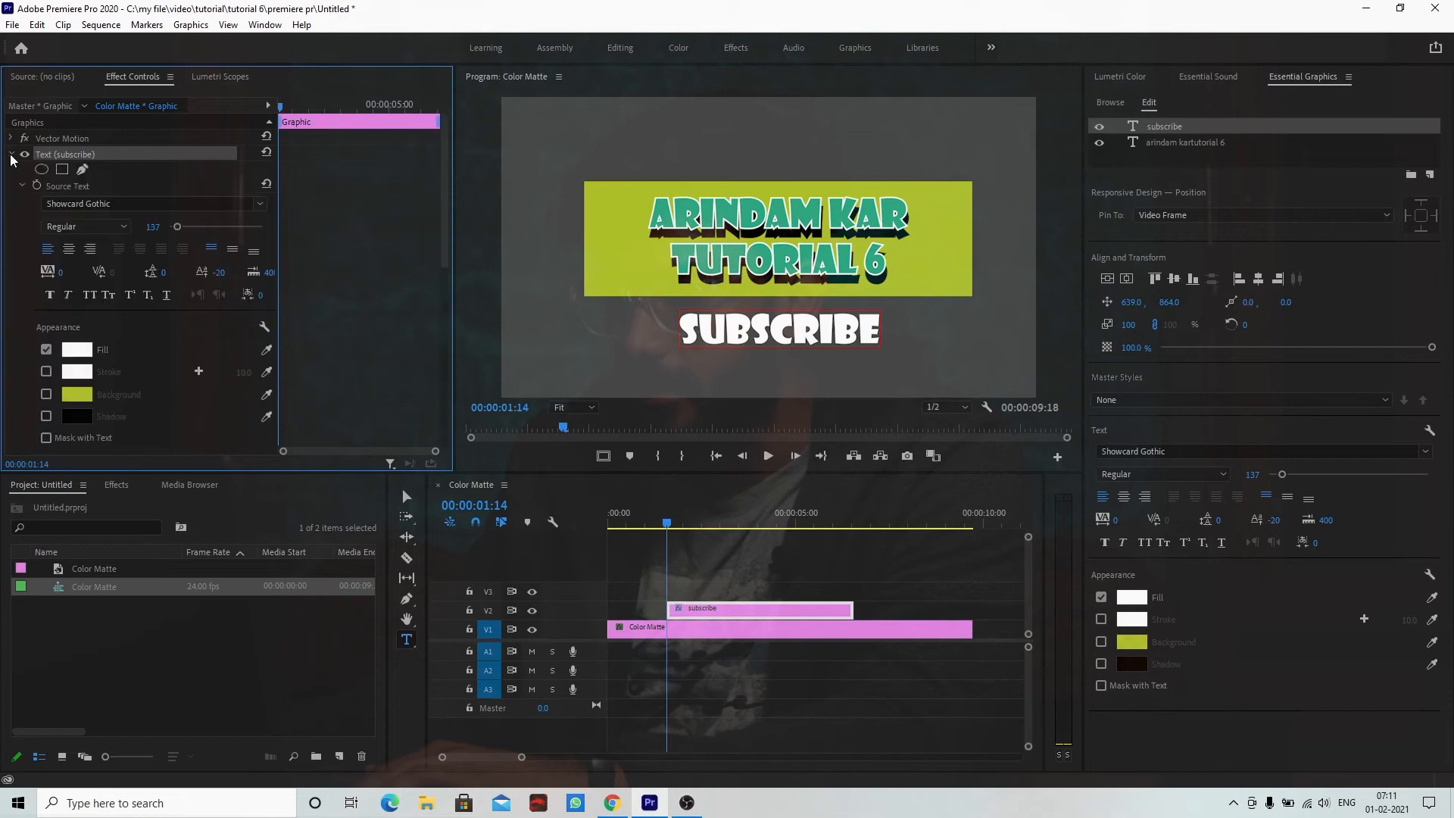
scroll(150, 382, "down", 6)
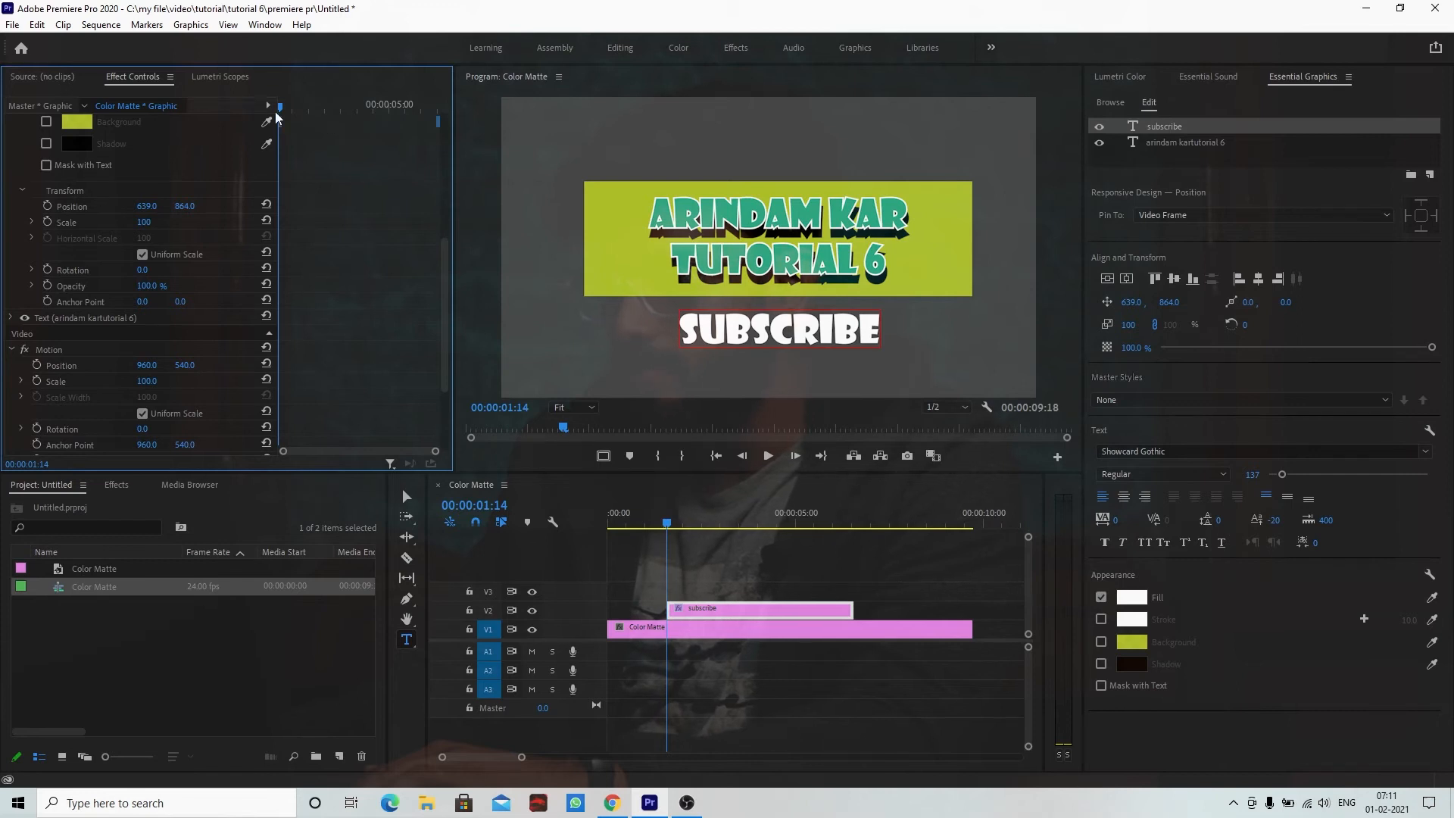
left_click(47, 206)
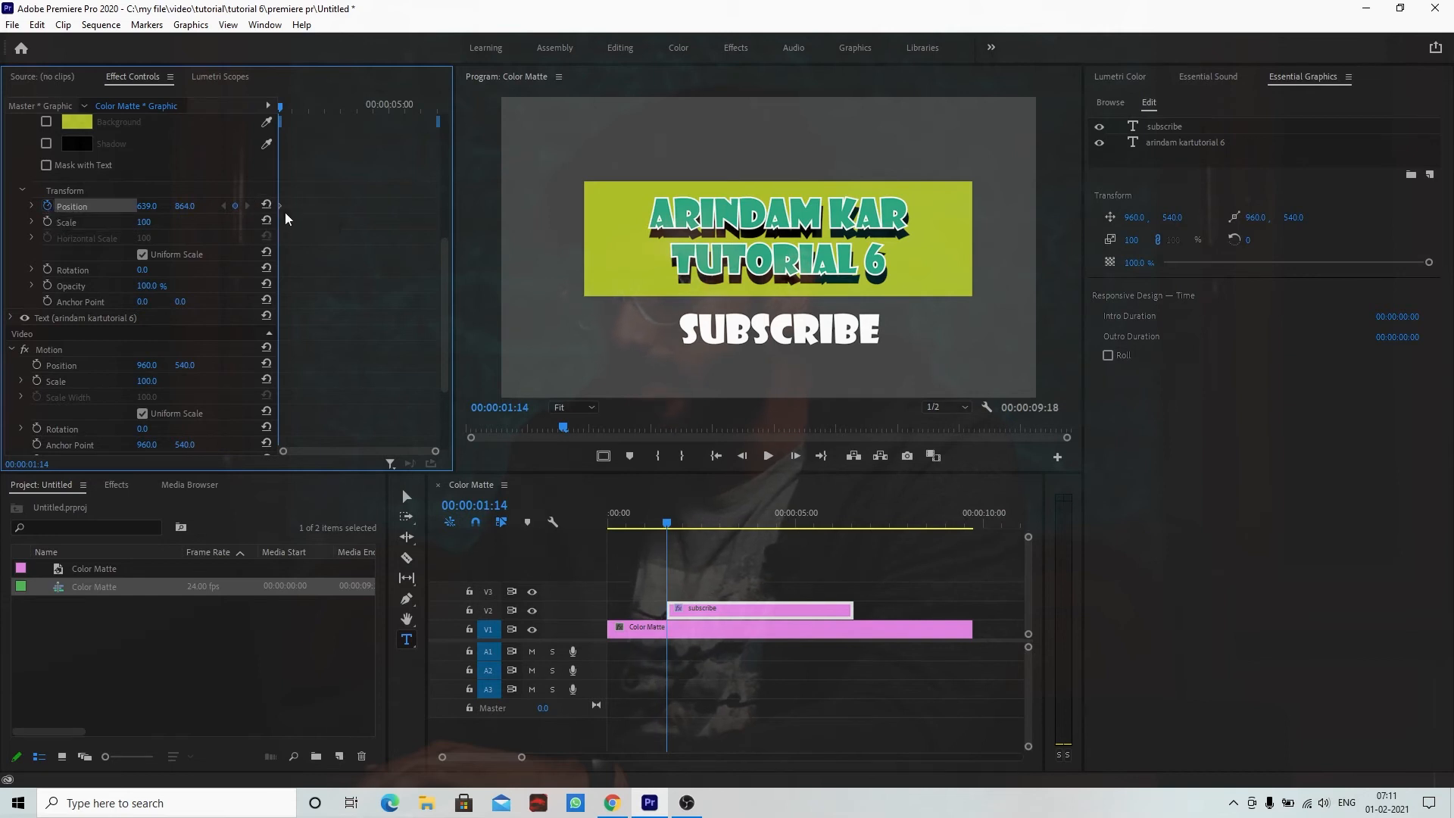
left_click_drag(181, 205, 432, 205)
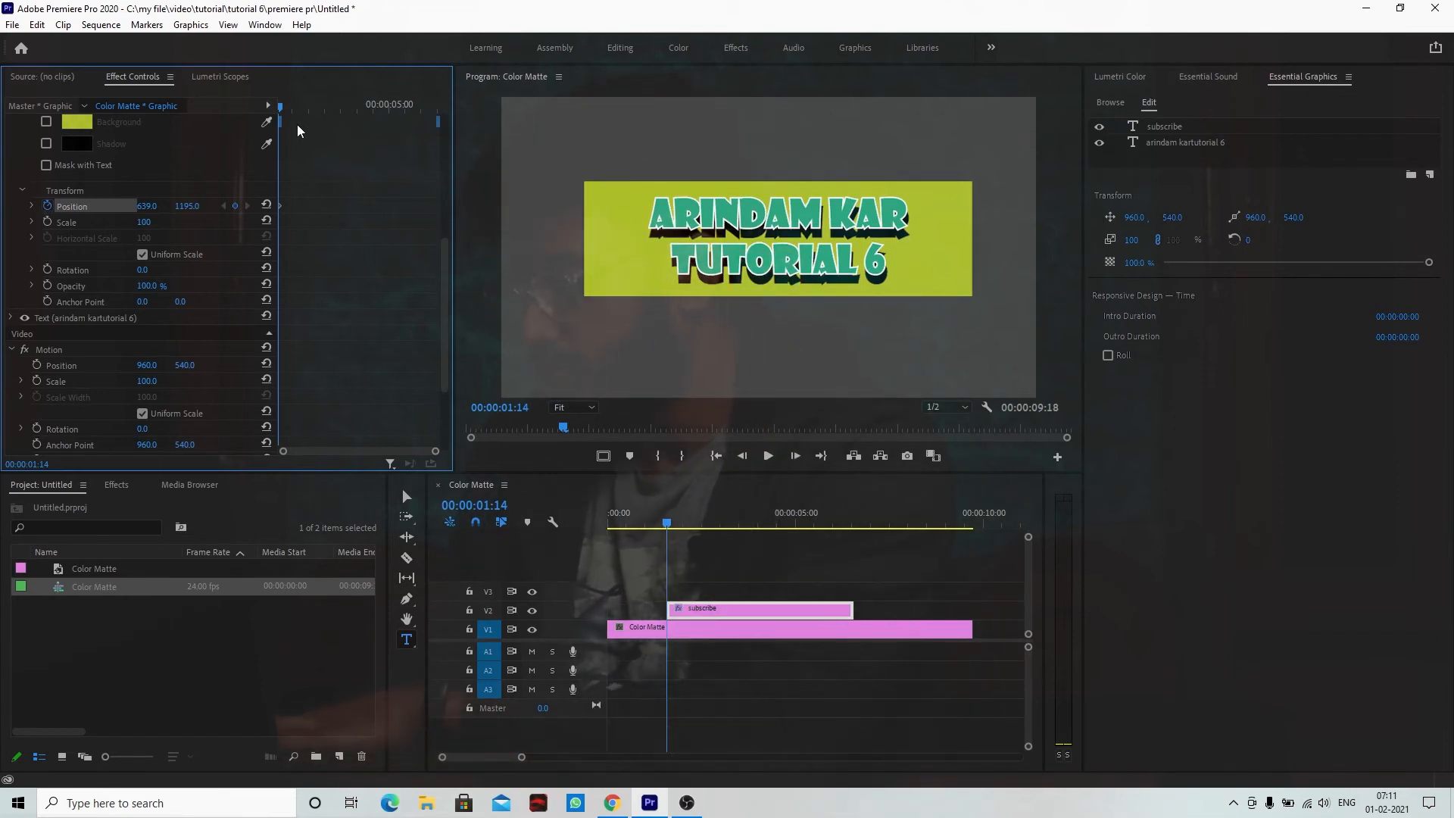
Step: Add a Position keyframe for the "subscribe" layer at 00:00:02:05 with the vertical position set to 925
key("shift+Right")
key("shift+Right")
key("shift+Right")
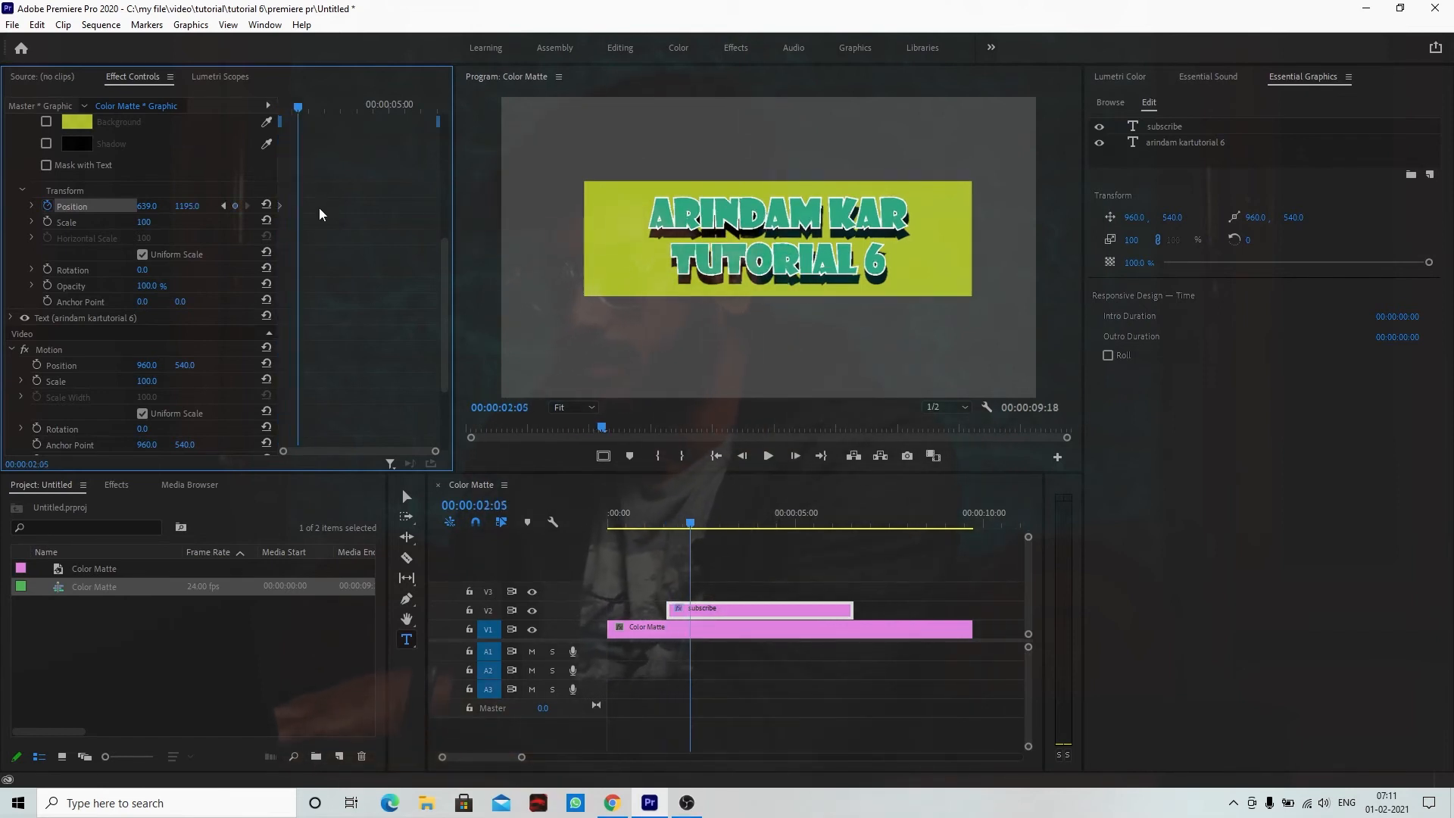
left_click(236, 206)
mouse_move(192, 210)
left_mouse_down()
mouse_move(143, 211)
mouse_move(192, 210)
left_mouse_up()
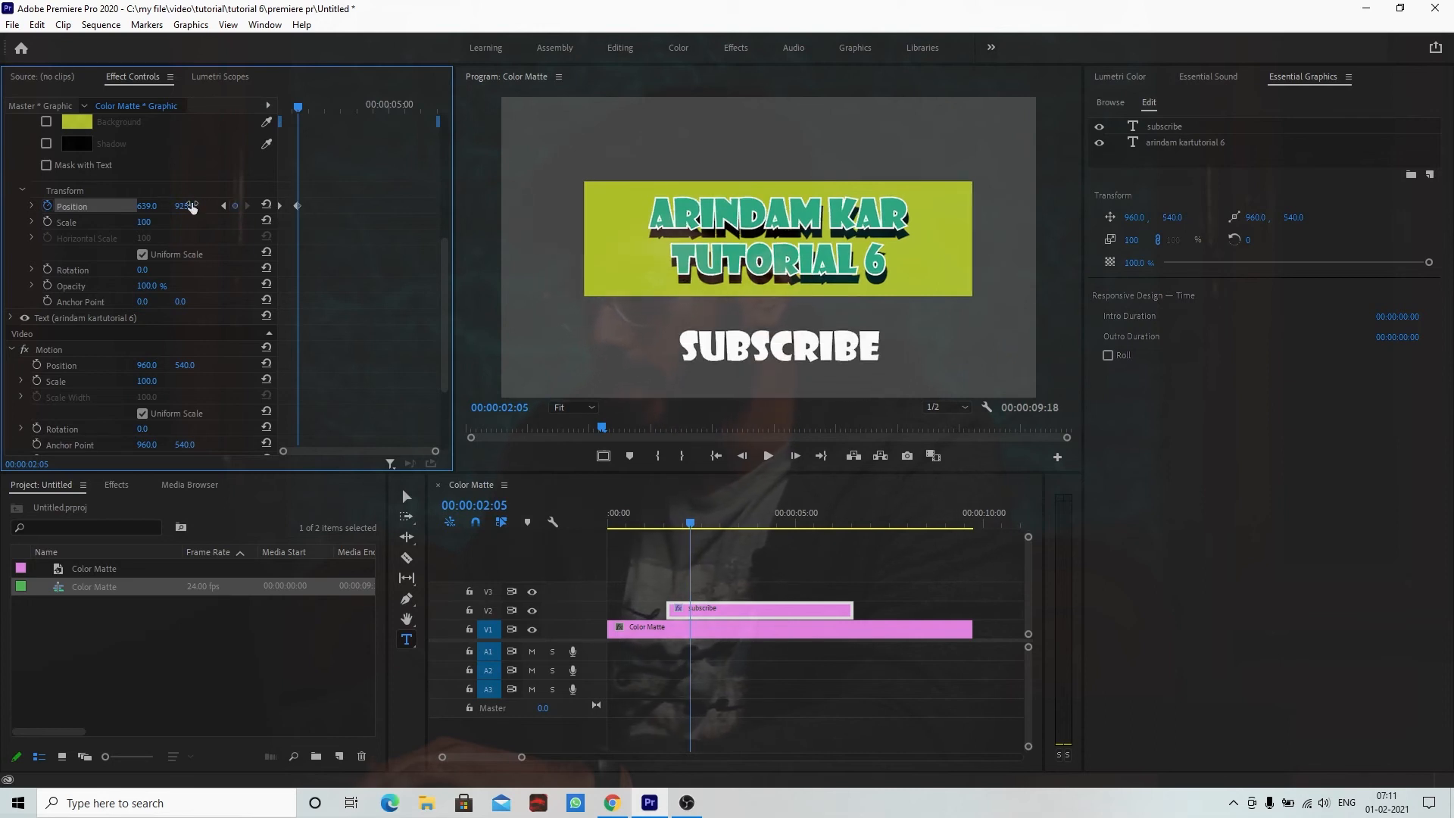
Step: Copy the "subscribe" layer's second Position keyframe and paste it at 00:00:04:07 to hold the text in place
left_click_drag(298, 110, 356, 157)
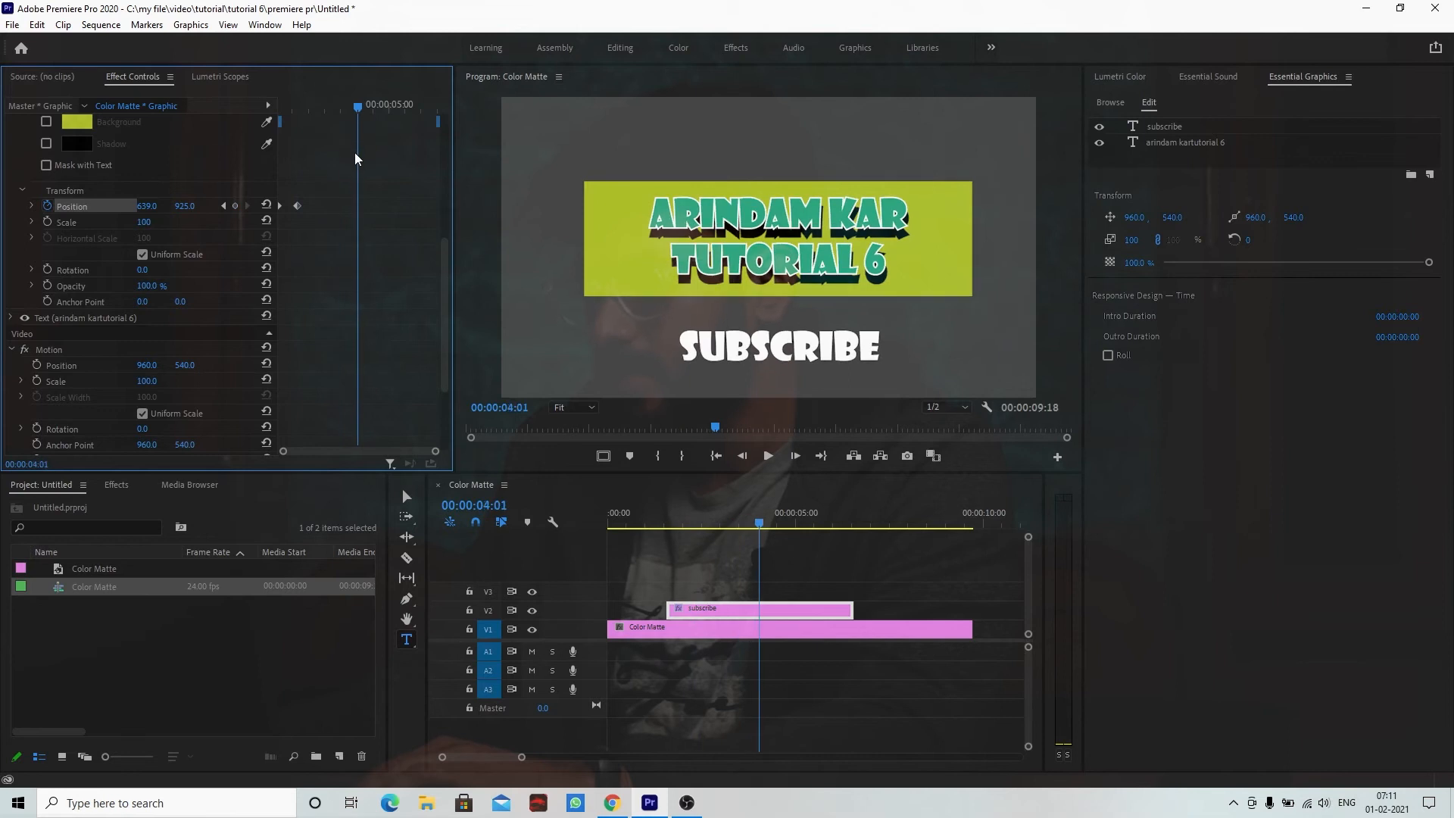
left_click(365, 106)
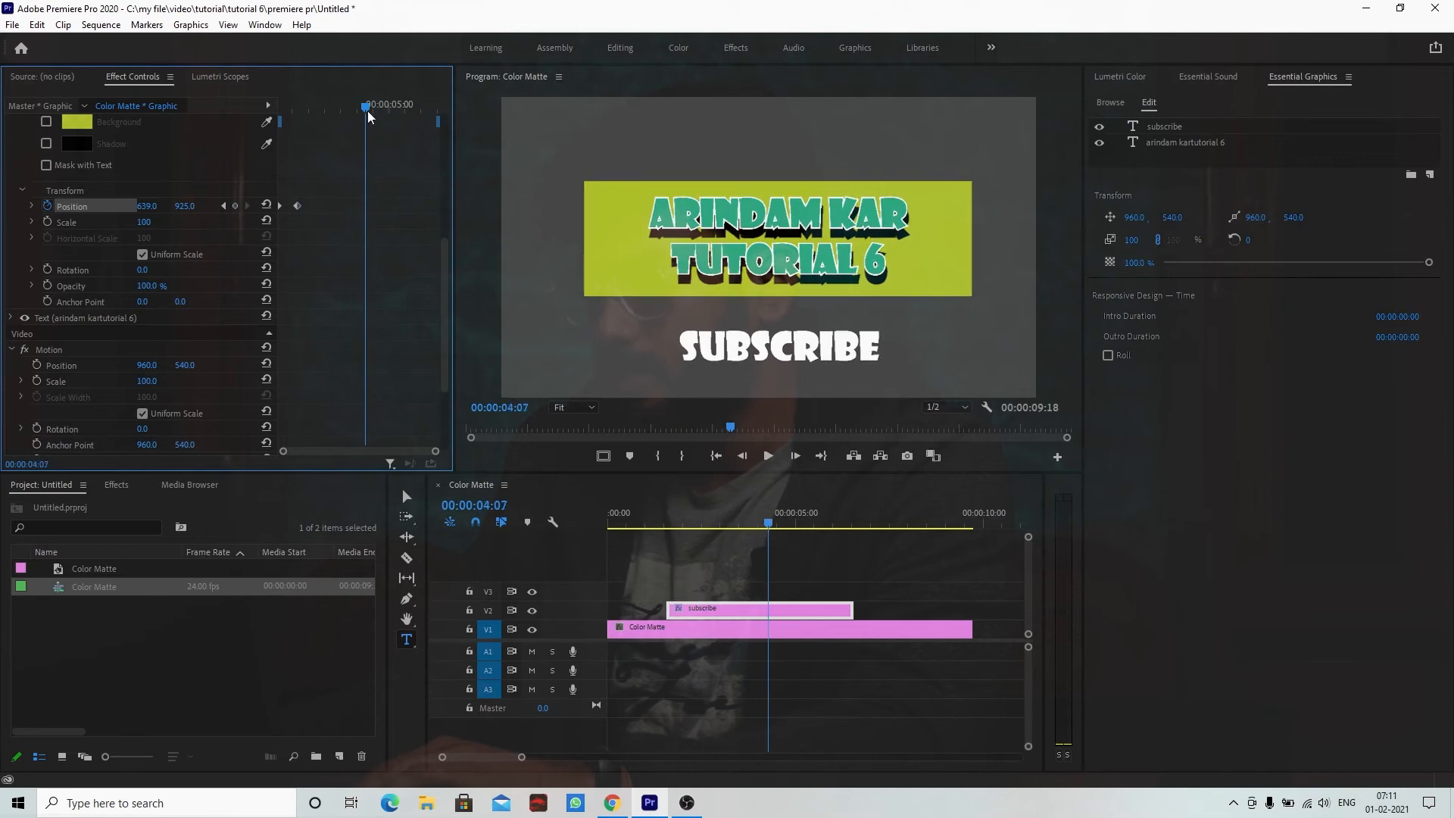
left_click(297, 205)
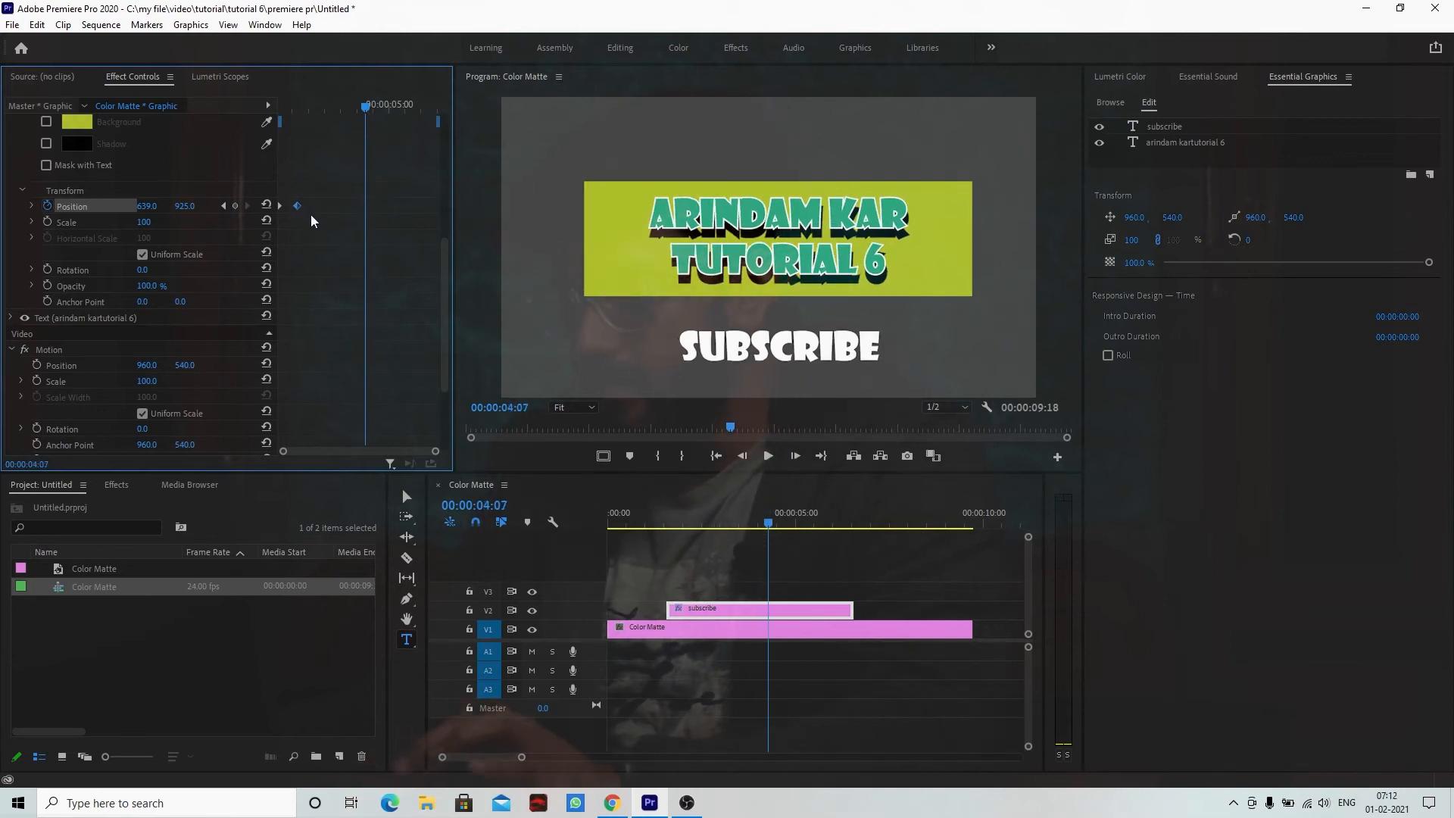
left_click_drag(298, 206, 312, 210)
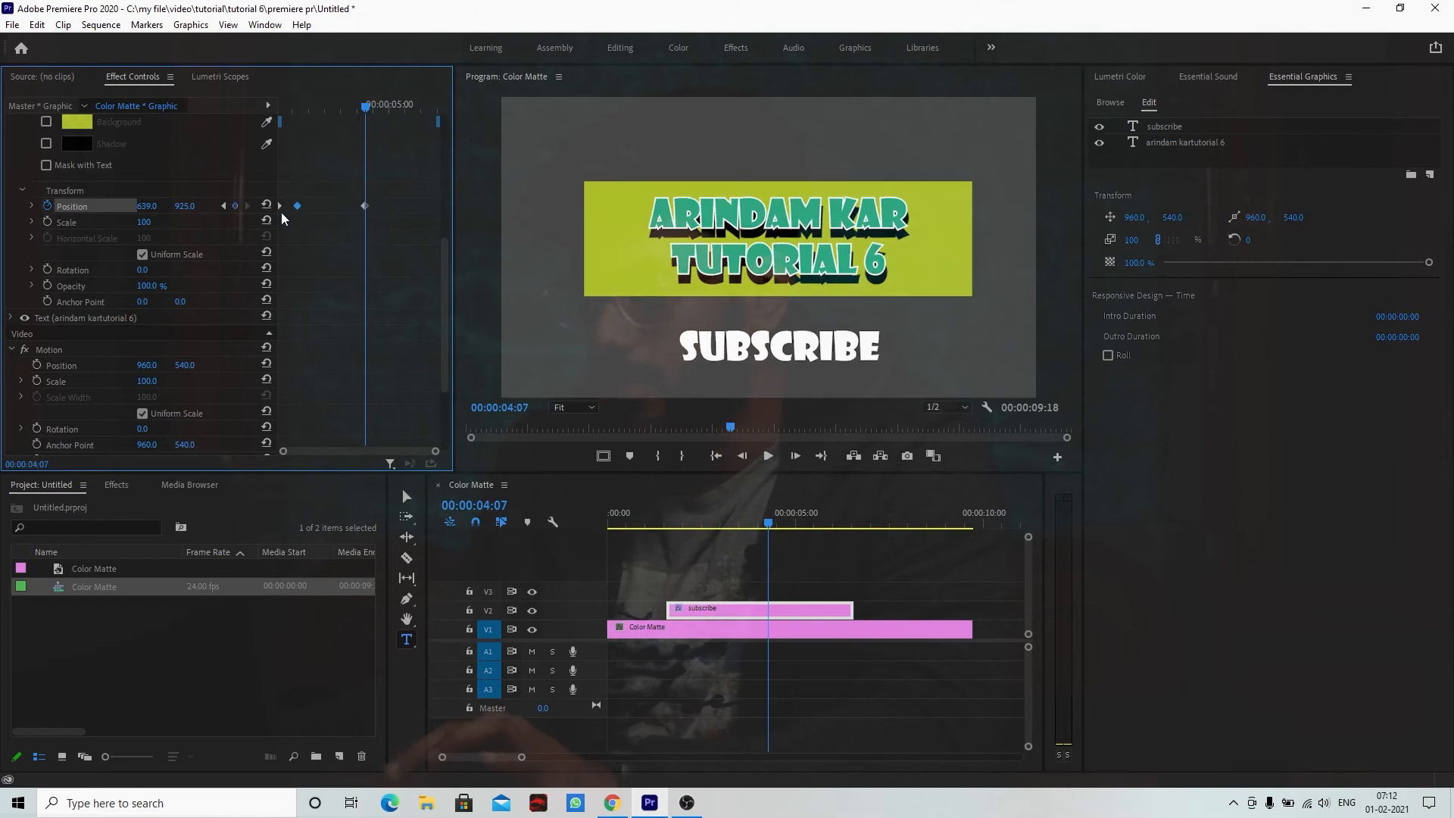
Step: Duplicate the layer's starting Position keyframe at about 00:00:05:00 and play back the exit animation
left_click_drag(365, 206, 386, 229)
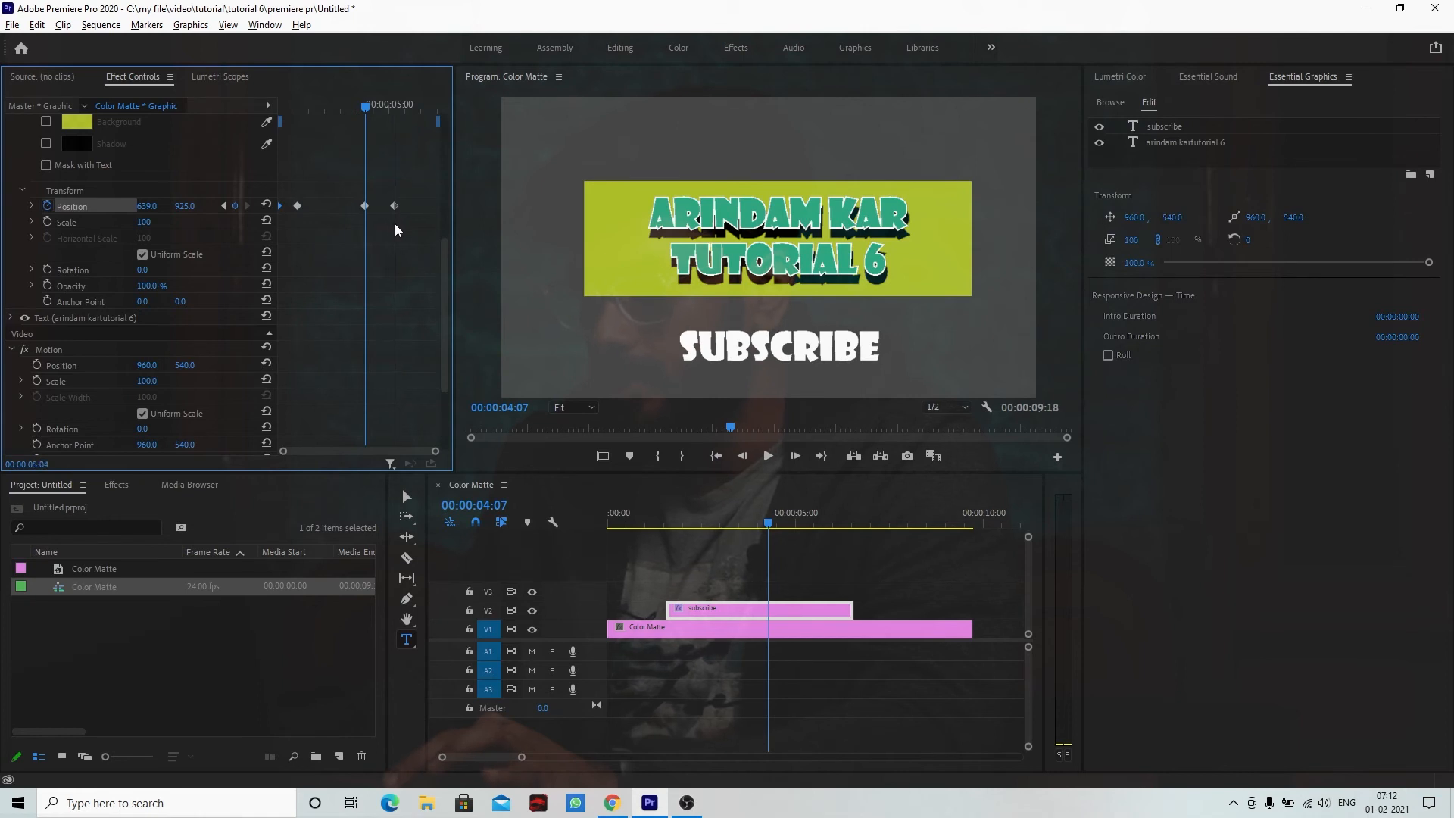
left_click_drag(393, 225, 391, 223)
left_click(352, 106)
key("space")
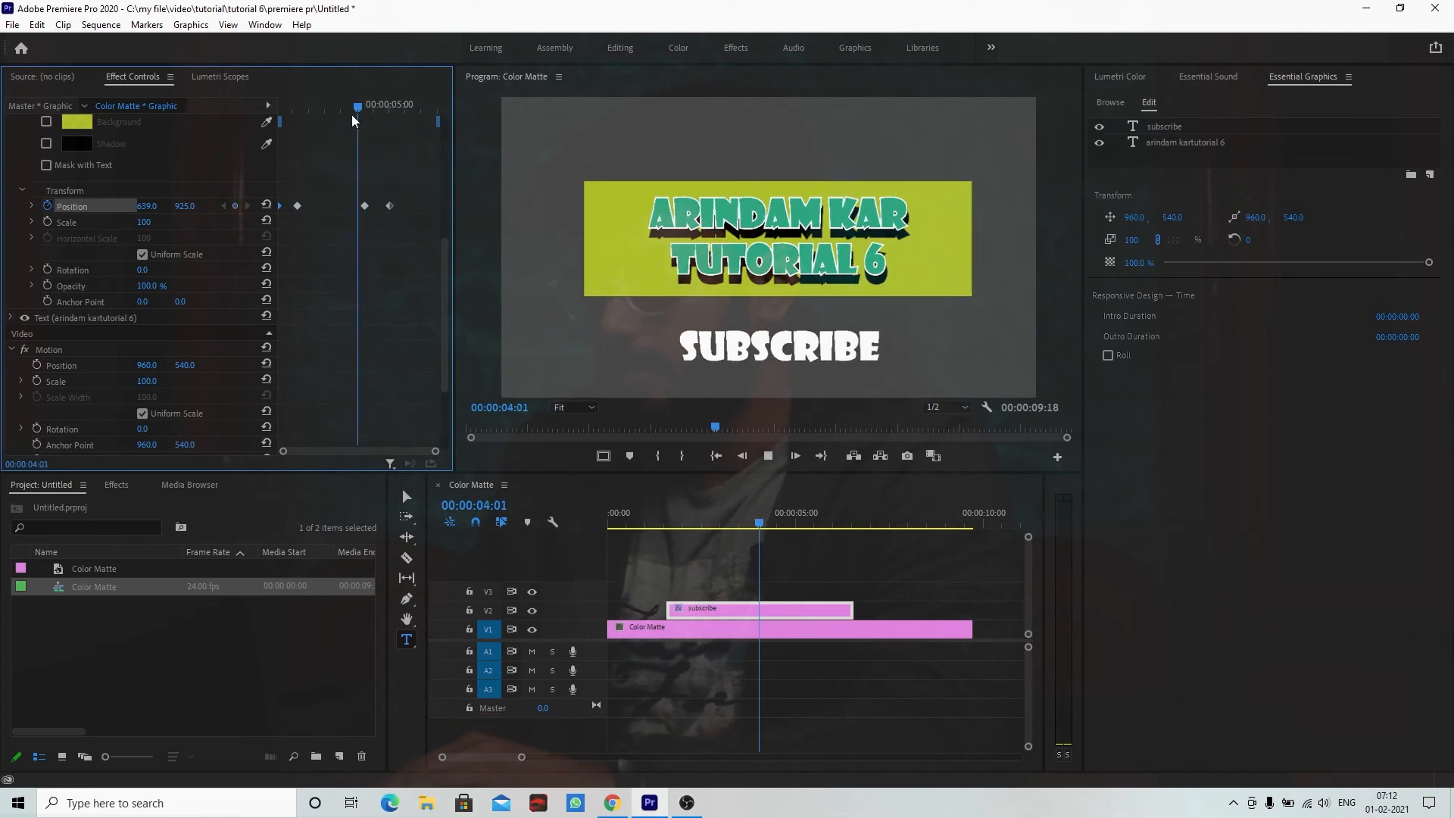
key("space")
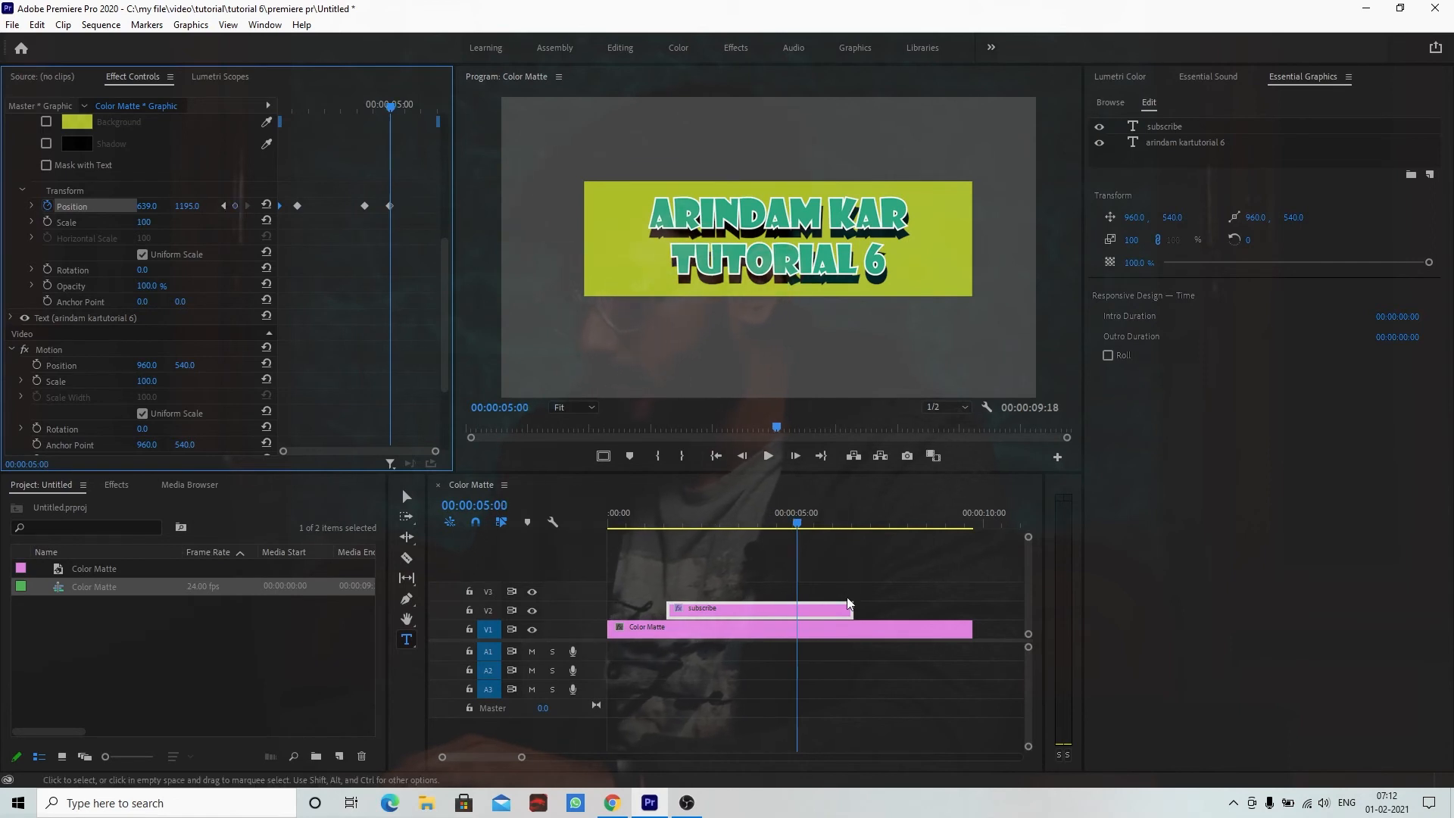
Step: Trim the graphic clip's end to 00:00:05:00, try extending it to the color matte's end, and undo that extension
left_click_drag(851, 610, 795, 611)
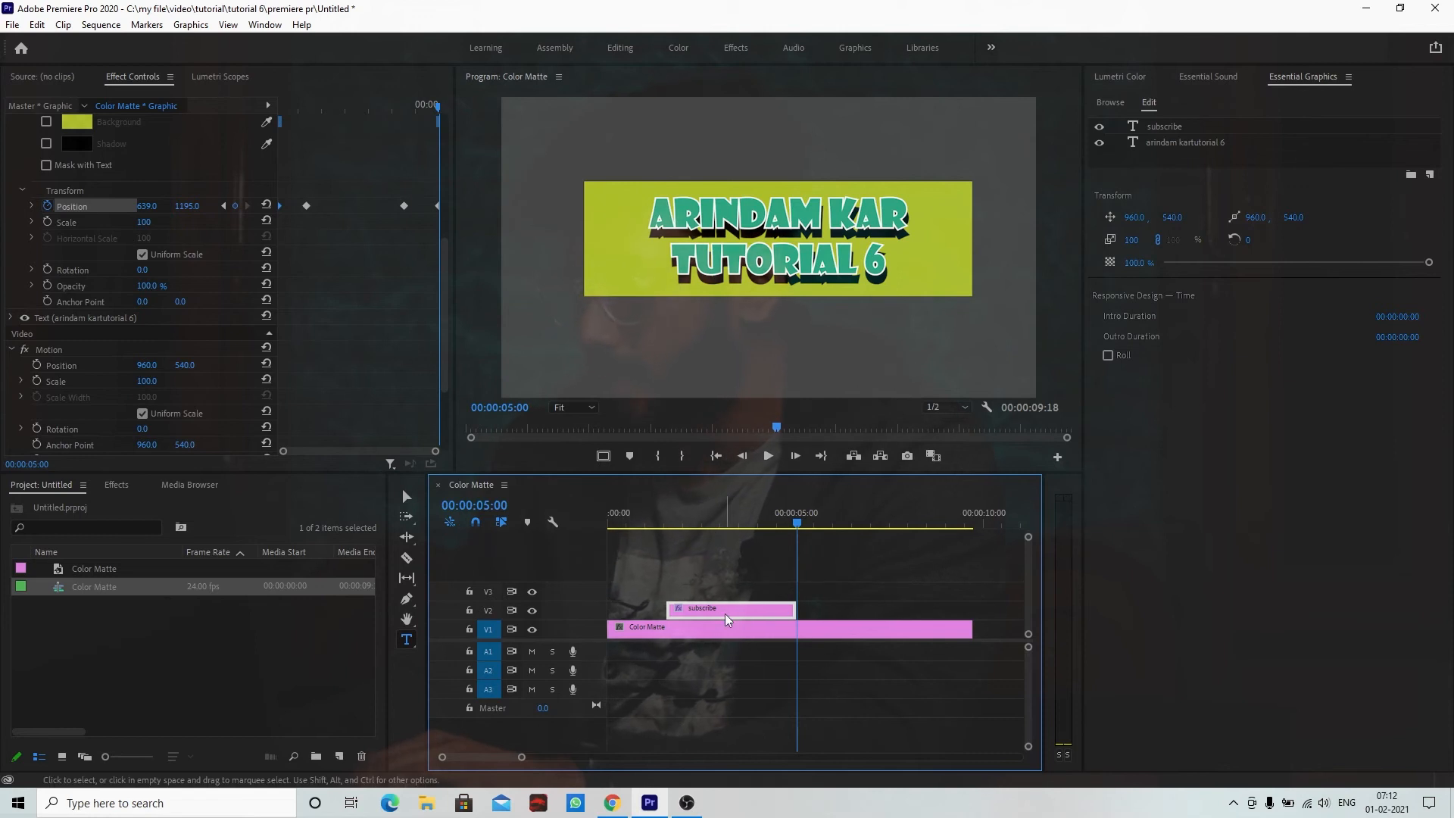
left_click_drag(793, 611, 963, 619)
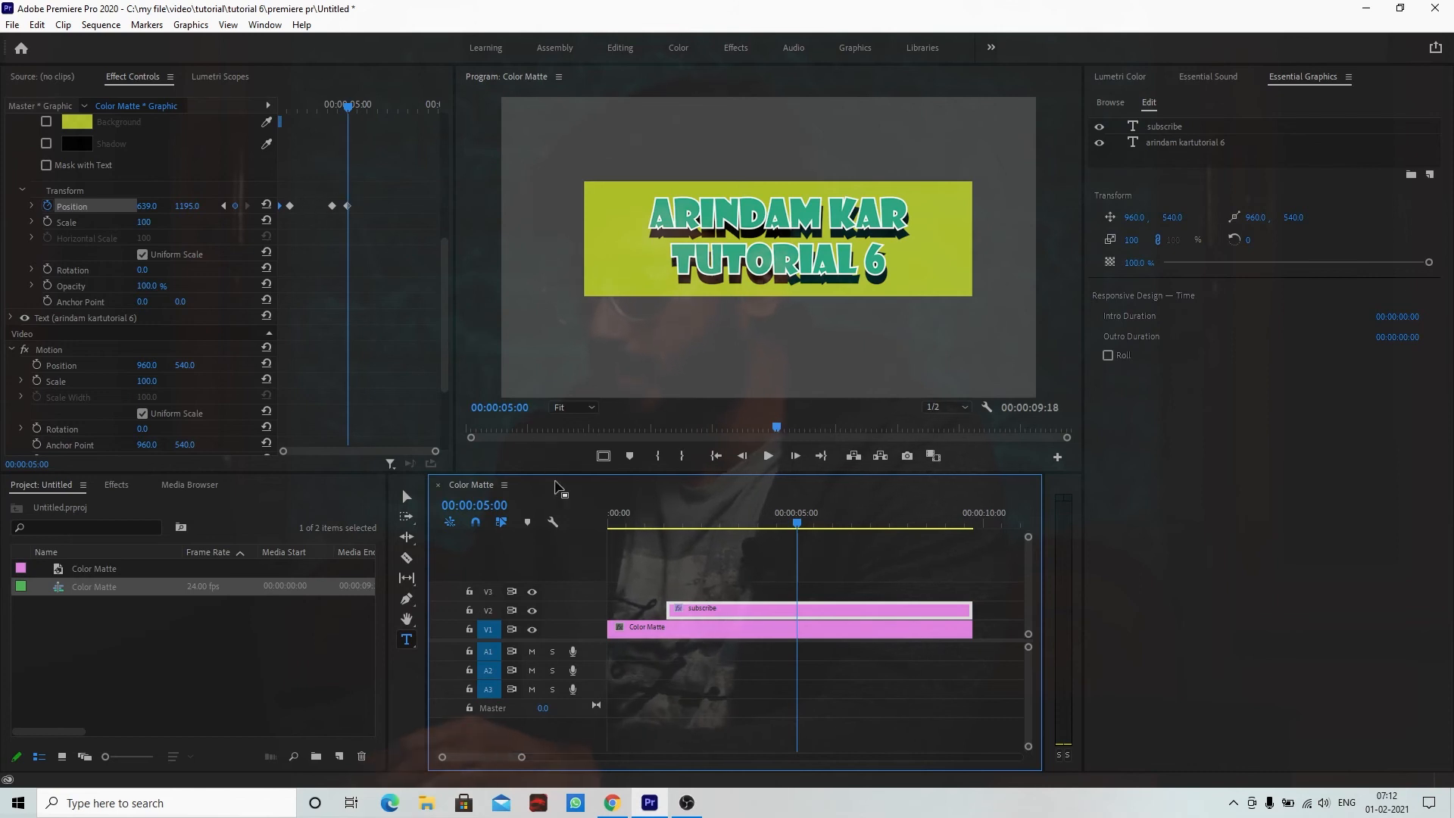
key("ctrl+z")
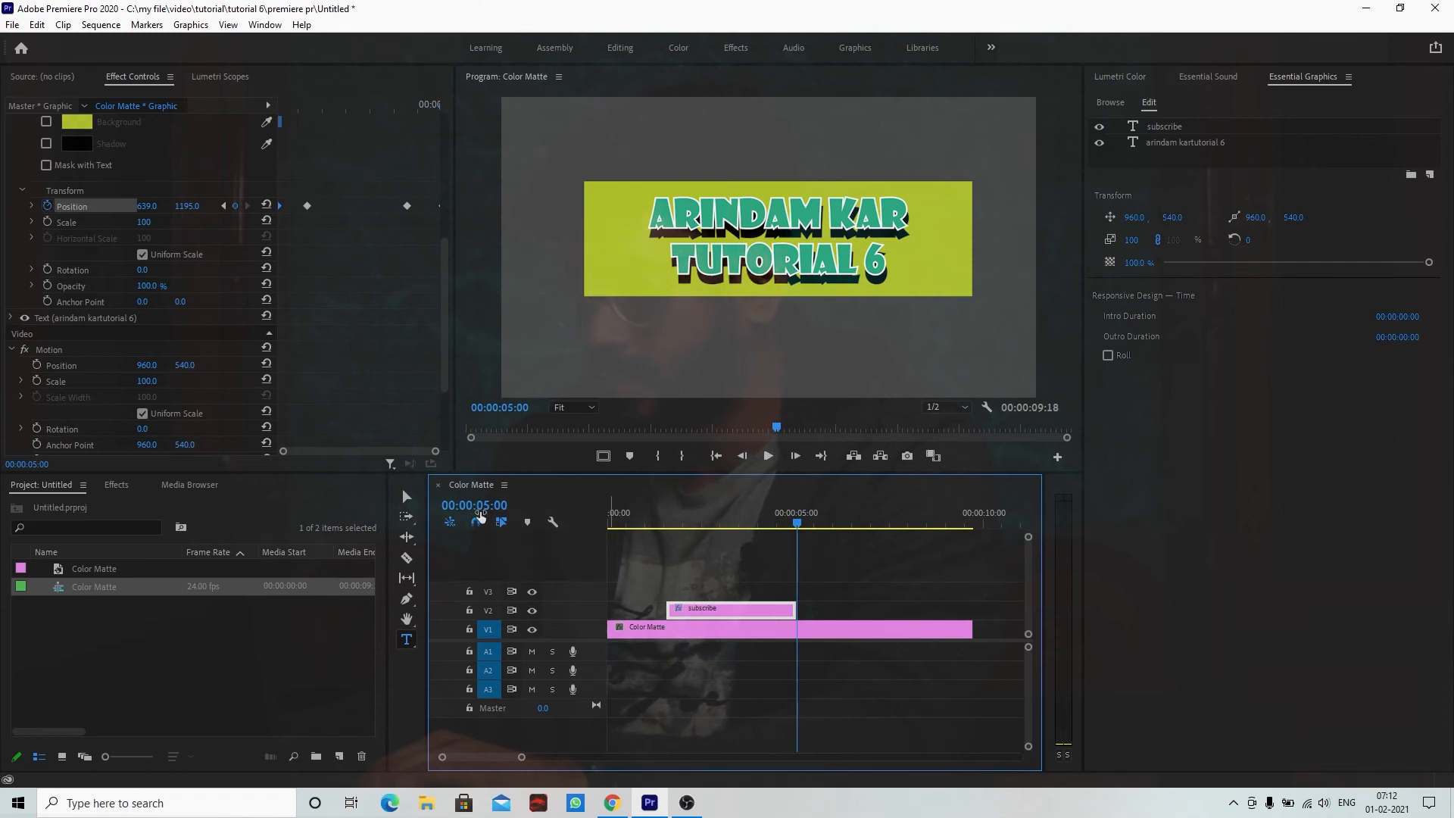
Step: Set the graphic's Responsive Design intro duration to 00:00:00:15 so it covers the opening Position keyframes
scroll(324, 296, "down", 4)
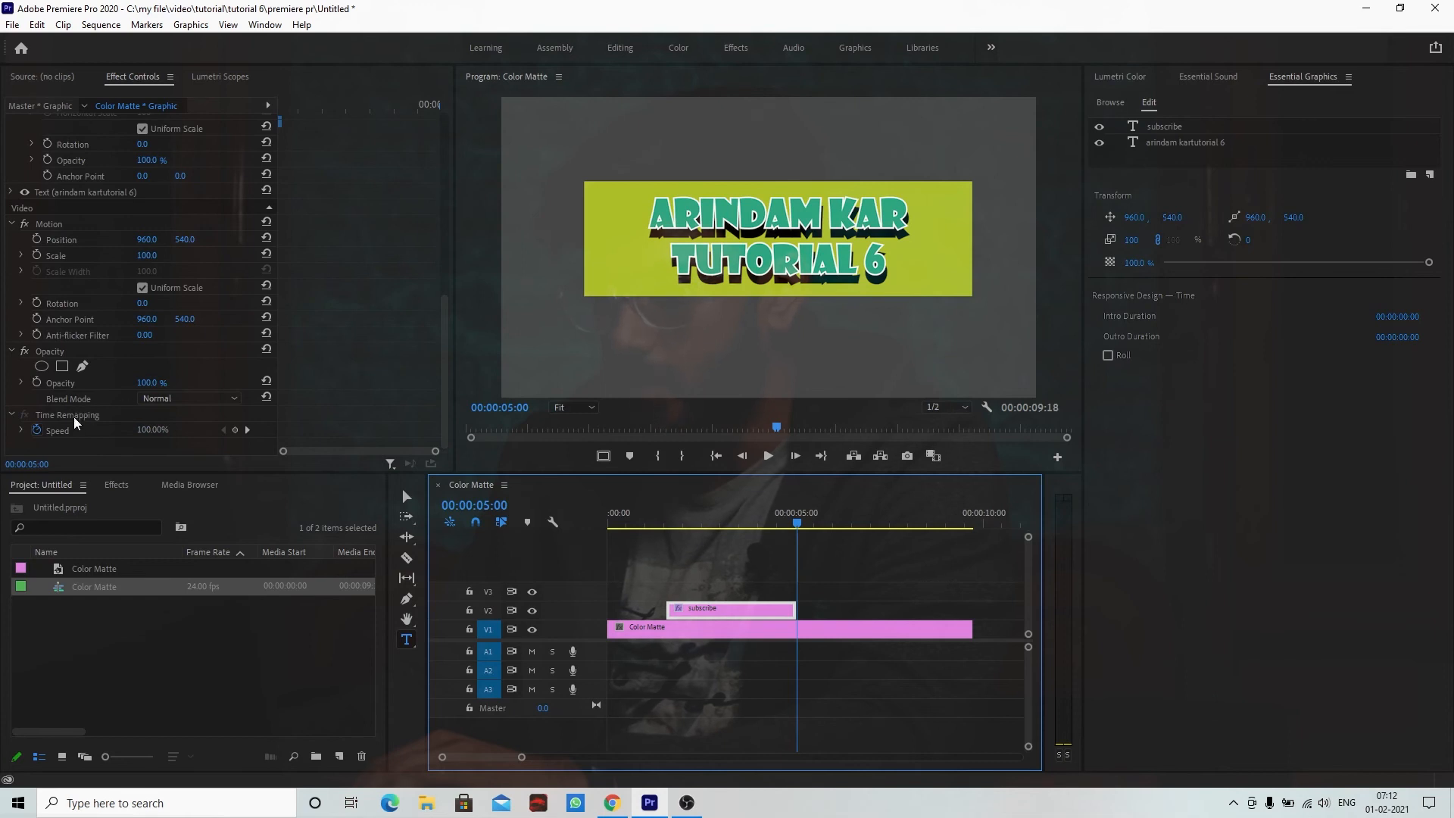
left_click(74, 417)
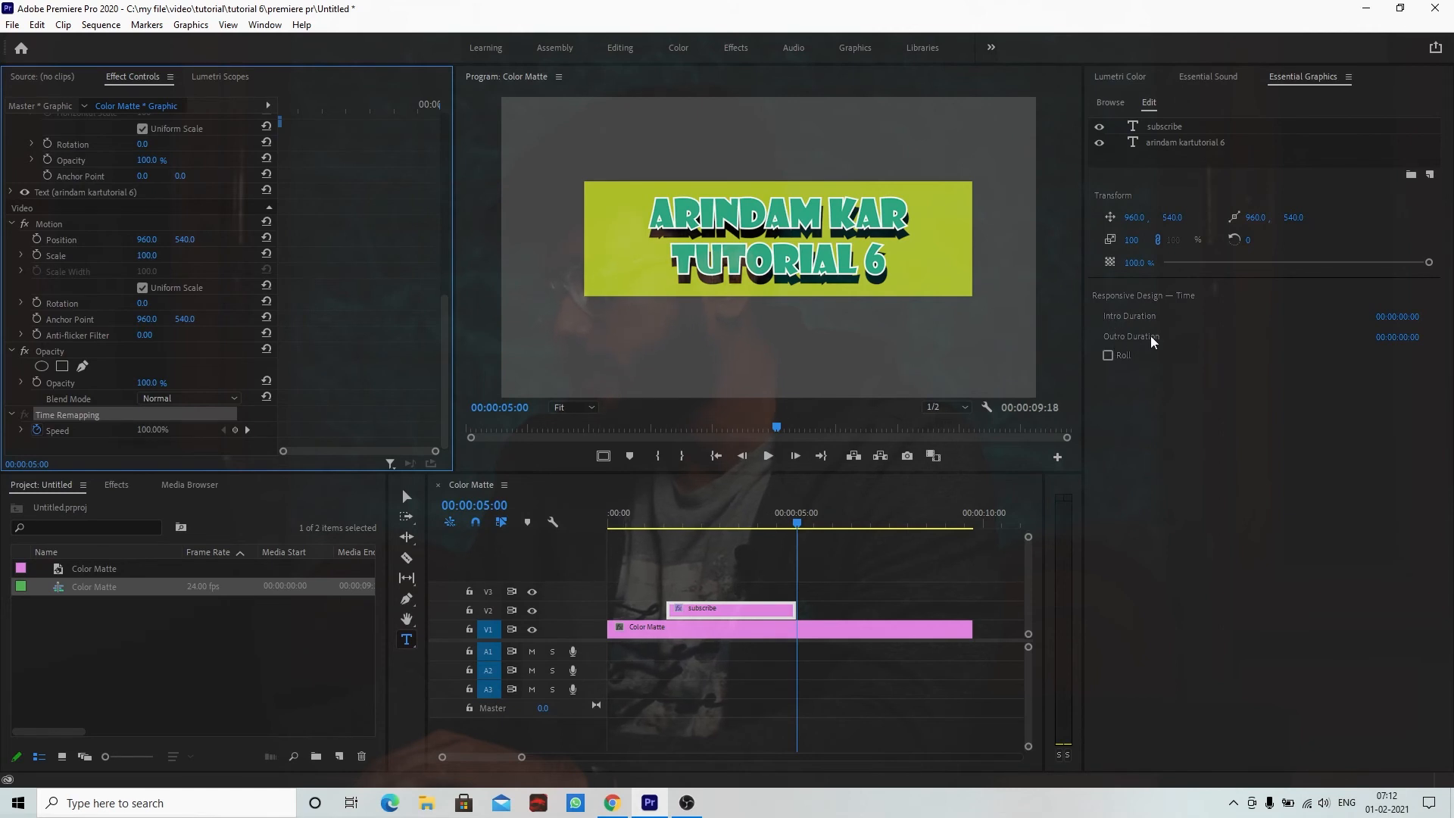
left_click(1417, 324)
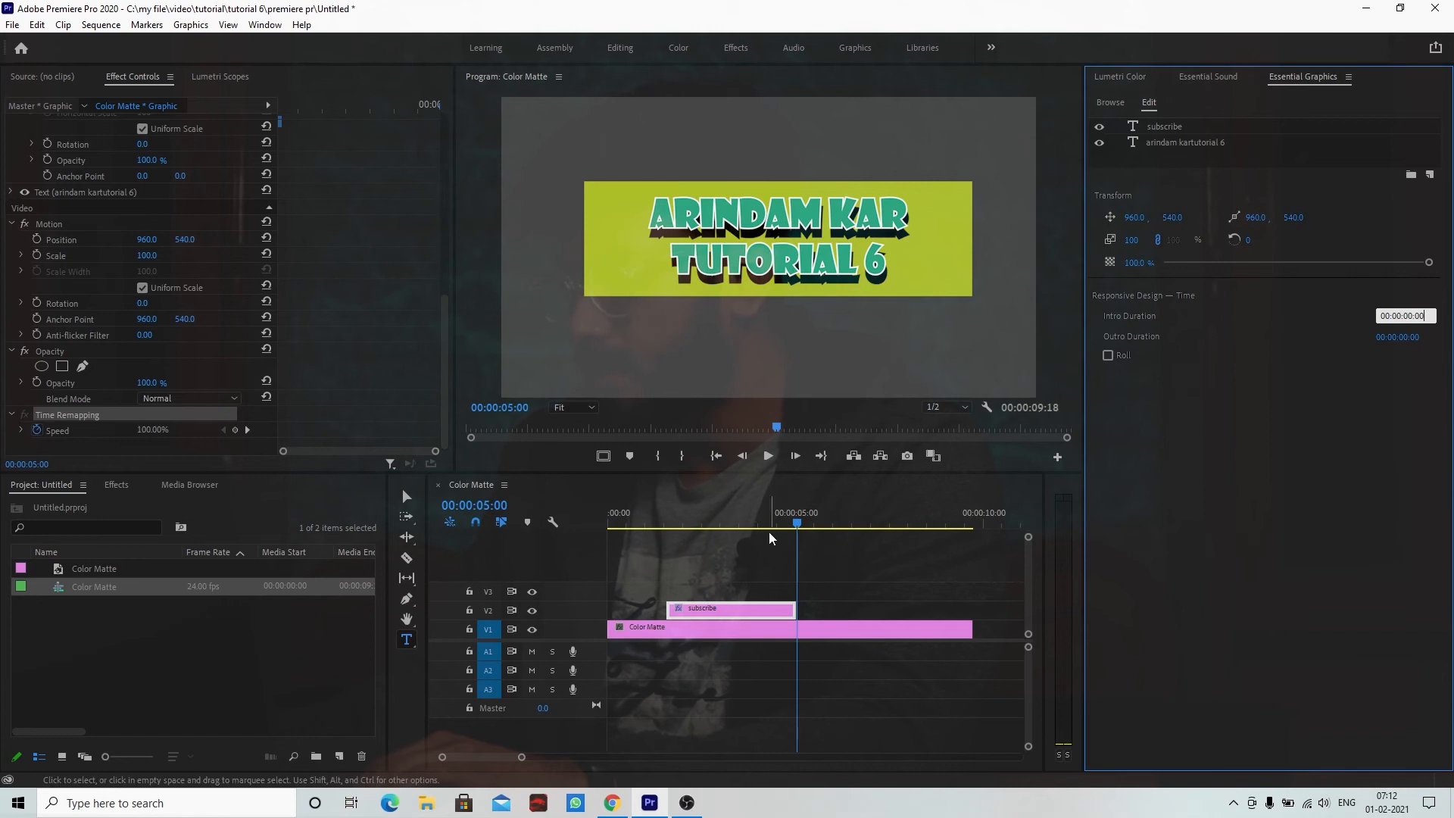
left_click(691, 524)
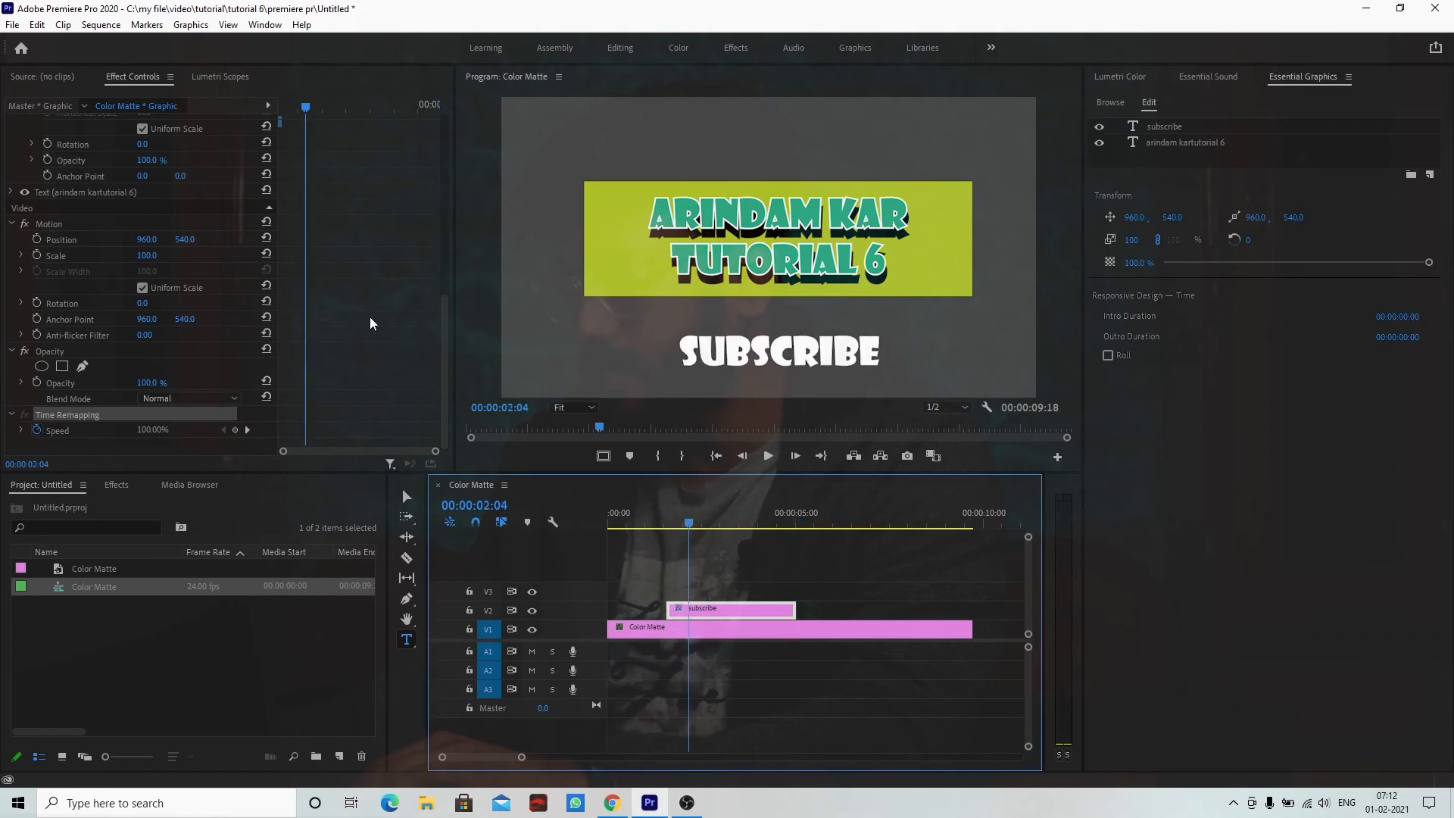
scroll(295, 314, "up", 5)
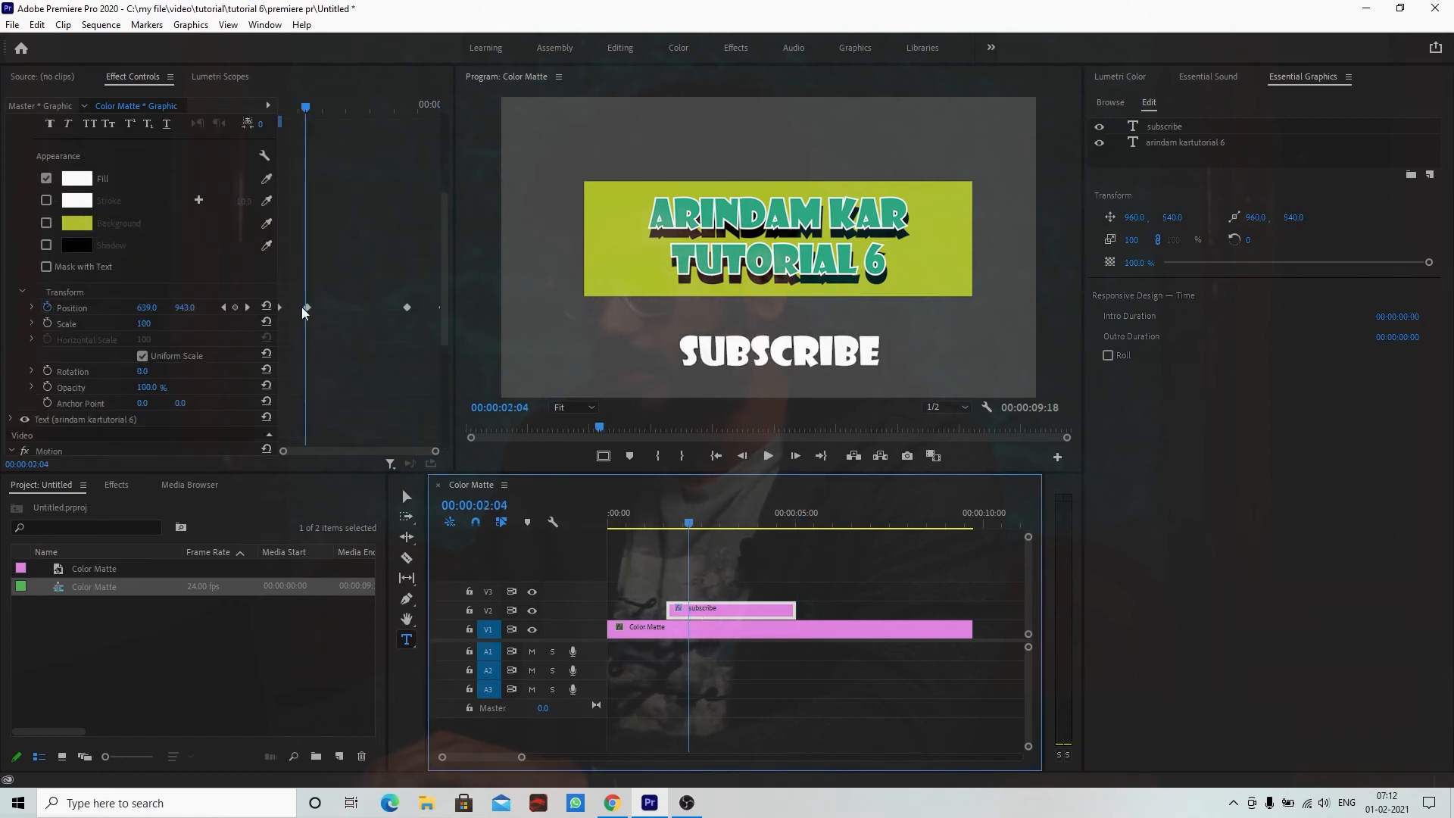
left_click(1414, 315)
type("1")
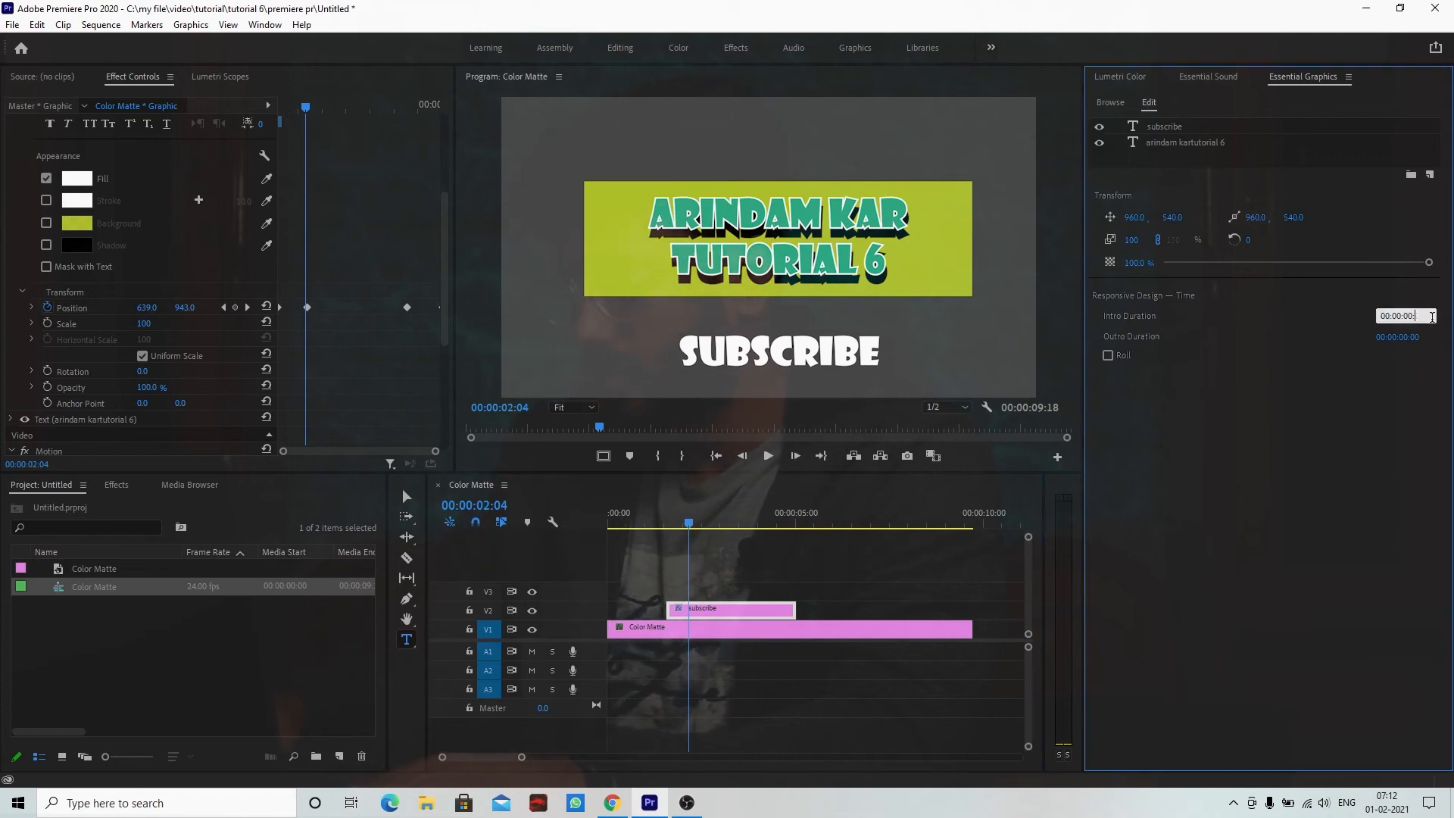
type("5")
key("Return")
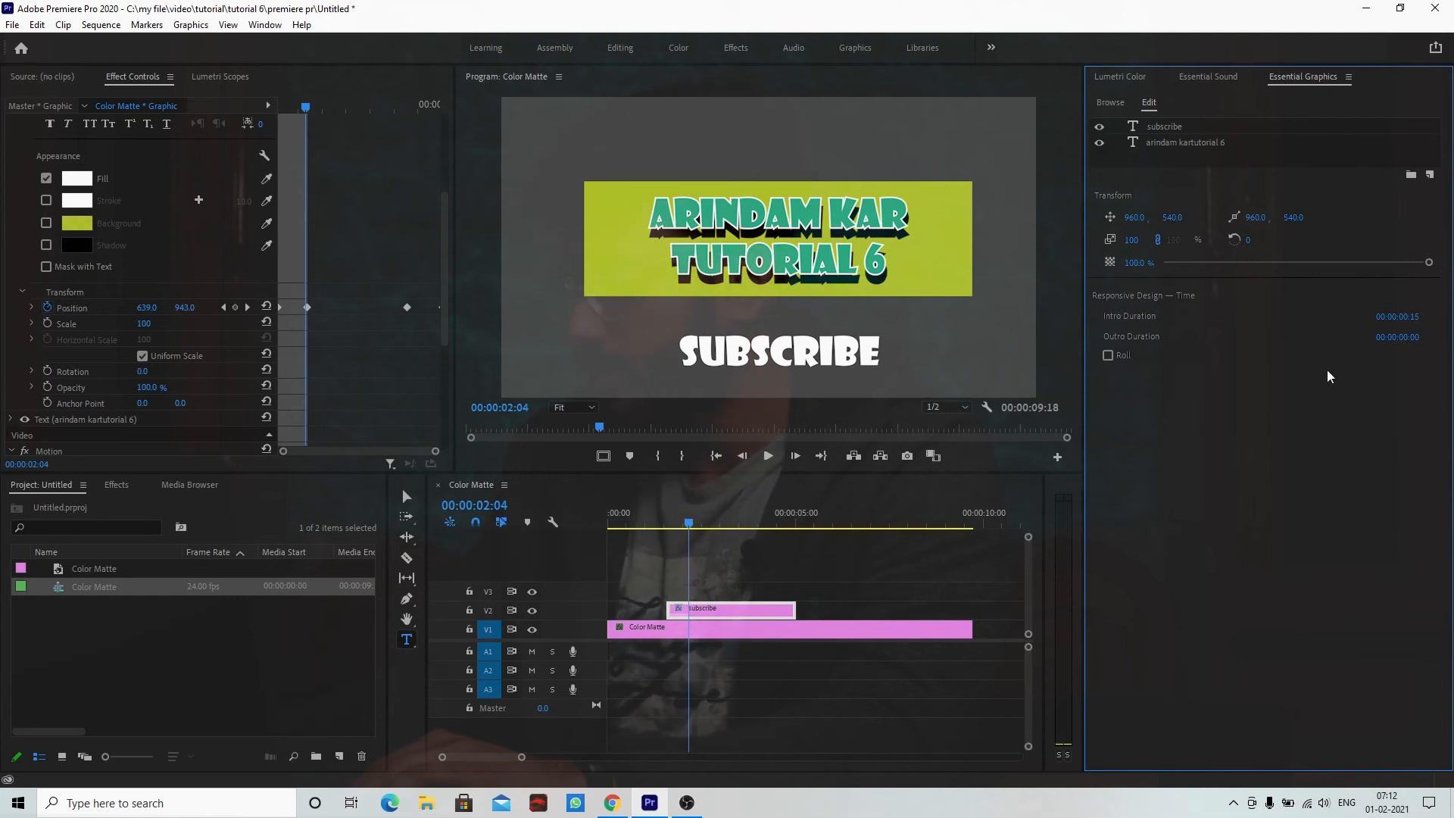
Step: Set the graphic's Responsive Design outro duration to 00:00:00:20
left_click(1410, 338)
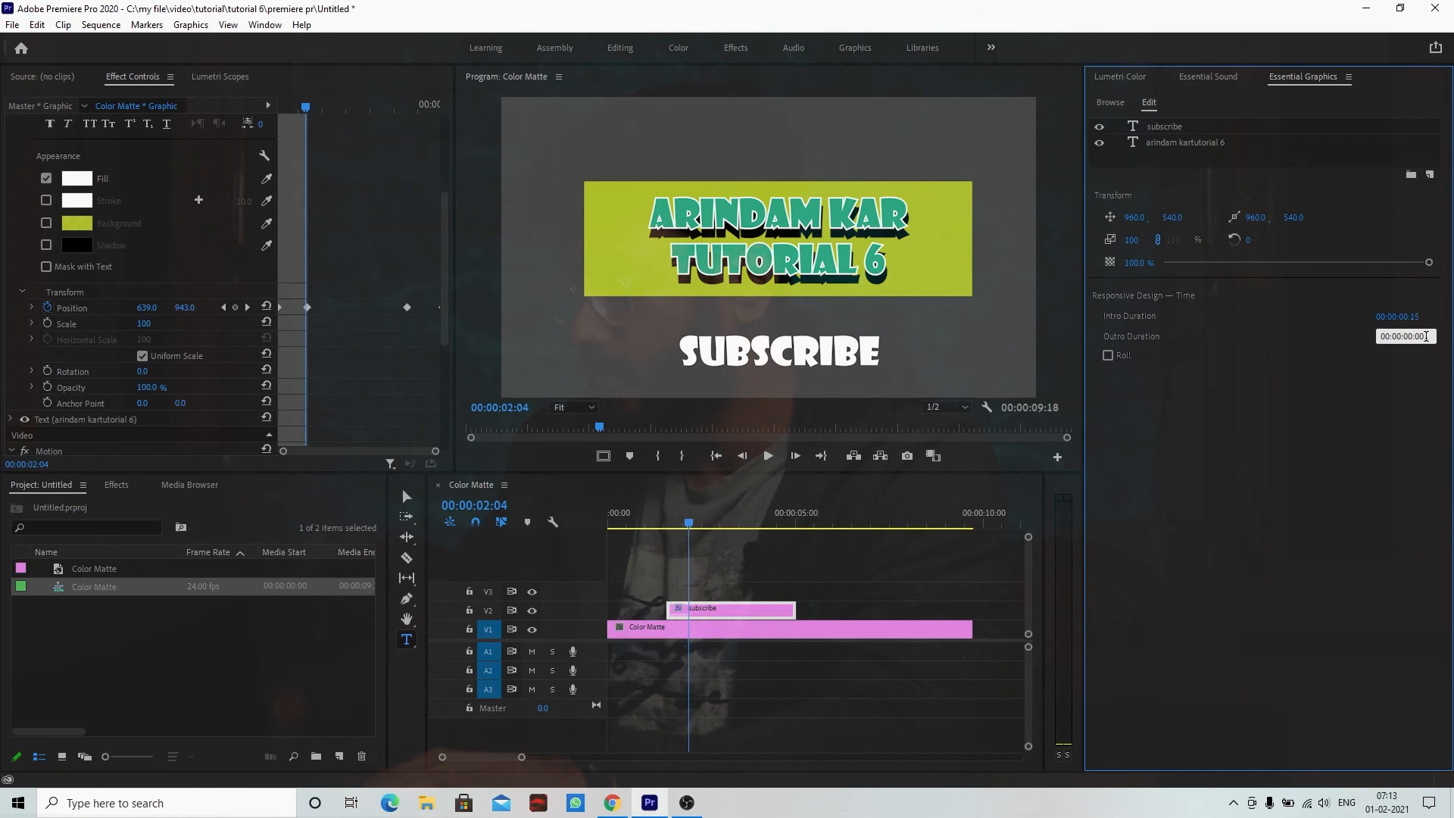
type("20")
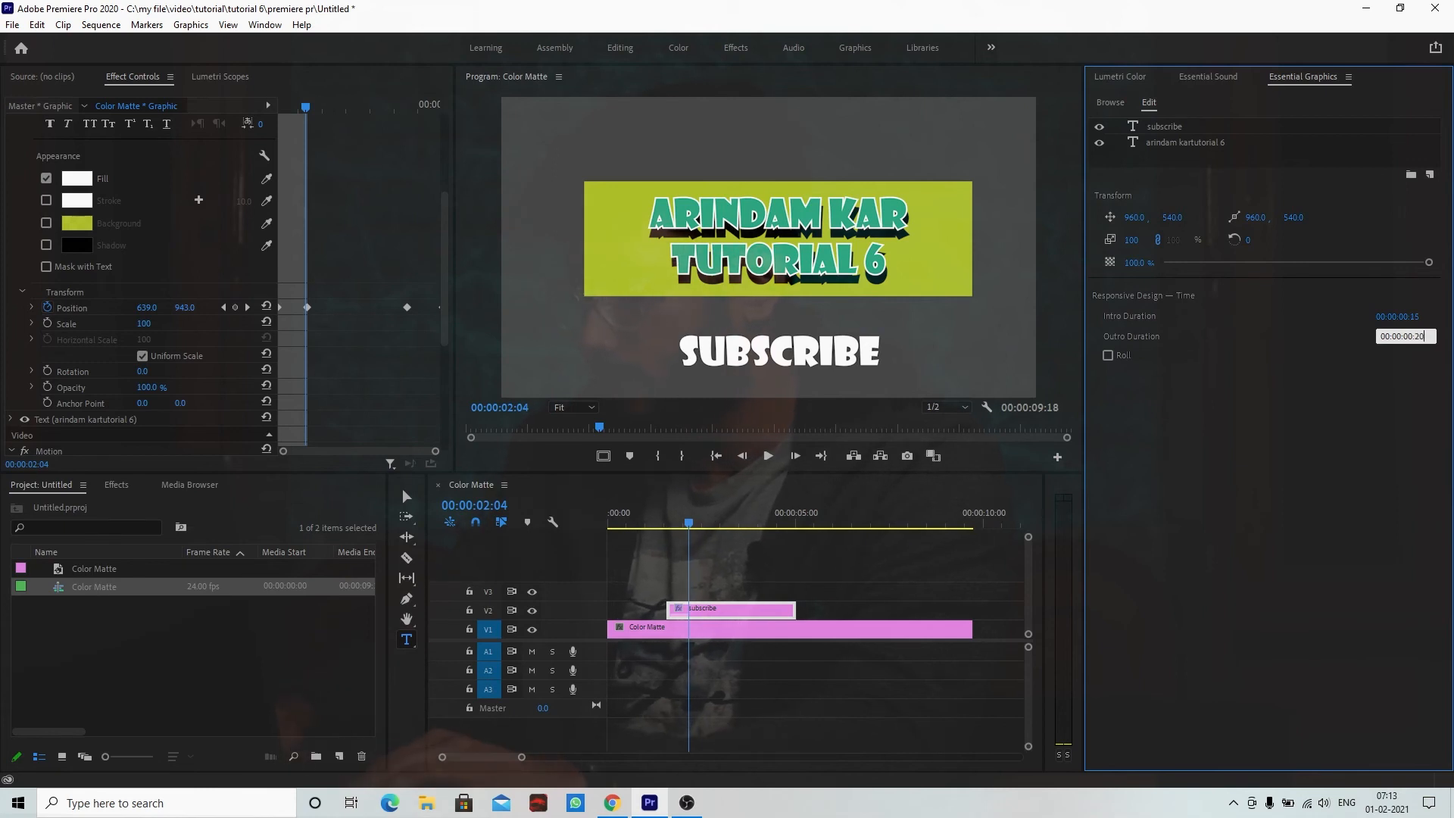
key("Return")
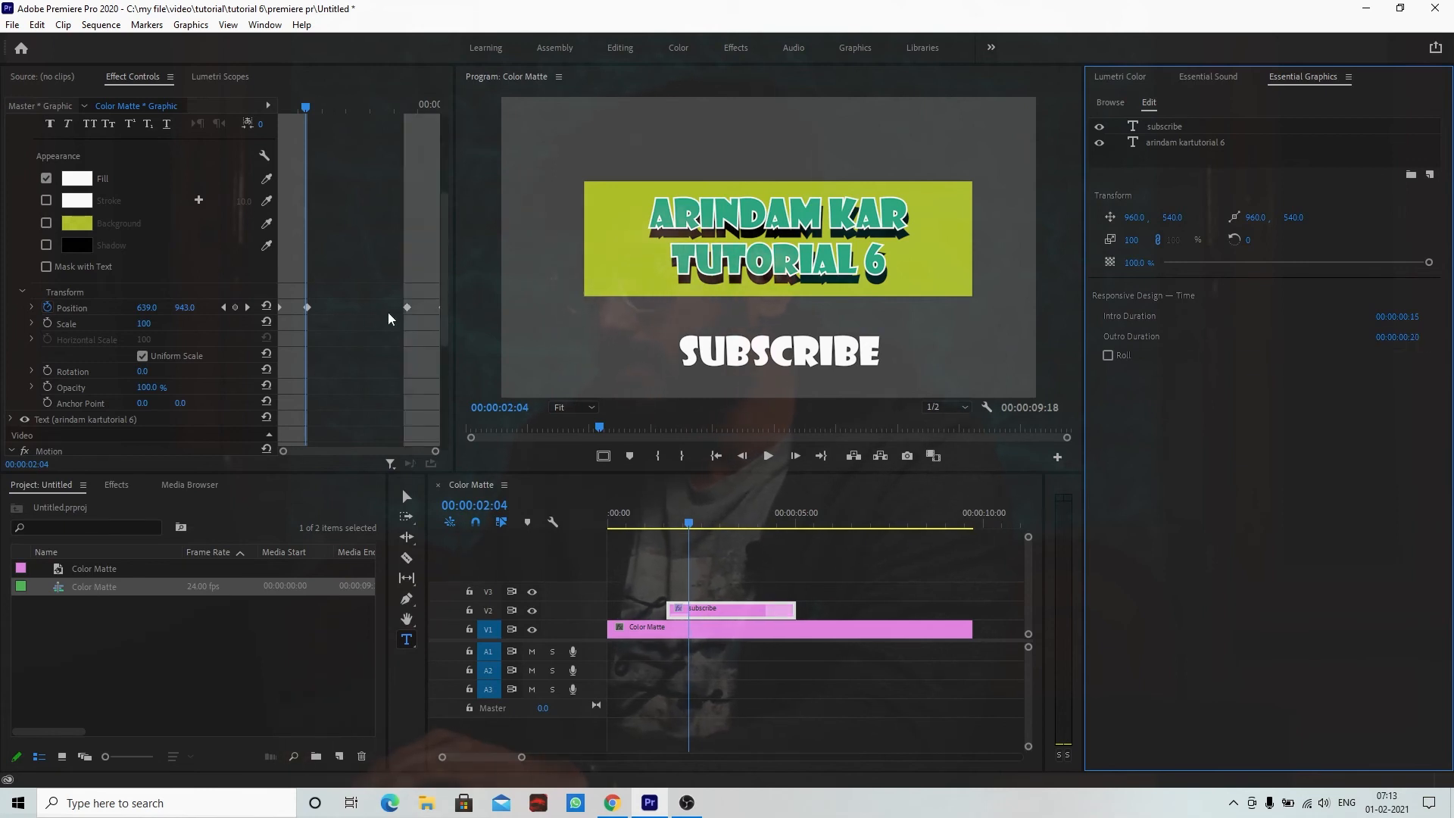
Step: Lengthen the graphic clip past the color matte, shorten it again, and leave its end at about 00:00:07:10
left_click_drag(794, 609, 990, 612)
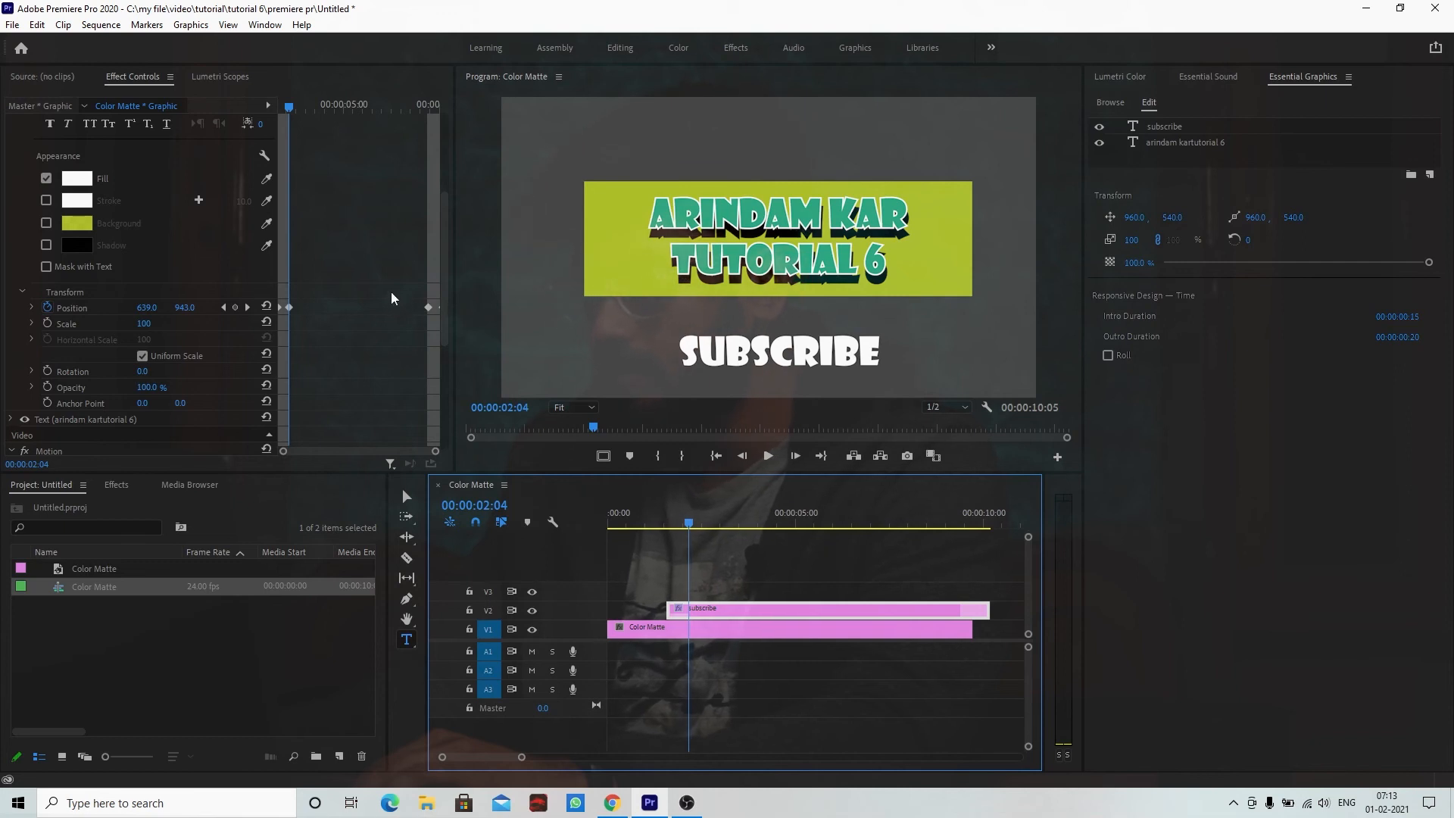
left_click_drag(989, 610, 862, 609)
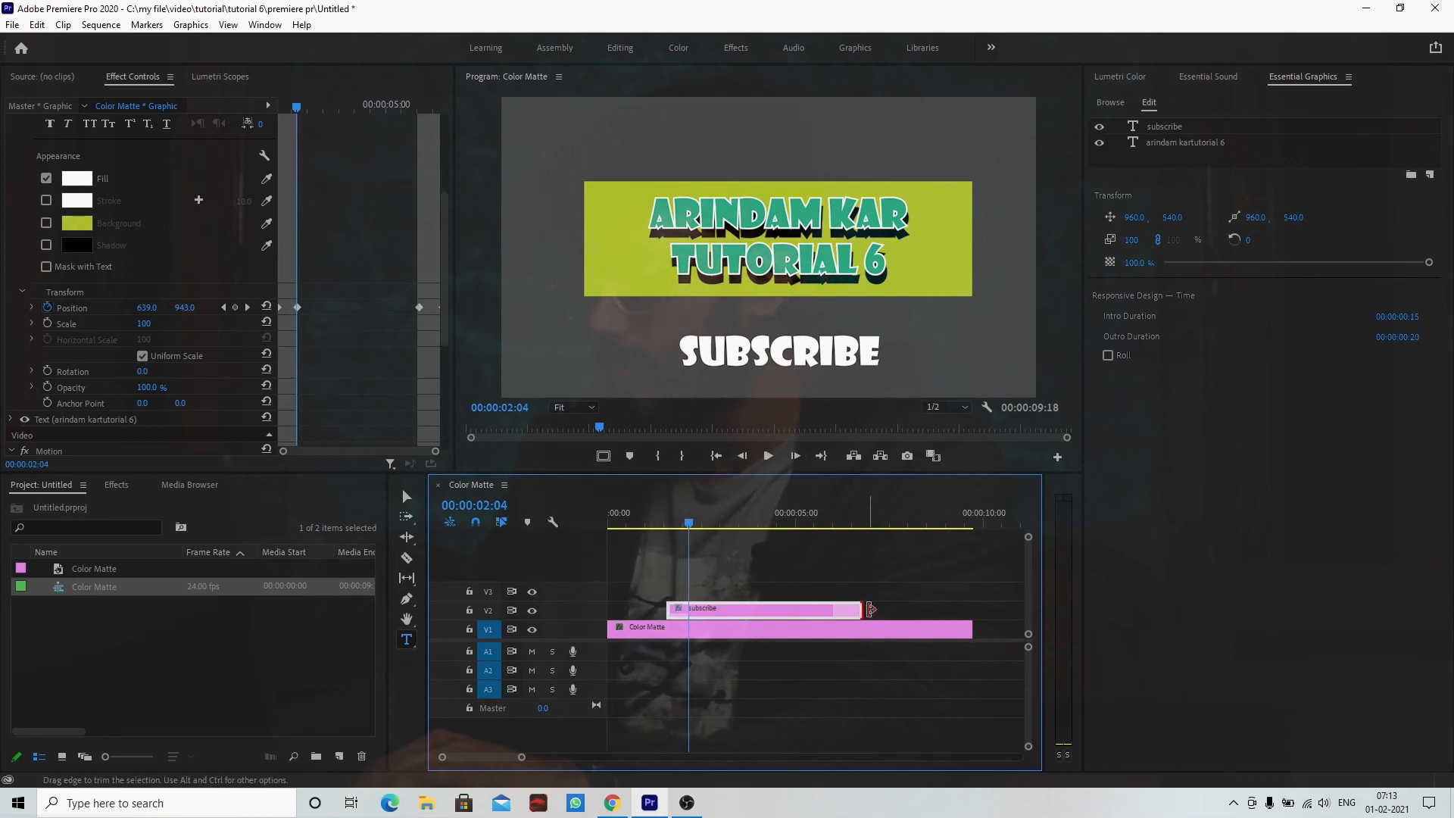
mouse_move(862, 609)
left_mouse_down()
mouse_move(958, 610)
mouse_move(884, 608)
left_mouse_up()
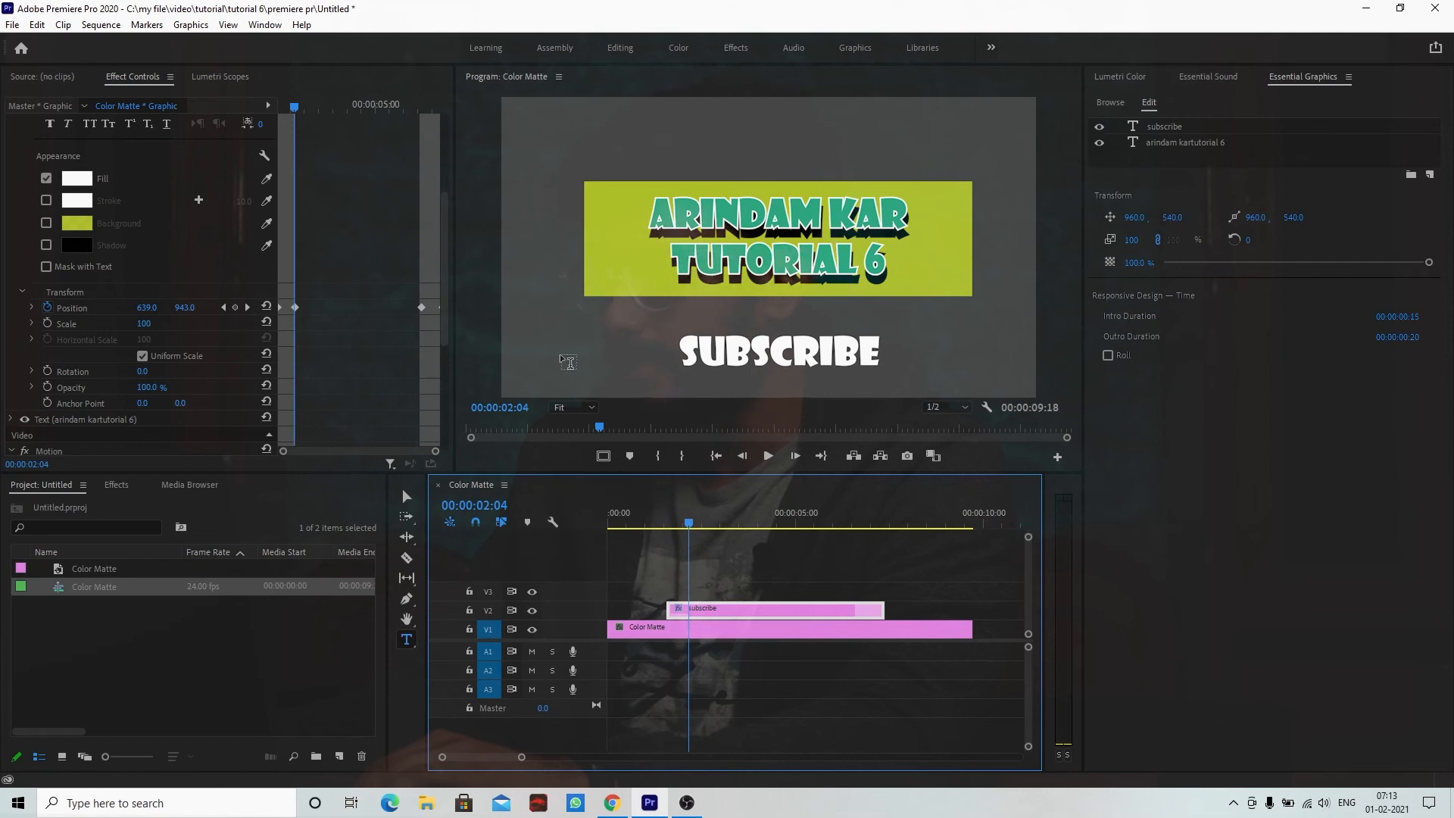
Step: Play the sequence from 00:00:01:10 to check the intro and outro animation on the resized graphic clip
left_click(662, 518)
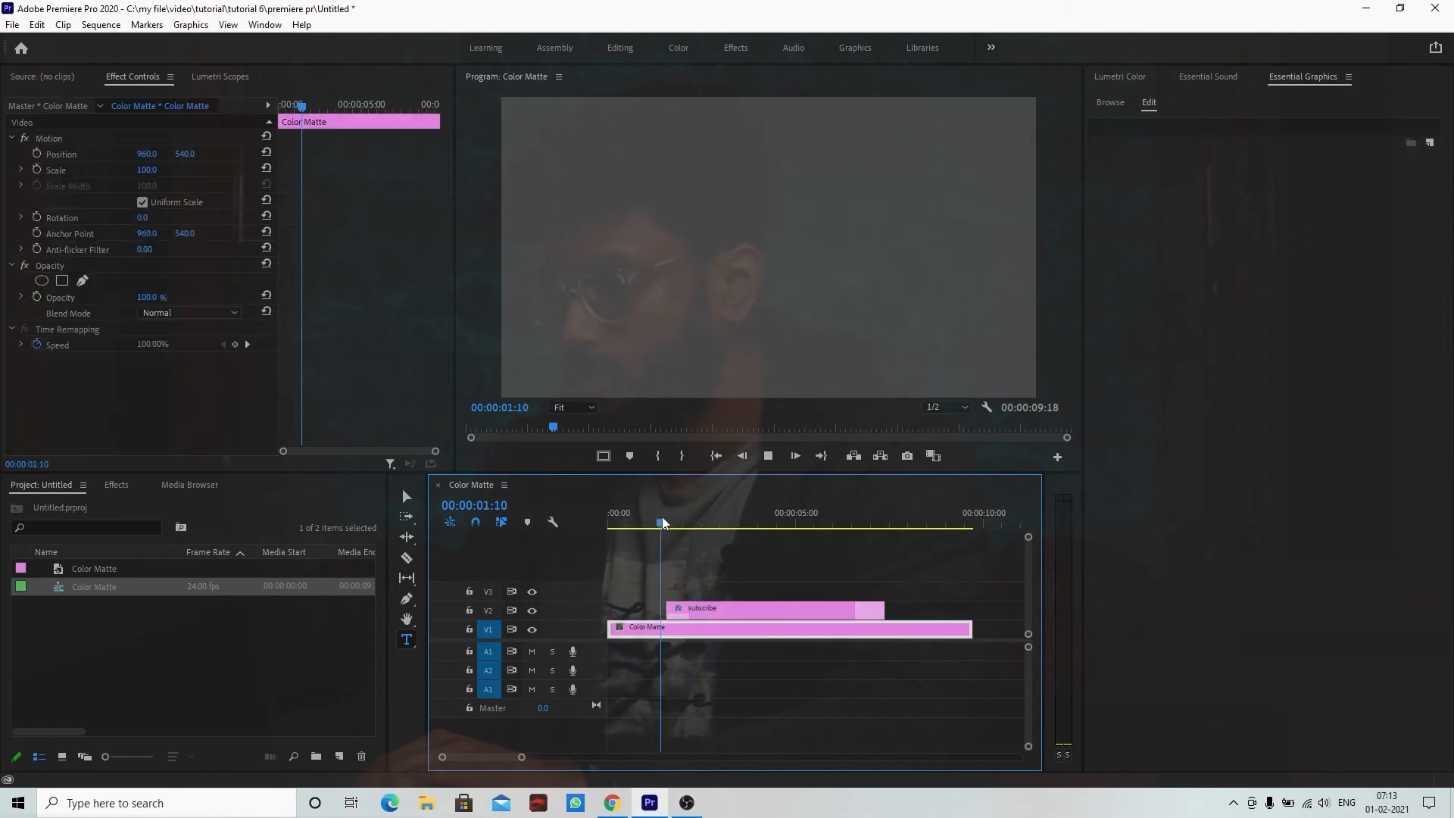
key("space")
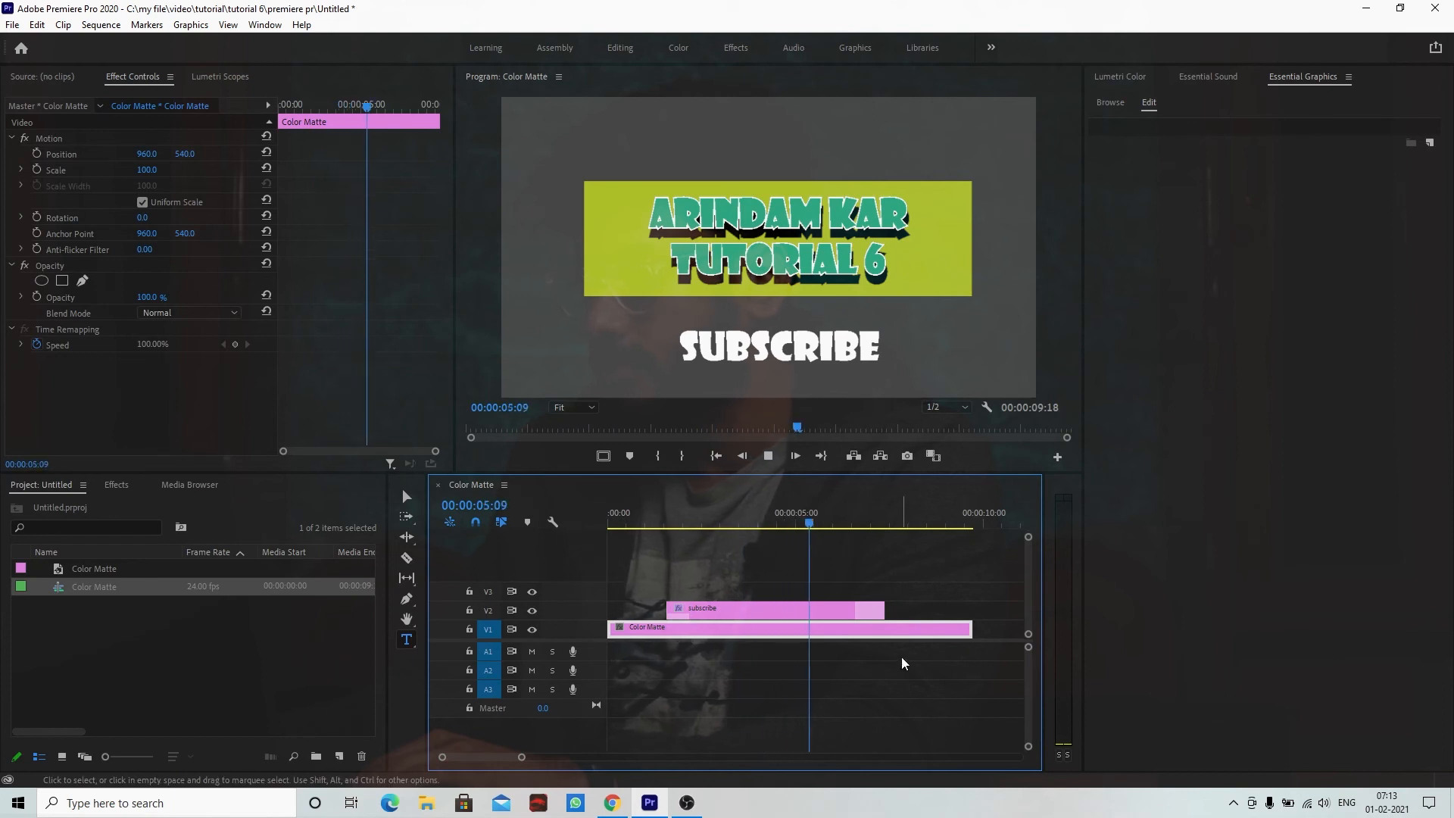
key("space")
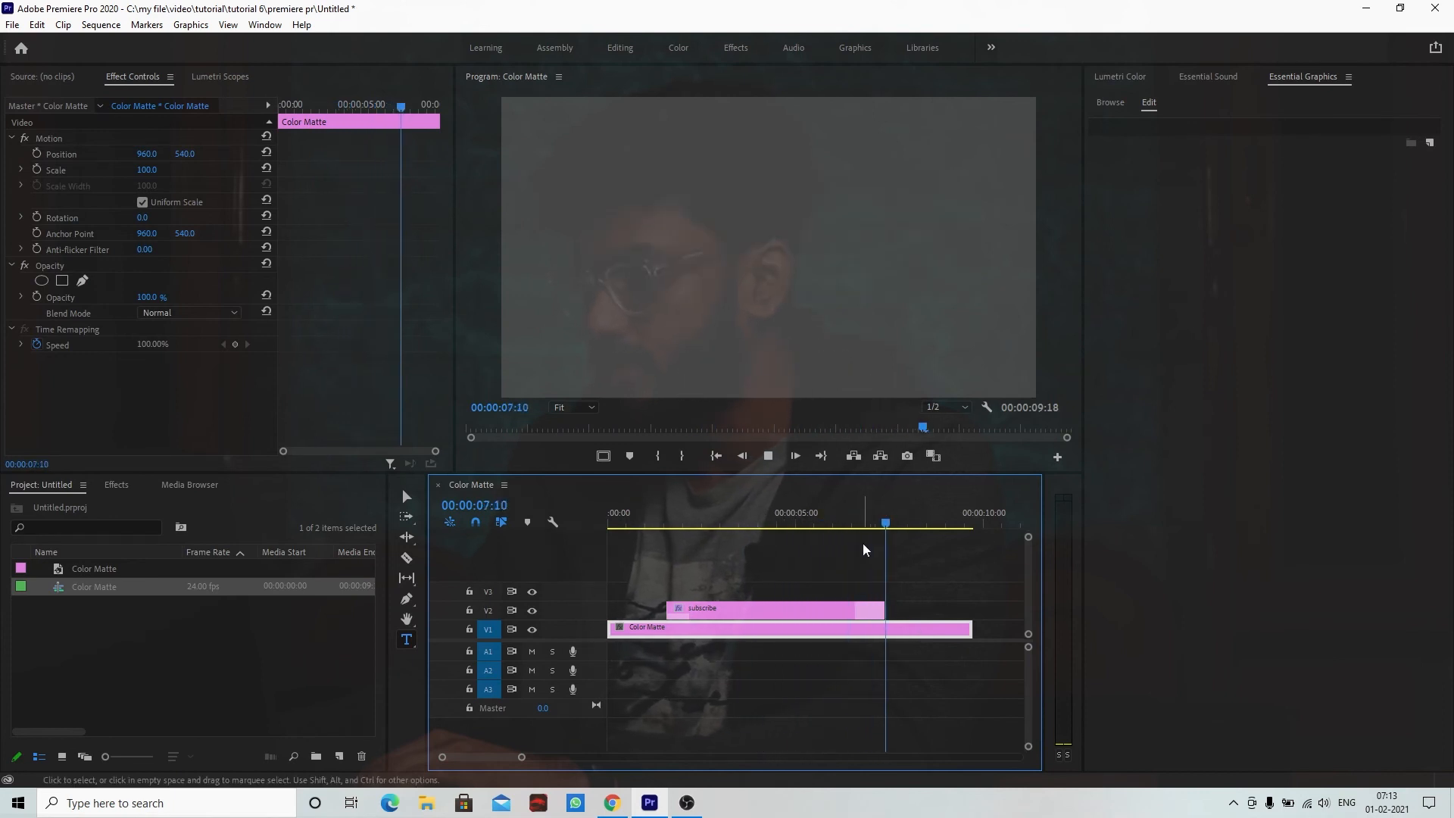
Step: Delete the "subscribe" graphic clip from V2 and add a new text layer with the presenter's name at 00:00:07:14
left_click(807, 612)
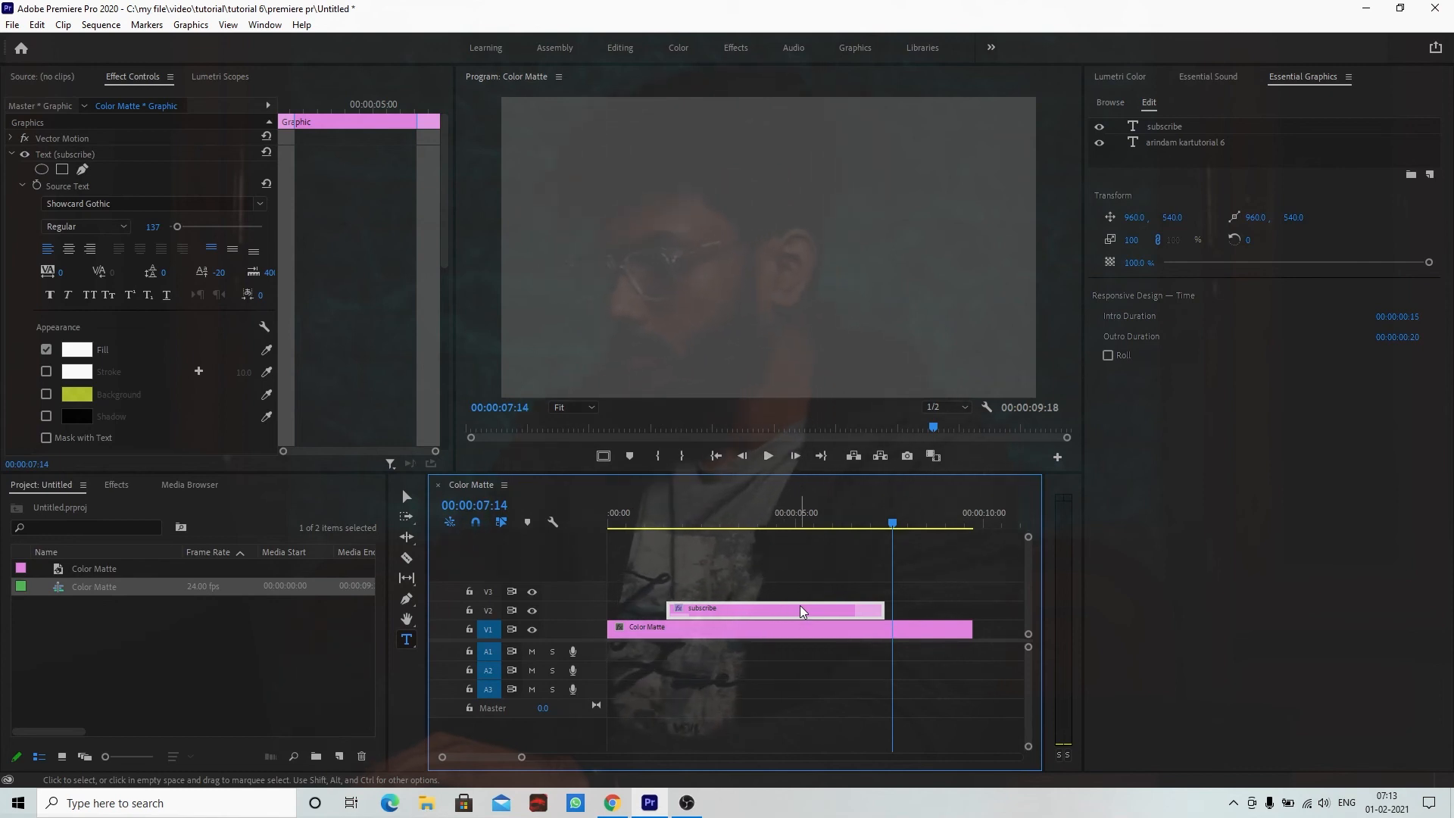
key("Delete")
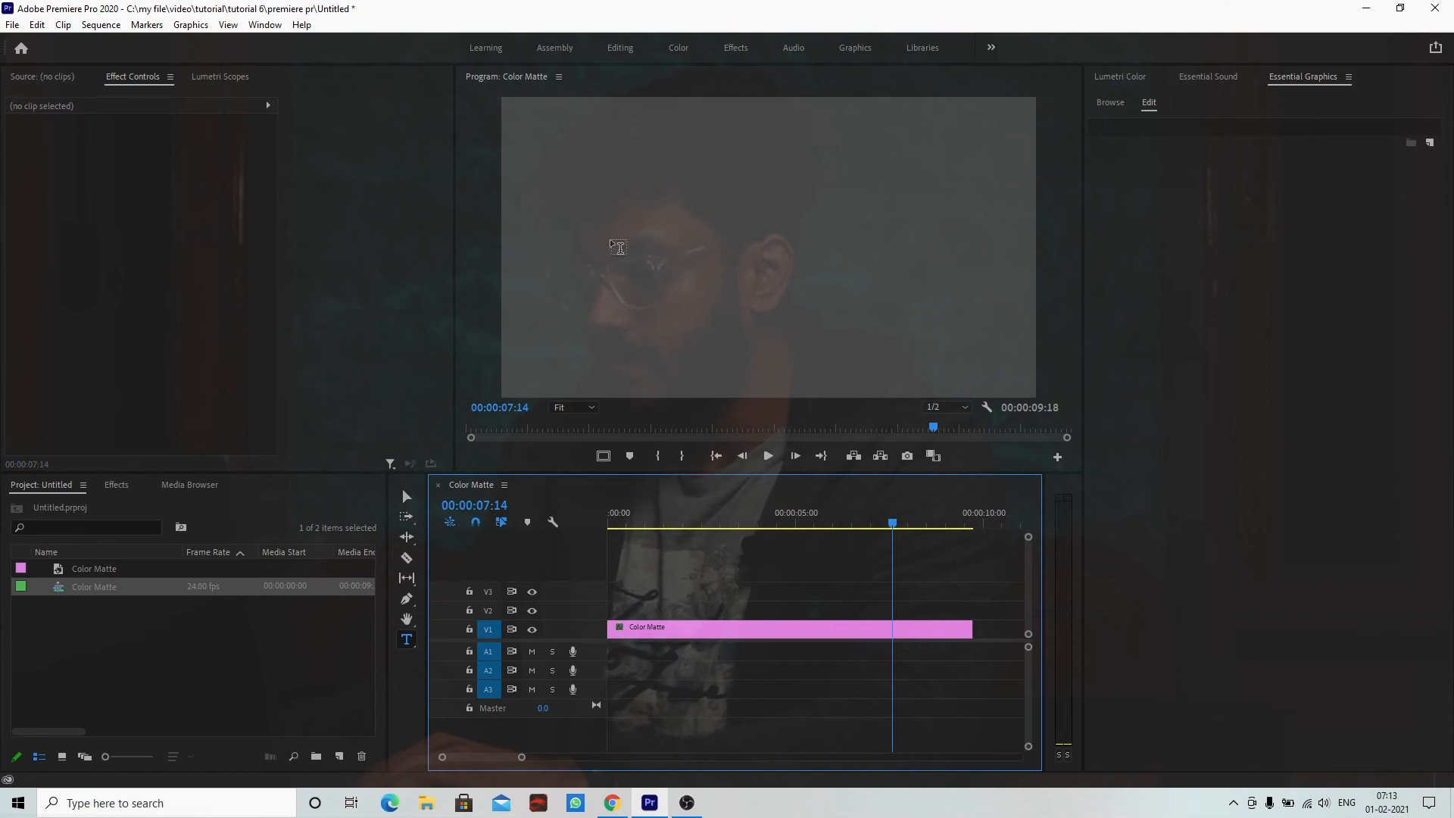
left_click(633, 206)
type("ar")
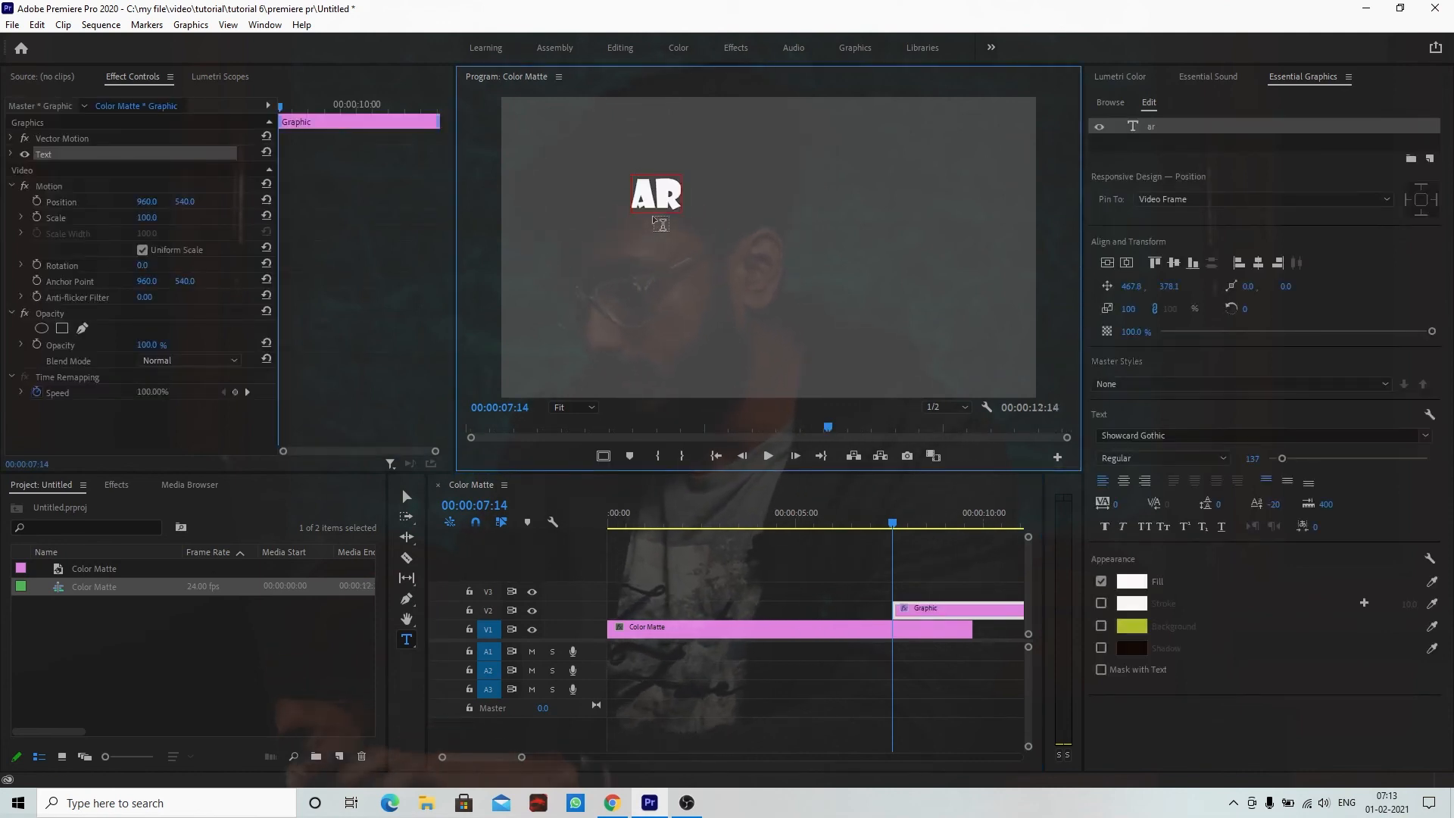
type("indam kar")
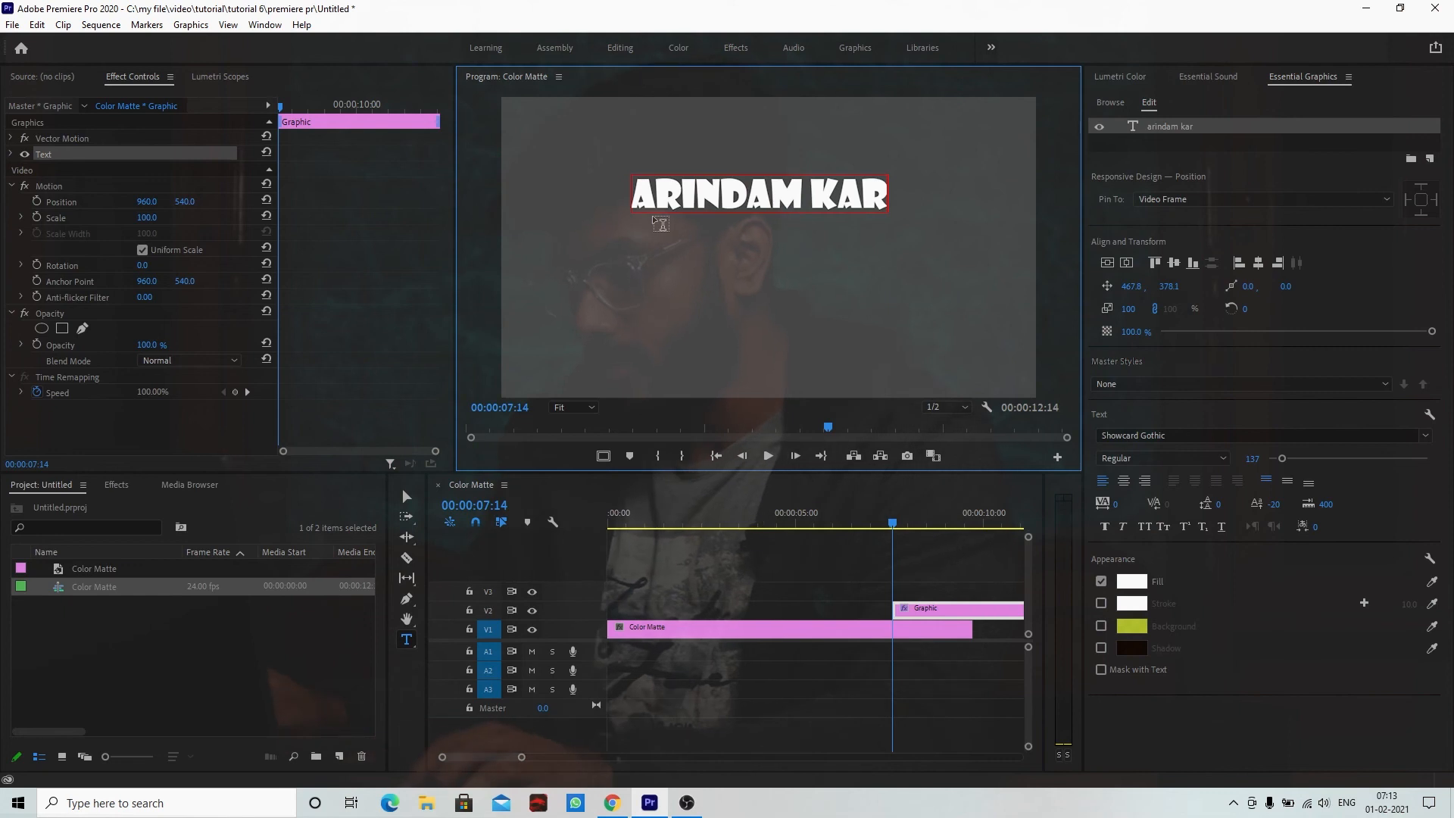
Step: Copy the name and repeat it on new lines until the text layer has five identical lines
key("ctrl+a")
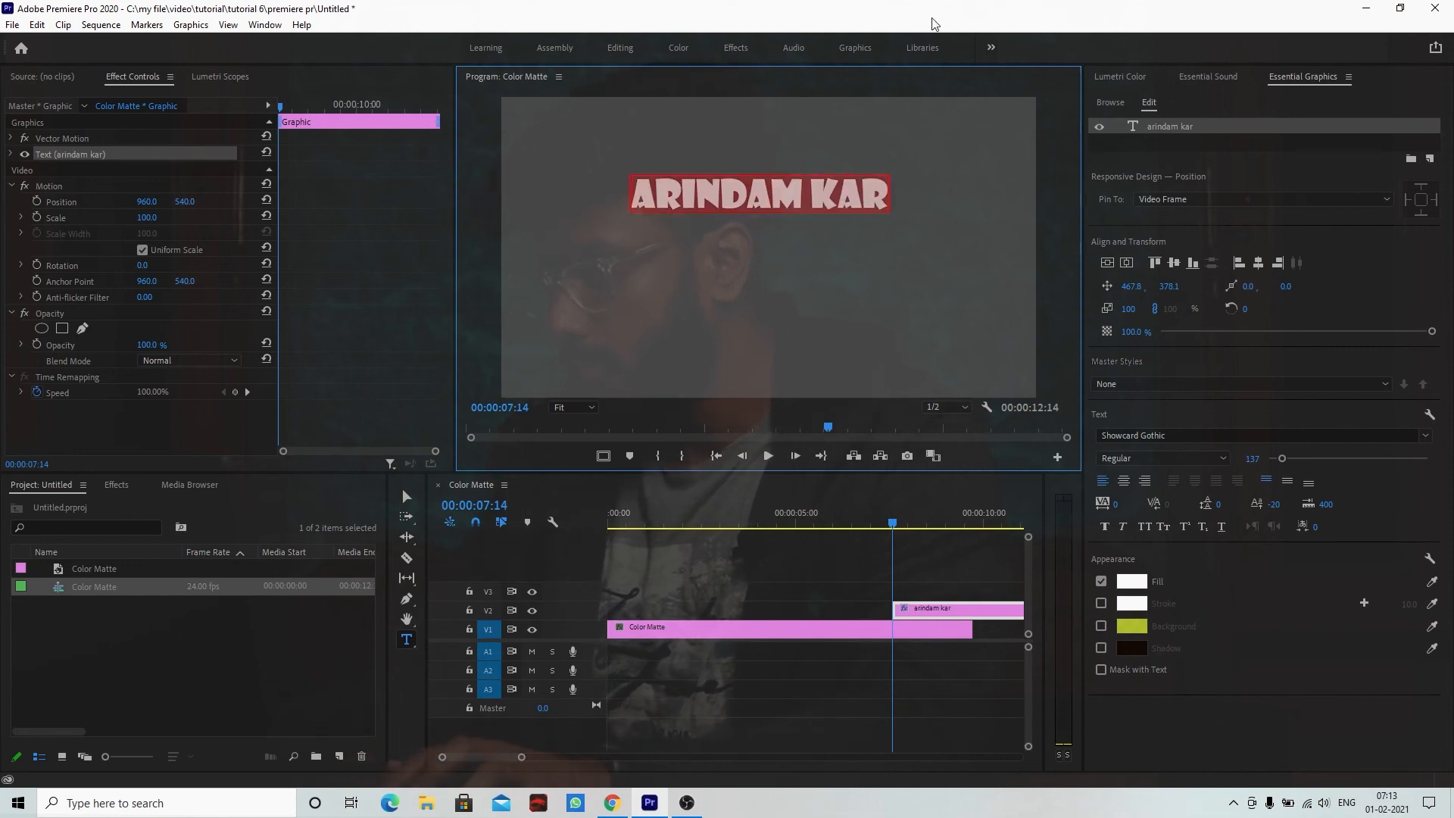
left_click(887, 197)
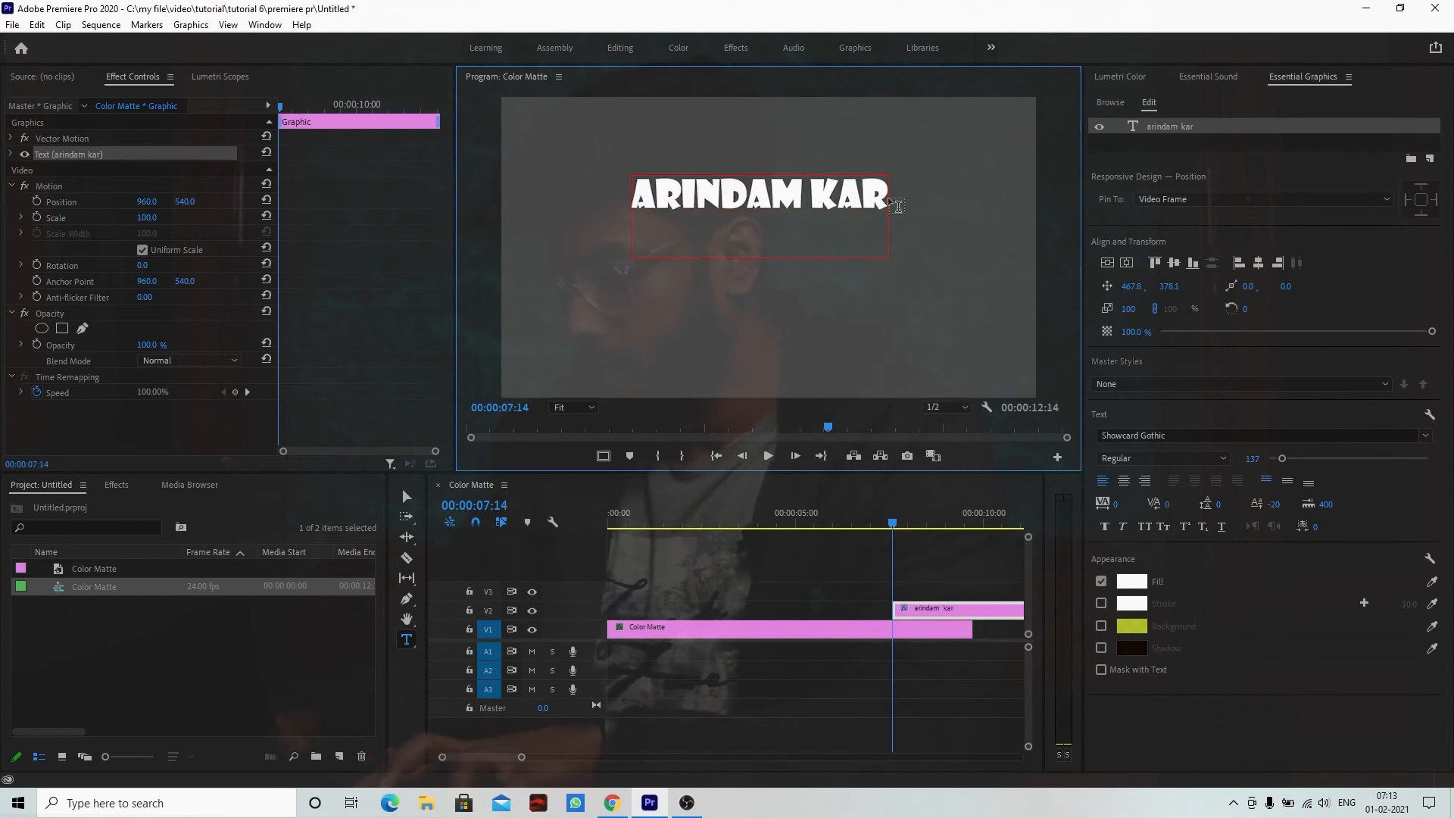
key("Return")
type("arindam kar")
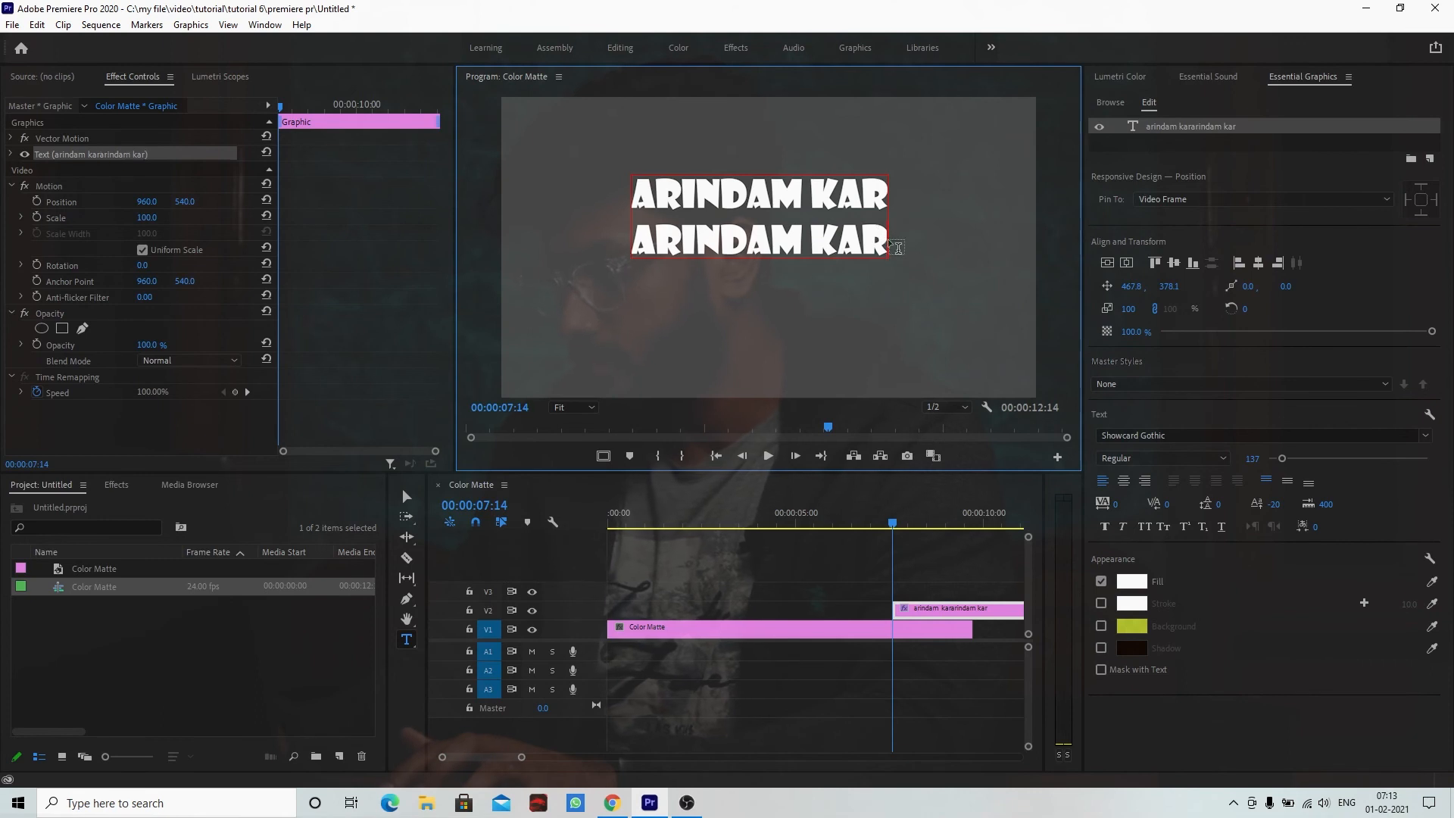
key("Return")
key("ctrl+v")
key("Return")
key("ctrl+v")
key("Return")
key("ctrl+v")
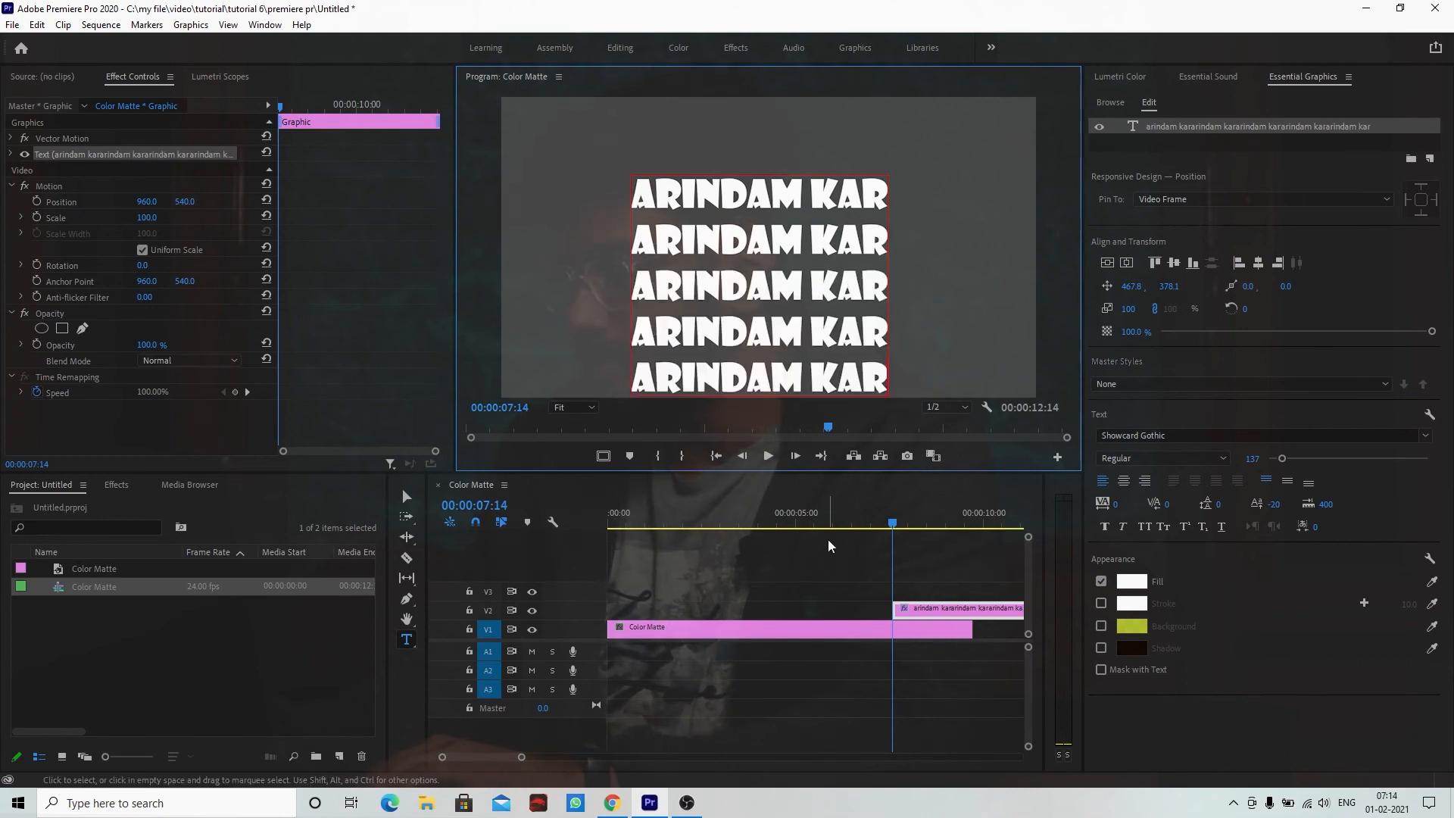
Step: Extend the end of the color matte clip on V1 to about 00:00:13:09, beyond the new text clip
scroll(829, 539, "right", 3)
left_click_drag(789, 629, 925, 629)
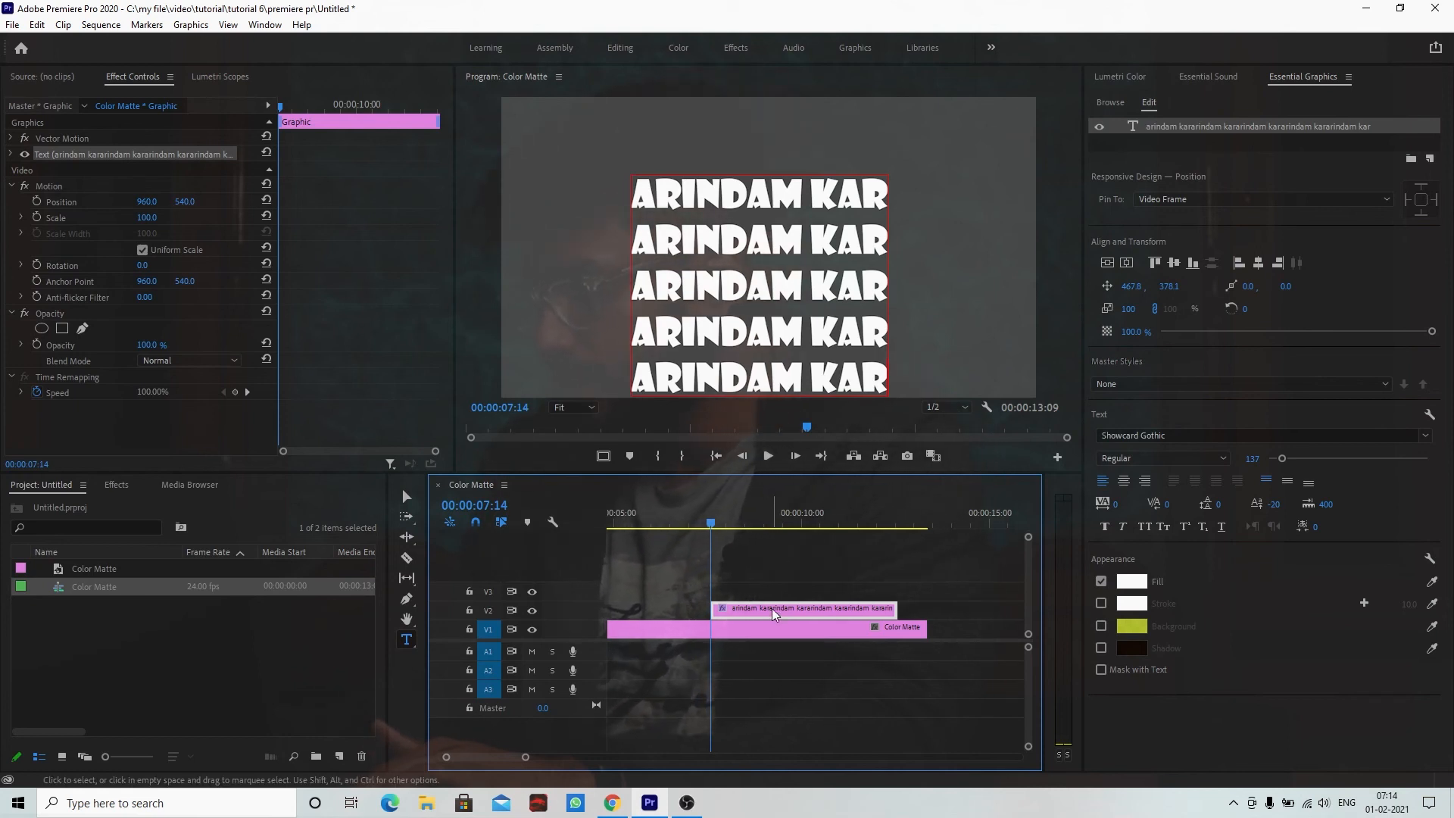
Step: Deselect the text layer inside the multi-line graphic on V2 and turn on Roll in its Responsive Design time settings
left_click(74, 378)
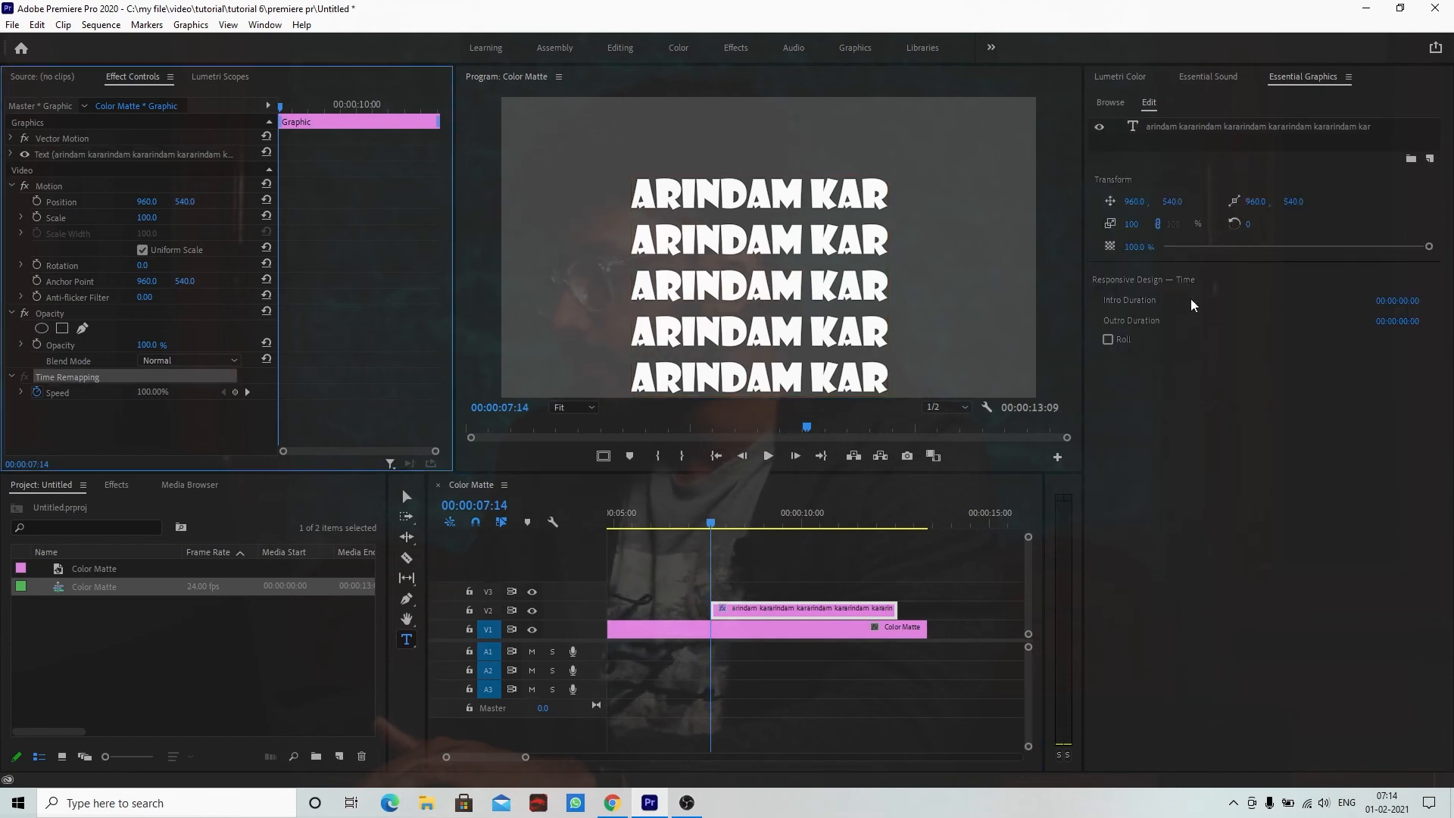
left_click(1108, 339)
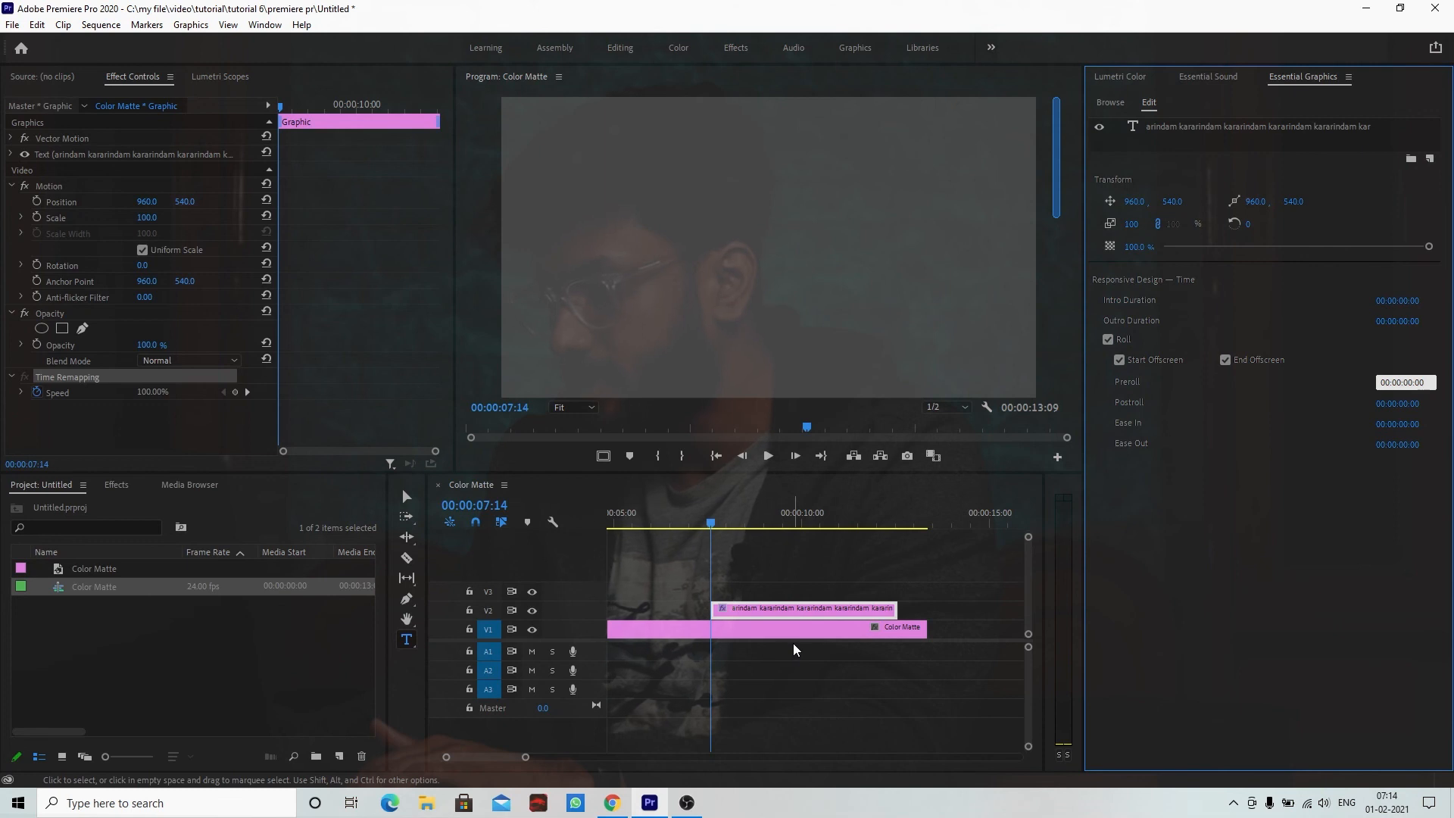
Step: Set the roll's Postroll to 25 frames and play the sequence from 00:00:07:14 to check the rolling text
left_click(1427, 402)
key("BackSpace")
type("25")
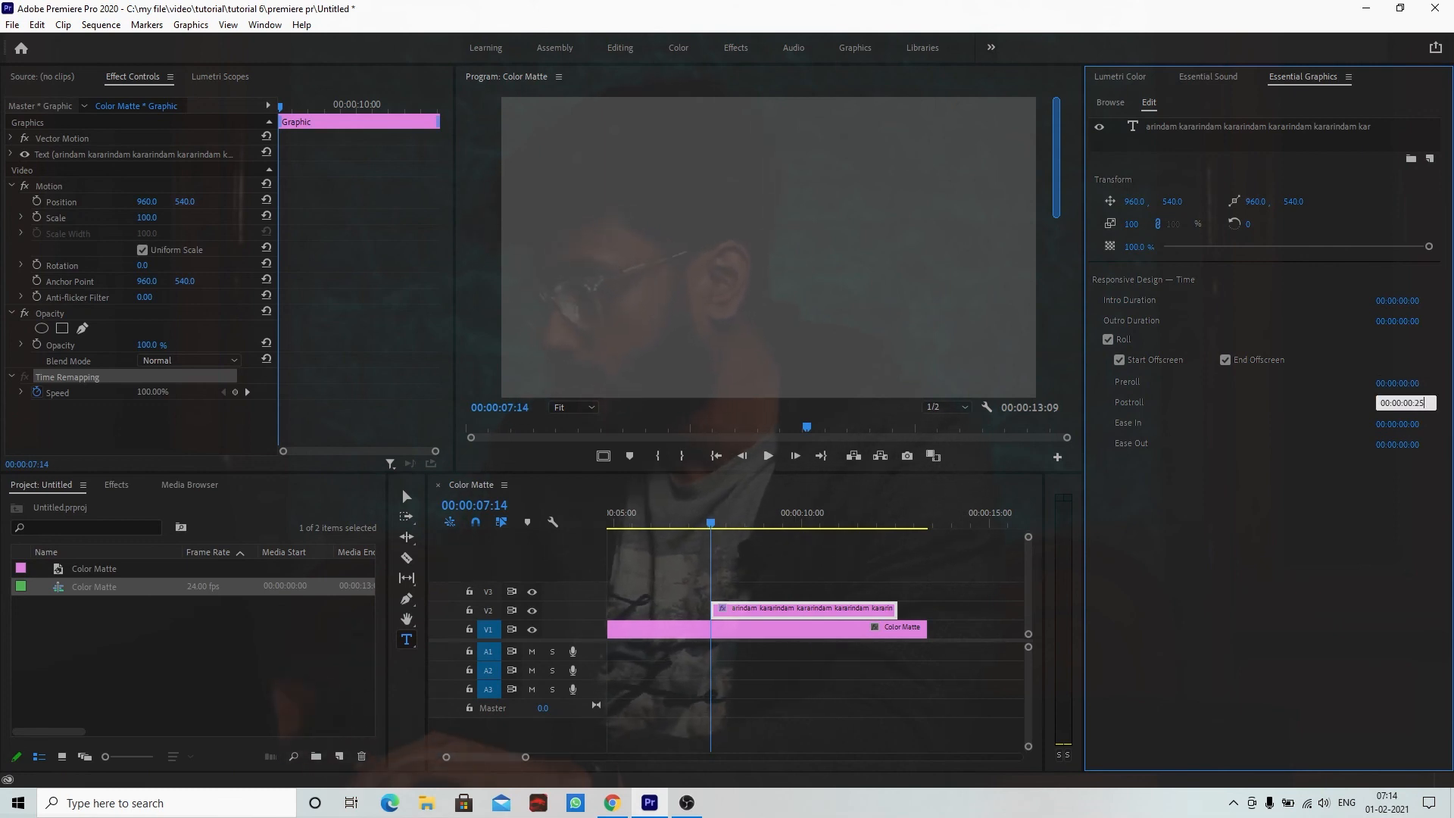
key("Return")
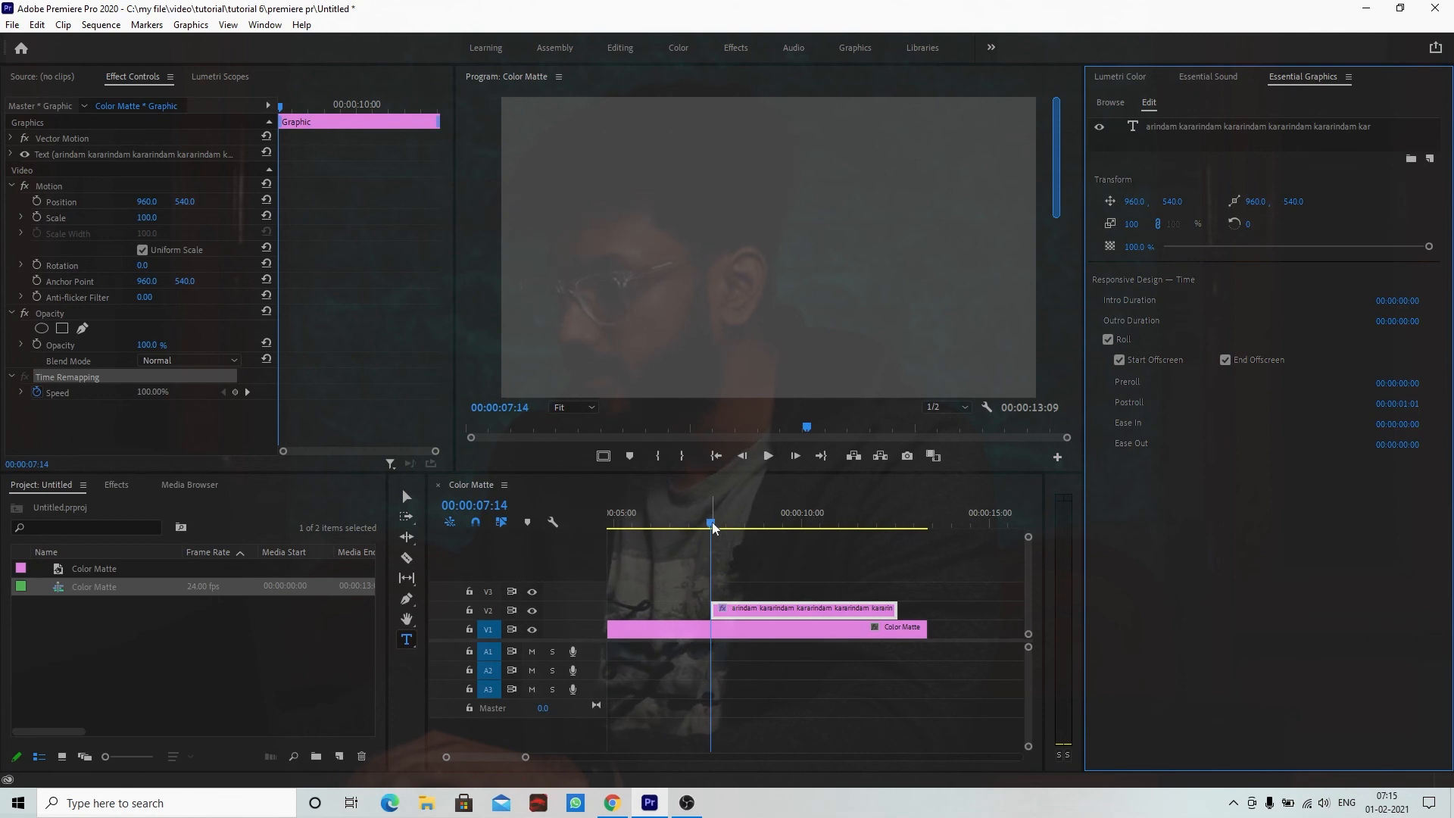
key("space")
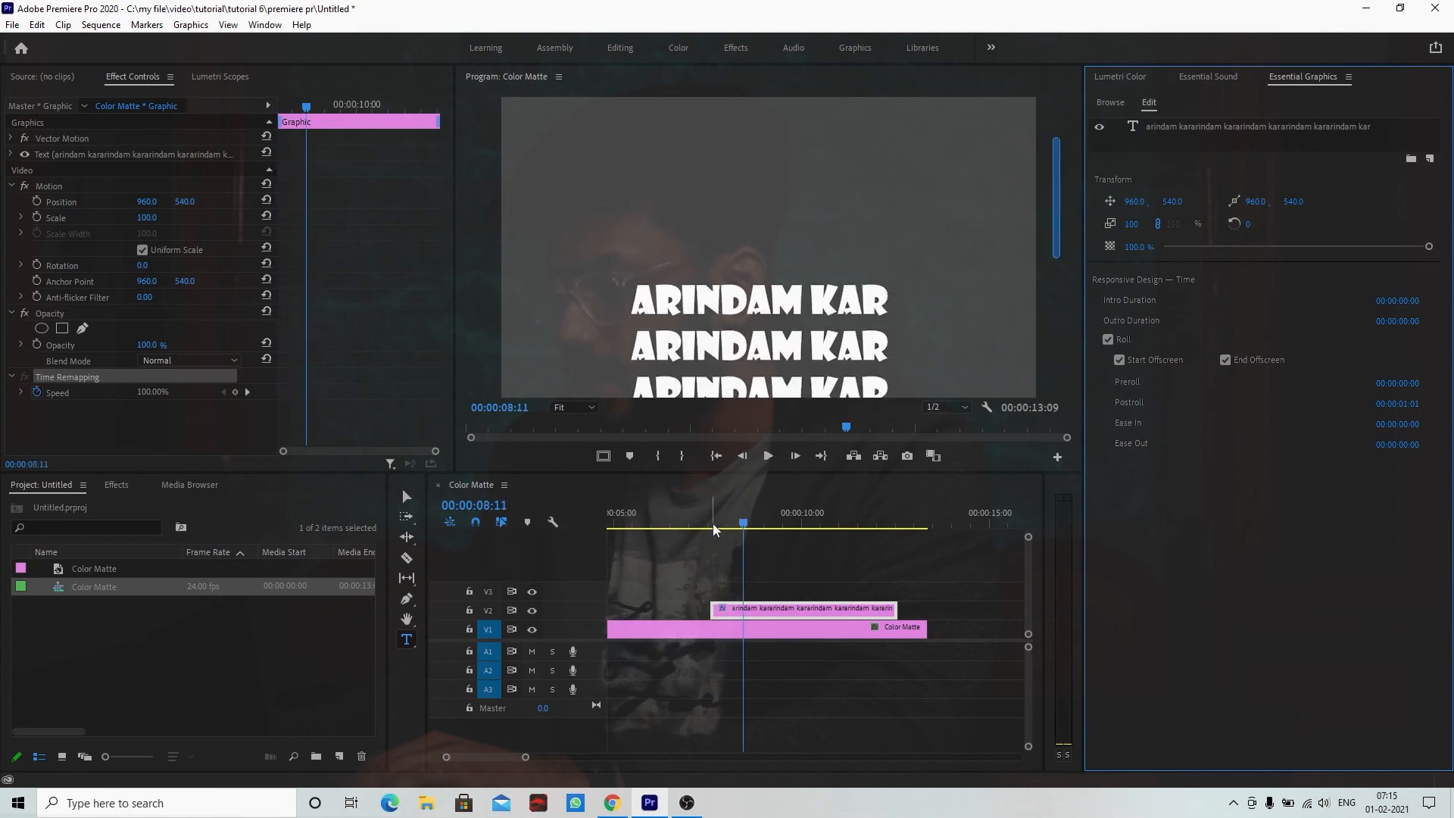
left_click(713, 529)
Step: Set the Preroll of the rolling text graphic on V2 to 00:00:01:01
left_click(752, 605)
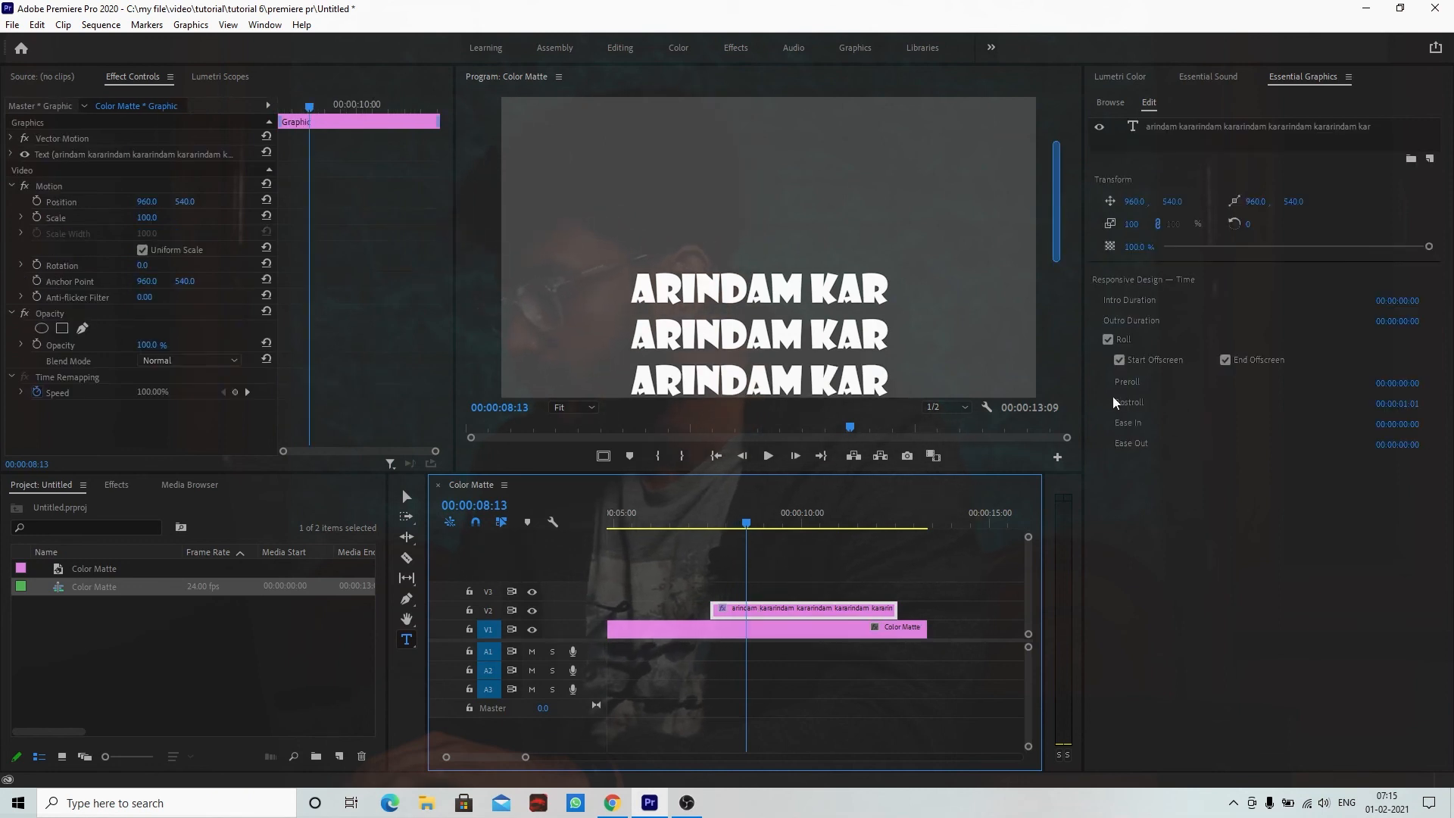
left_click(1400, 383)
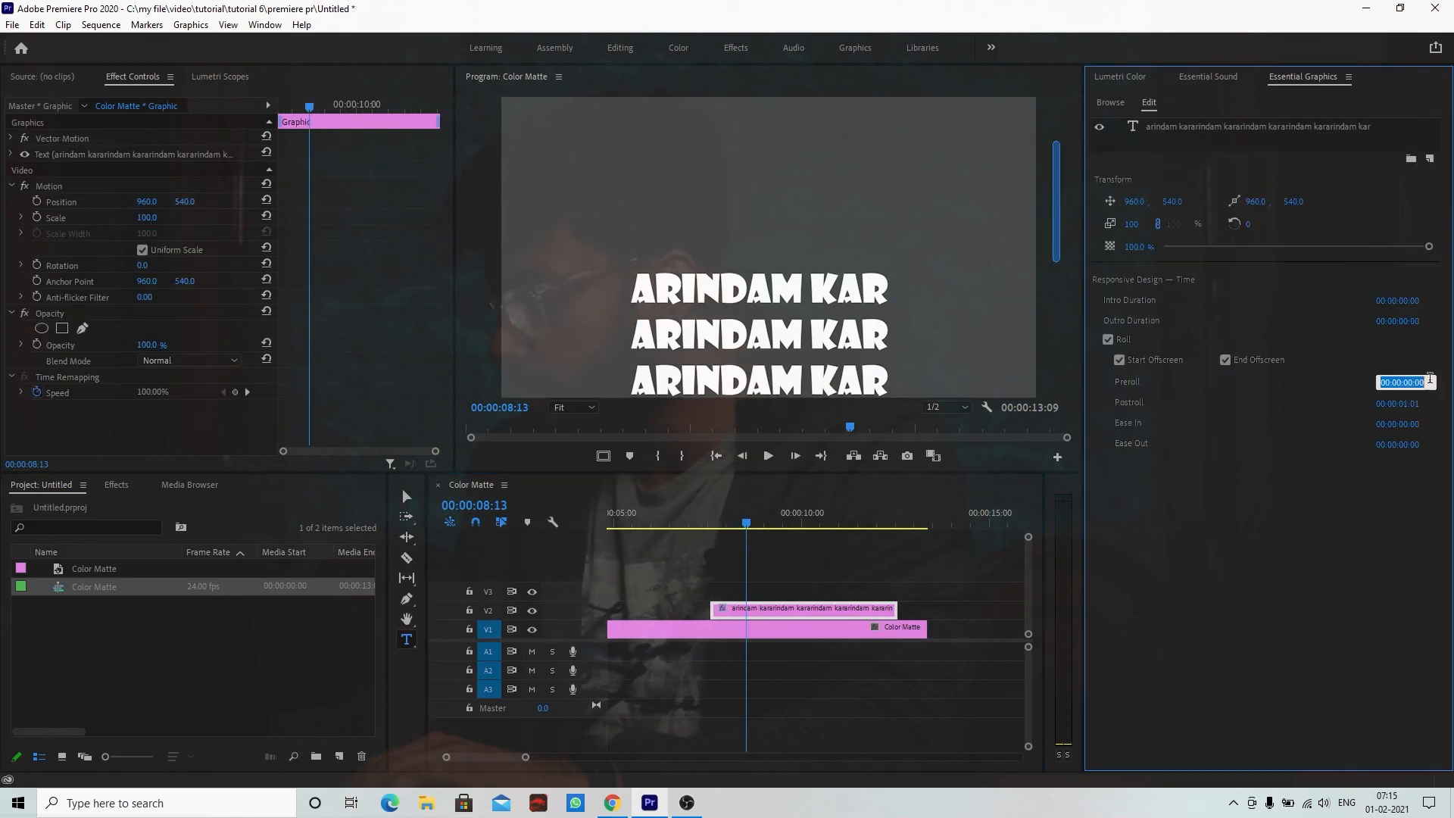
type("101")
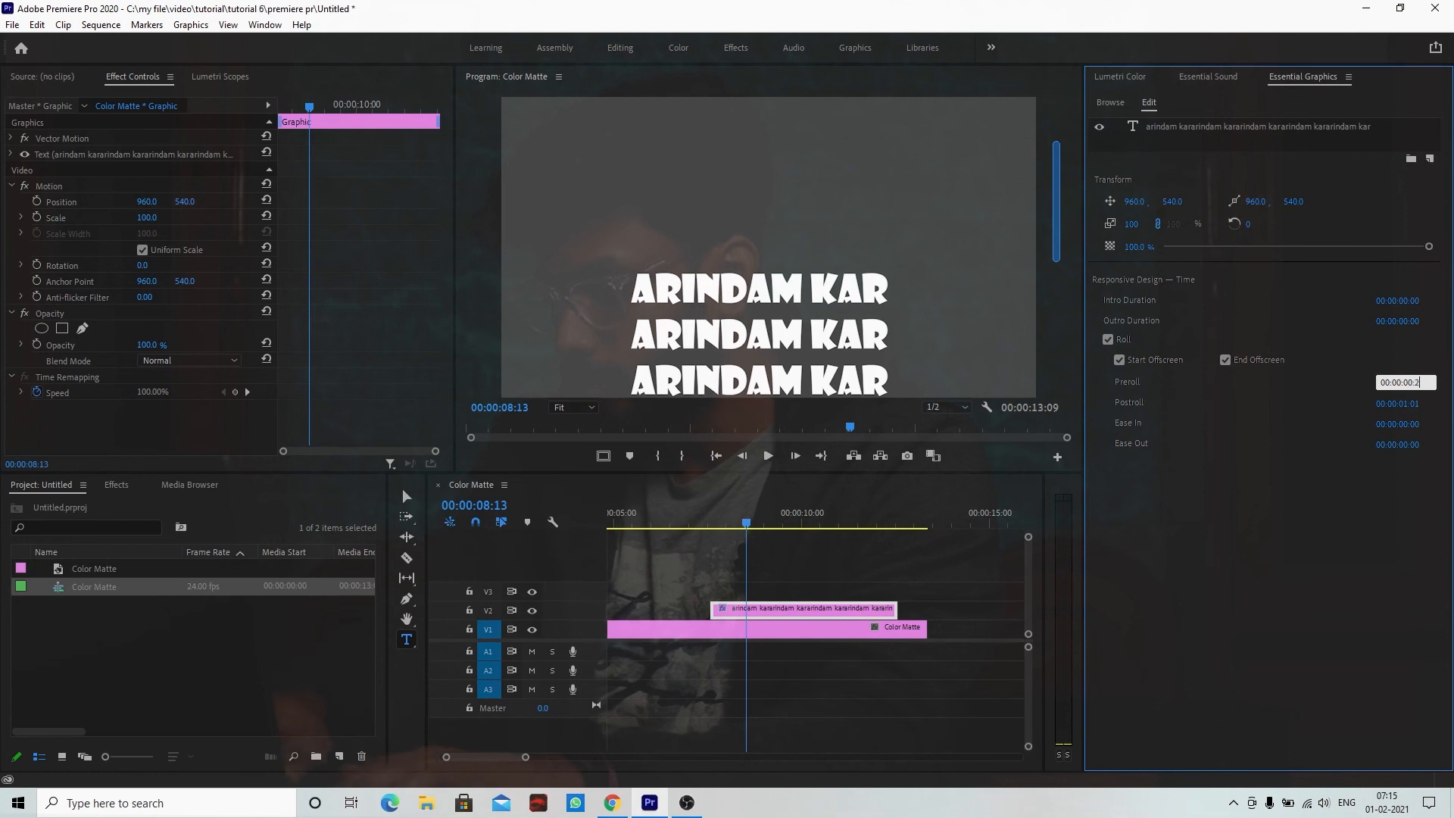
key("Return")
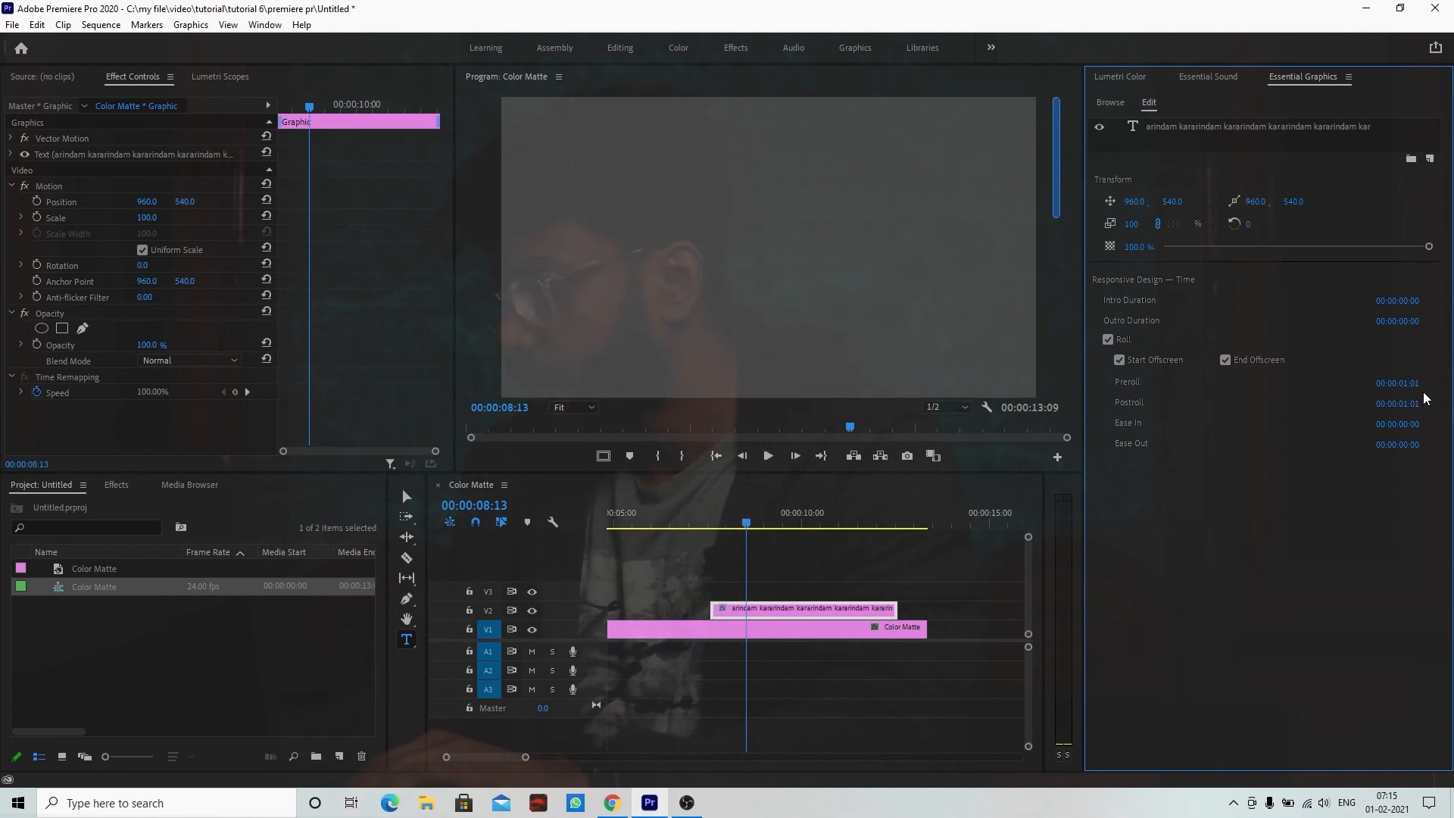
Step: Play the sequence from 00:00:07:11 to check the delayed roll, then reselect the V2 text clip and scrub to 00:00:11:13
left_click(707, 522)
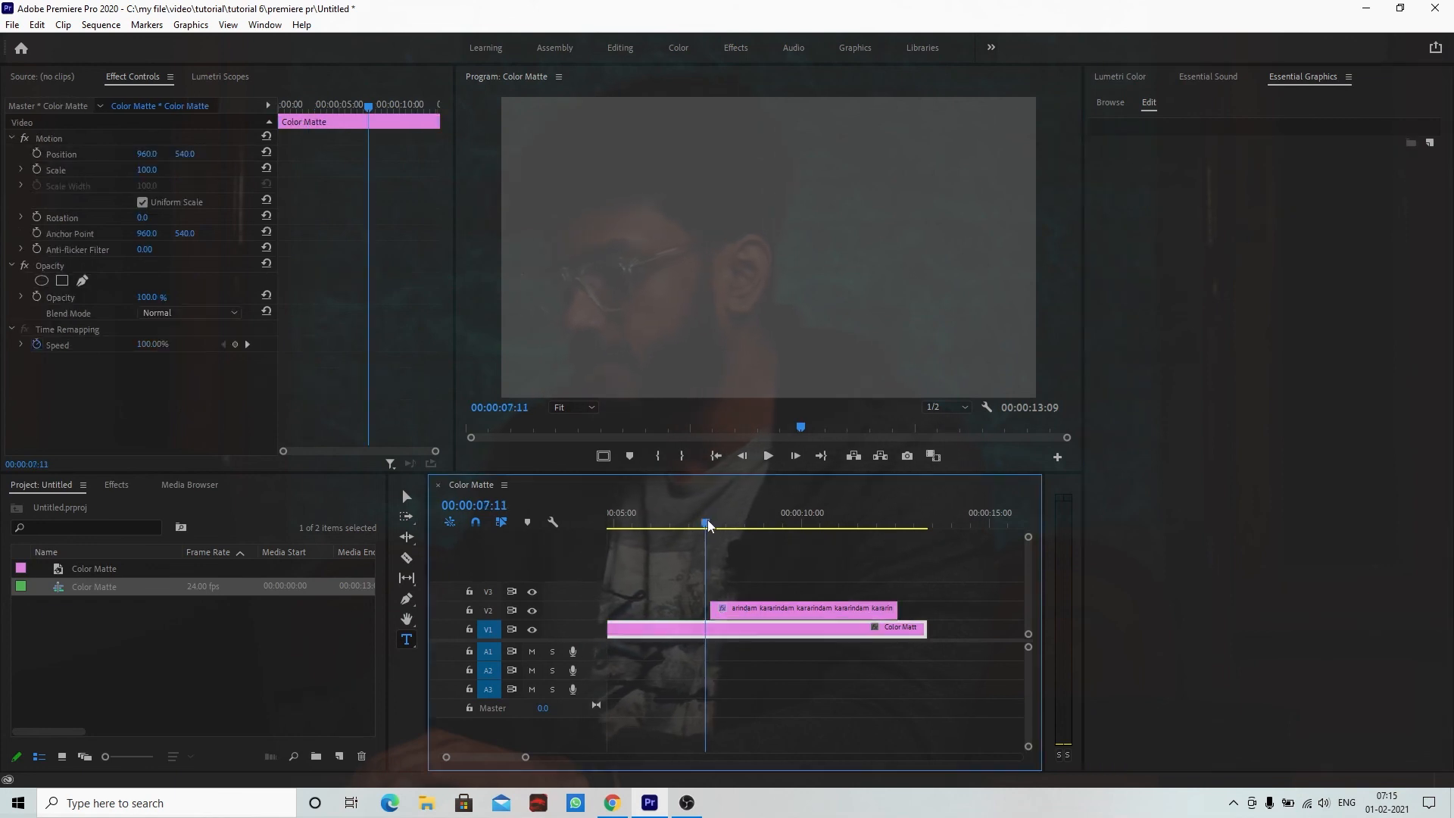
key("space")
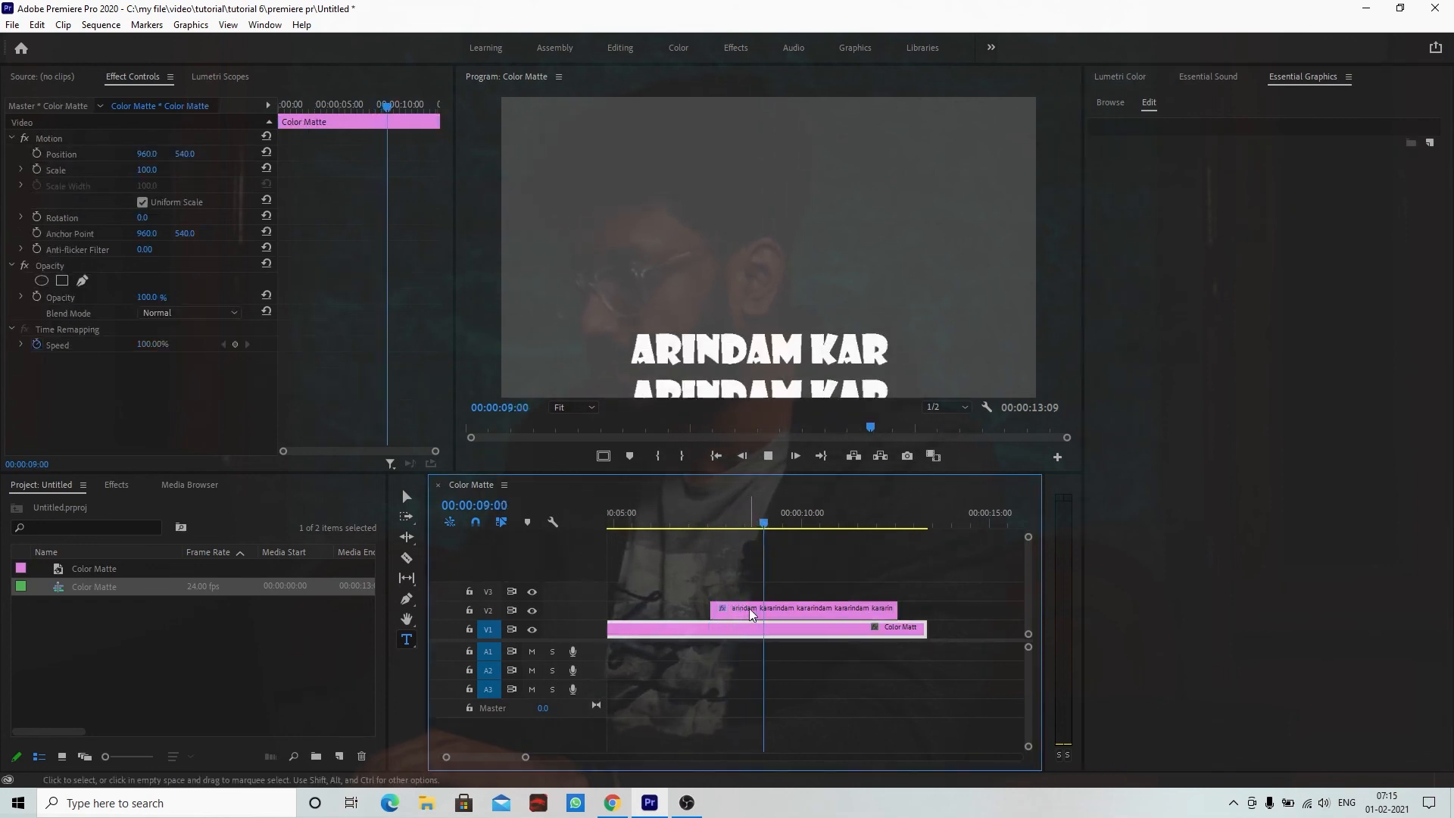
left_click(871, 610)
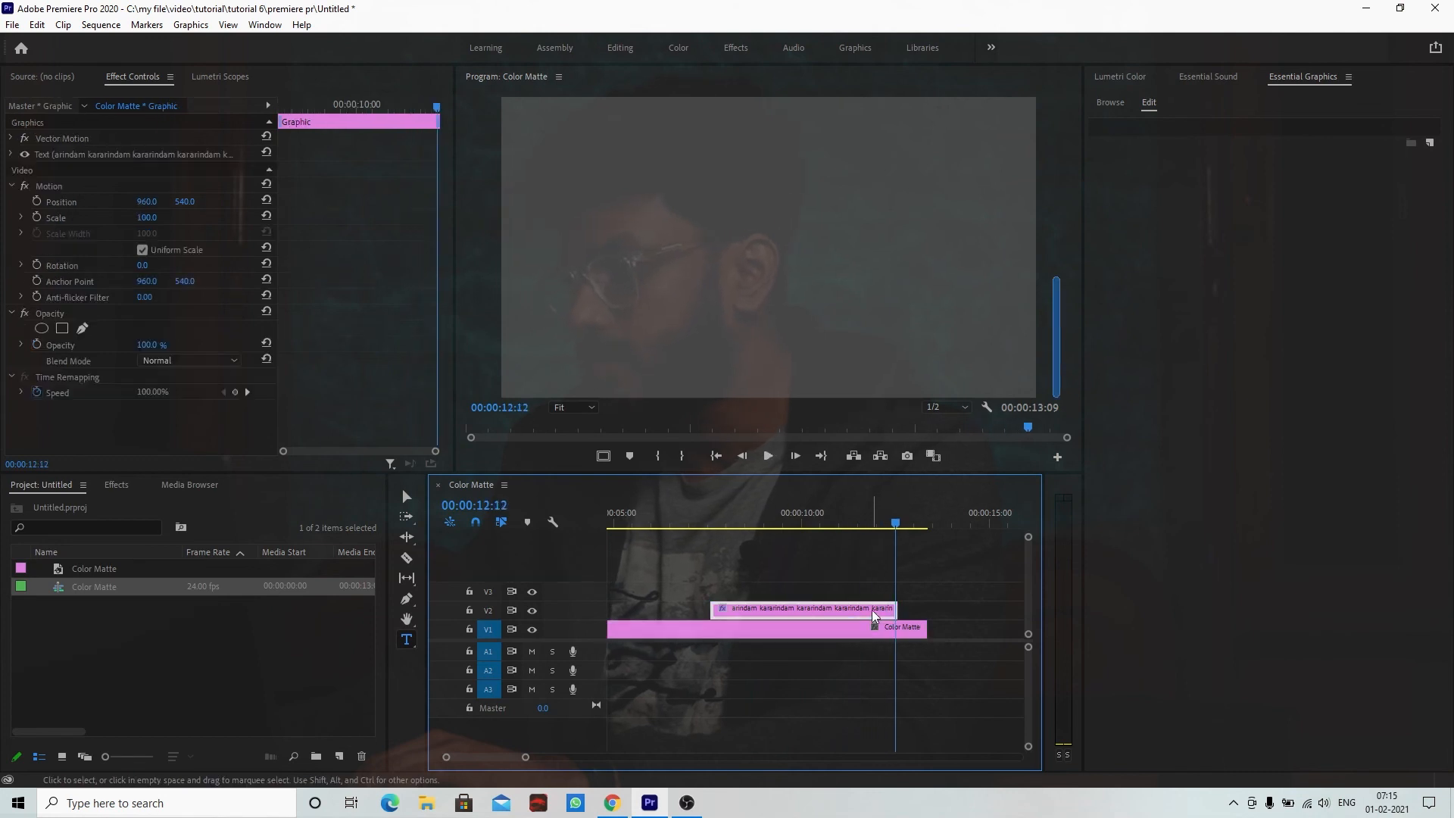
left_click_drag(863, 515, 859, 525)
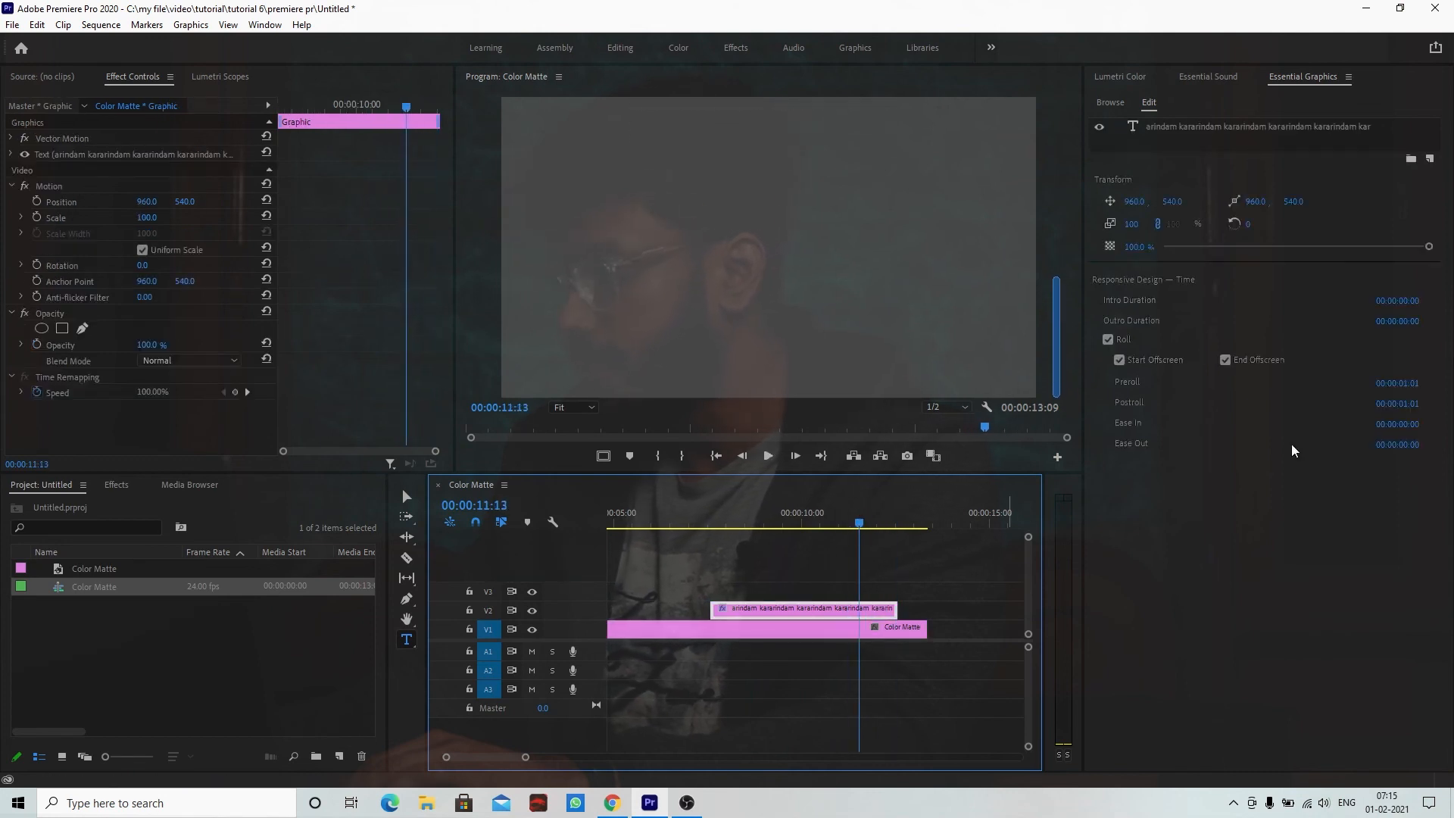
Step: Reset the rolling text graphic's Postroll and Preroll to 0, checking the roll near the clip's end at 00:00:12:00
left_click(1413, 406)
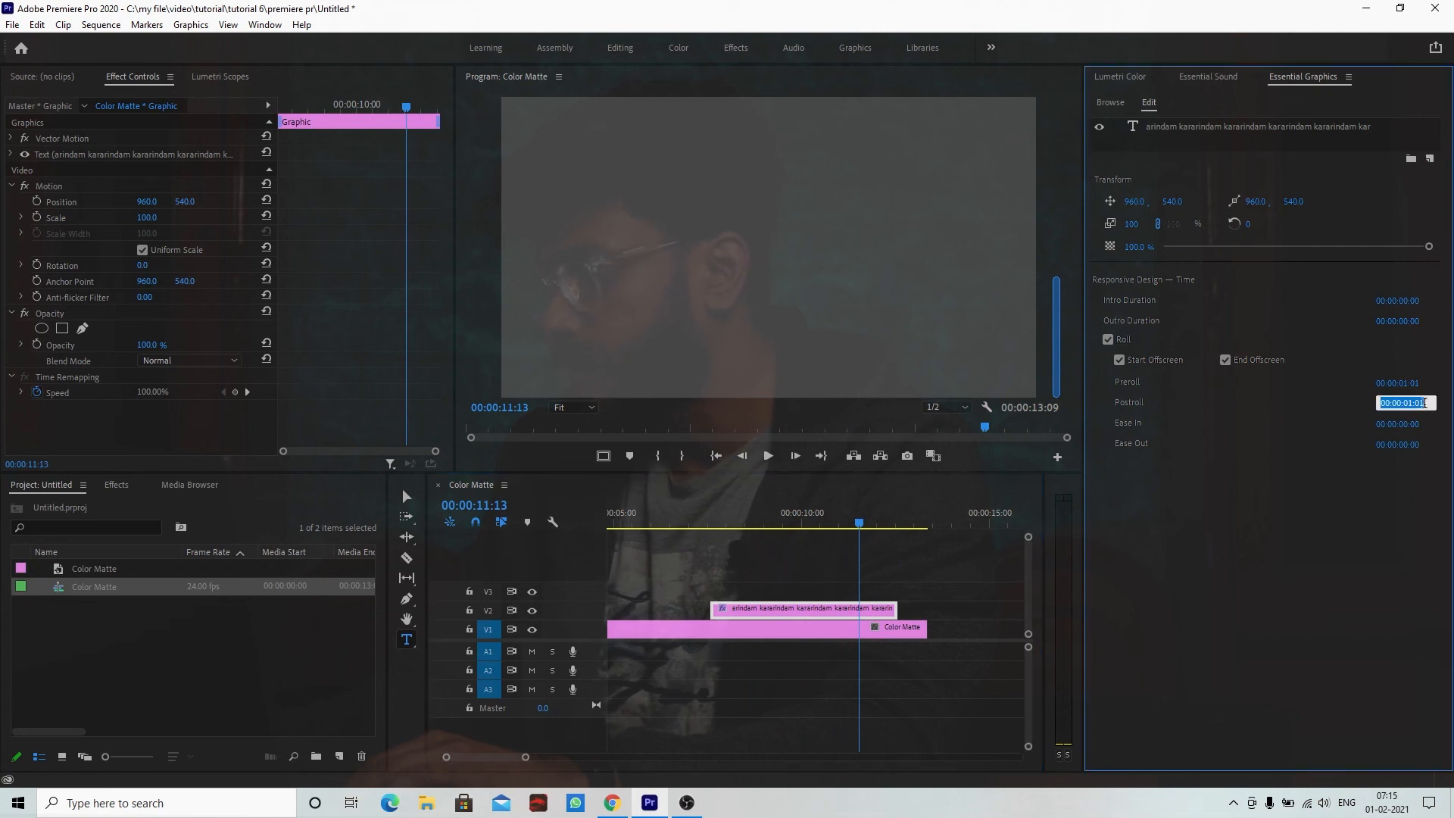
type("0")
key("Return")
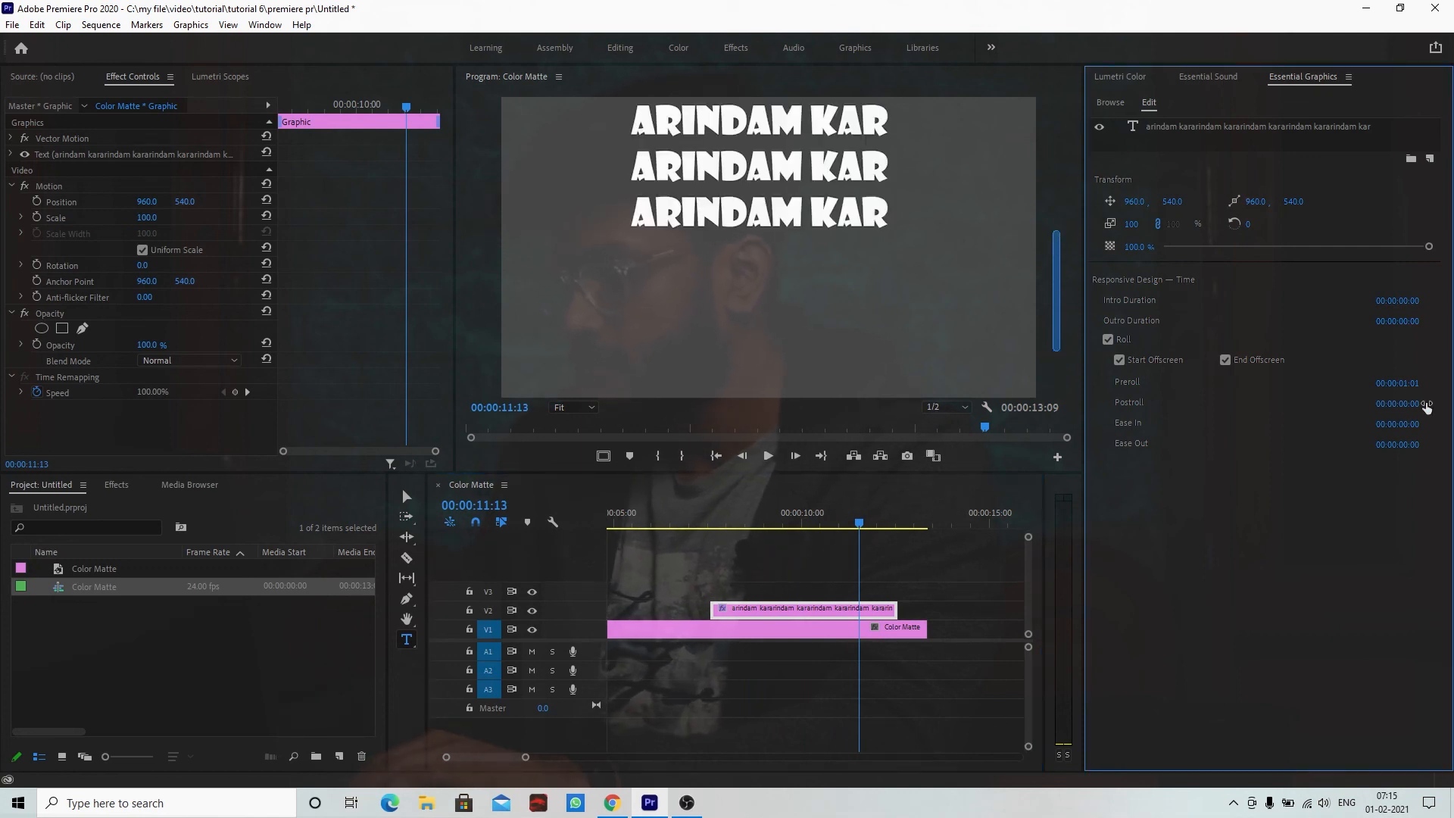
left_click_drag(859, 525, 876, 576)
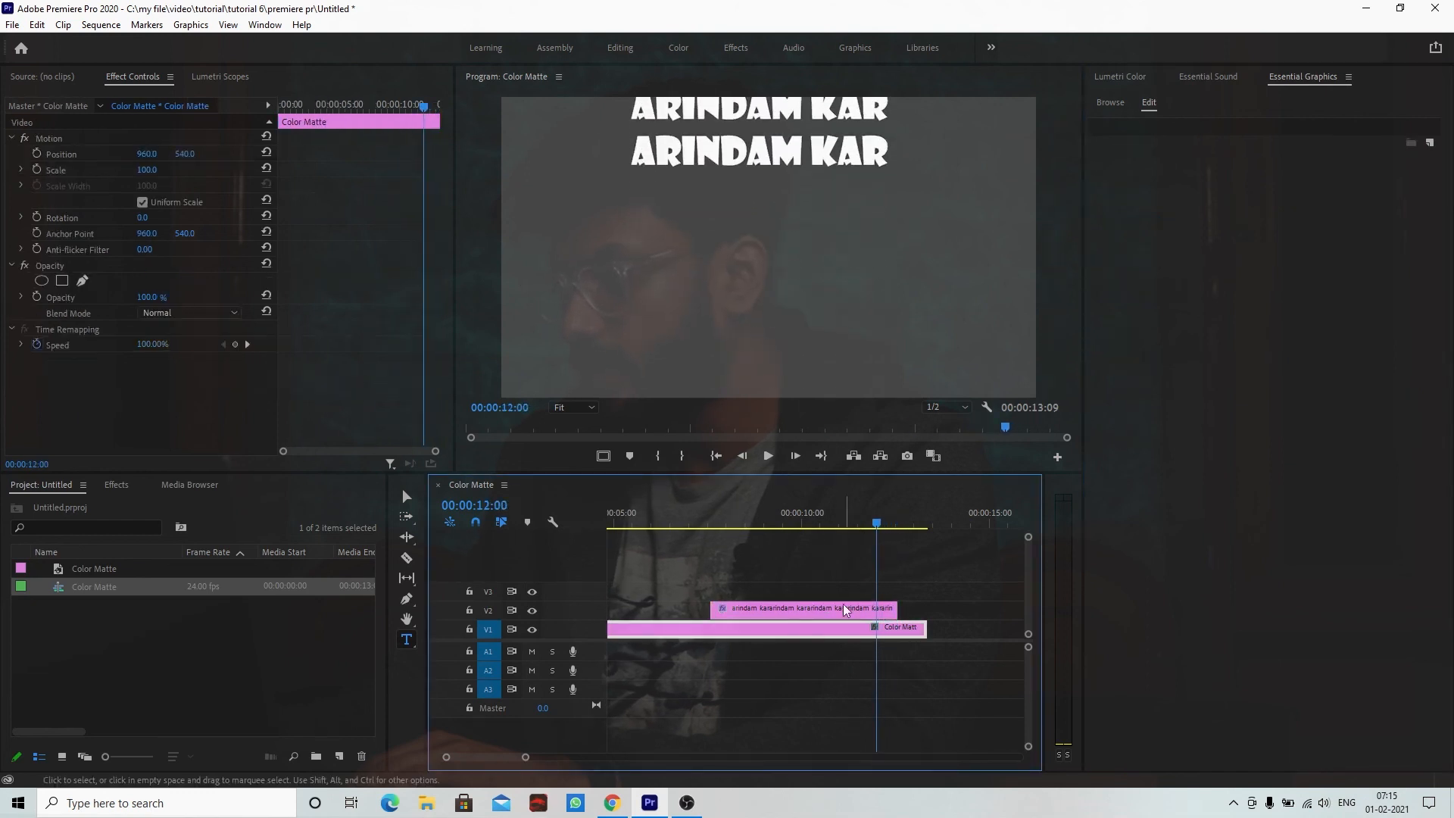
left_click(834, 610)
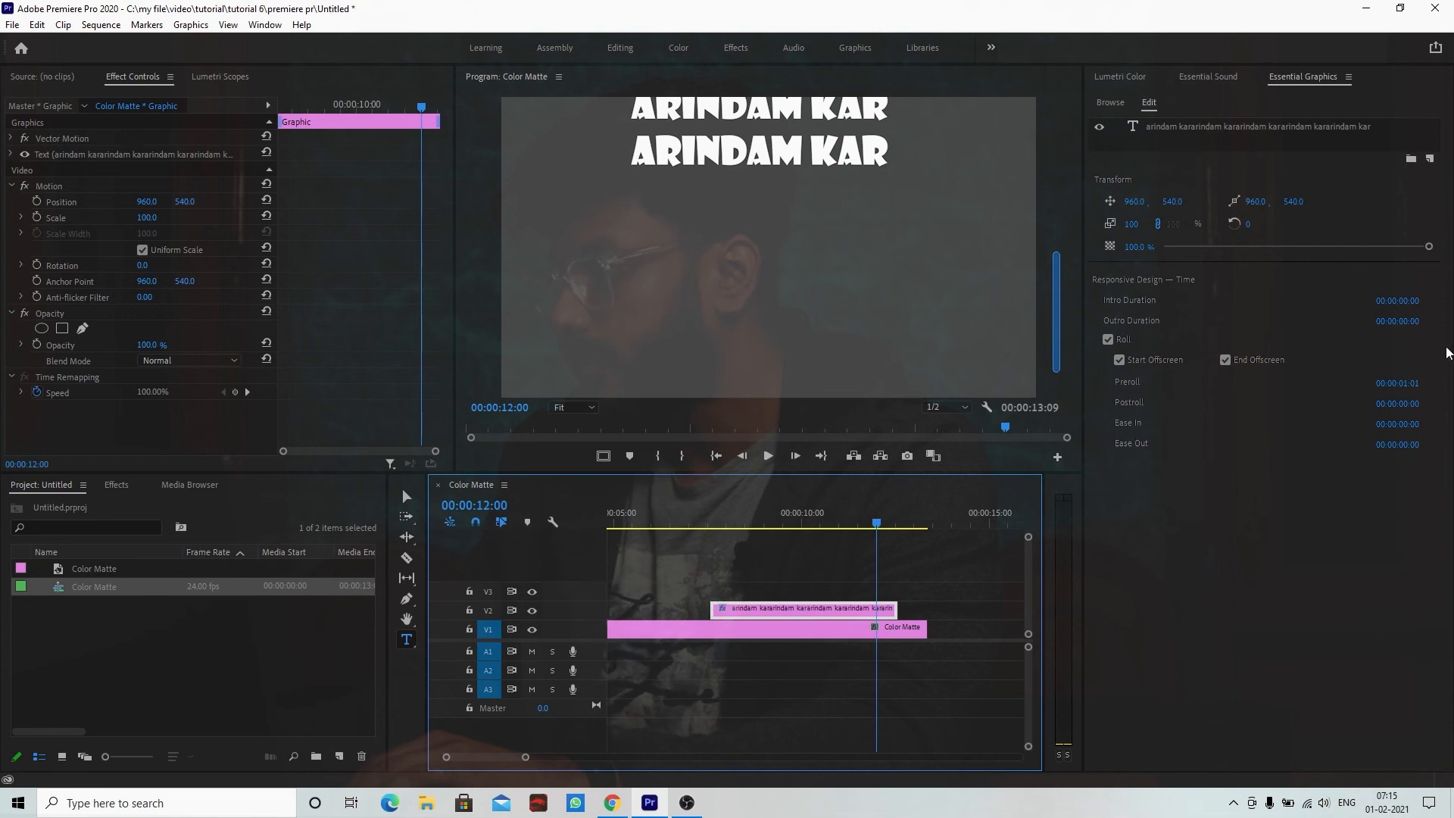
left_click(1407, 387)
type("0")
key("Return")
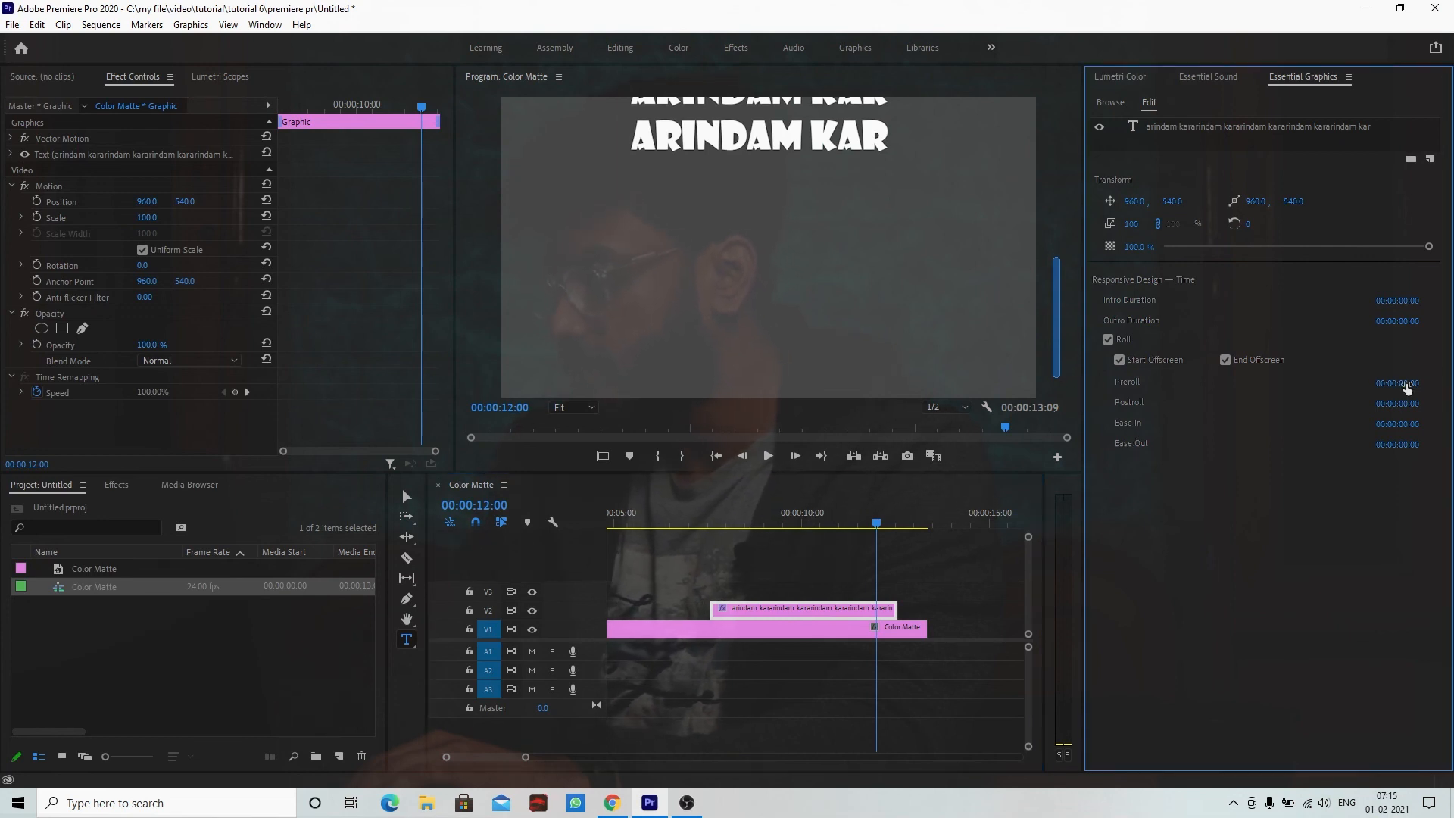
Step: Set the Ease In of the rolling text graphic to 00:00:01:00
left_click(1425, 423)
left_click(1411, 421)
key("BackSpace")
type("1")
key("Return")
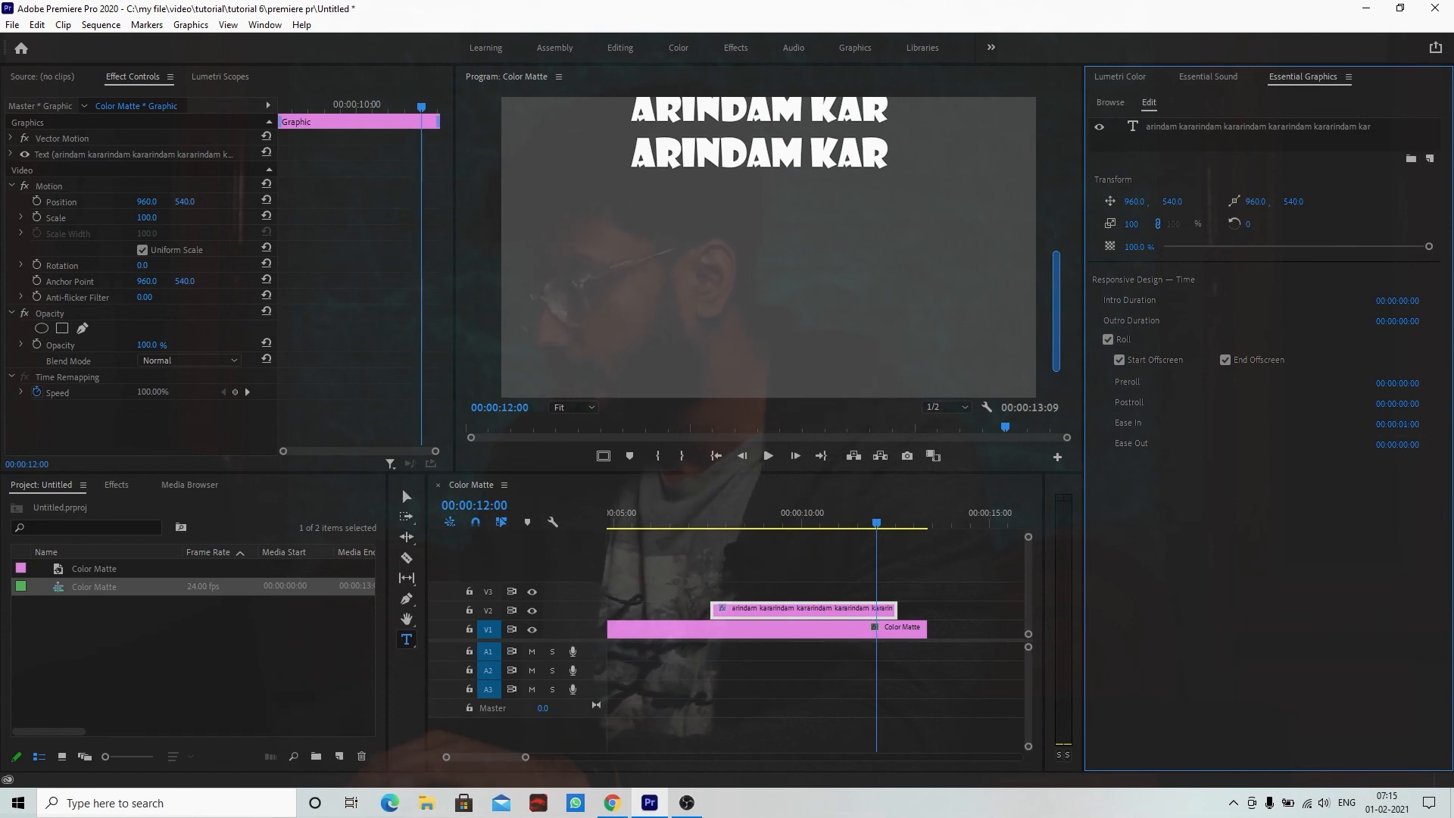
Step: Set the Ease Out of the rolling text graphic to 00:00:01:00
left_click(1411, 446)
left_click(1412, 444)
key("BackSpace")
type("1")
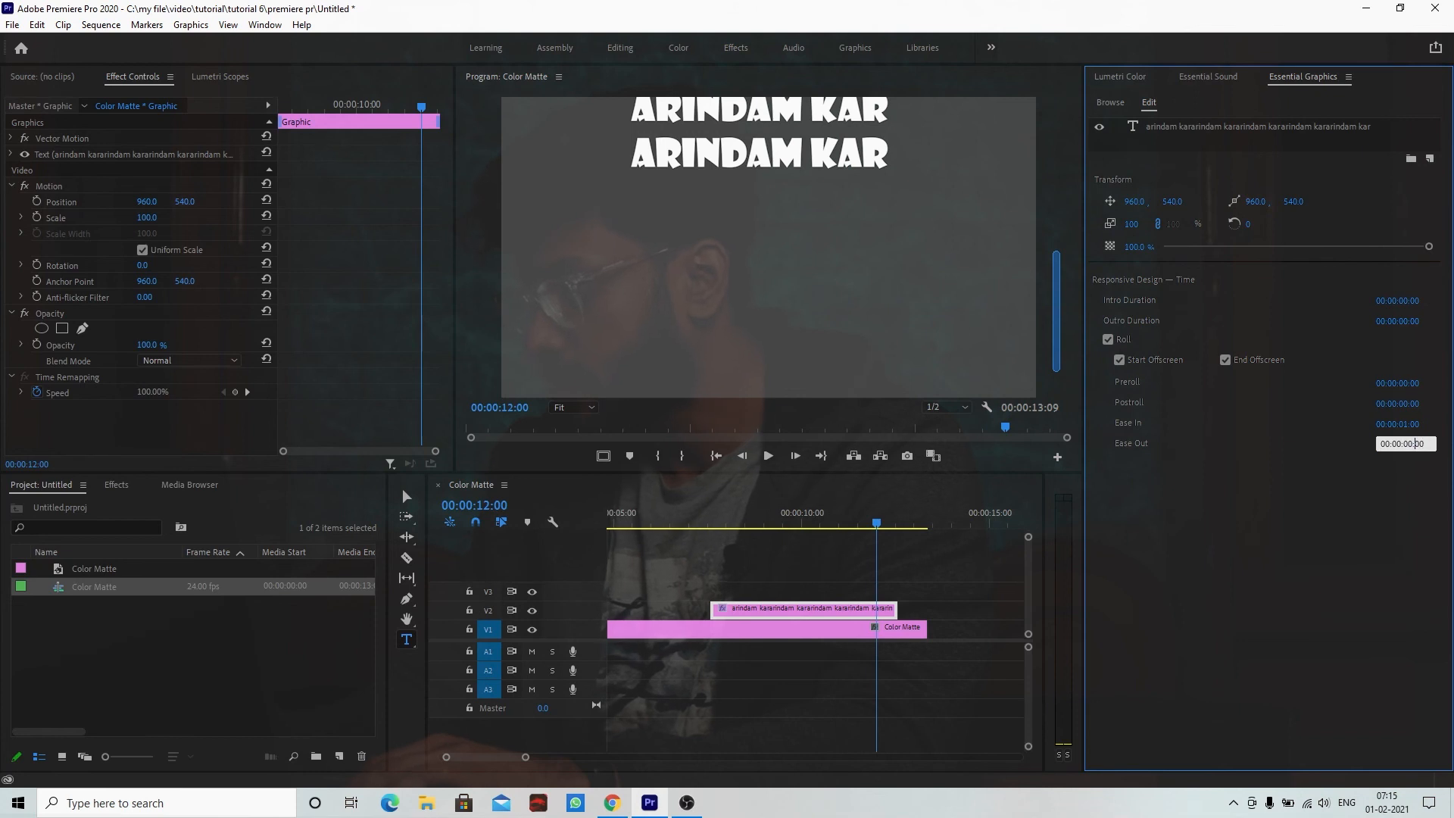
key("Return")
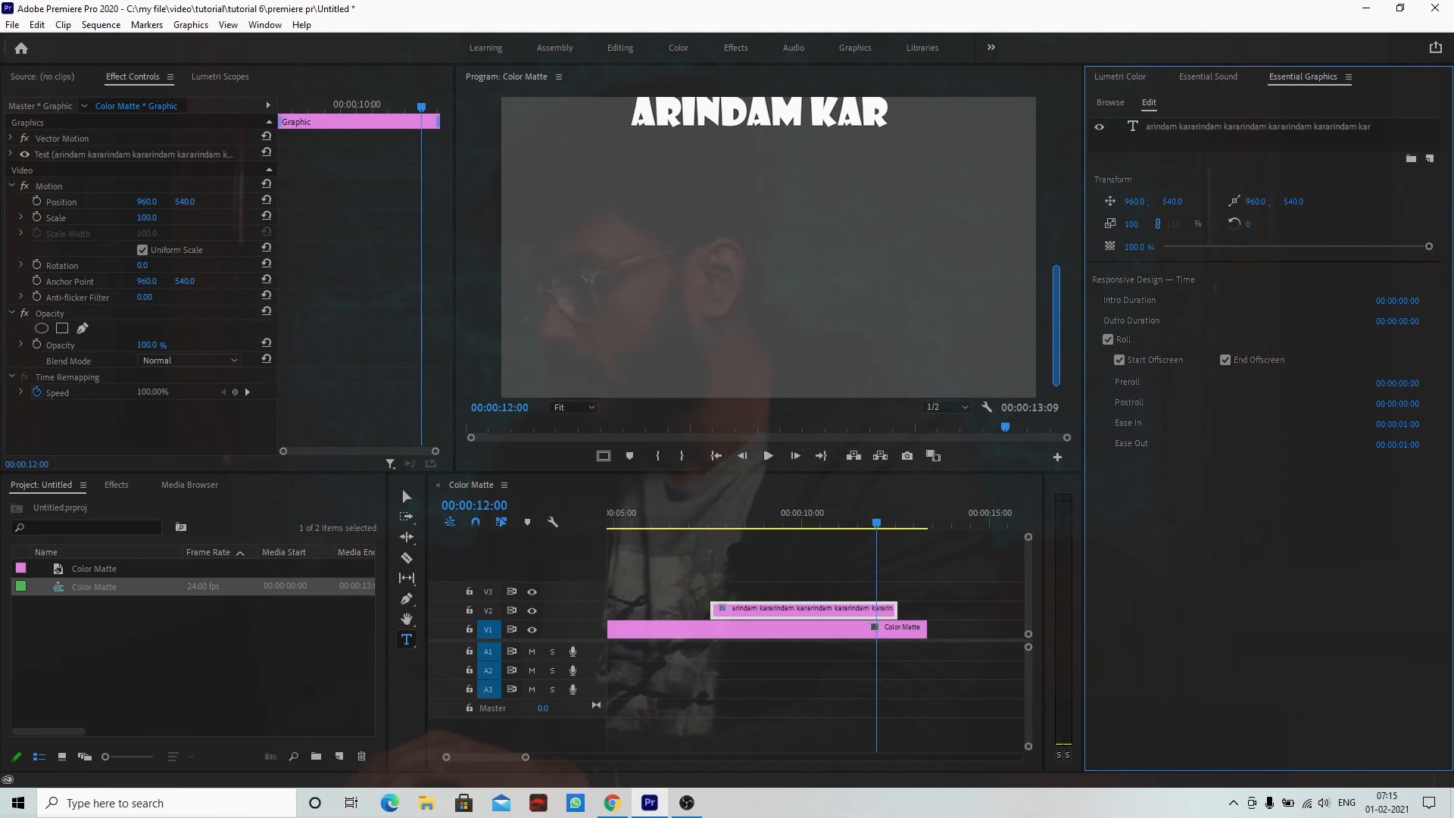
Step: Play the rolling text from the start of its V2 clip to check the easing, and reselect the clip
left_click(710, 524)
key("space")
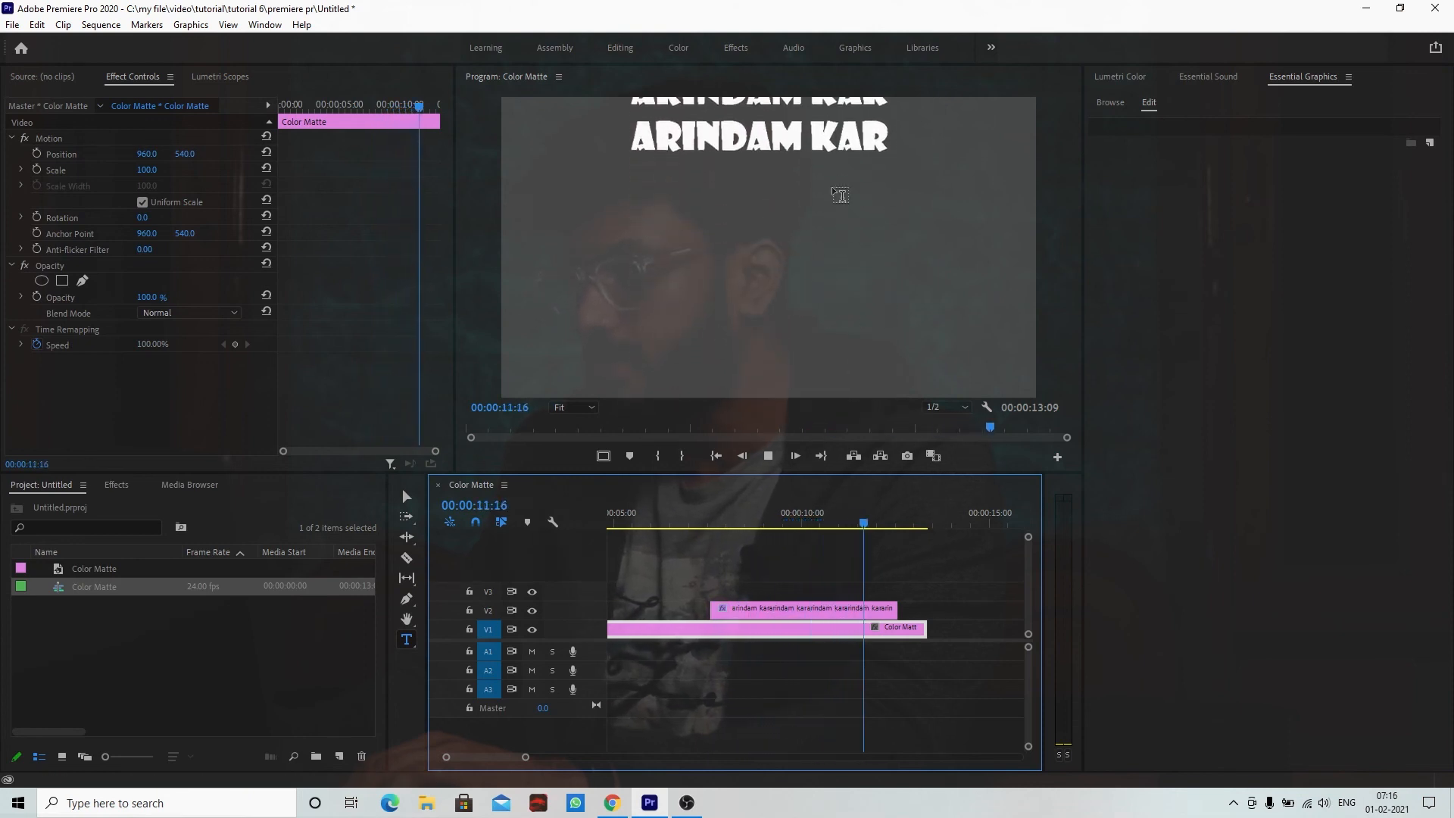
key("space")
left_click(833, 608)
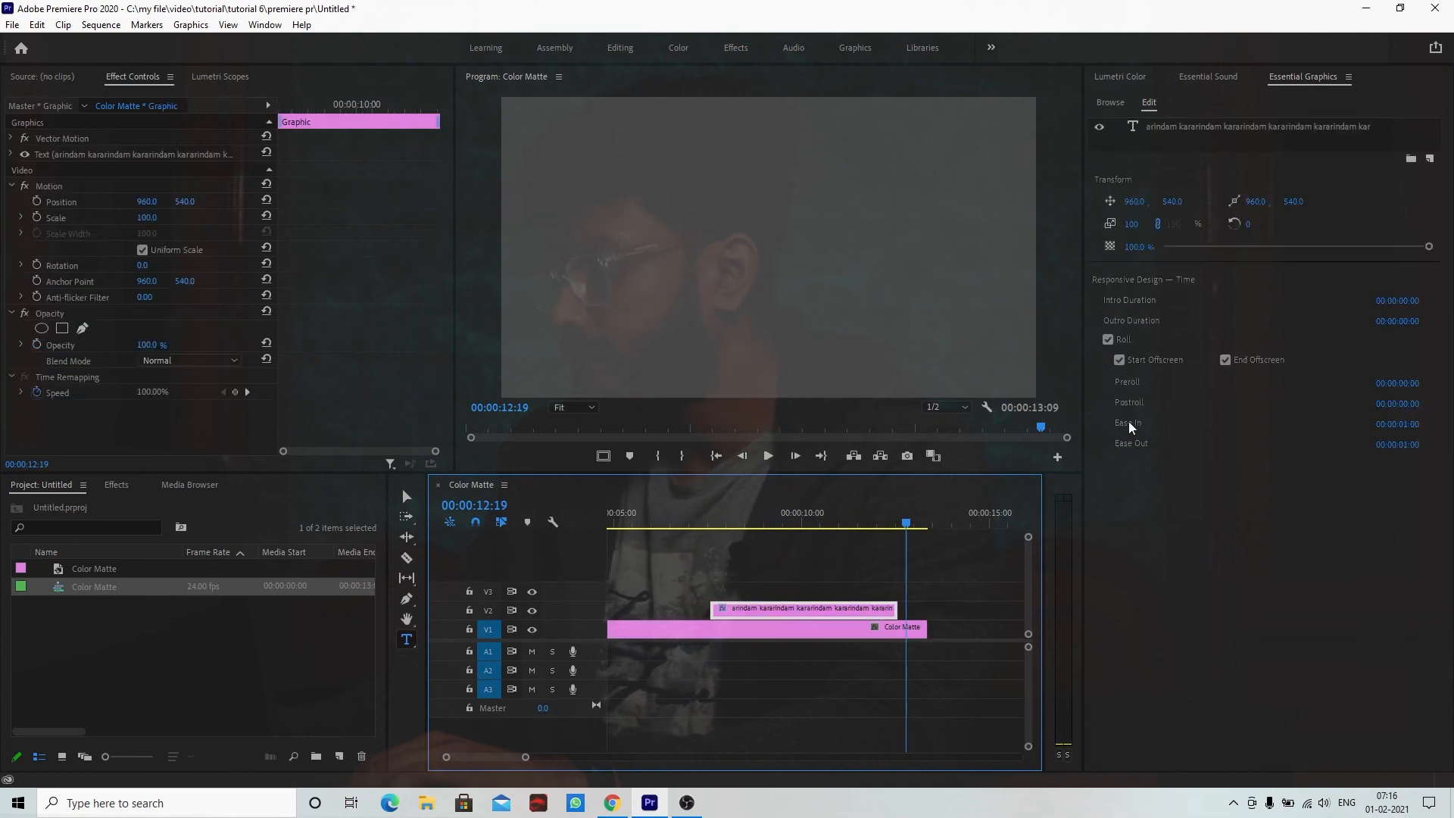